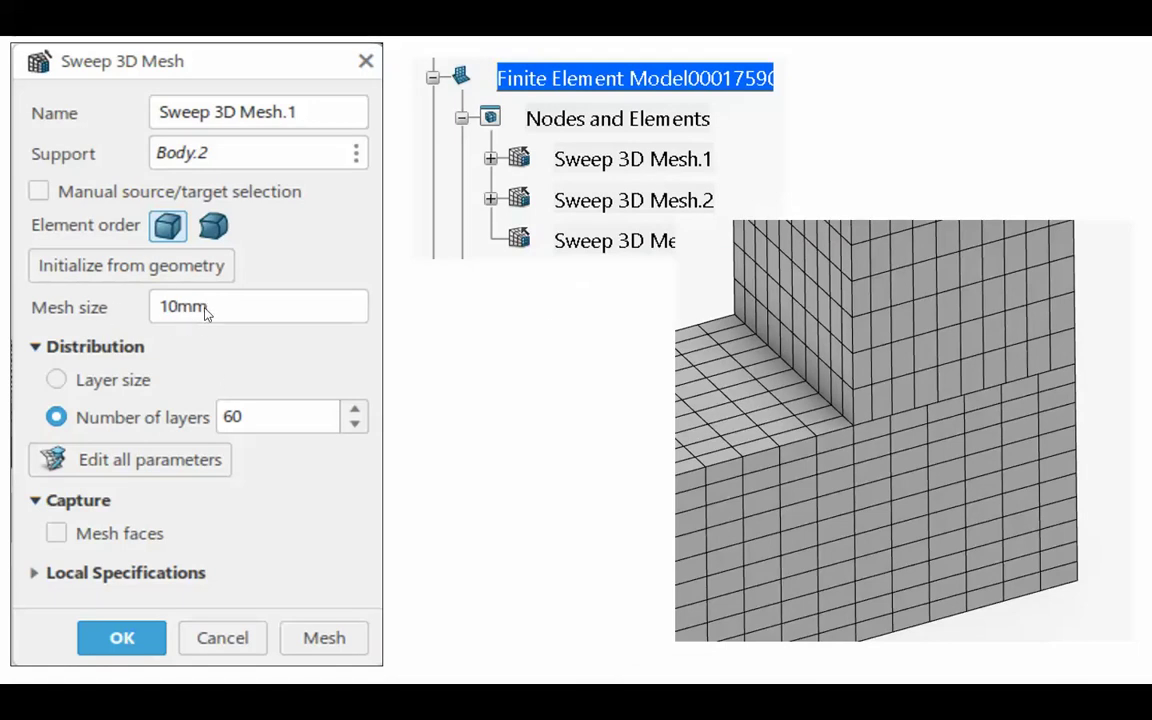
{"action": "left_click", "coordinate": [490, 432]}
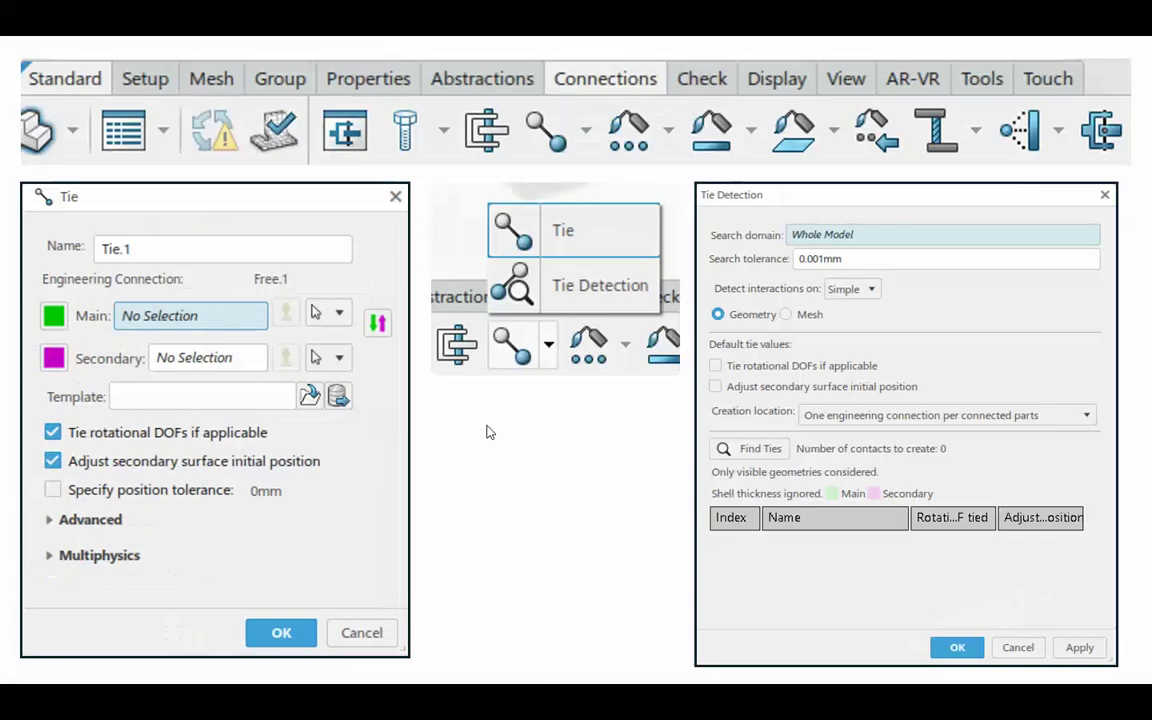
{"action": "key", "text": "Left"}
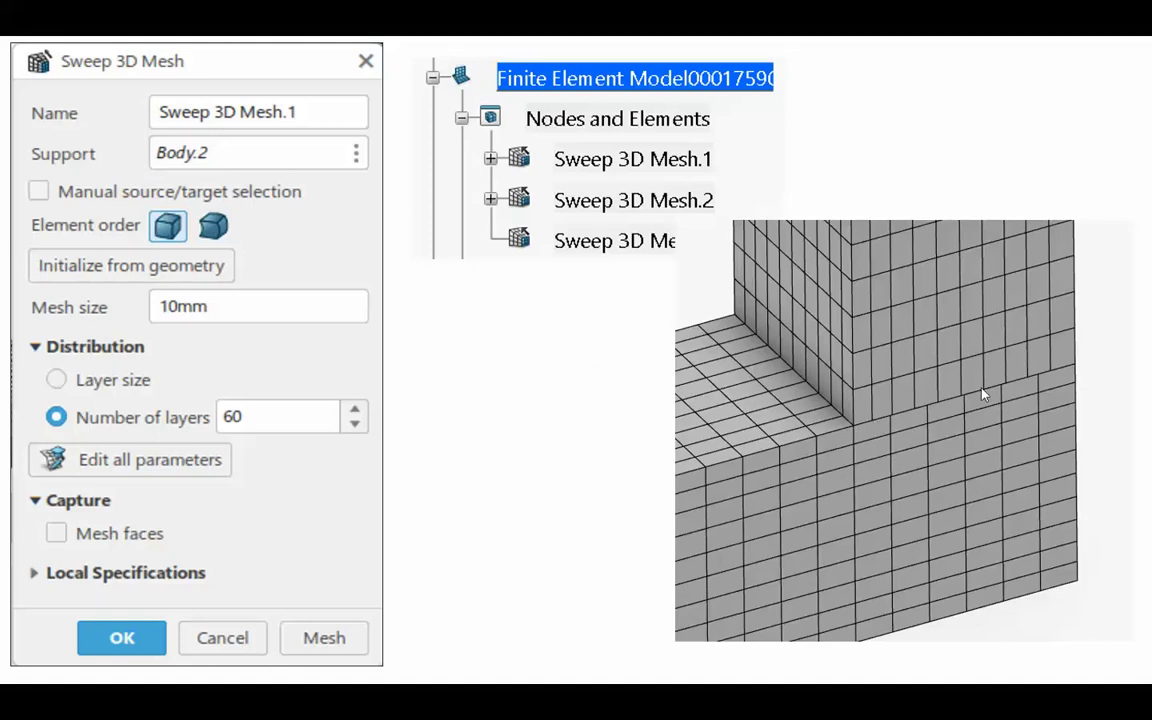
{"action": "left_click", "coordinate": [504, 396]}
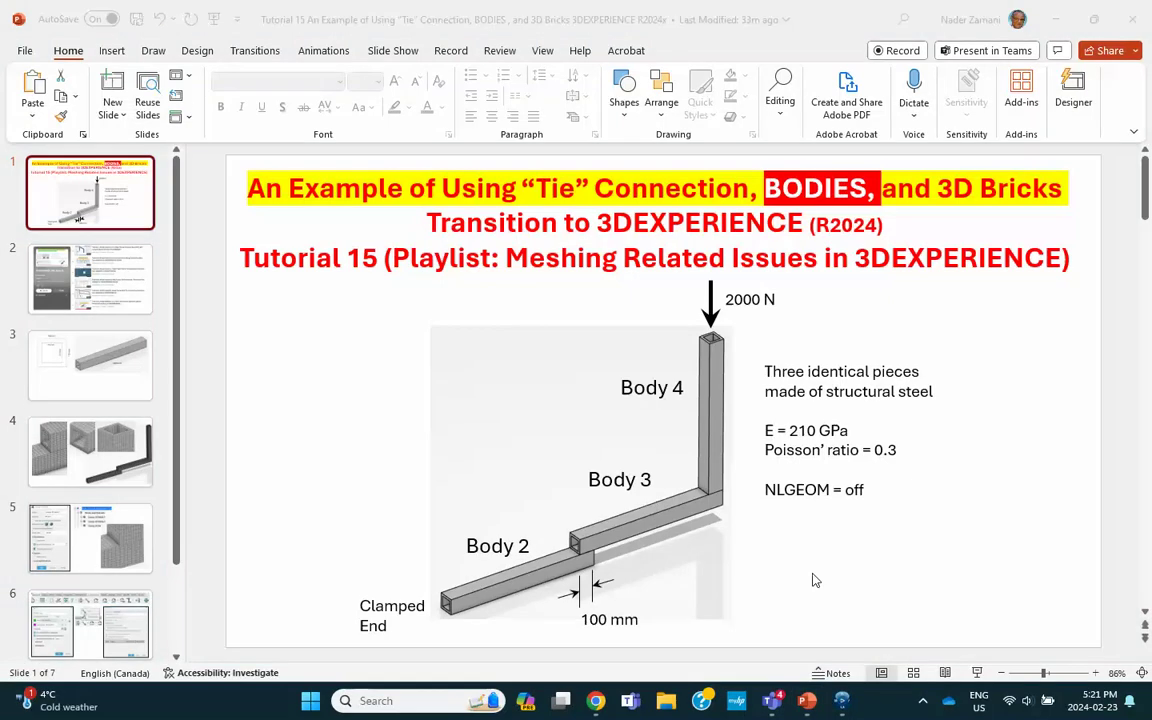
Switch from the presentation to 3DEXPERIENCE and start a new part in Part Design
{"action": "left_click", "coordinate": [1061, 17]}
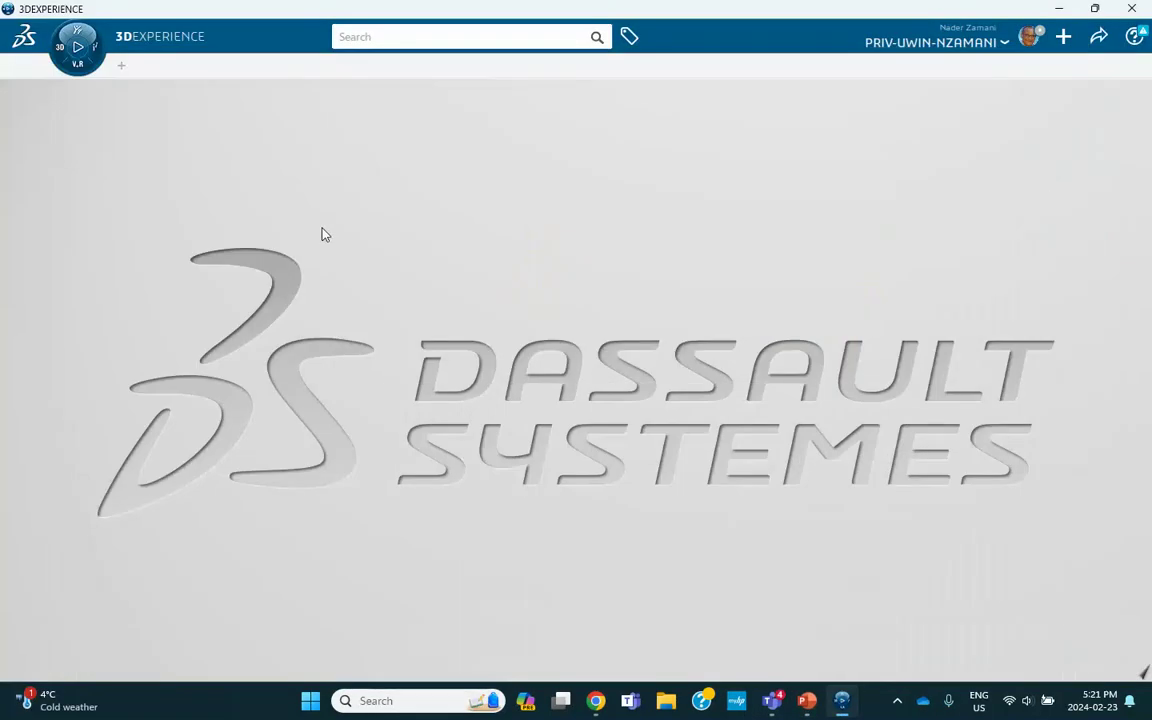
{"action": "left_click", "coordinate": [59, 48]}
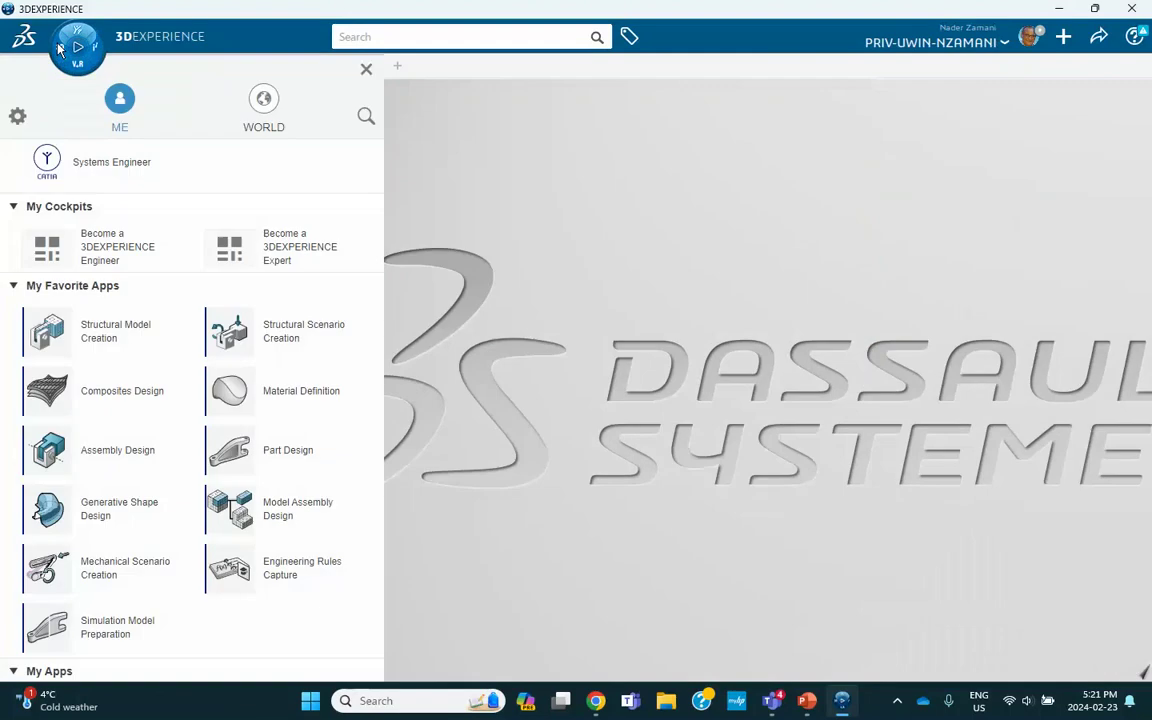
{"action": "left_click", "coordinate": [283, 452]}
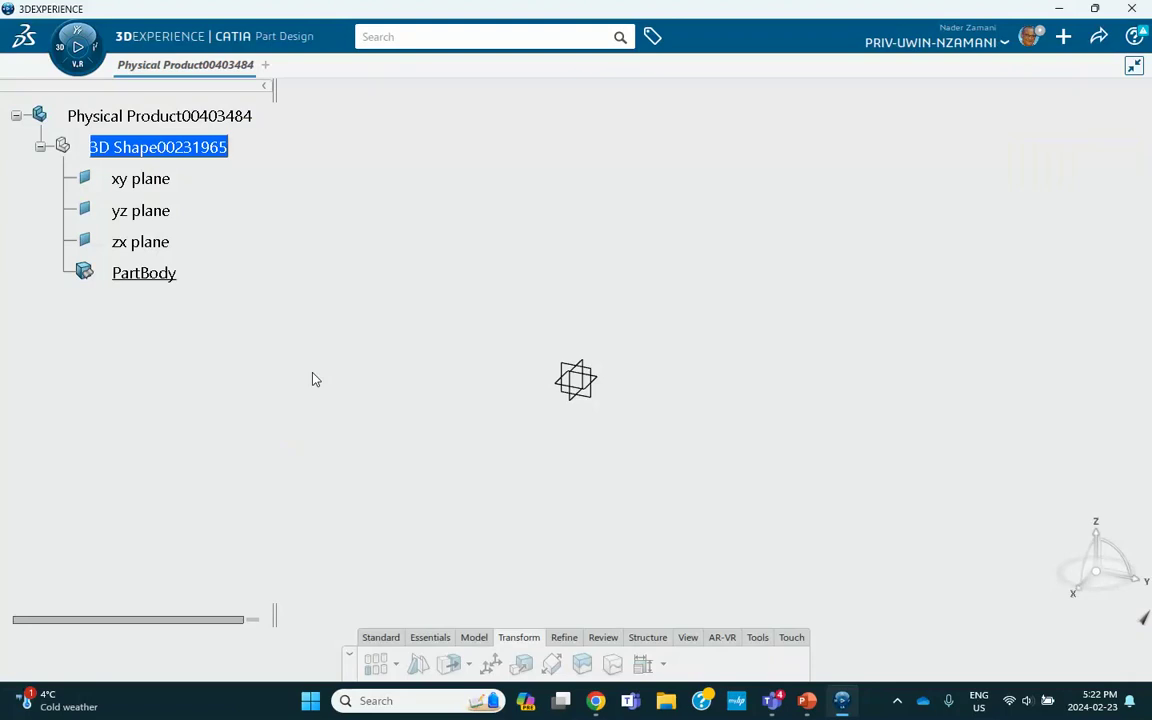
Insert a new body into the part's 3D shape
{"action": "left_click", "coordinate": [806, 700]}
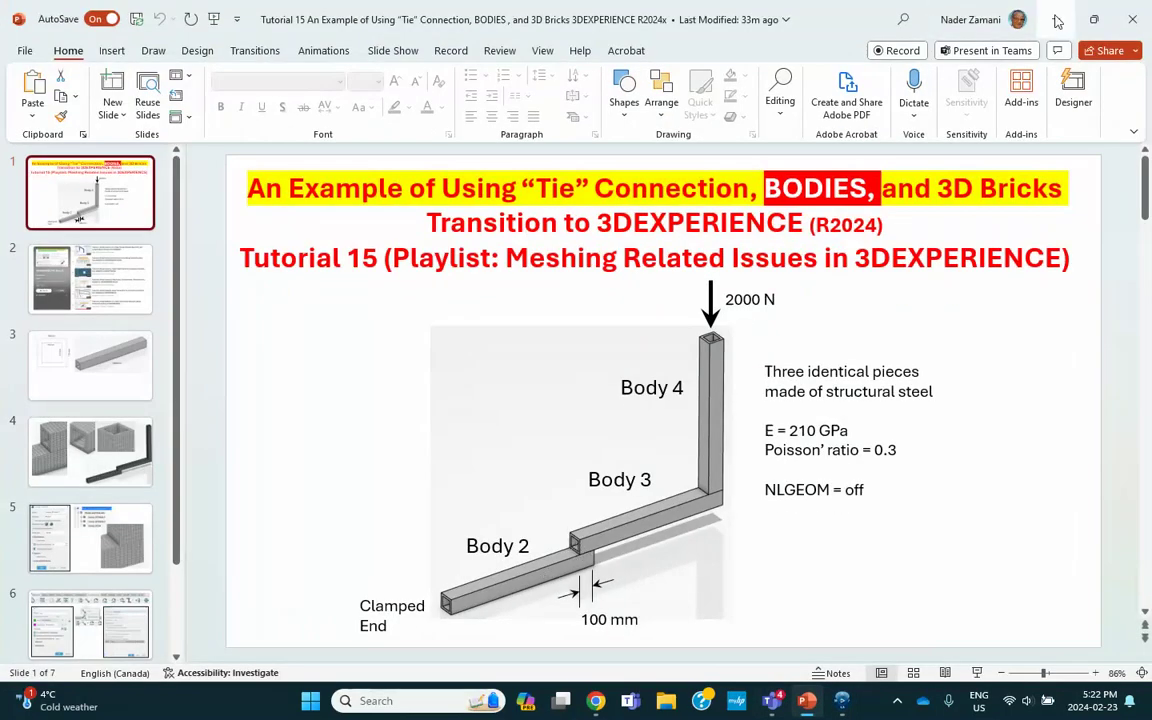
{"action": "left_click", "coordinate": [1057, 20]}
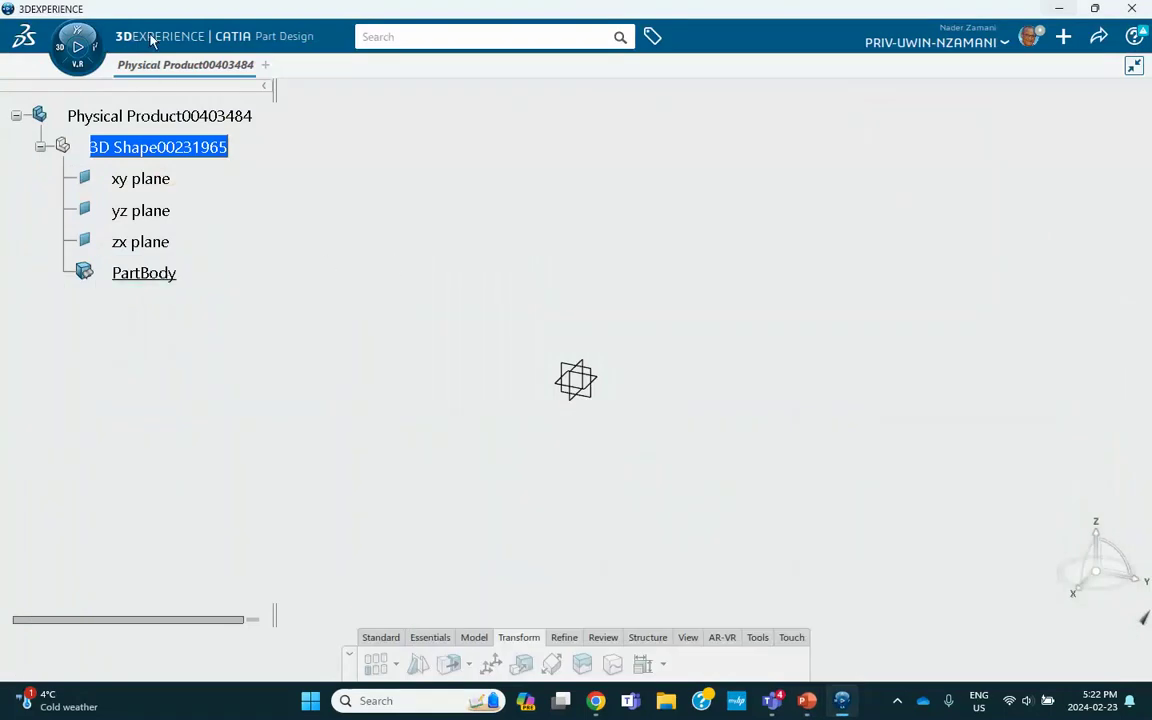
{"action": "right_click", "coordinate": [163, 152]}
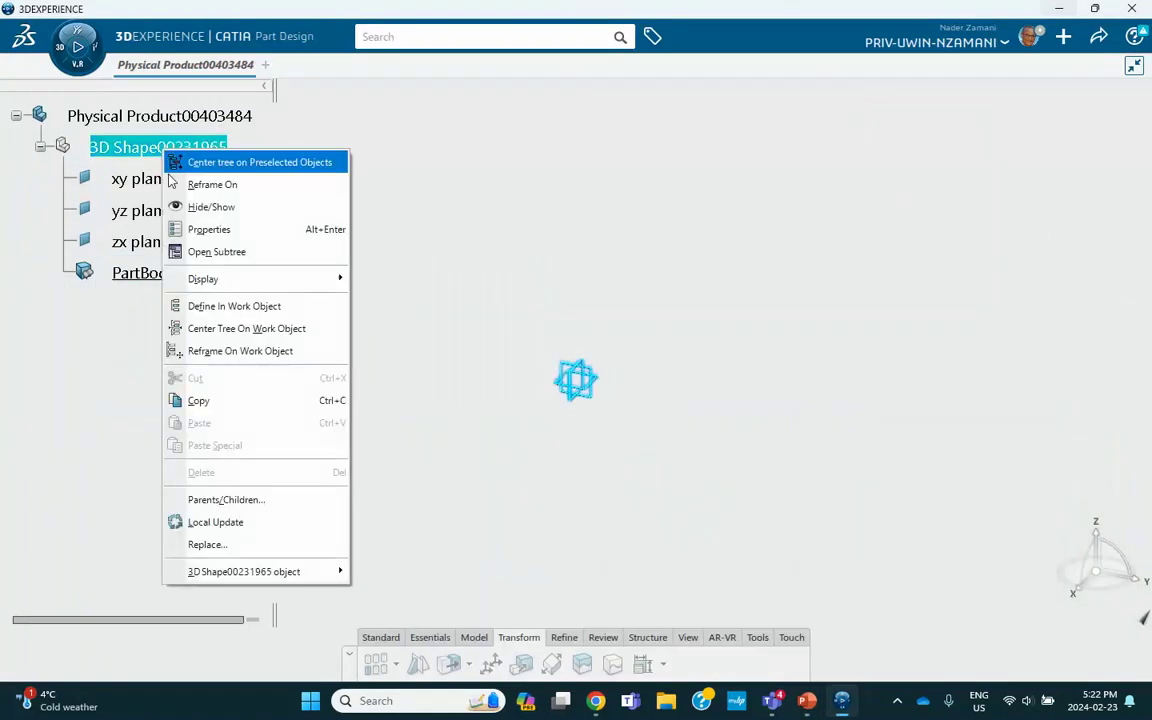
{"action": "mouse_move", "coordinate": [236, 572]}
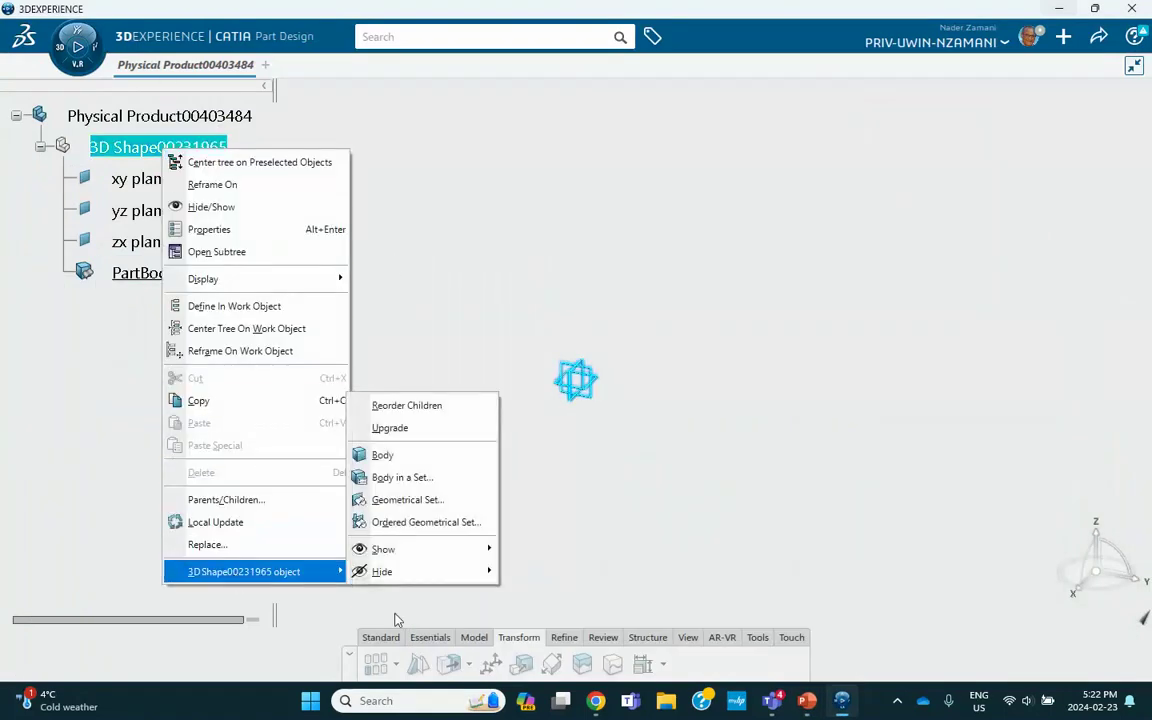
{"action": "left_click", "coordinate": [385, 455]}
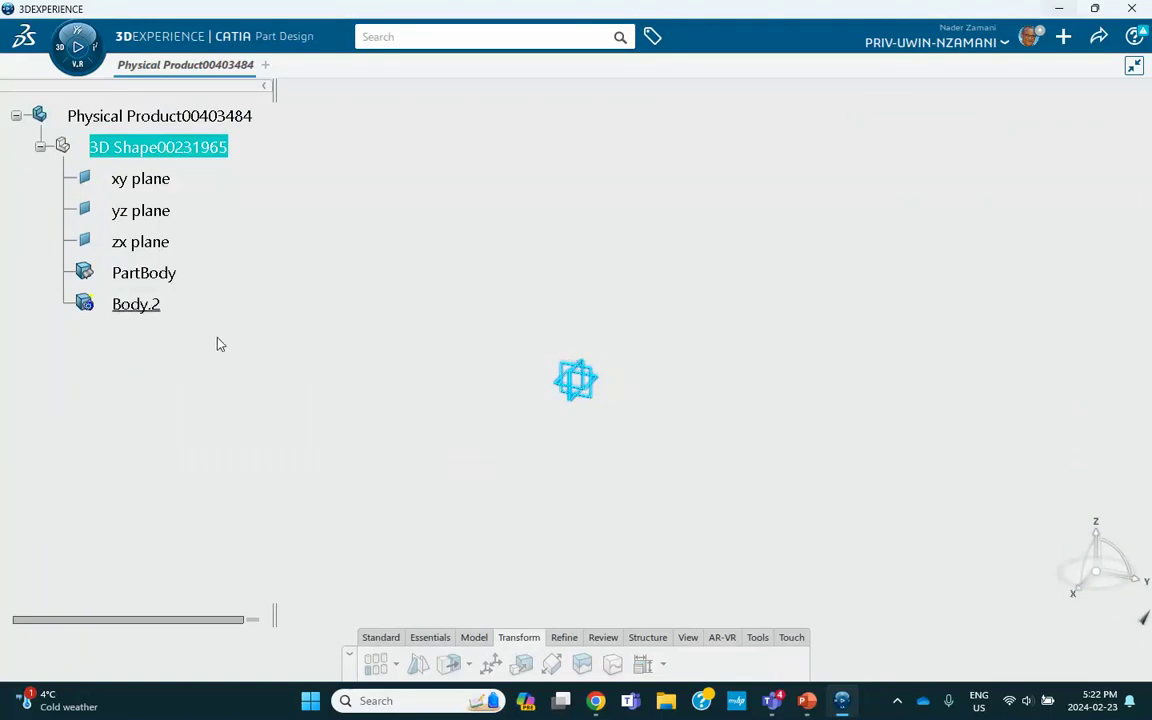
Start a sketch on the yz plane and draw a rectangle with one corner at the origin
{"action": "left_click", "coordinate": [592, 376]}
{"action": "left_click", "coordinate": [704, 316]}
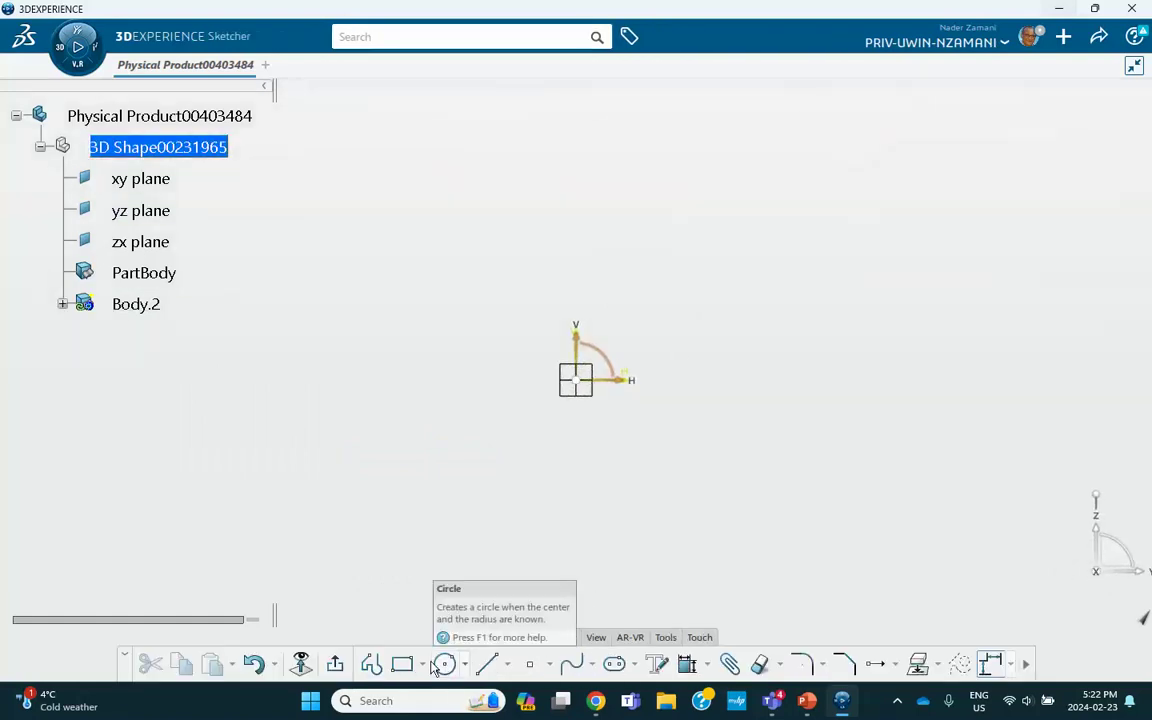
{"action": "left_click", "coordinate": [400, 666]}
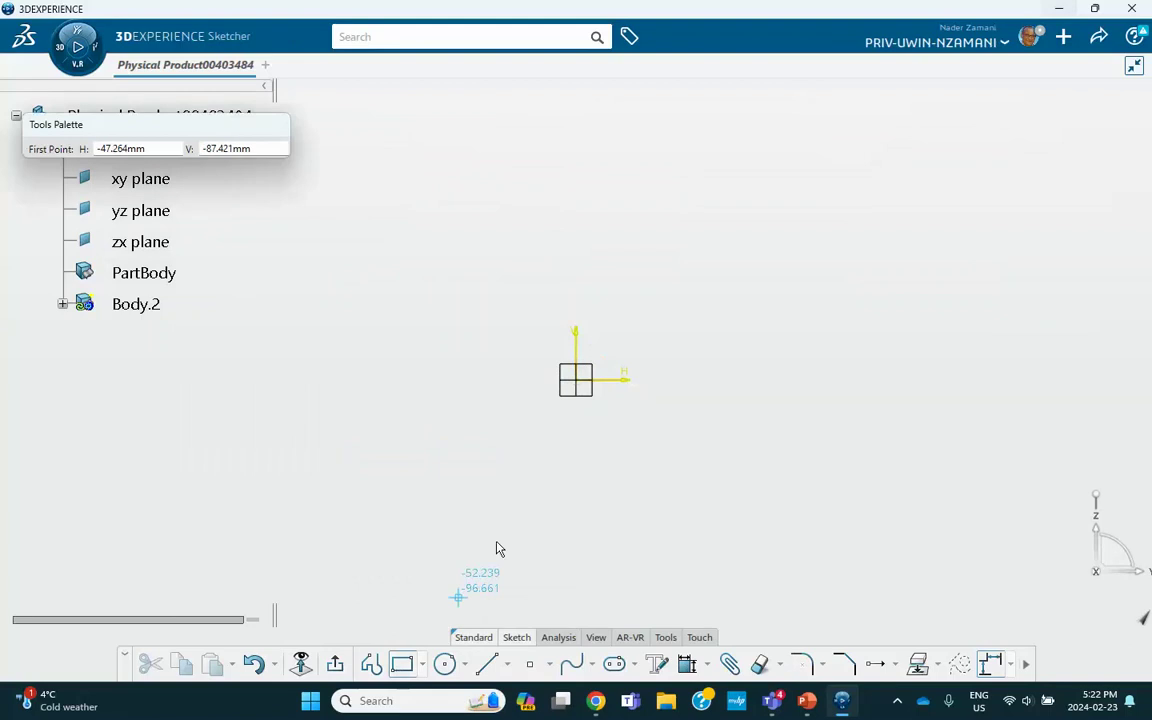
{"action": "left_click", "coordinate": [578, 381]}
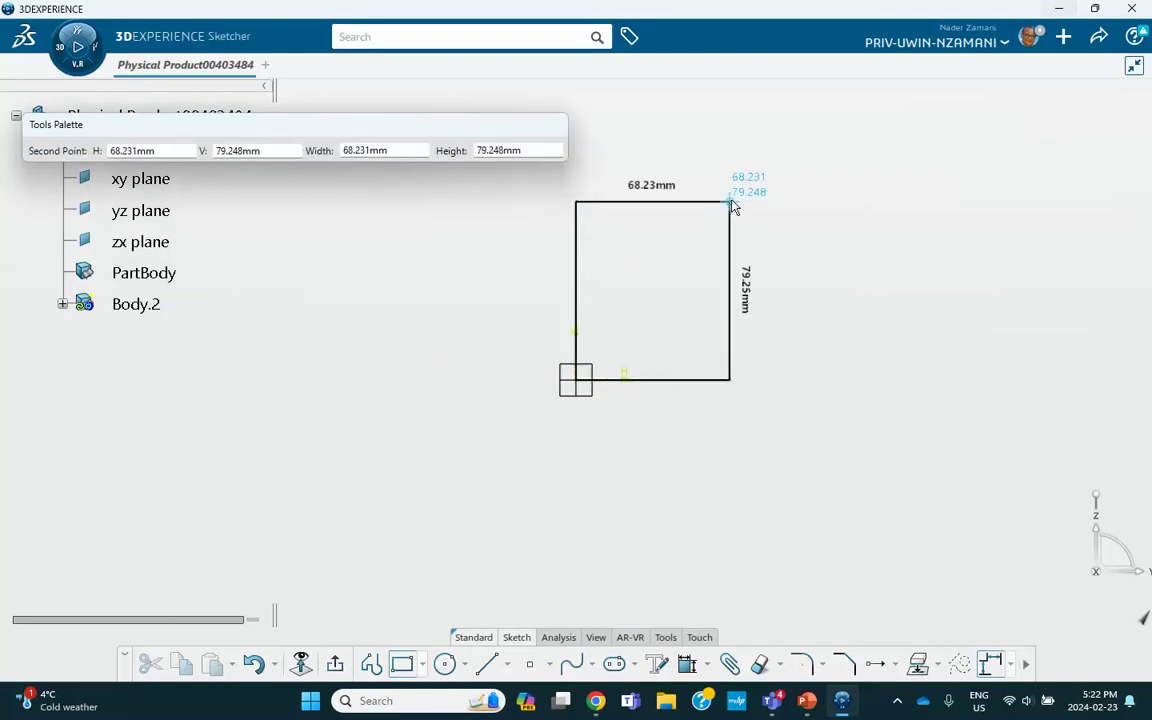
{"action": "left_click", "coordinate": [794, 180]}
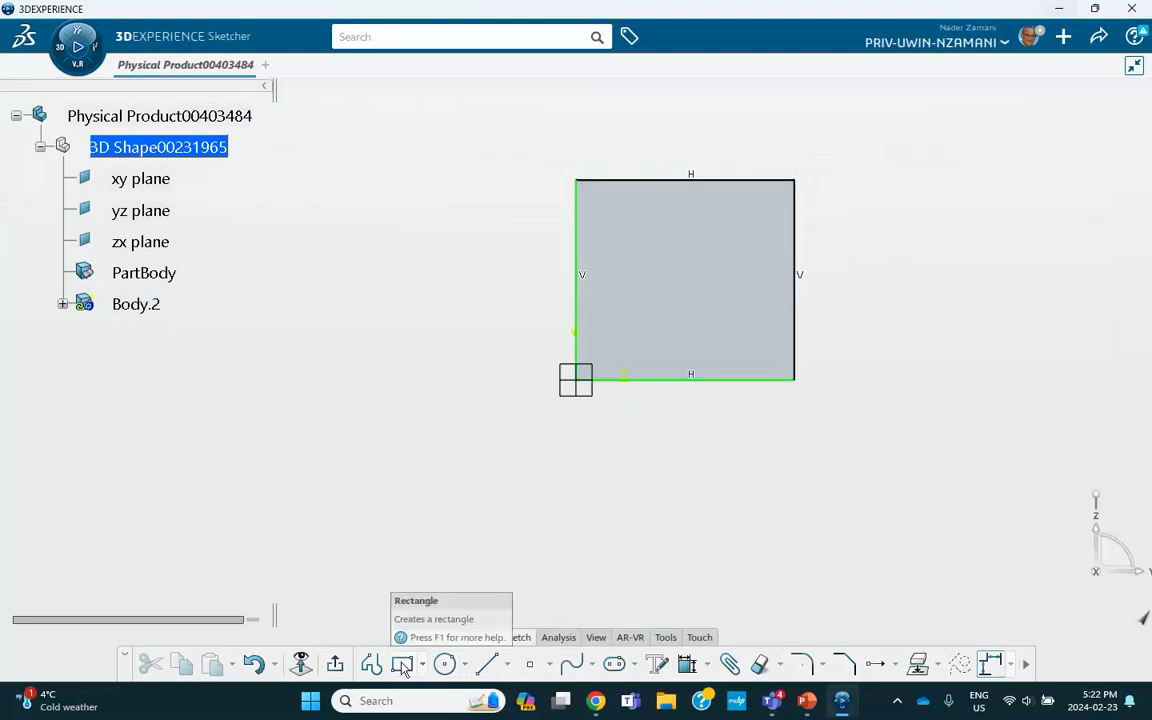
Dimension the rectangle's width and height to 100 mm each
{"action": "left_click", "coordinate": [686, 666]}
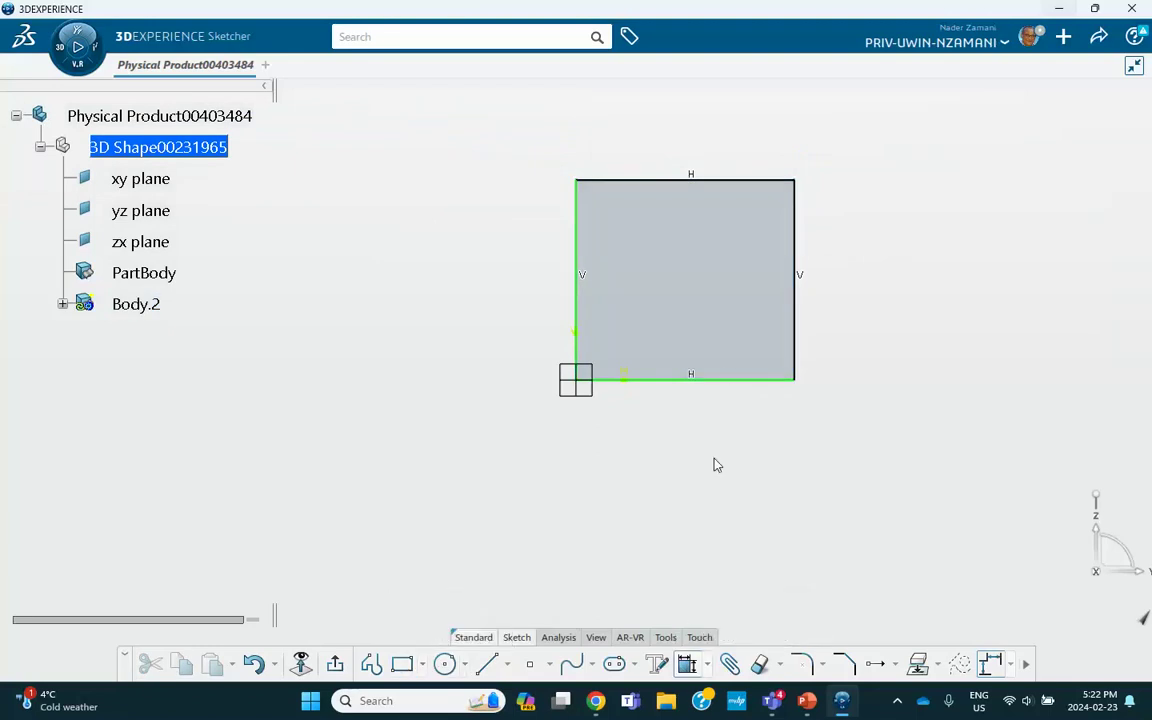
{"action": "left_click", "coordinate": [738, 379]}
{"action": "left_click", "coordinate": [733, 410]}
{"action": "type", "text": "100"}
{"action": "key", "text": "Return"}
{"action": "left_click", "coordinate": [697, 405]}
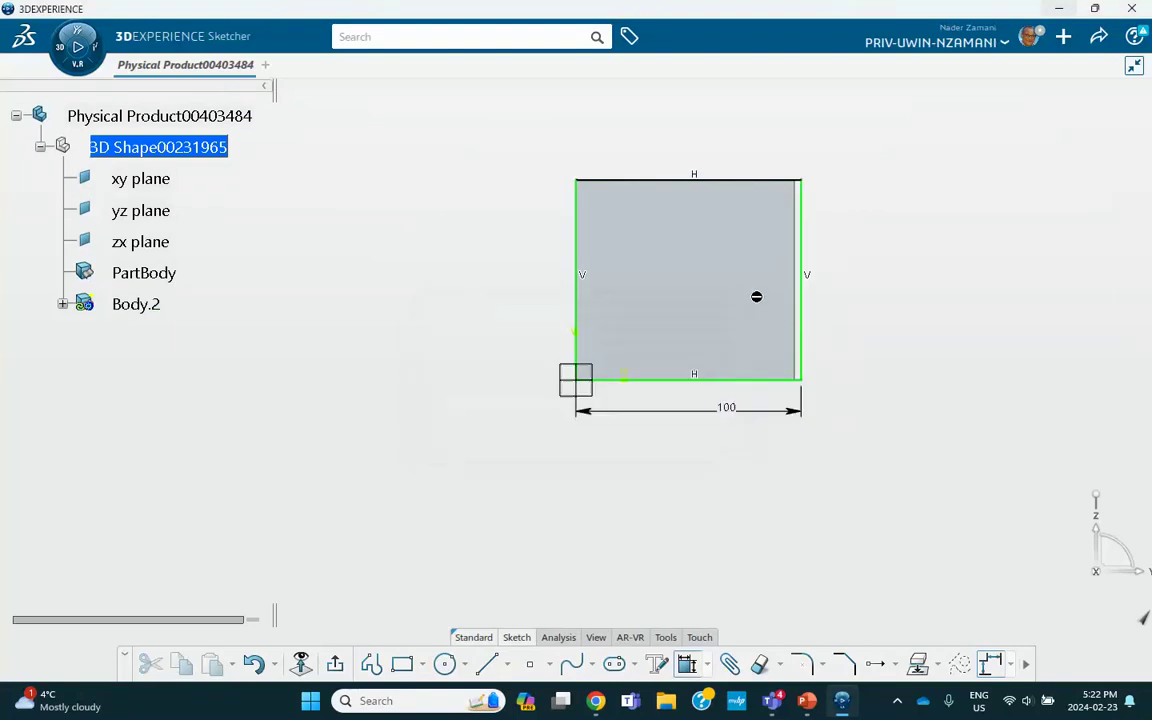
{"action": "left_click", "coordinate": [806, 267]}
{"action": "left_click", "coordinate": [841, 272]}
{"action": "type", "text": "100"}
{"action": "key", "text": "Return"}
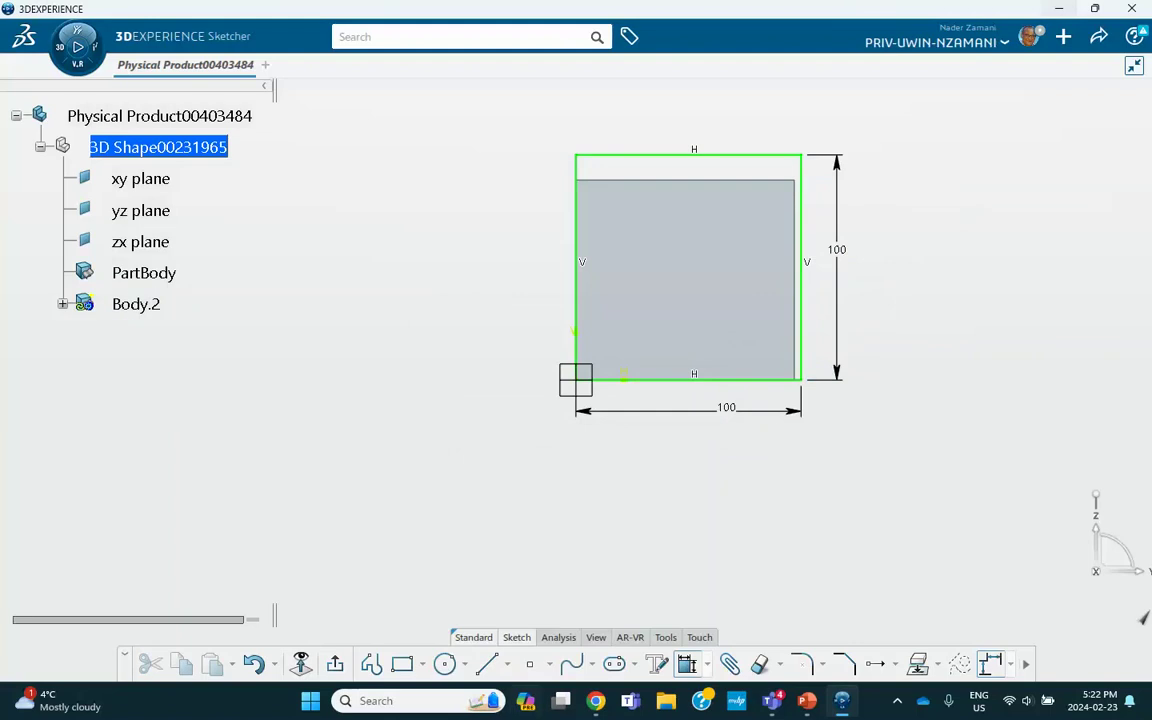
Draw a second, smaller rectangle inside the 100 mm square
{"action": "left_click", "coordinate": [403, 664]}
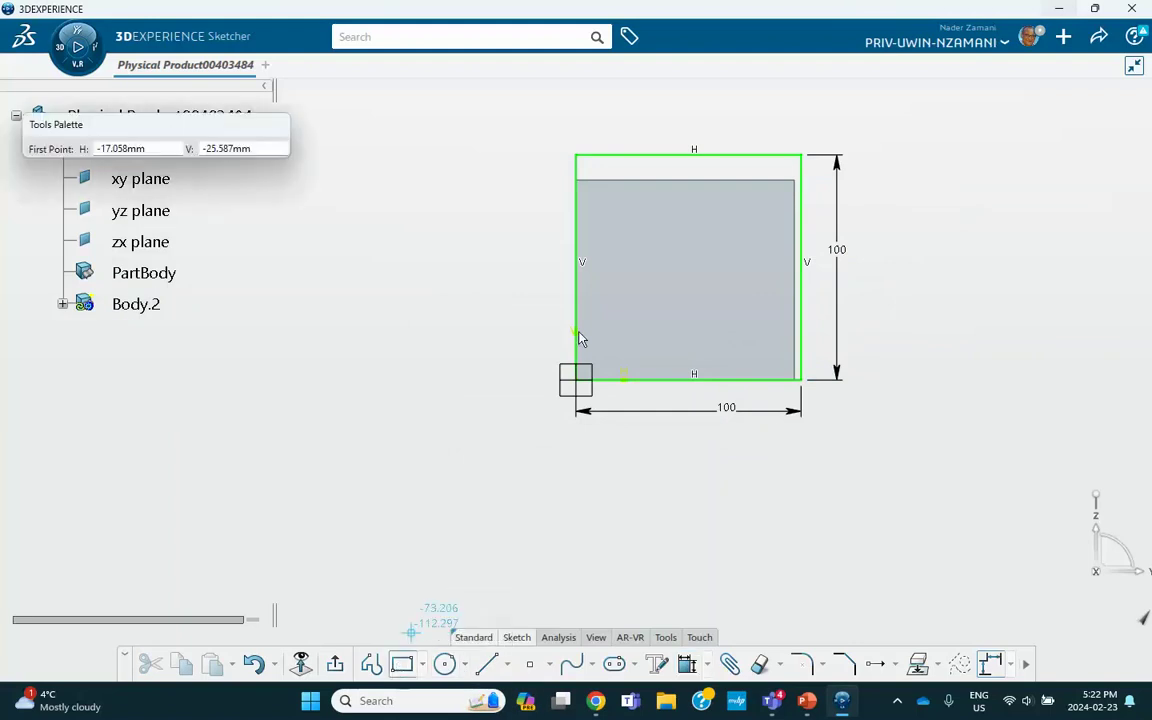
{"action": "left_click", "coordinate": [595, 175]}
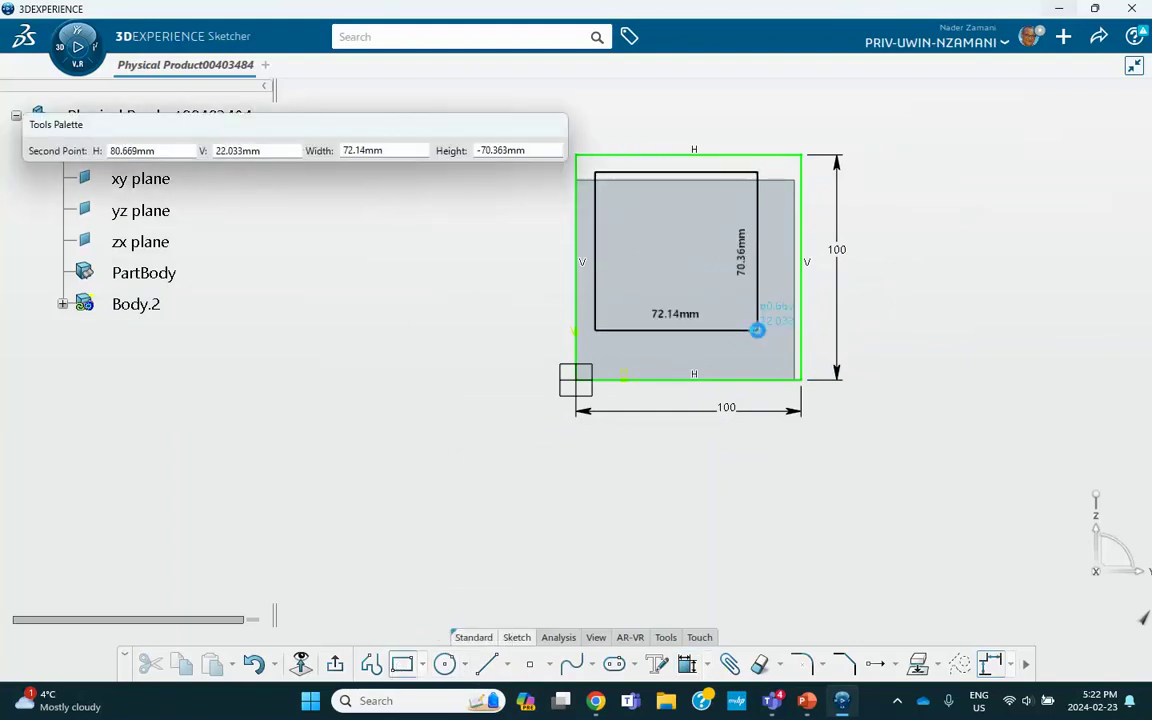
{"action": "left_click", "coordinate": [772, 351]}
{"action": "left_click", "coordinate": [960, 380]}
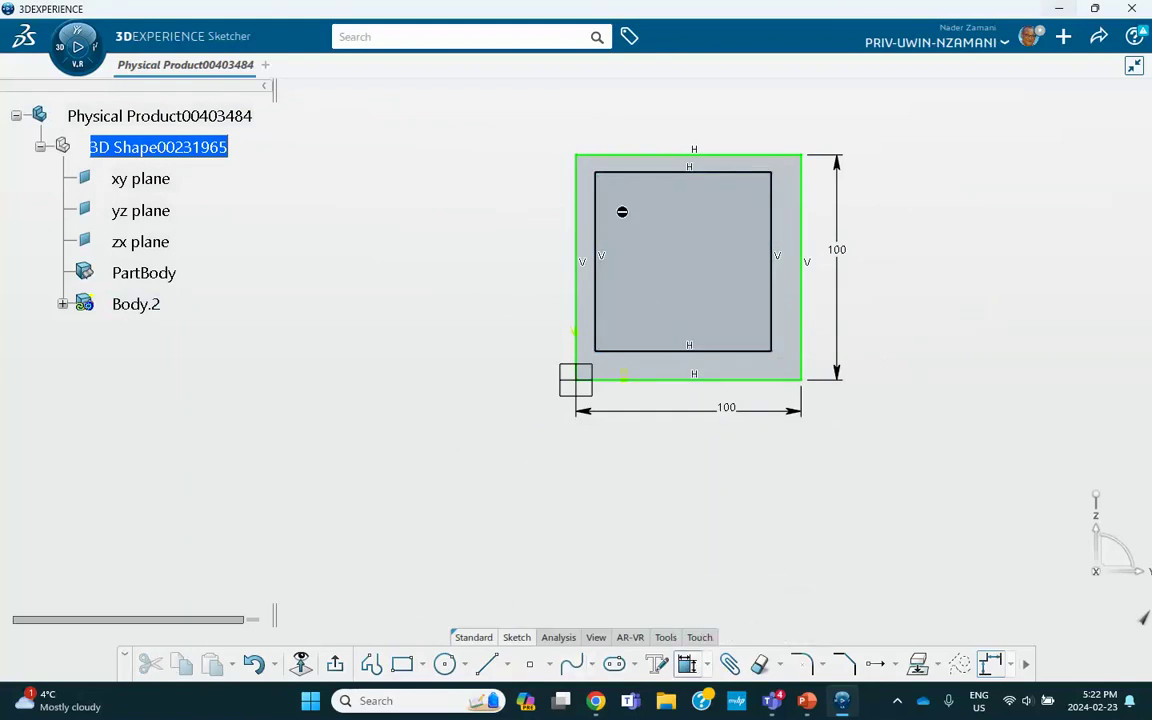
Dimension the inner rectangle's height and width to 70 mm each
{"action": "left_click", "coordinate": [597, 228]}
{"action": "left_click", "coordinate": [500, 240]}
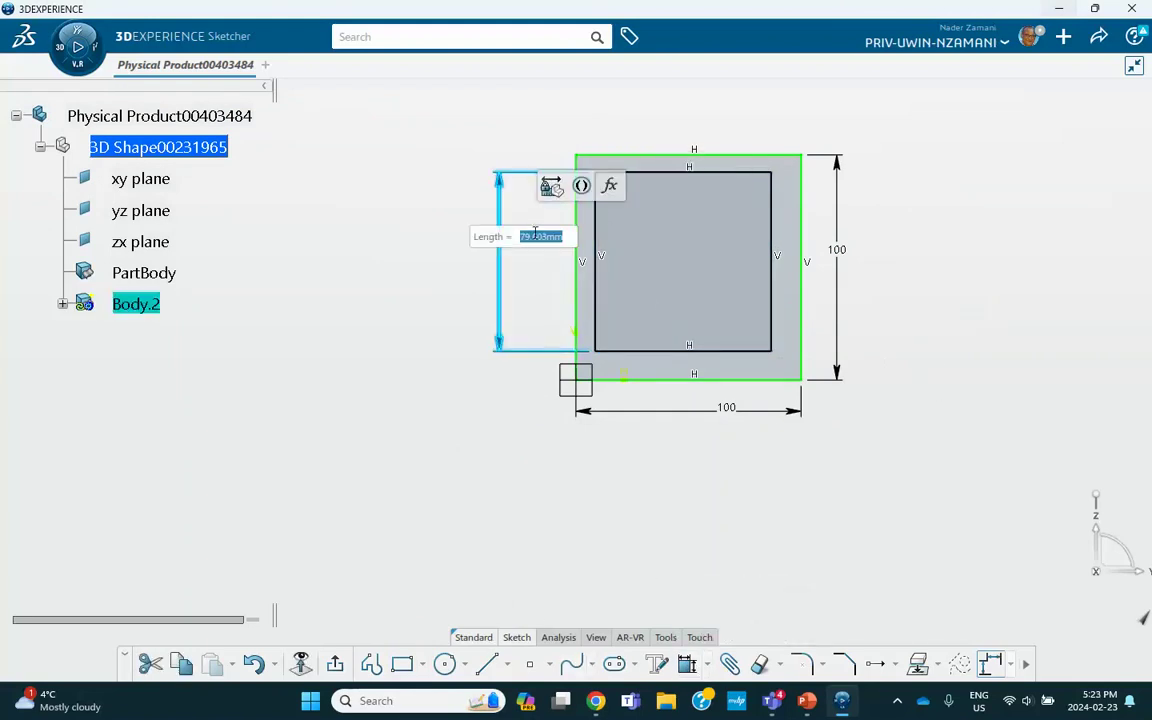
{"action": "type", "text": "70"}
{"action": "key", "text": "Return"}
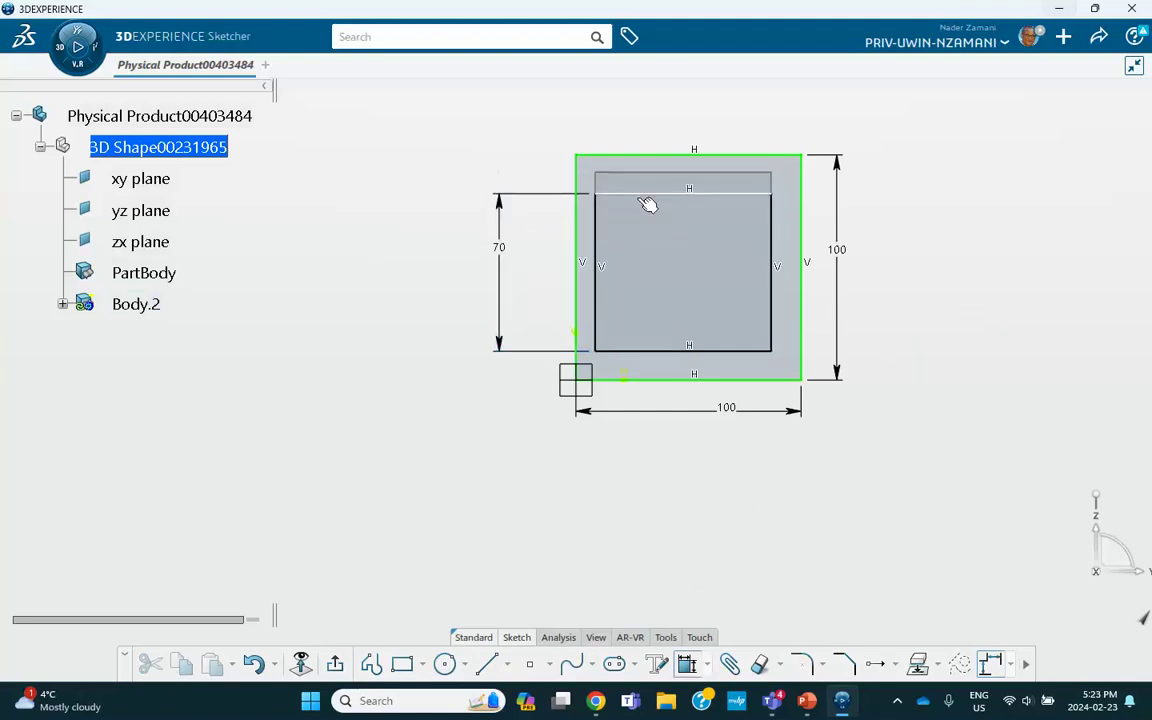
{"action": "left_click", "coordinate": [638, 195]}
{"action": "left_click", "coordinate": [653, 115]}
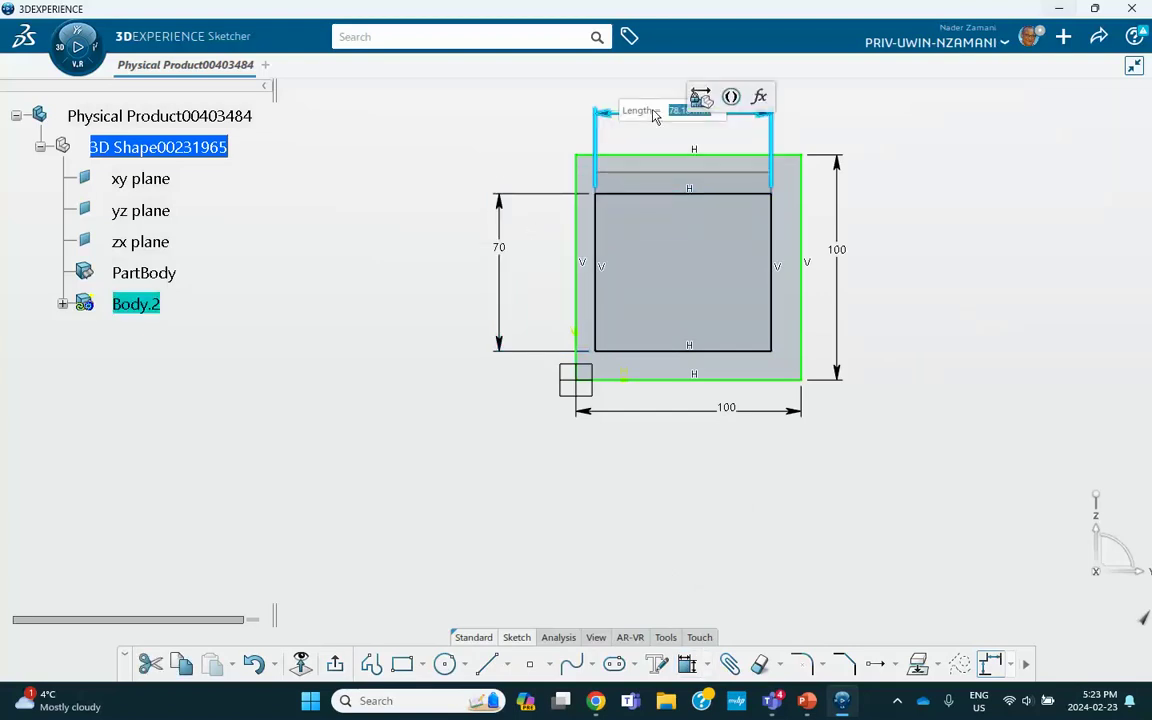
{"action": "type", "text": "70"}
{"action": "key", "text": "Return"}
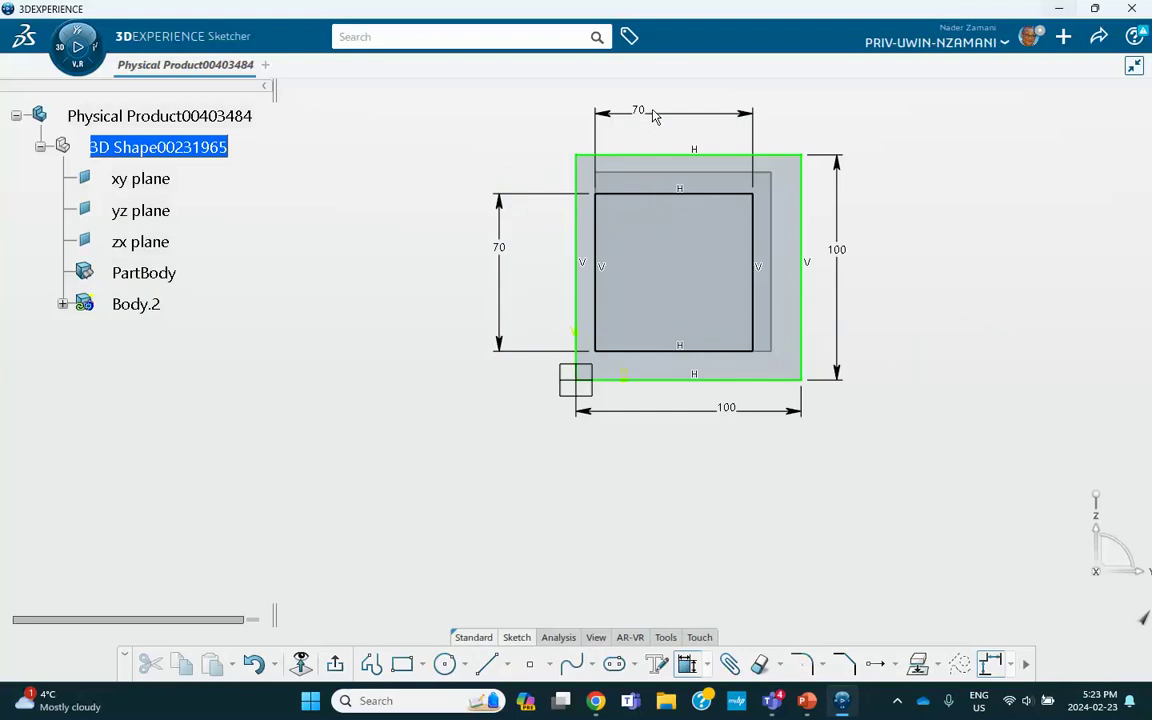
Constrain the inner square 15 mm from the outer square's left edge and 15 mm from its bottom edge
{"action": "left_click", "coordinate": [577, 257]}
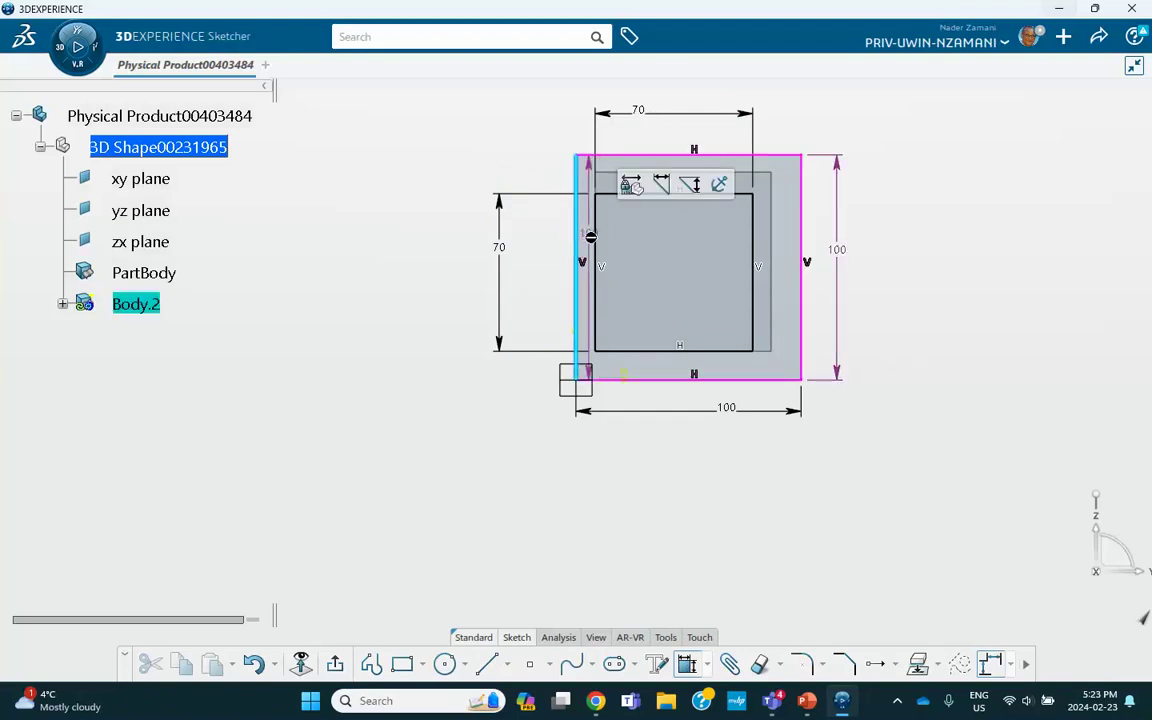
{"action": "left_click", "coordinate": [597, 245], "text": "ctrl"}
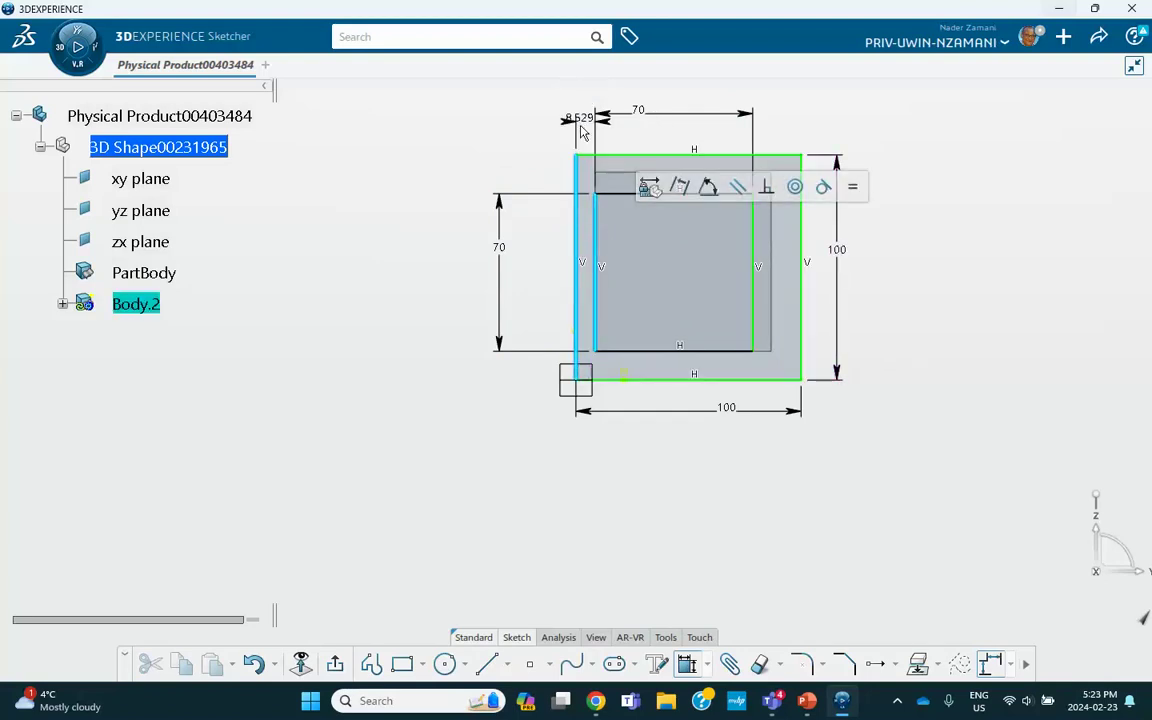
{"action": "left_click", "coordinate": [594, 526]}
{"action": "type", "text": "15"}
{"action": "key", "text": "Return"}
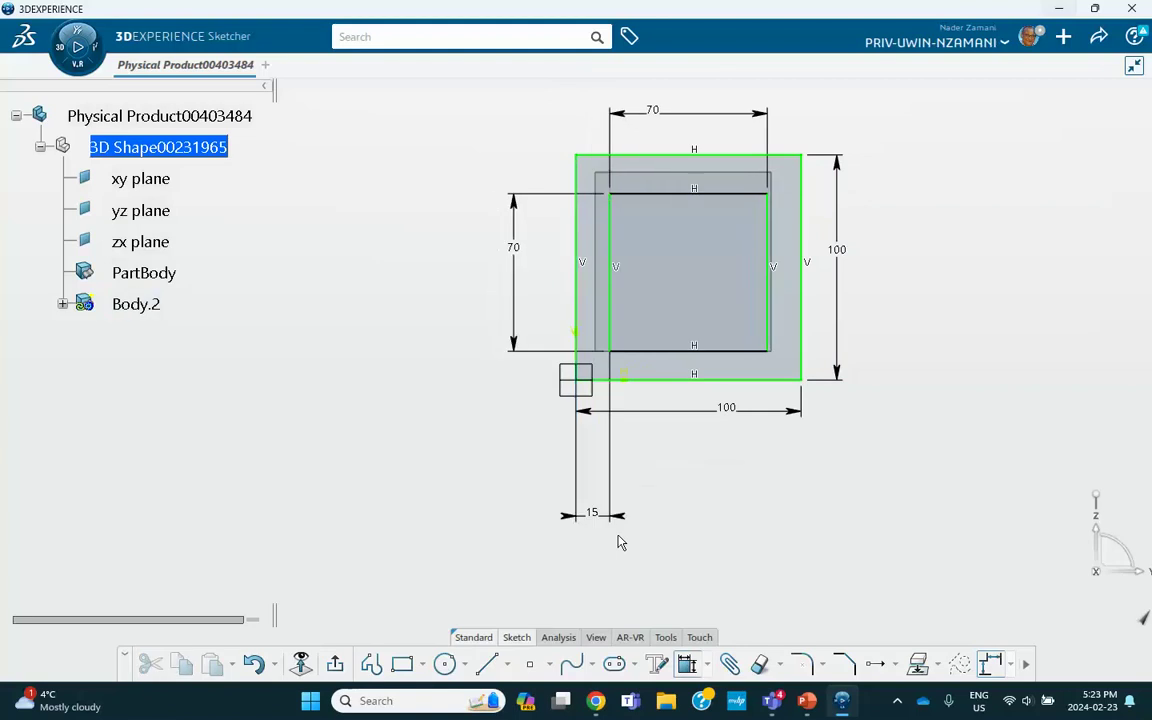
{"action": "left_click", "coordinate": [736, 351]}
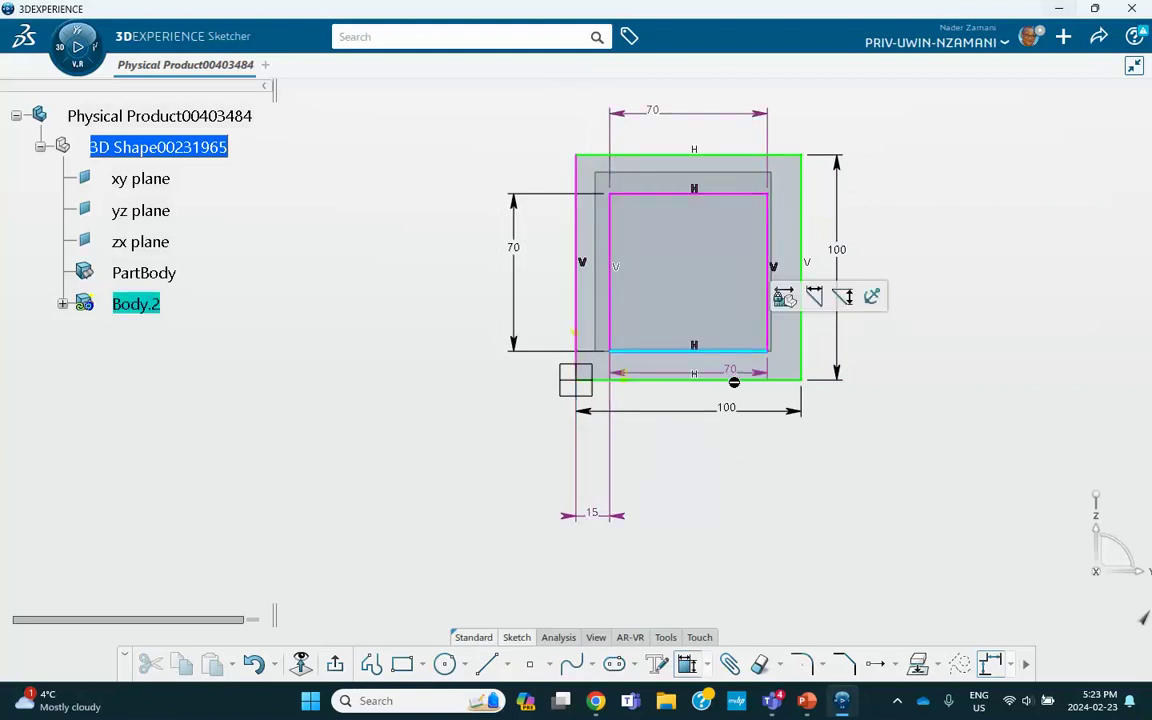
{"action": "left_click", "coordinate": [751, 381]}
{"action": "left_click", "coordinate": [872, 378]}
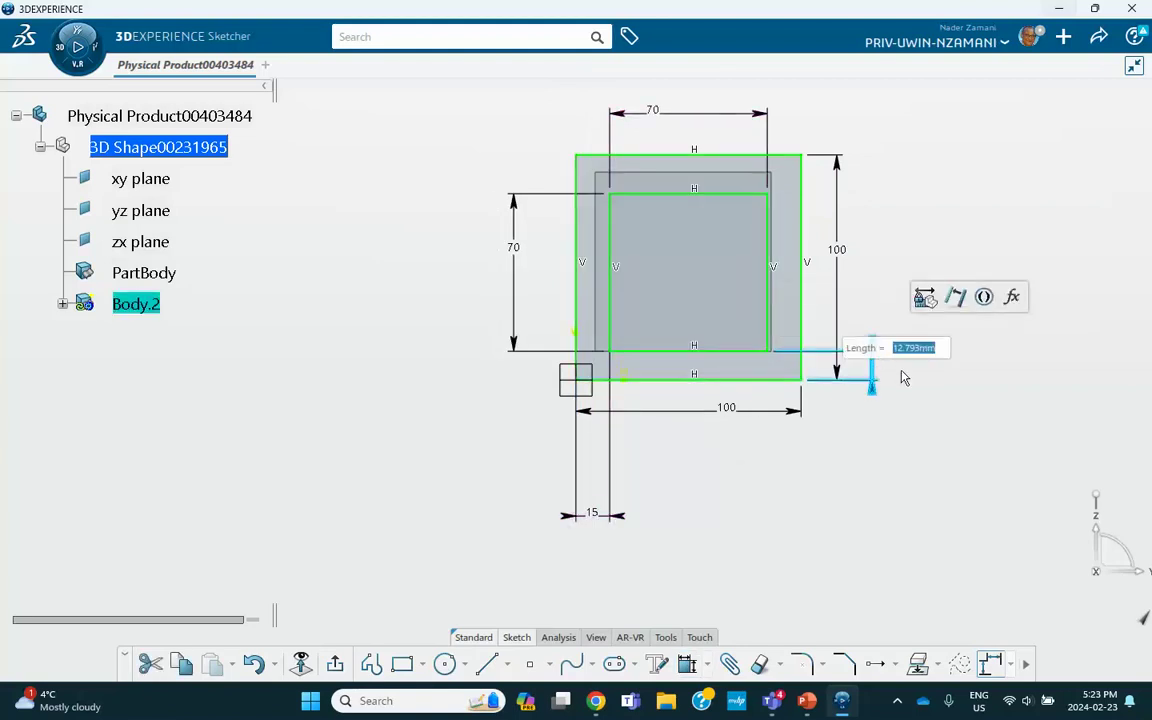
{"action": "type", "text": "15"}
{"action": "key", "text": "Return"}
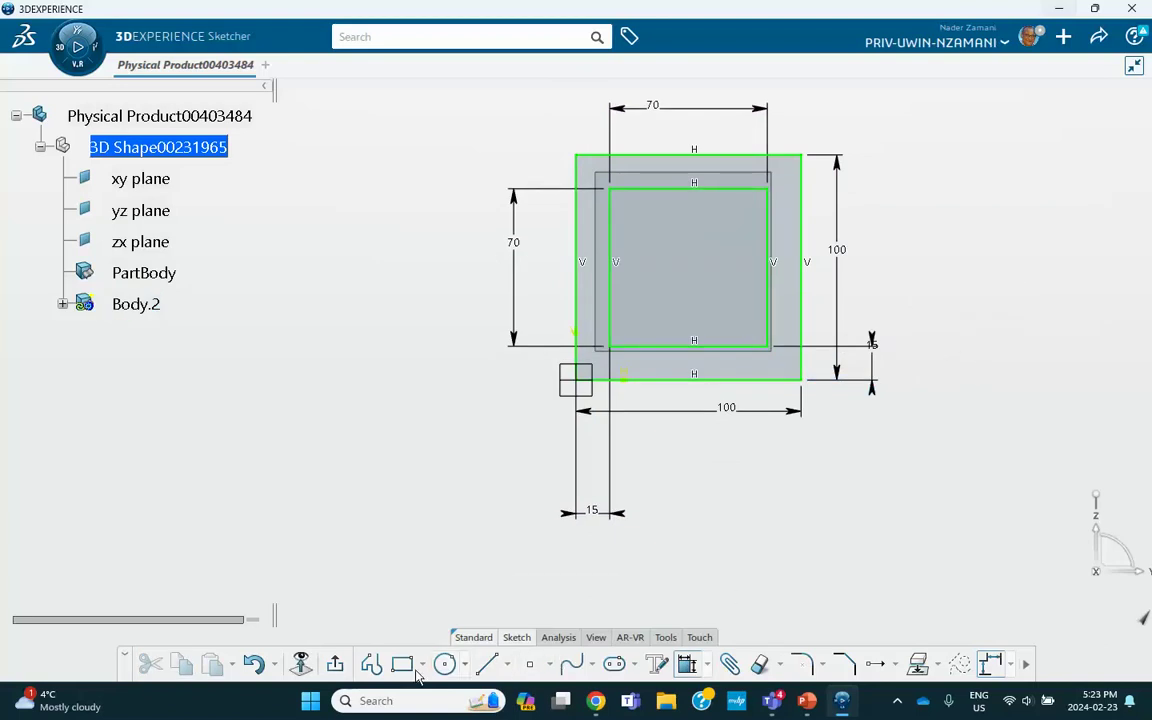
Exit the sketch and pad the hollow square profile to a length of 1000 mm in the reversed direction
{"action": "left_click", "coordinate": [371, 664]}
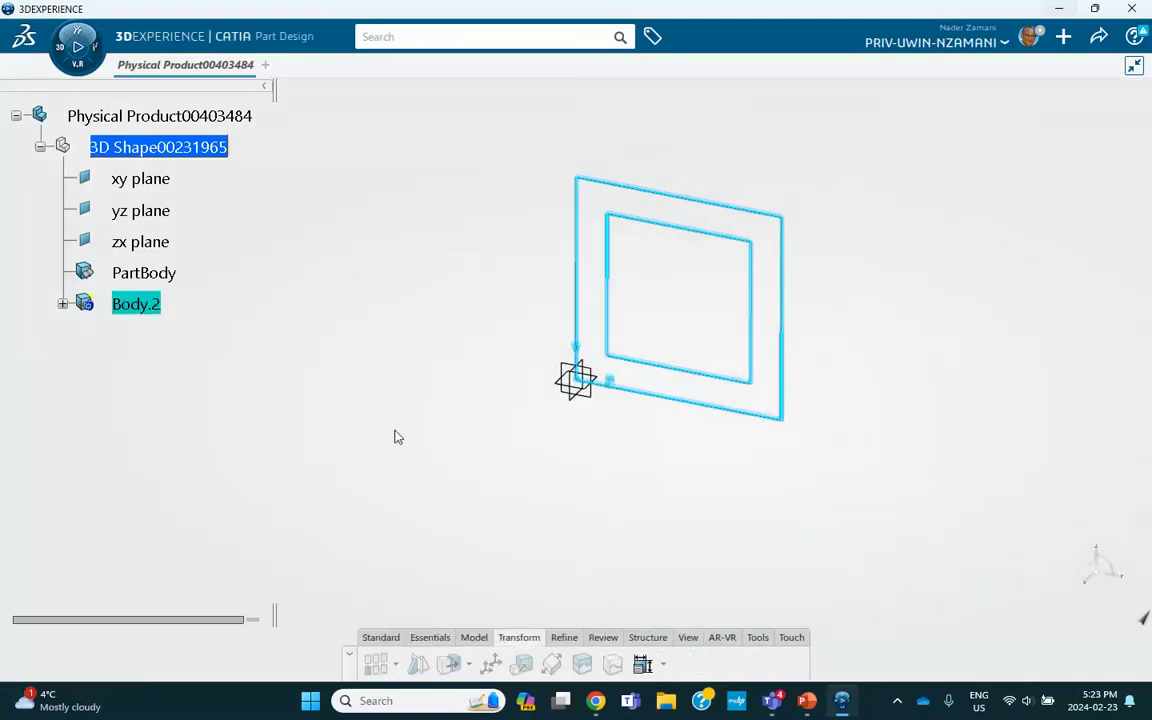
{"action": "middle_click_drag", "start_coordinate": [397, 436], "coordinate": [418, 465]}
{"action": "left_click", "coordinate": [430, 637]}
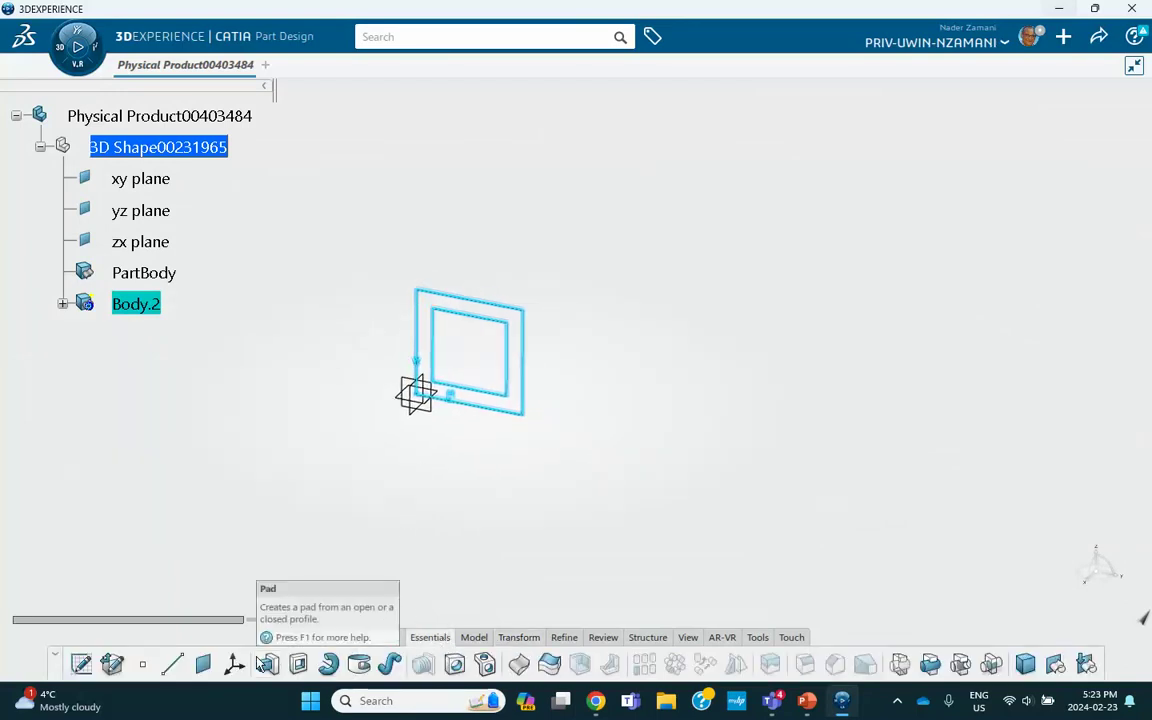
{"action": "left_click", "coordinate": [267, 664]}
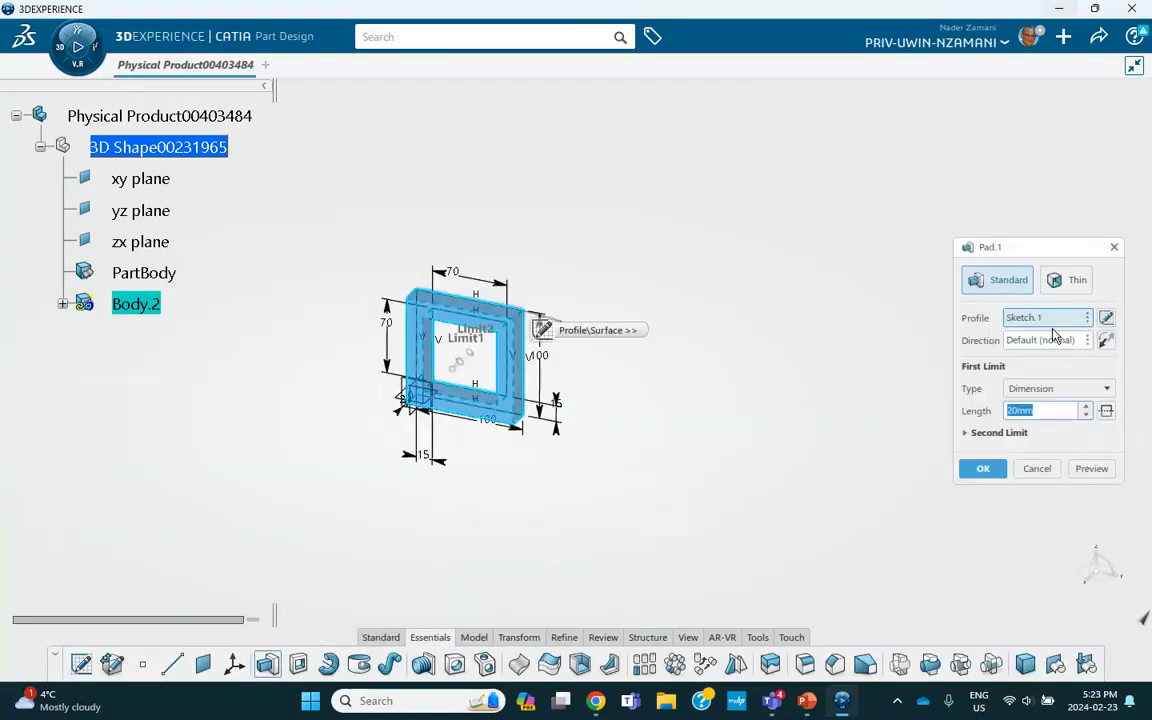
{"action": "left_click", "coordinate": [1105, 341]}
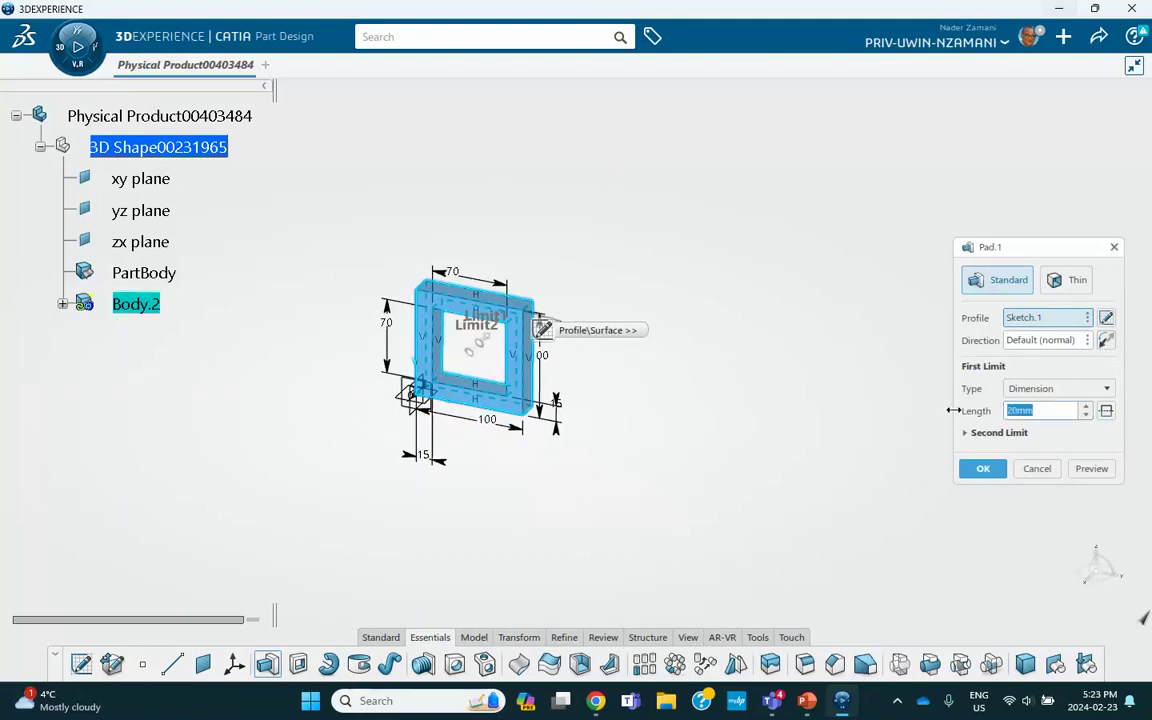
{"action": "type", "text": "1000"}
{"action": "left_click", "coordinate": [983, 468]}
{"action": "middle_click_drag", "start_coordinate": [870, 364], "coordinate": [874, 501]}
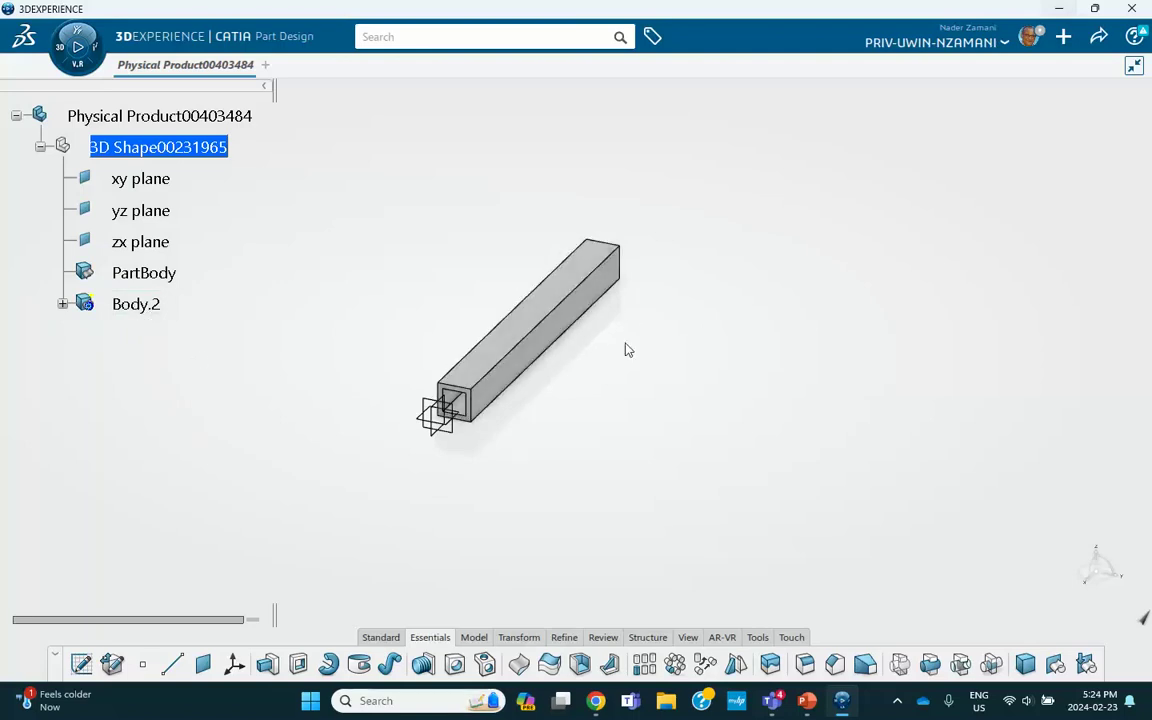
{"action": "middle_click_drag", "start_coordinate": [752, 375], "coordinate": [706, 430]}
Insert a new empty body into the 3D shape for the second beam
{"action": "right_click", "coordinate": [180, 152]}
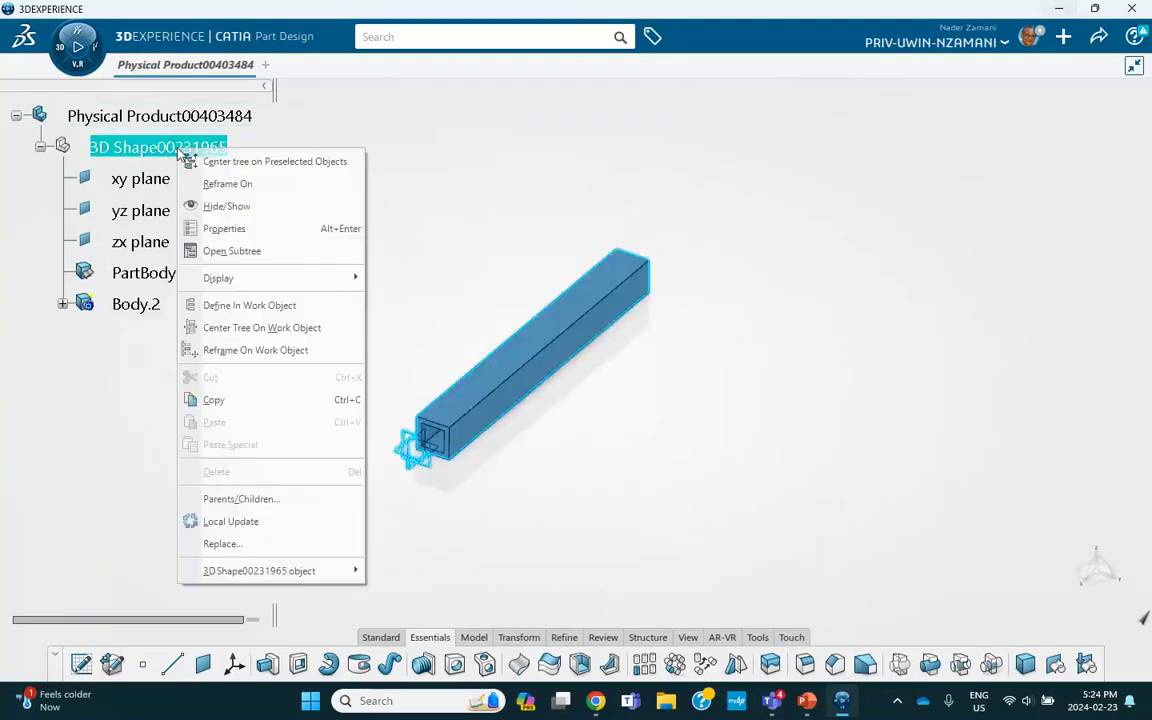
{"action": "mouse_move", "coordinate": [290, 571]}
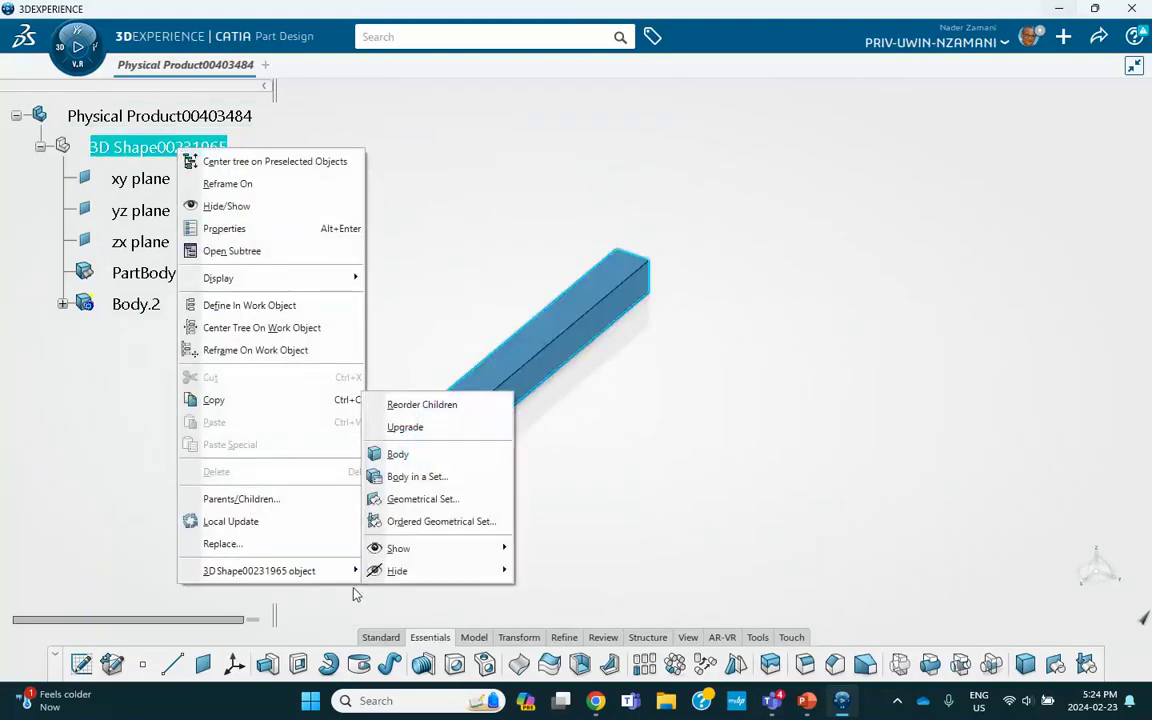
{"action": "left_click", "coordinate": [419, 456]}
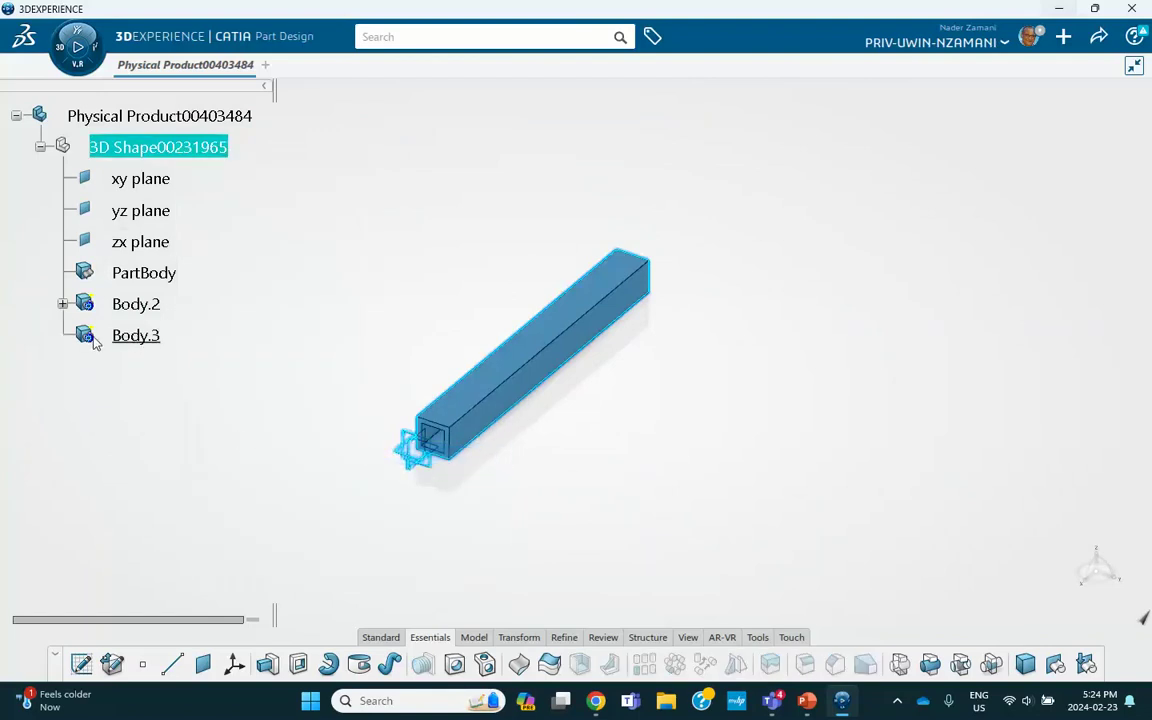
{"action": "left_click", "coordinate": [625, 473]}
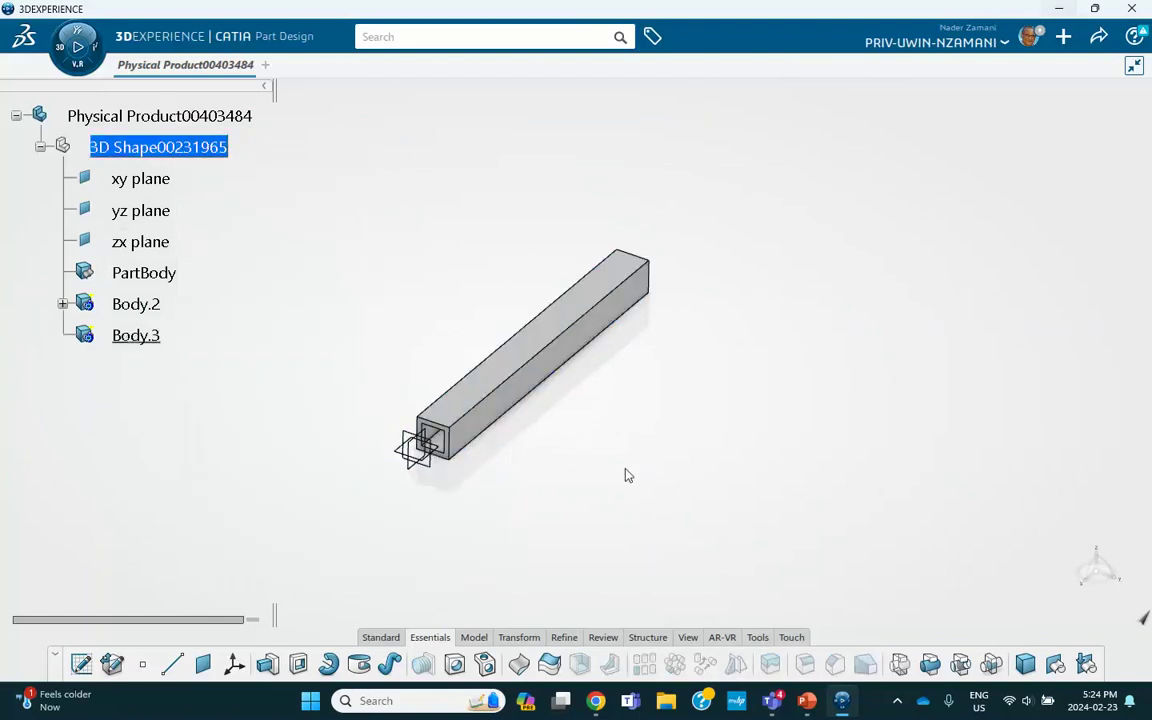
Start a sketch on the yz plane in the new body
{"action": "left_click", "coordinate": [424, 447]}
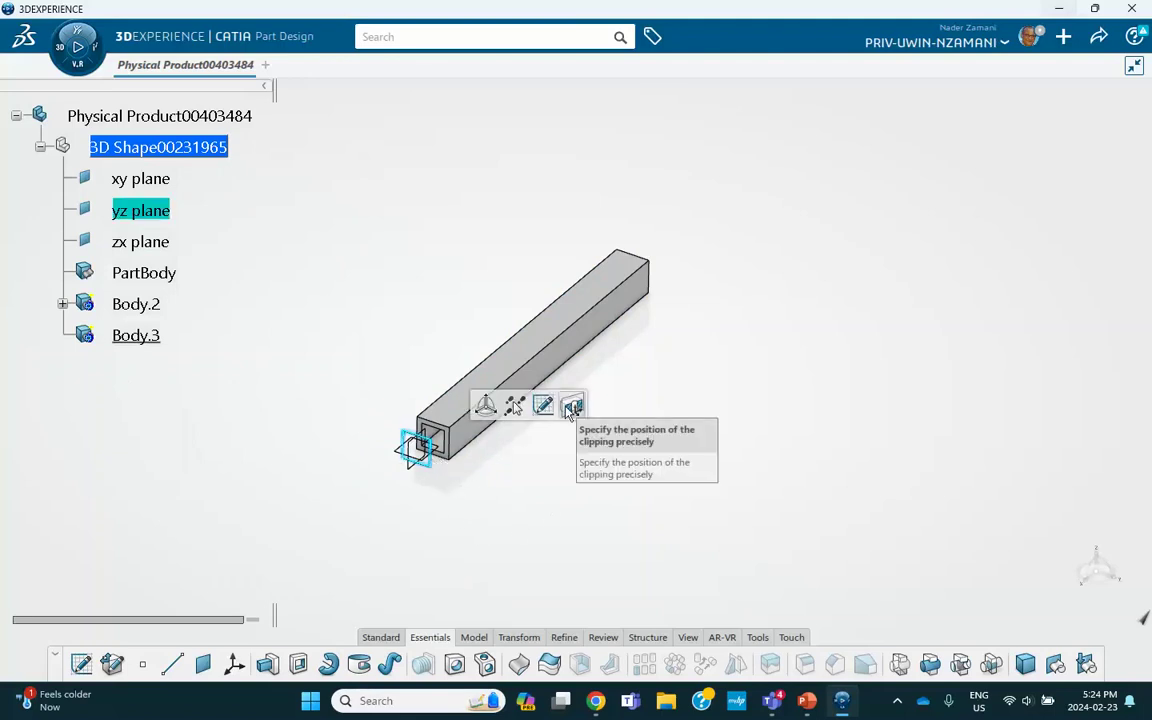
{"action": "left_click", "coordinate": [543, 405]}
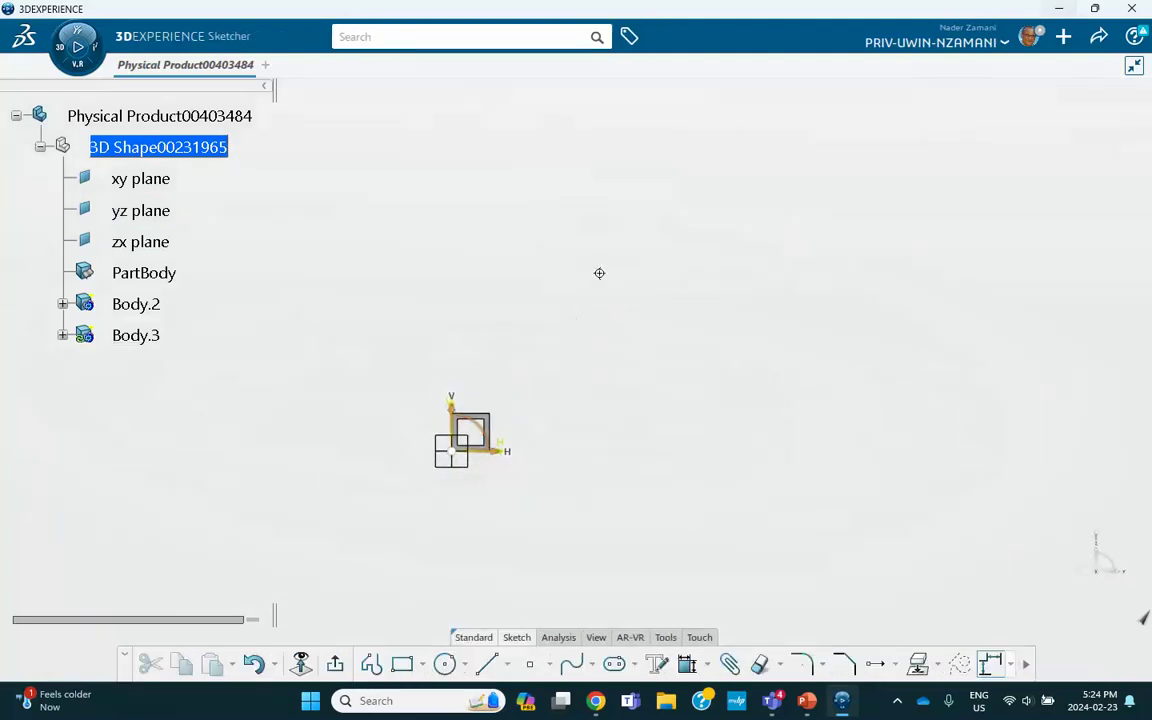
{"action": "scroll", "coordinate": [550, 280], "scroll_direction": "up", "scroll_amount": 3}
{"action": "middle_click_drag", "start_coordinate": [540, 309], "coordinate": [722, 143]}
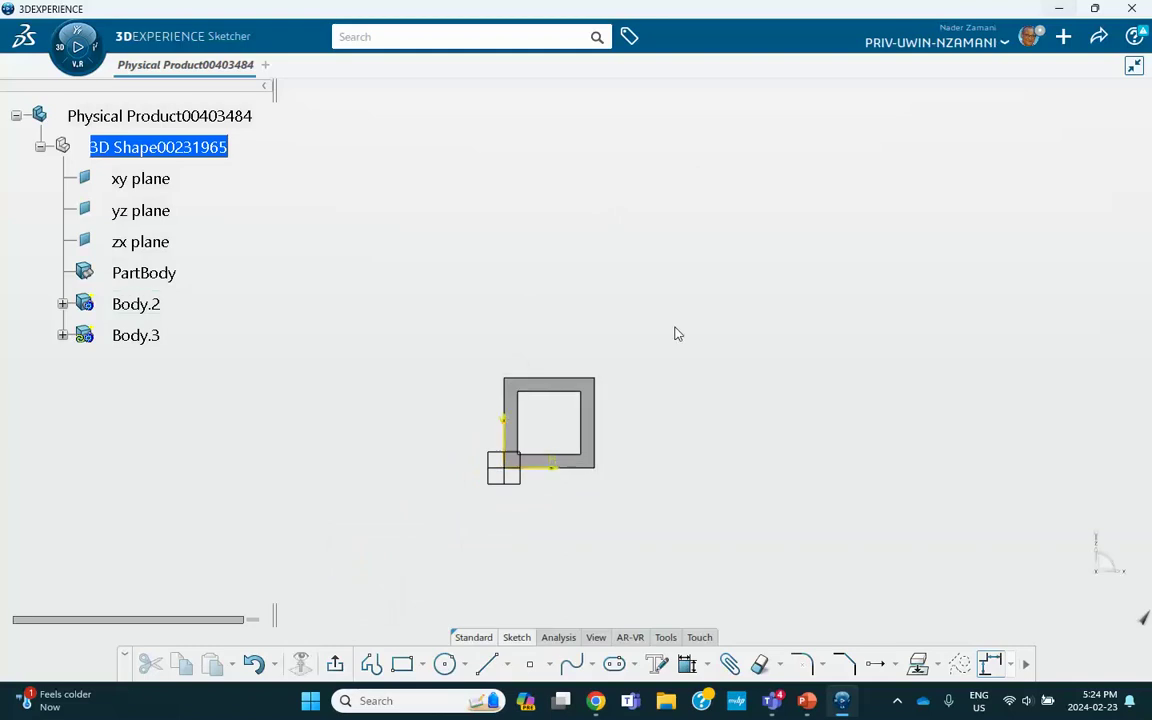
{"action": "left_click", "coordinate": [513, 408]}
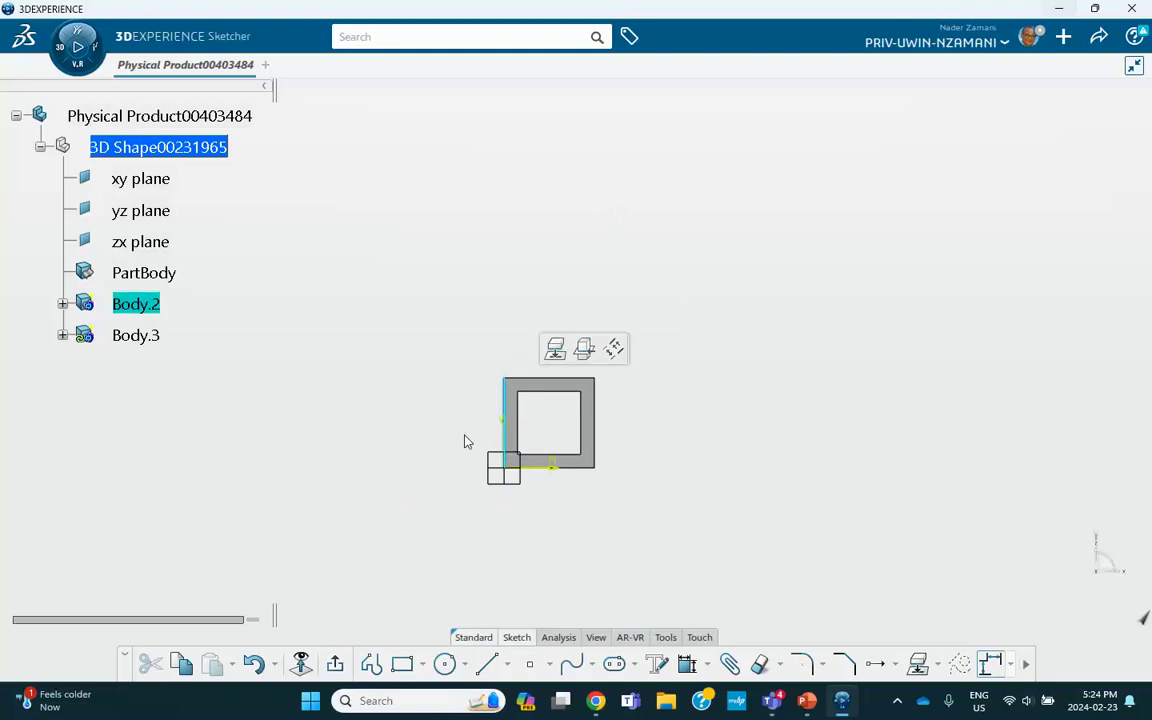
{"action": "left_click", "coordinate": [597, 406], "text": "ctrl"}
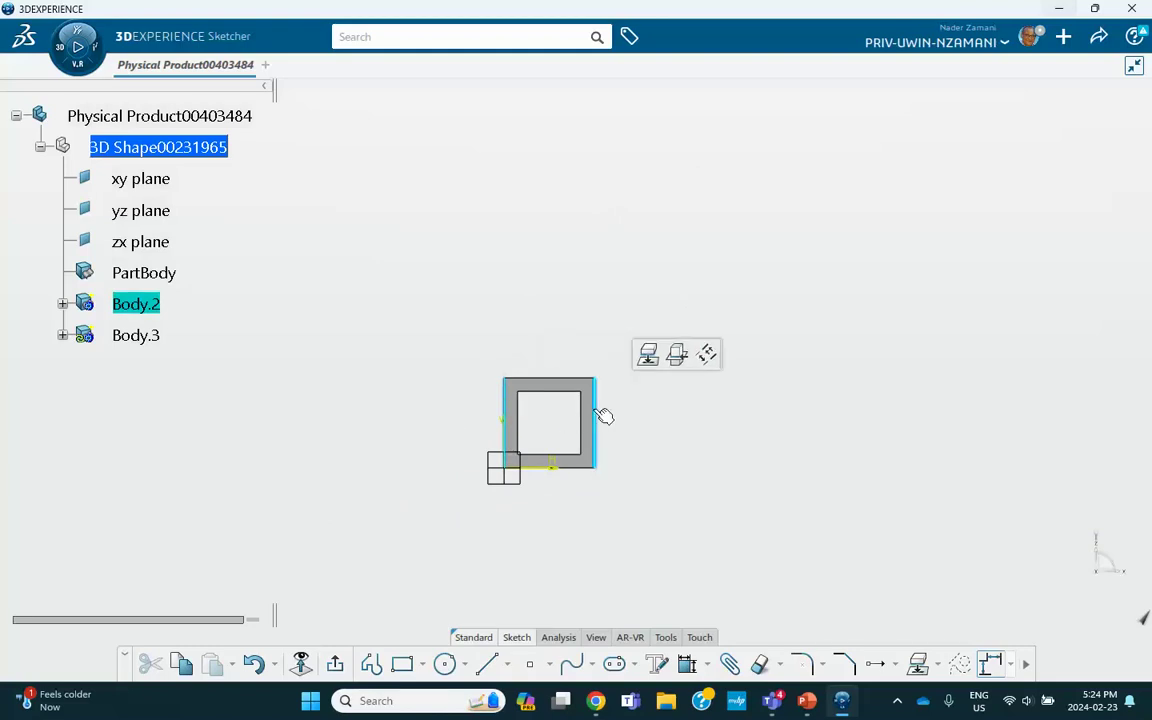
{"action": "left_click", "coordinate": [522, 434], "text": "ctrl"}
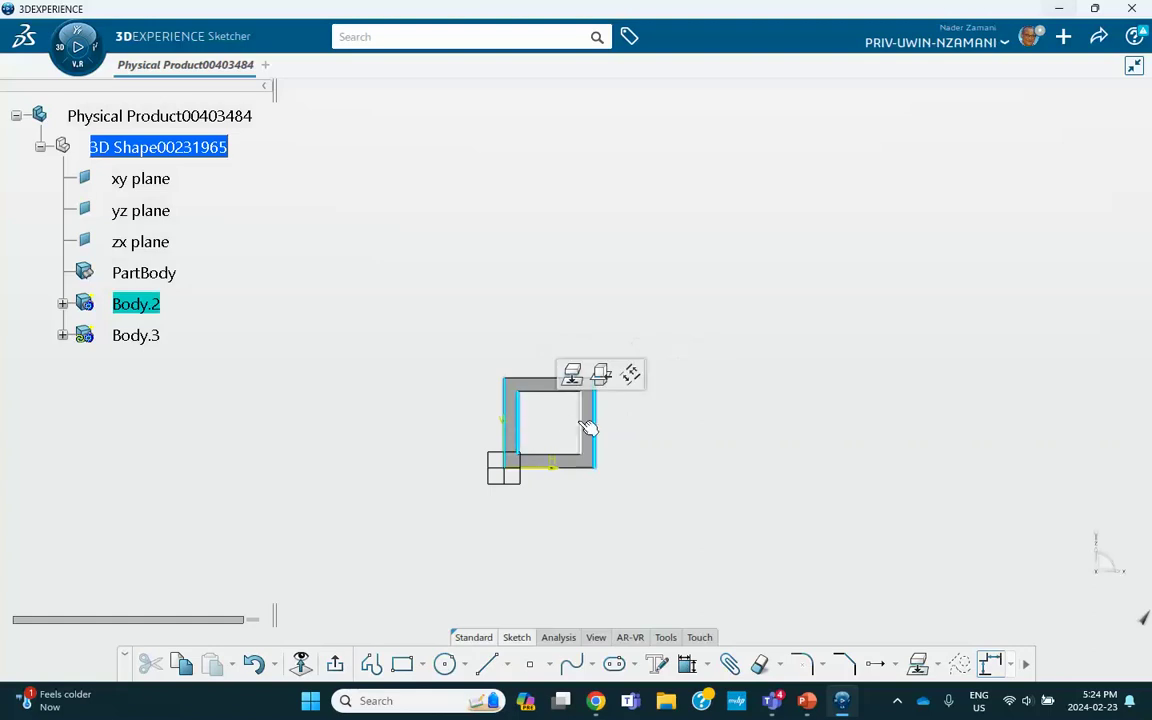
{"action": "left_click", "coordinate": [589, 427], "text": "ctrl"}
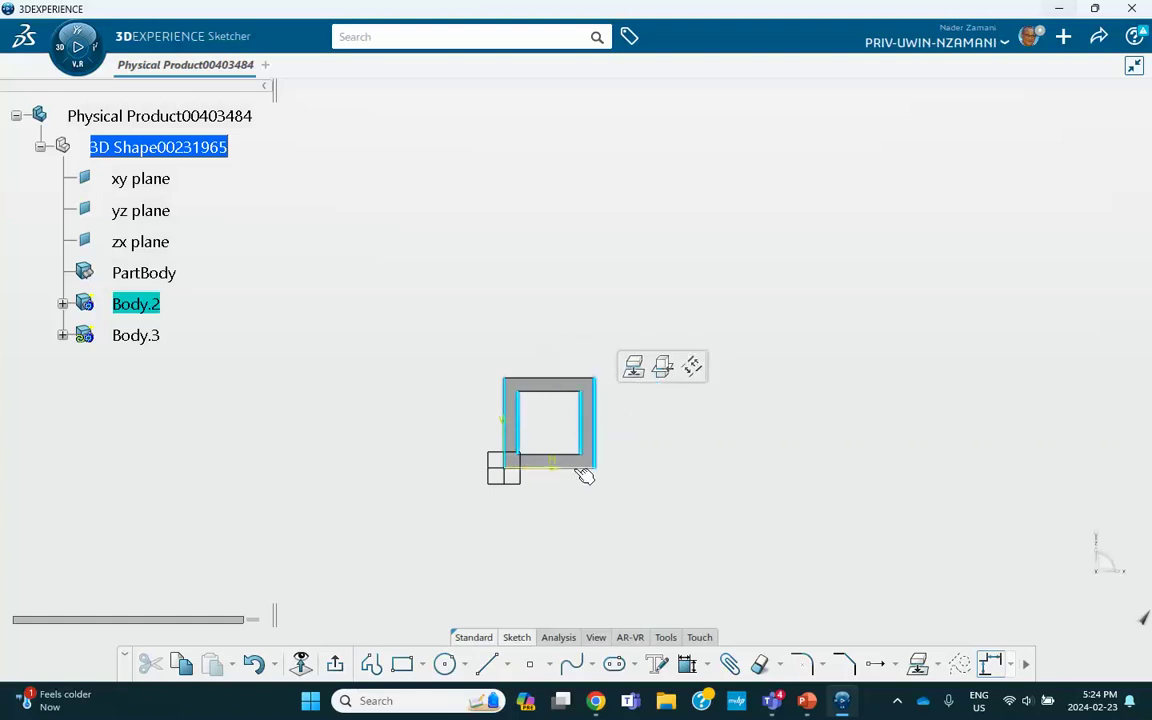
{"action": "left_click", "coordinate": [566, 460], "text": "ctrl"}
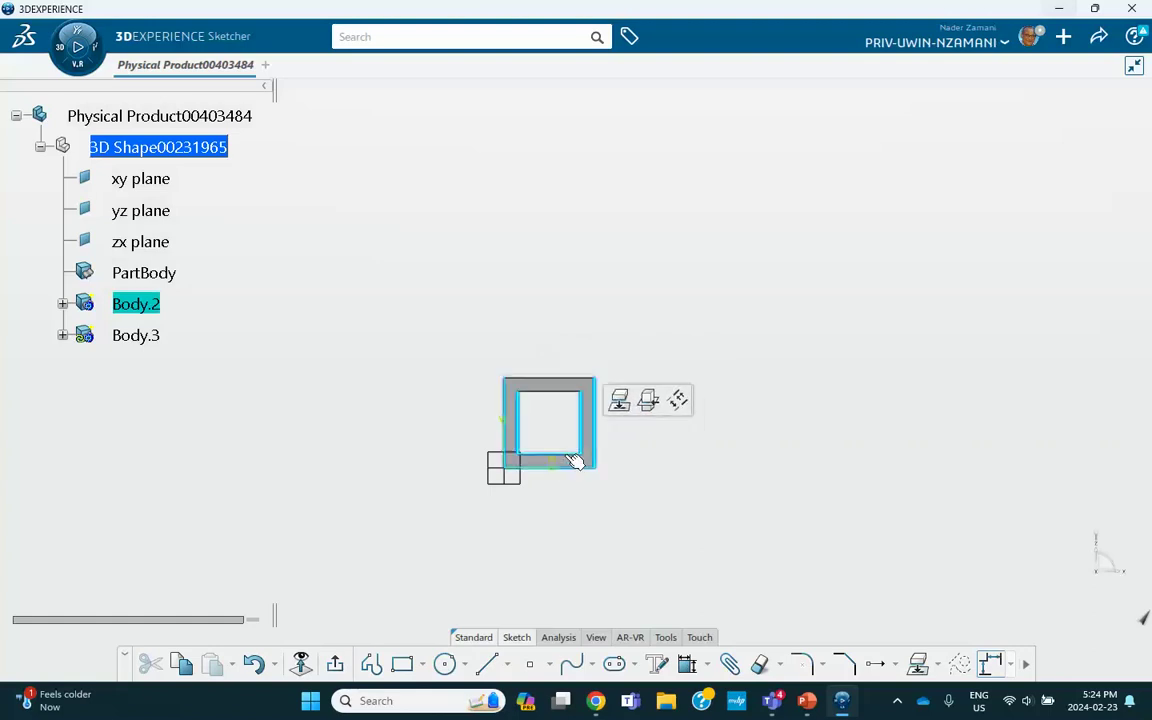
{"action": "left_click", "coordinate": [564, 395], "text": "ctrl"}
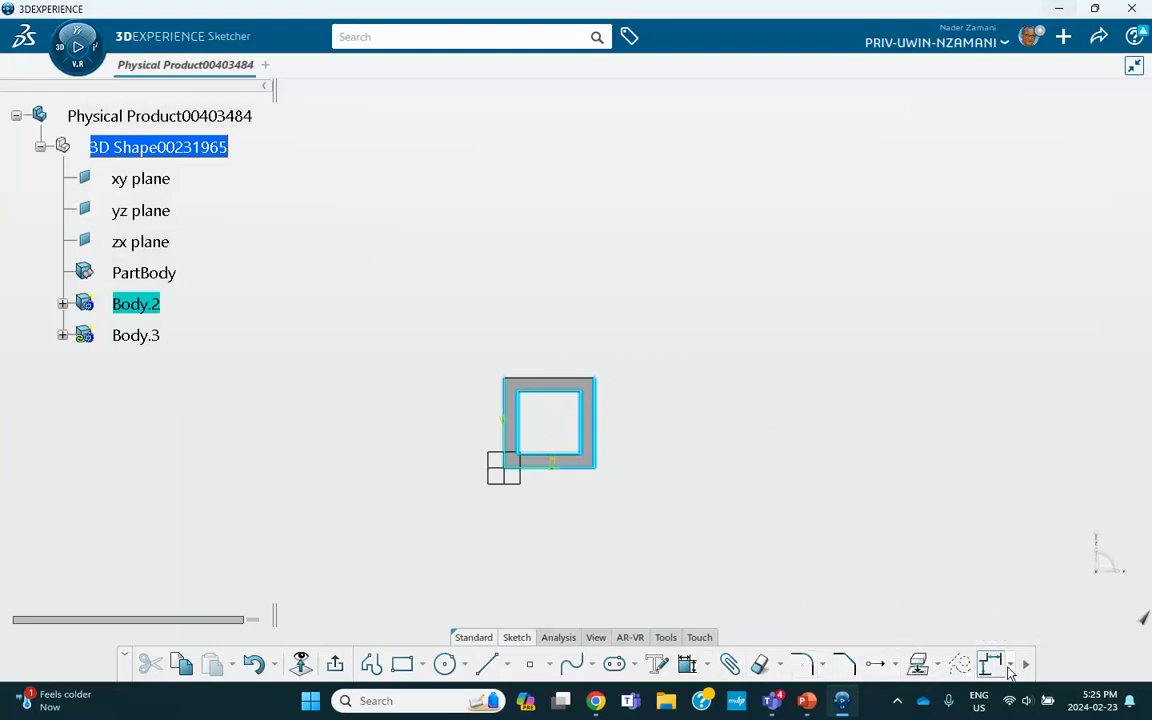
{"action": "left_click", "coordinate": [1025, 667]}
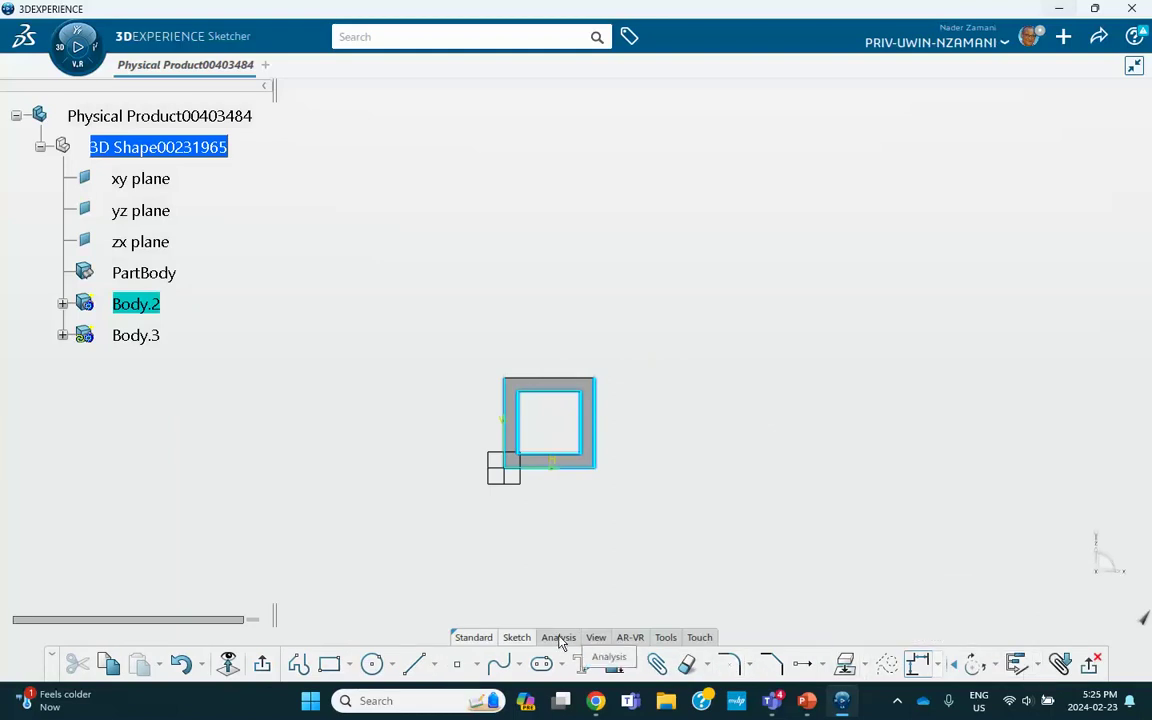
{"action": "left_click", "coordinate": [866, 667]}
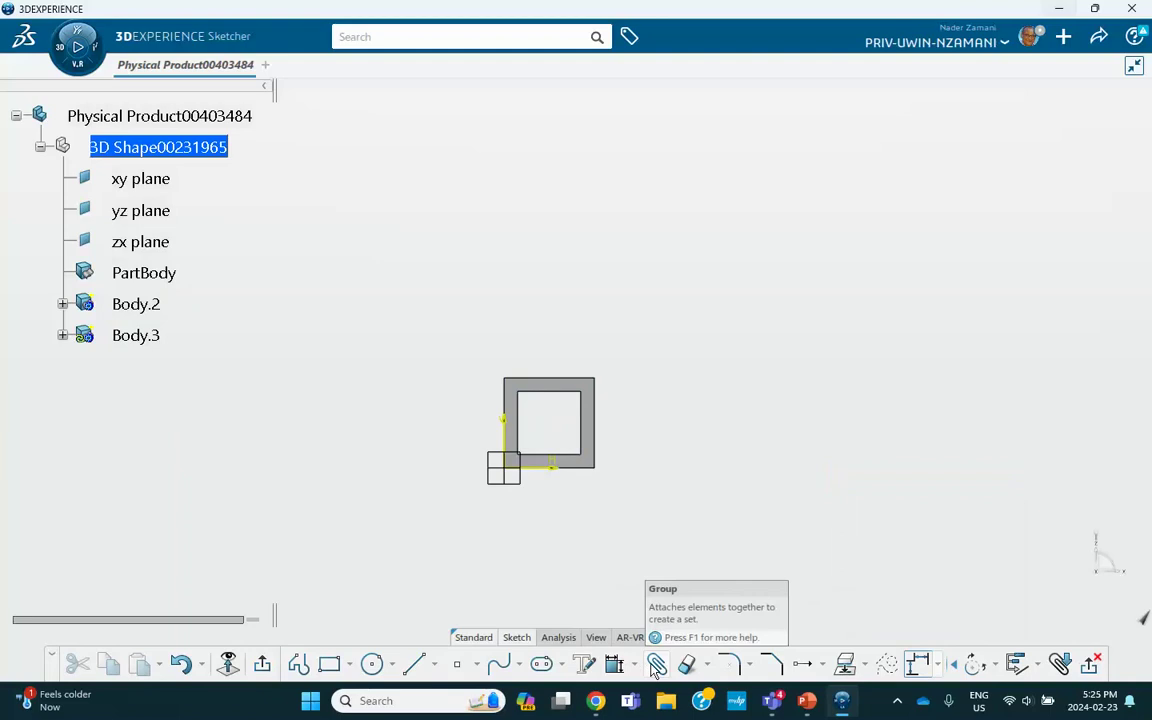
{"action": "left_click", "coordinate": [563, 667]}
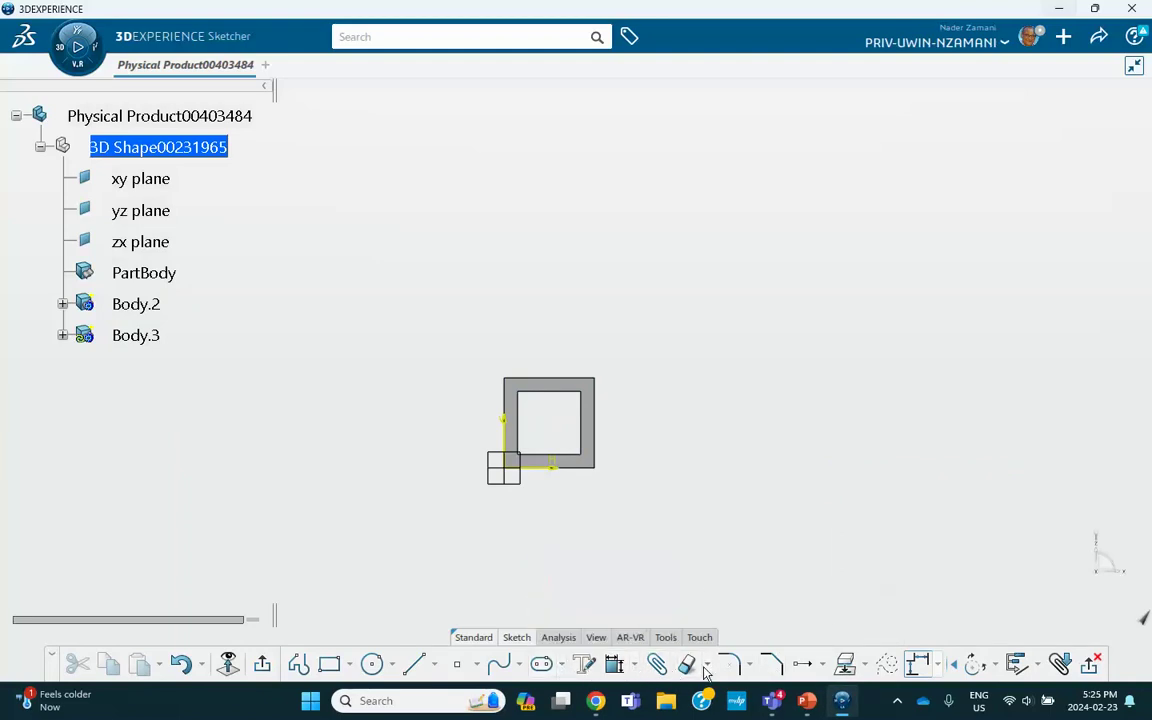
{"action": "left_click", "coordinate": [706, 665]}
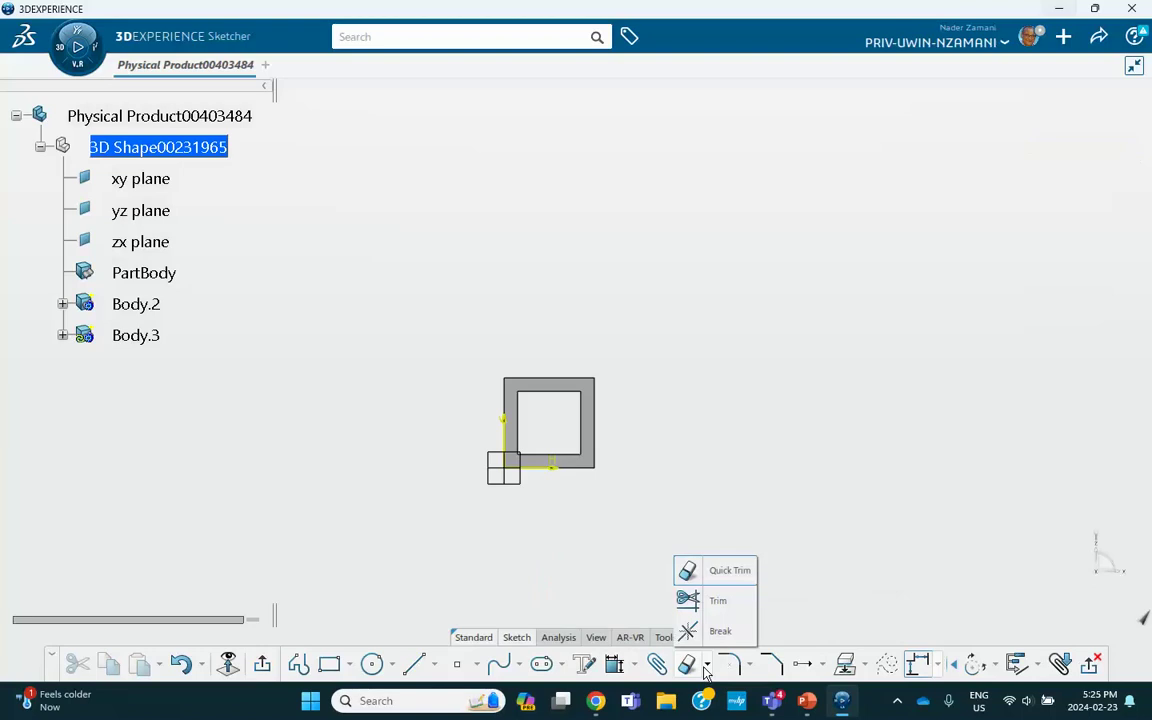
{"action": "left_click", "coordinate": [824, 666]}
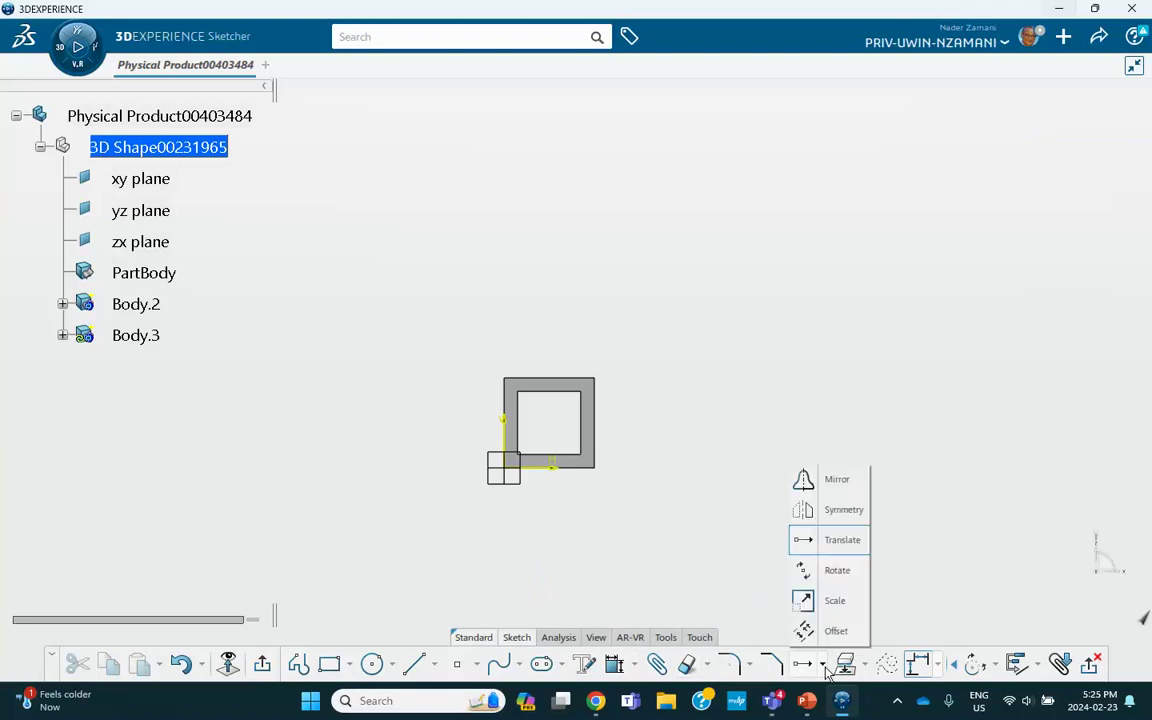
Try to mirror the outer and inner edges of the first beam's hollow end section within the new body's sketch
{"action": "left_click", "coordinate": [842, 480]}
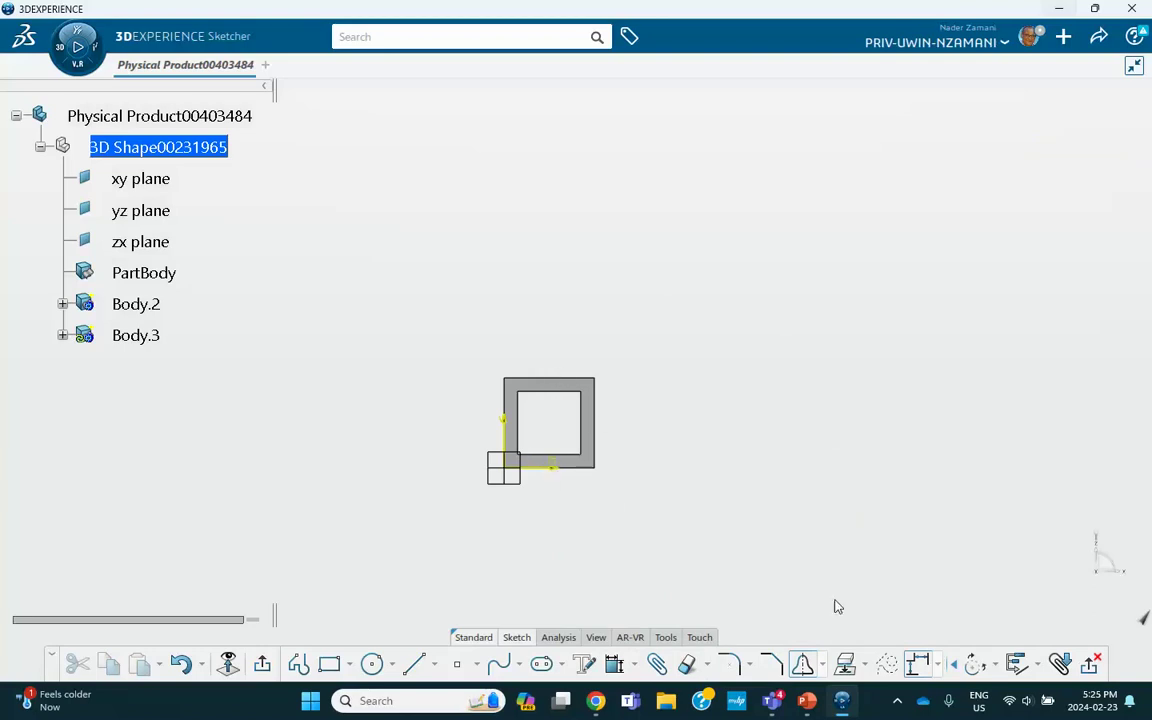
{"action": "left_click", "coordinate": [502, 409]}
{"action": "left_click", "coordinate": [512, 403]}
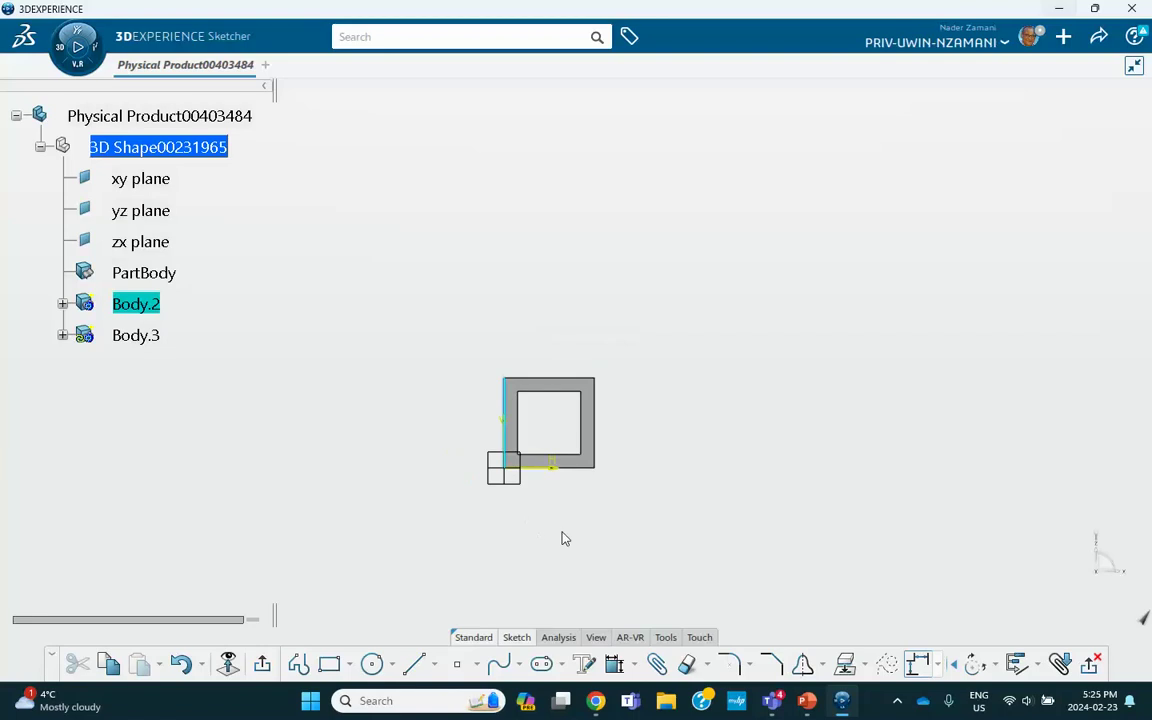
{"action": "left_click", "coordinate": [580, 467], "text": "ctrl"}
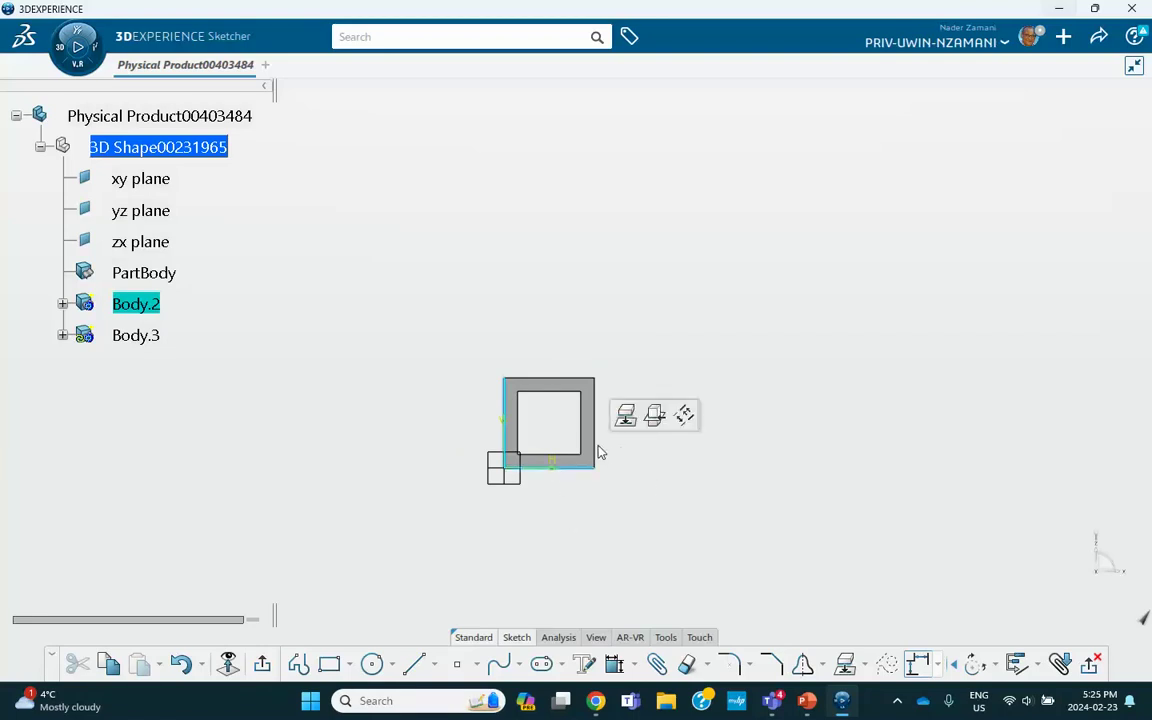
{"action": "left_click", "coordinate": [596, 442], "text": "ctrl"}
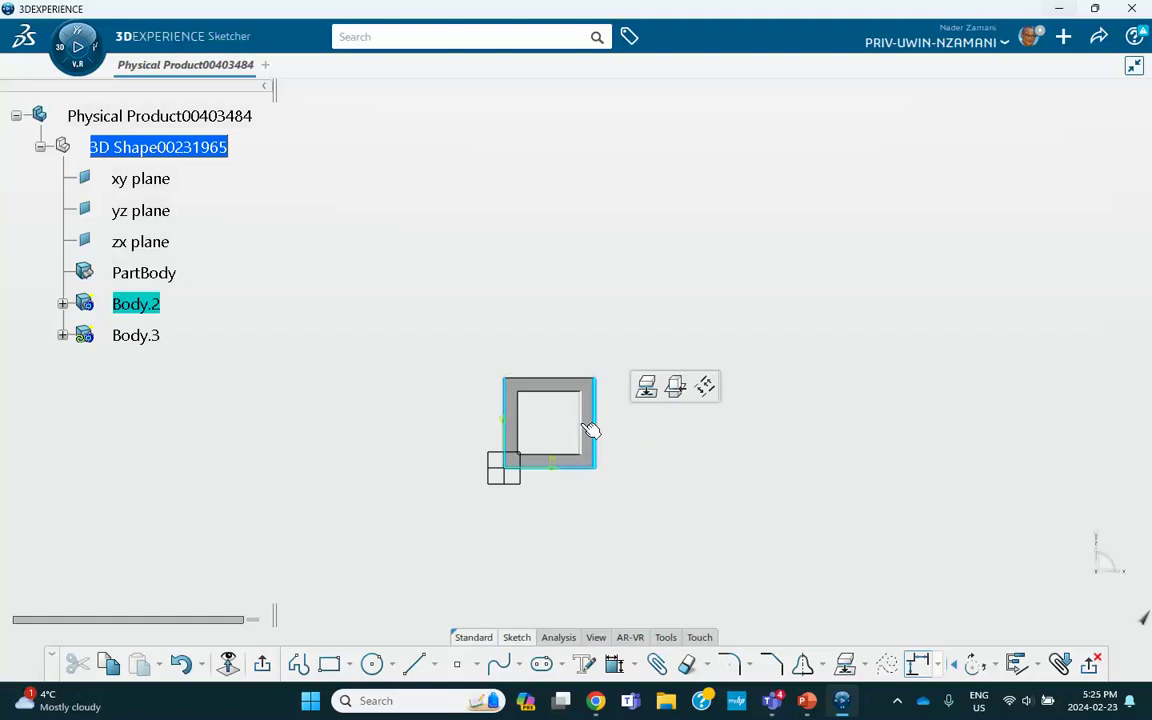
{"action": "left_click", "coordinate": [582, 425], "text": "ctrl"}
{"action": "left_click", "coordinate": [574, 455], "text": "ctrl"}
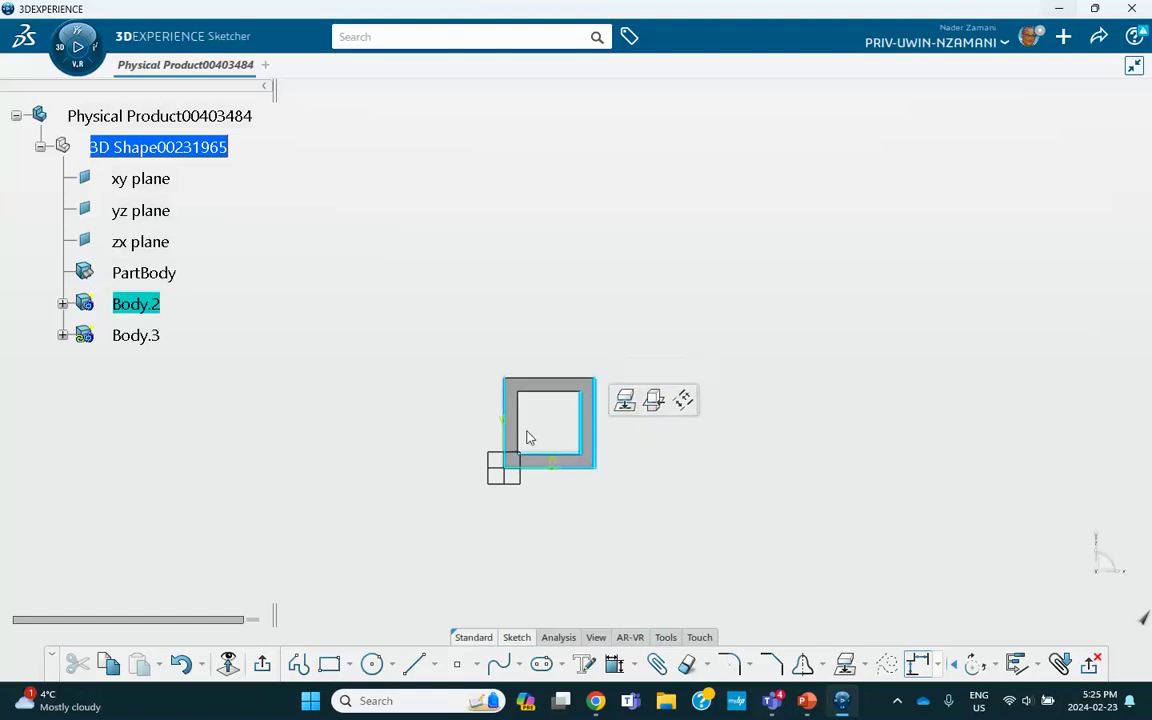
{"action": "left_click", "coordinate": [518, 428], "text": "ctrl"}
{"action": "left_click", "coordinate": [550, 392], "text": "ctrl"}
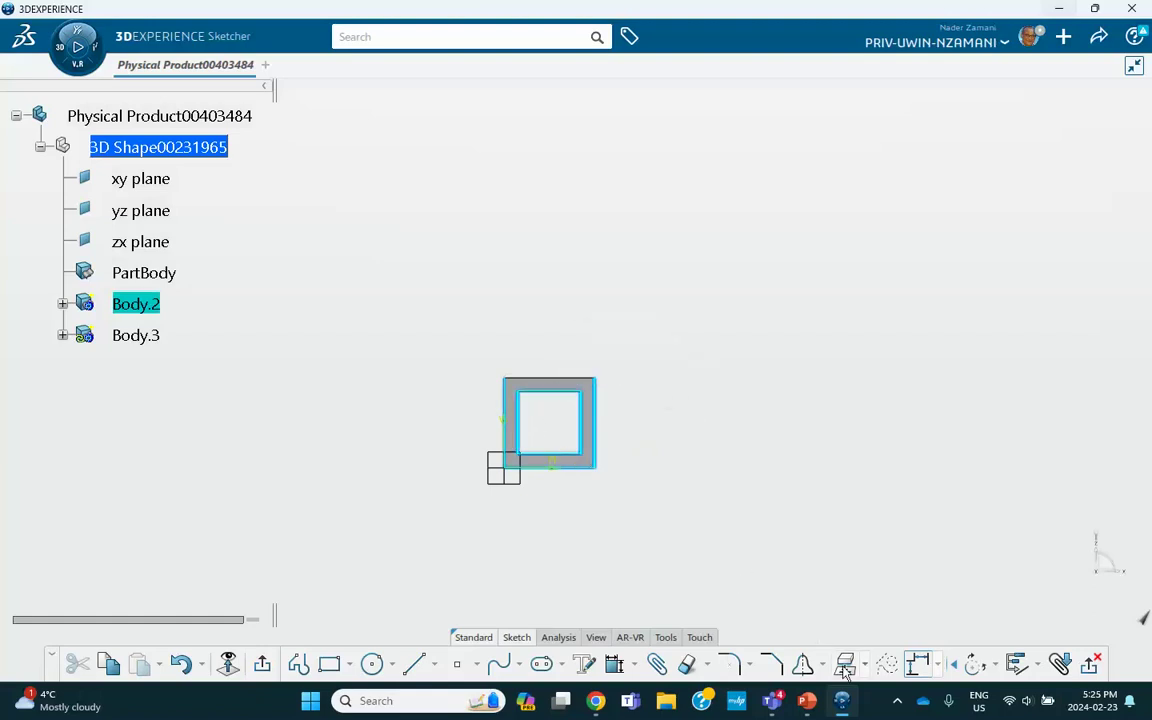
{"action": "left_click", "coordinate": [802, 664]}
{"action": "left_click_drag", "start_coordinate": [562, 335], "coordinate": [552, 364]}
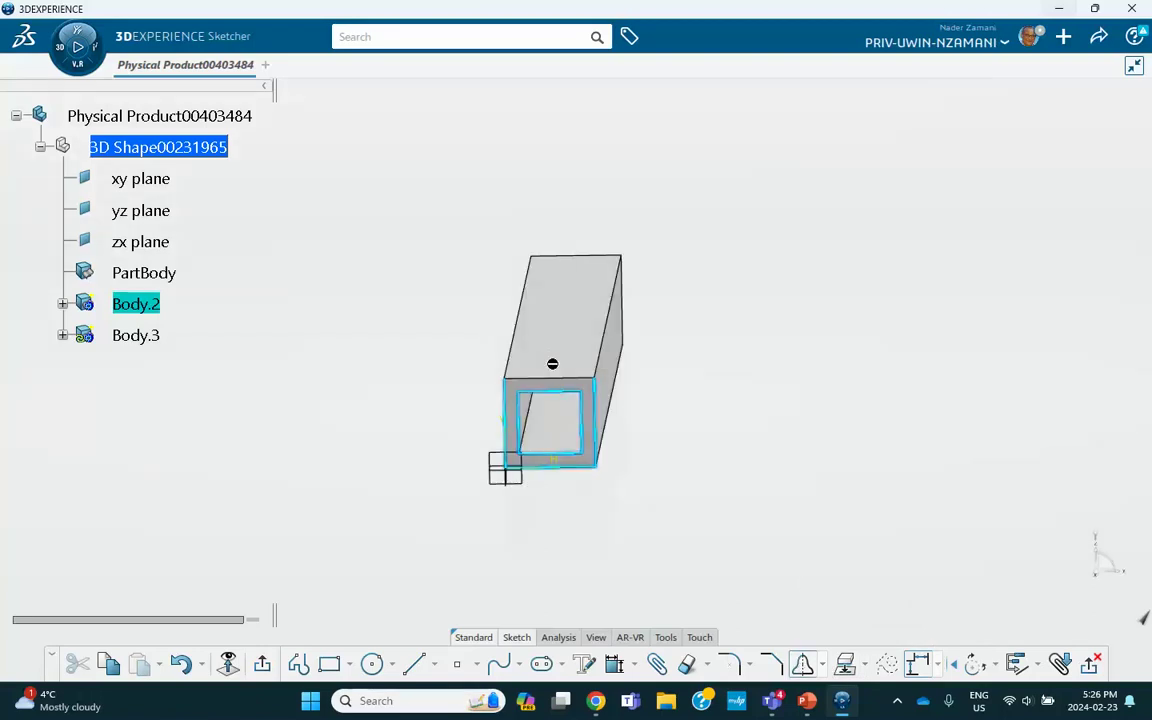
{"action": "left_click", "coordinate": [802, 668]}
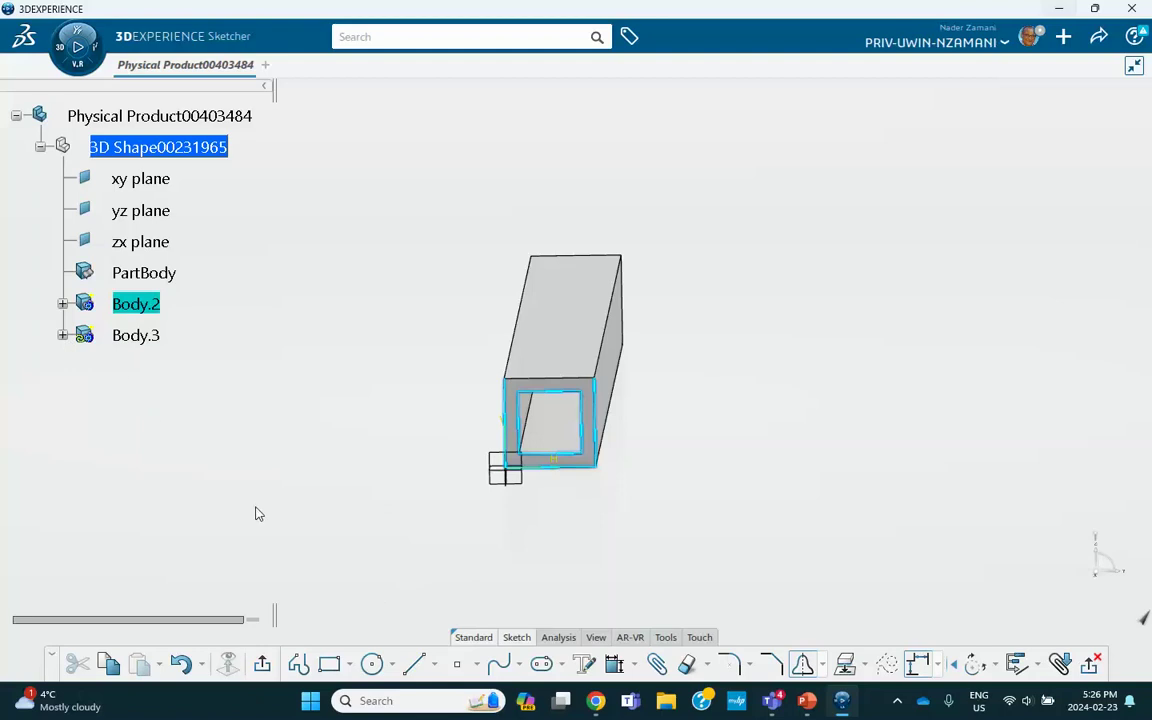
Expand the new body in the tree and exit its sketch without adding any geometry
{"action": "left_click", "coordinate": [62, 335]}
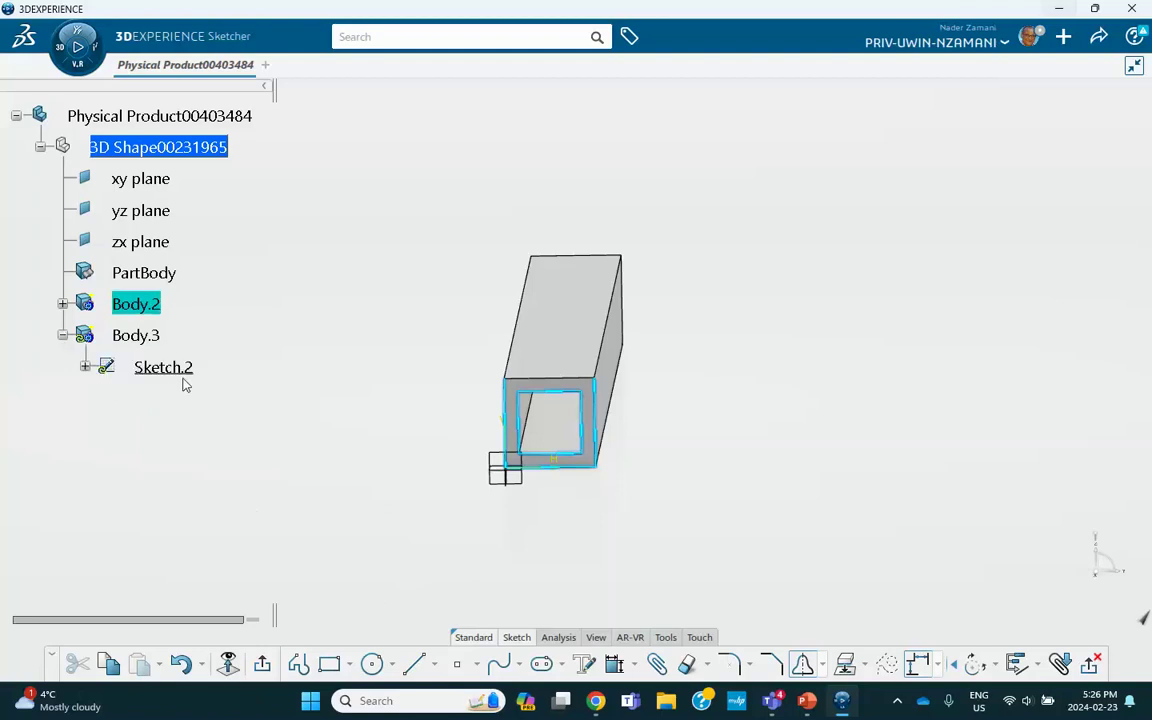
{"action": "left_click", "coordinate": [263, 666]}
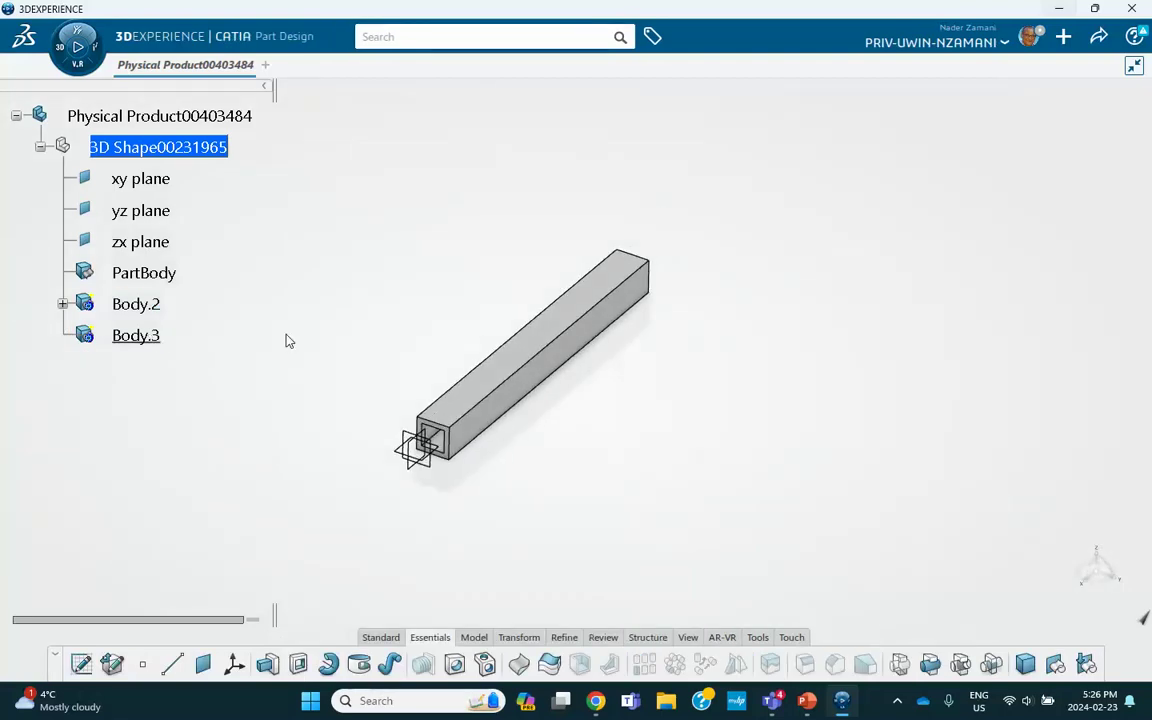
{"action": "middle_click_drag", "start_coordinate": [285, 332], "coordinate": [337, 280]}
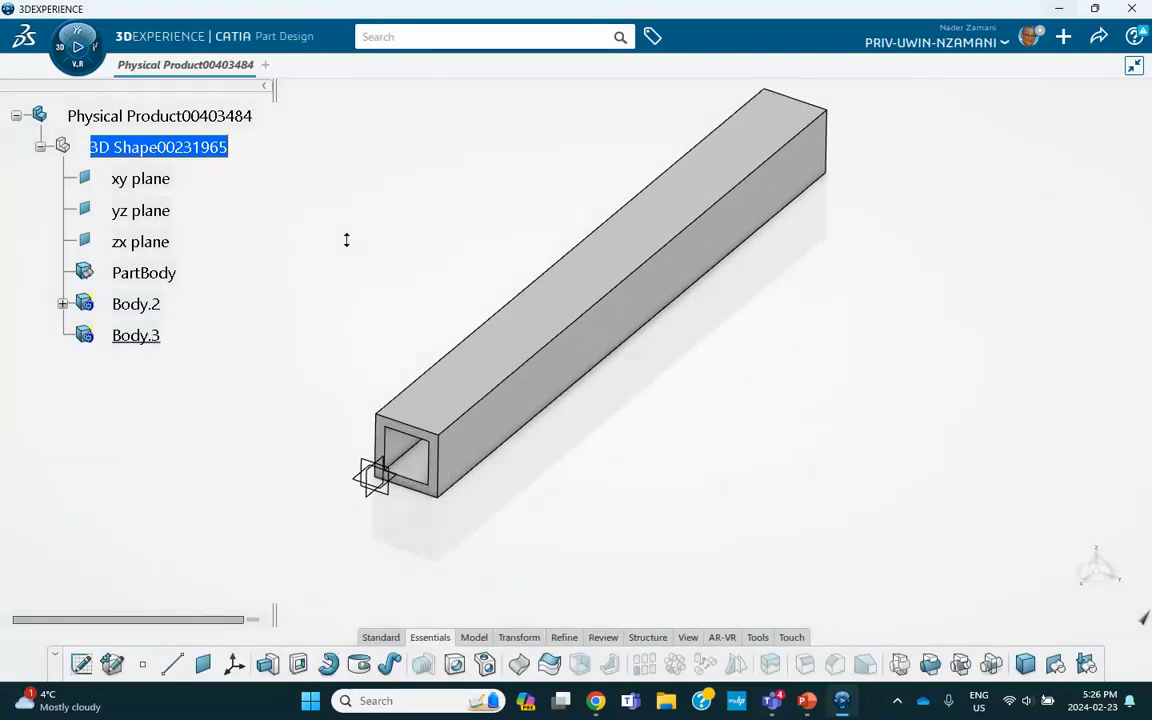
{"action": "middle_click_drag", "start_coordinate": [349, 246], "coordinate": [398, 316]}
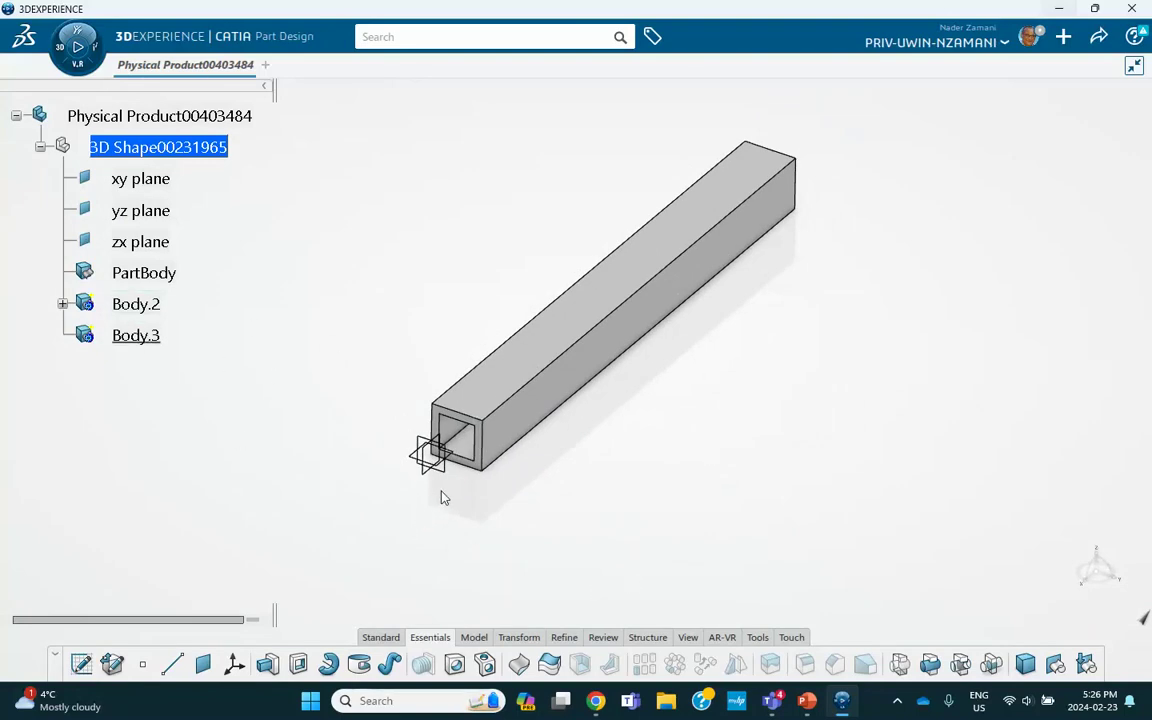
Start a sketch on the yz plane and draw a rectangle about 97 by 81 mm above the first beam's section, cornered on the vertical axis
{"action": "left_click", "coordinate": [442, 463]}
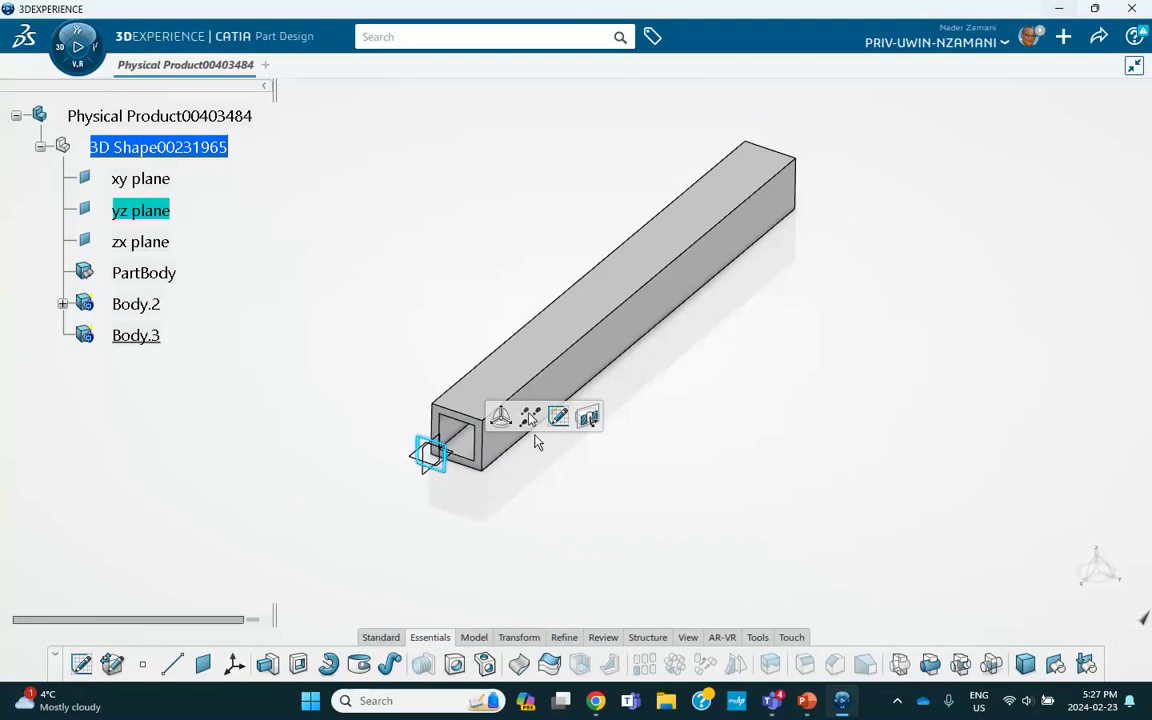
{"action": "left_click", "coordinate": [558, 417]}
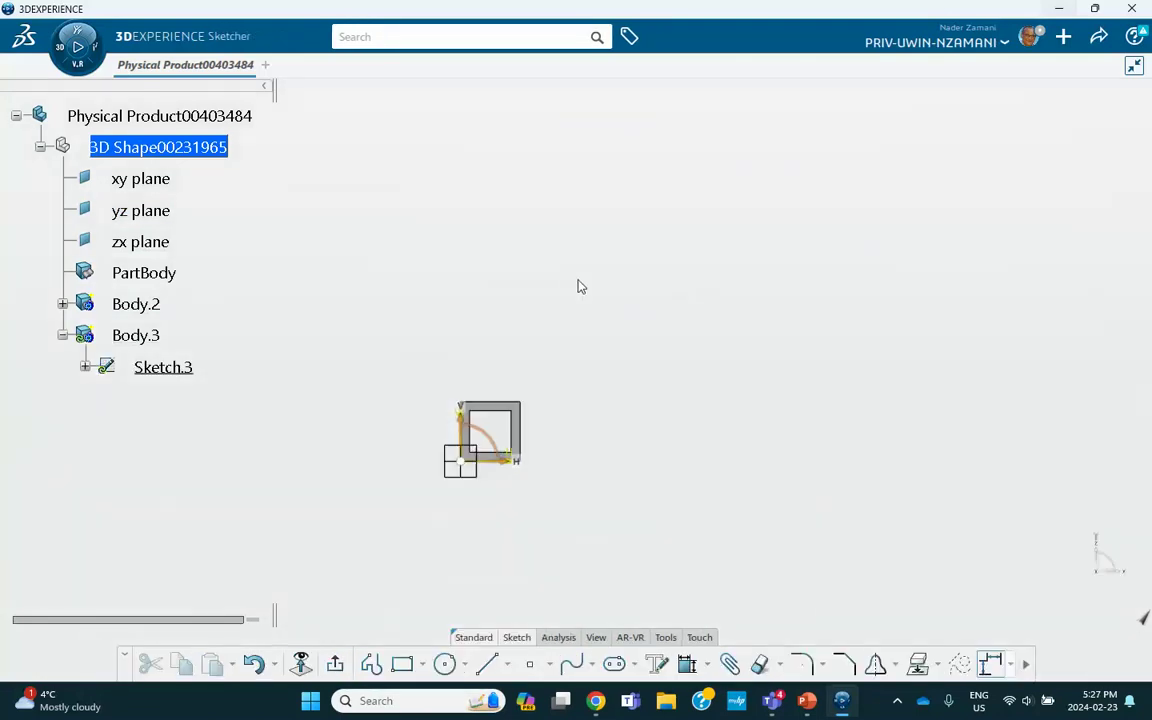
{"action": "mouse_move", "coordinate": [578, 287]}
{"action": "middle_mouse_down"}
{"action": "mouse_move", "coordinate": [581, 324]}
{"action": "mouse_move", "coordinate": [576, 303]}
{"action": "mouse_move", "coordinate": [609, 353]}
{"action": "mouse_move", "coordinate": [651, 243]}
{"action": "middle_mouse_up"}
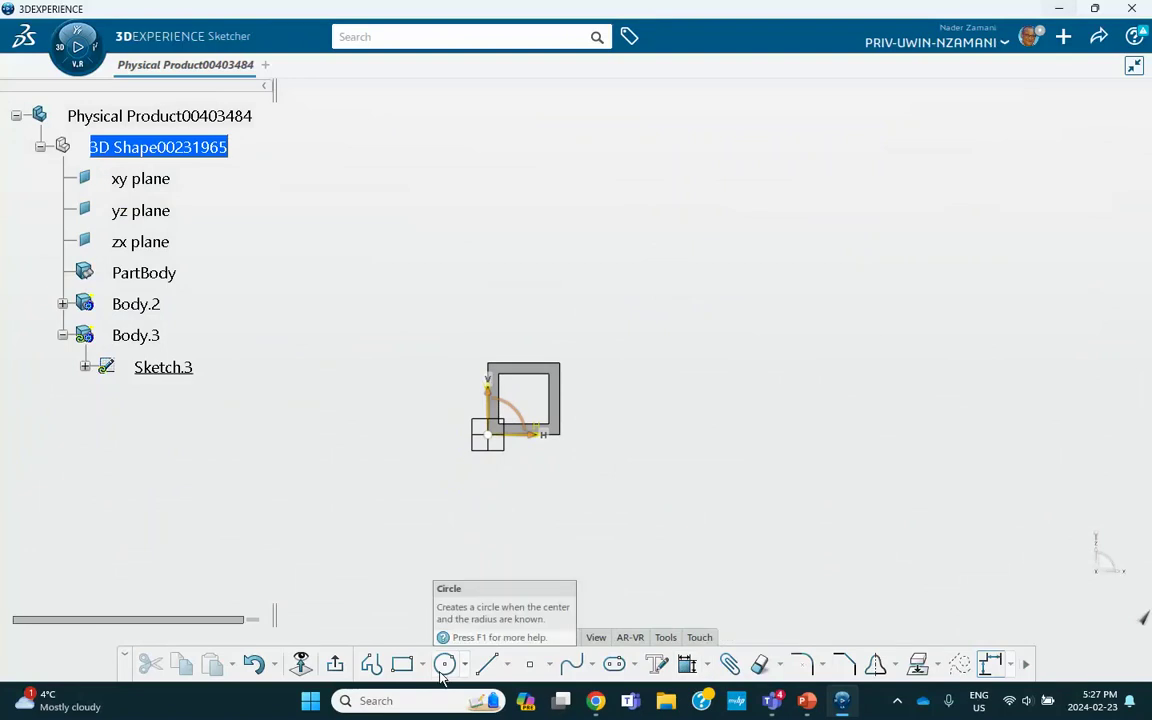
{"action": "left_click", "coordinate": [403, 662]}
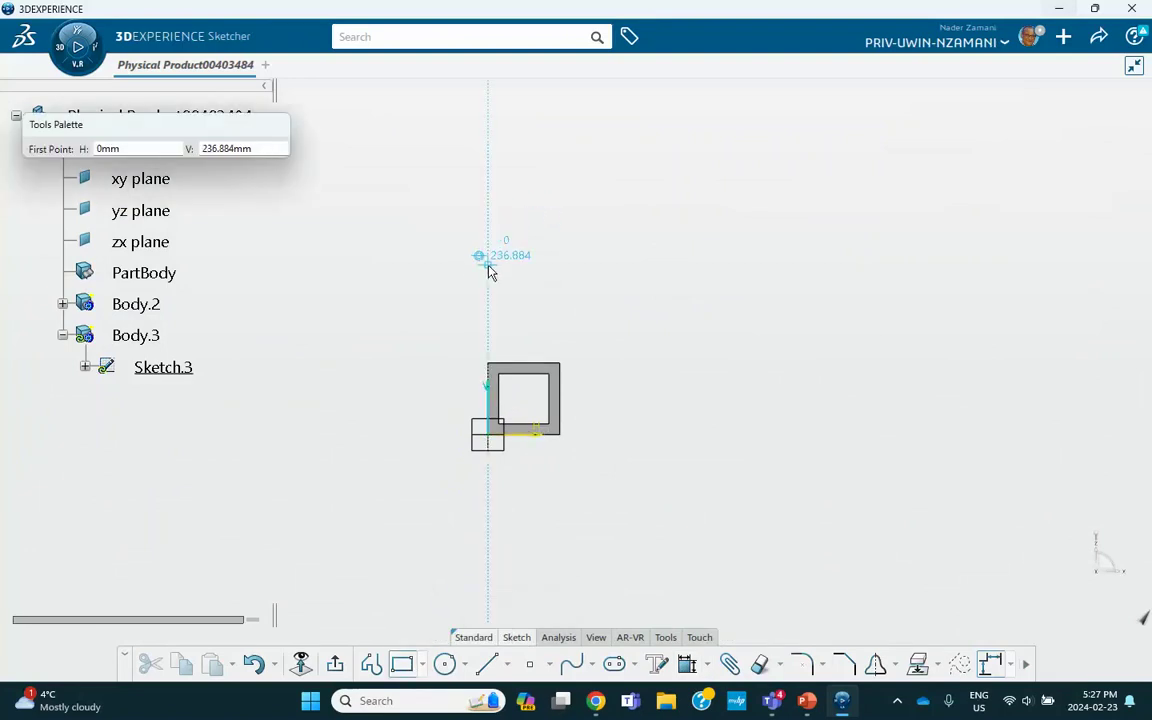
{"action": "left_click", "coordinate": [488, 264]}
{"action": "left_click", "coordinate": [559, 324]}
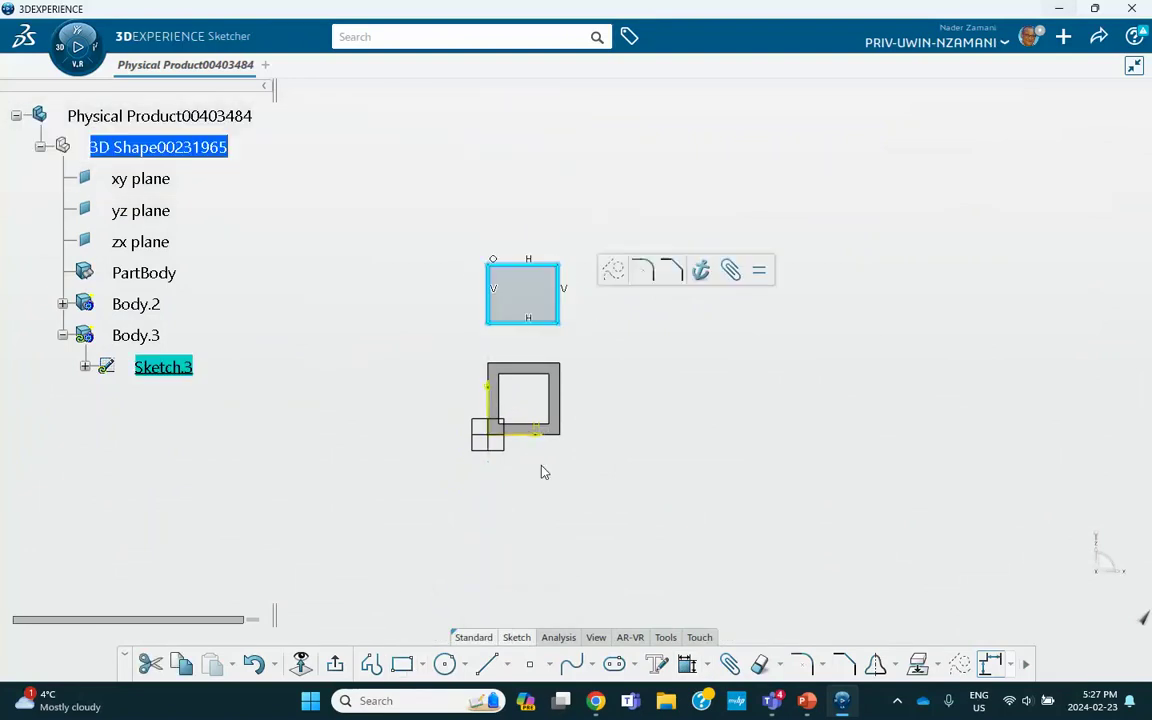
{"action": "left_click", "coordinate": [614, 324]}
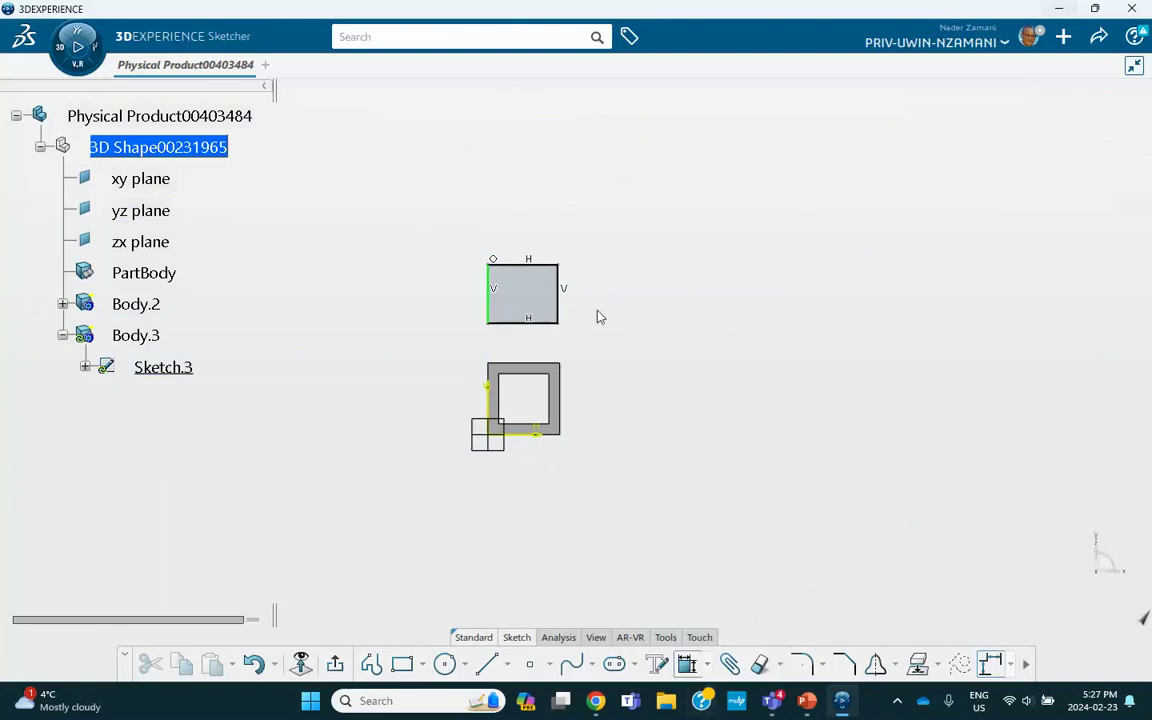
Constrain the rectangle's width and height to 100 mm each, declining to scale the whole sketch
{"action": "left_click", "coordinate": [555, 272]}
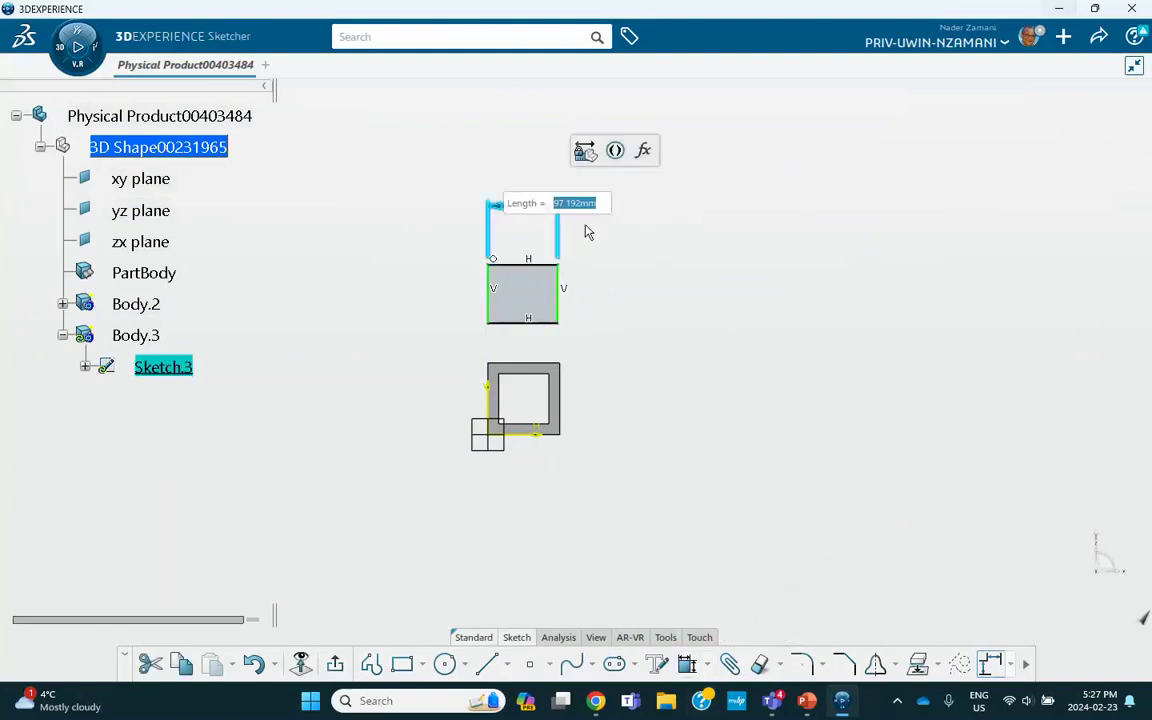
{"action": "type", "text": "100"}
{"action": "key", "text": "Return"}
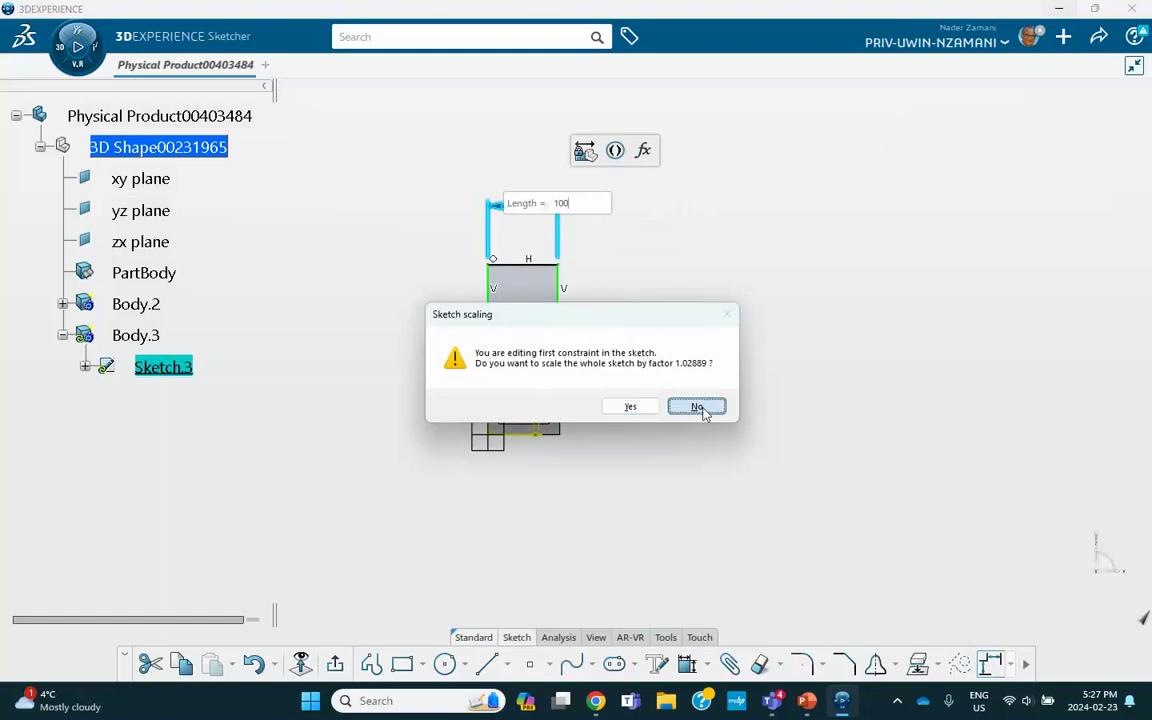
{"action": "key", "text": "Return"}
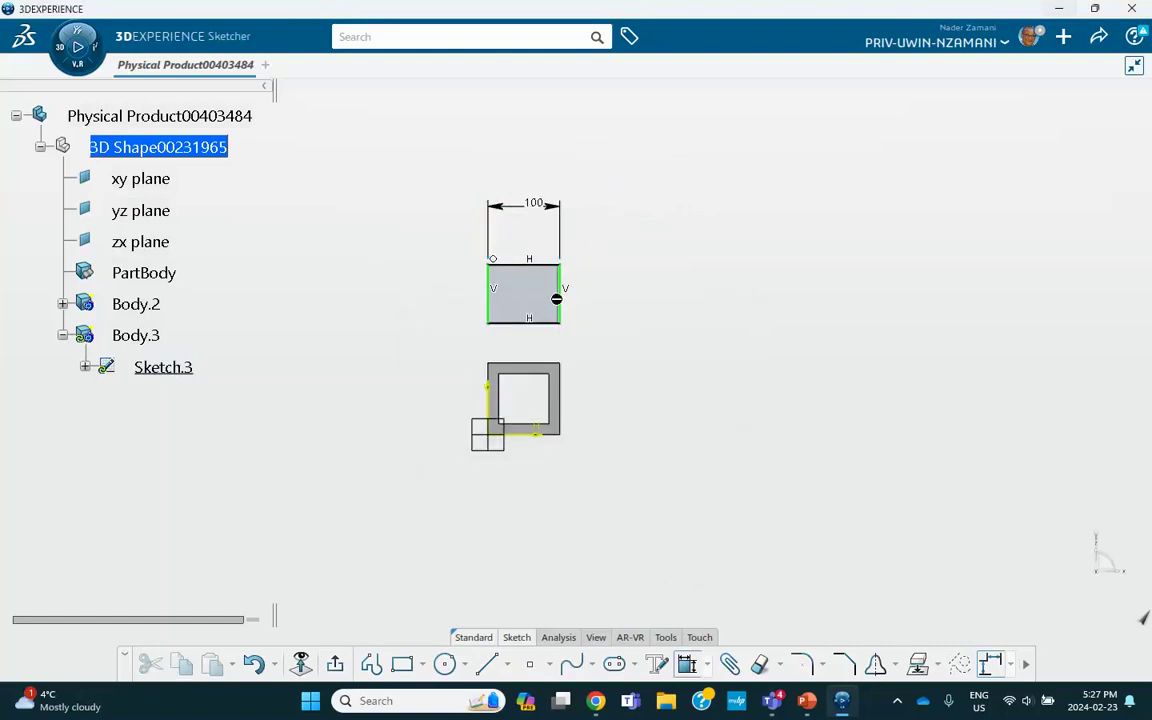
{"action": "left_click", "coordinate": [556, 298]}
{"action": "left_click", "coordinate": [640, 300]}
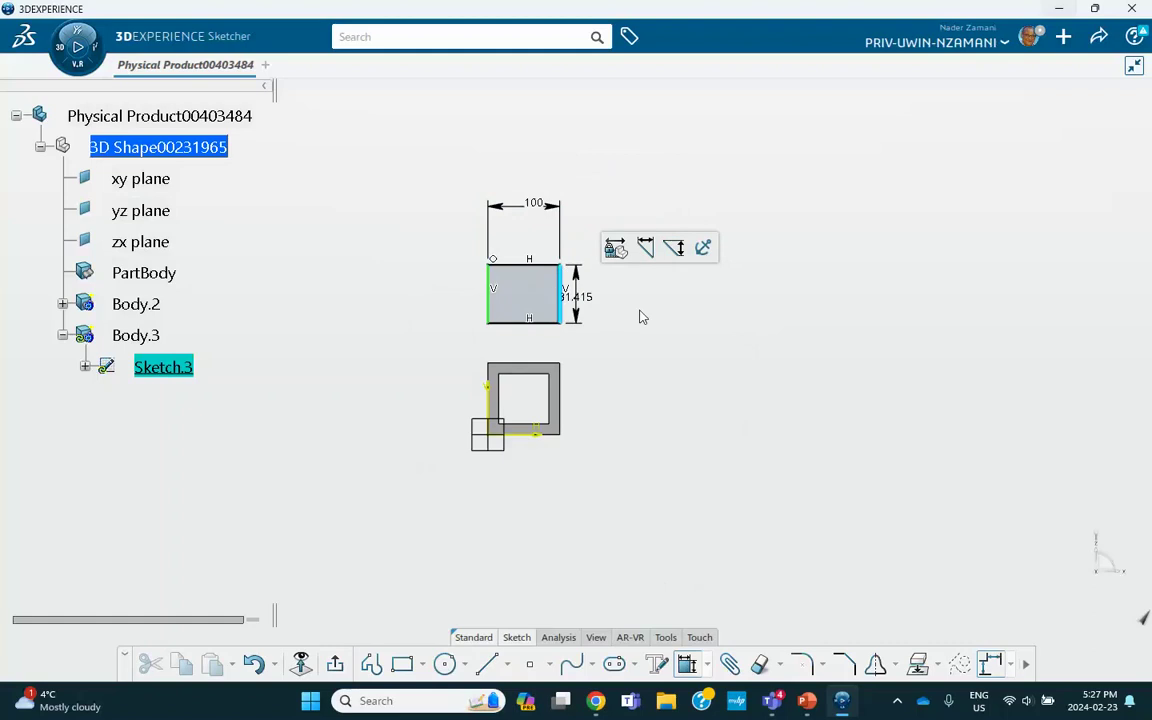
{"action": "type", "text": "10"}
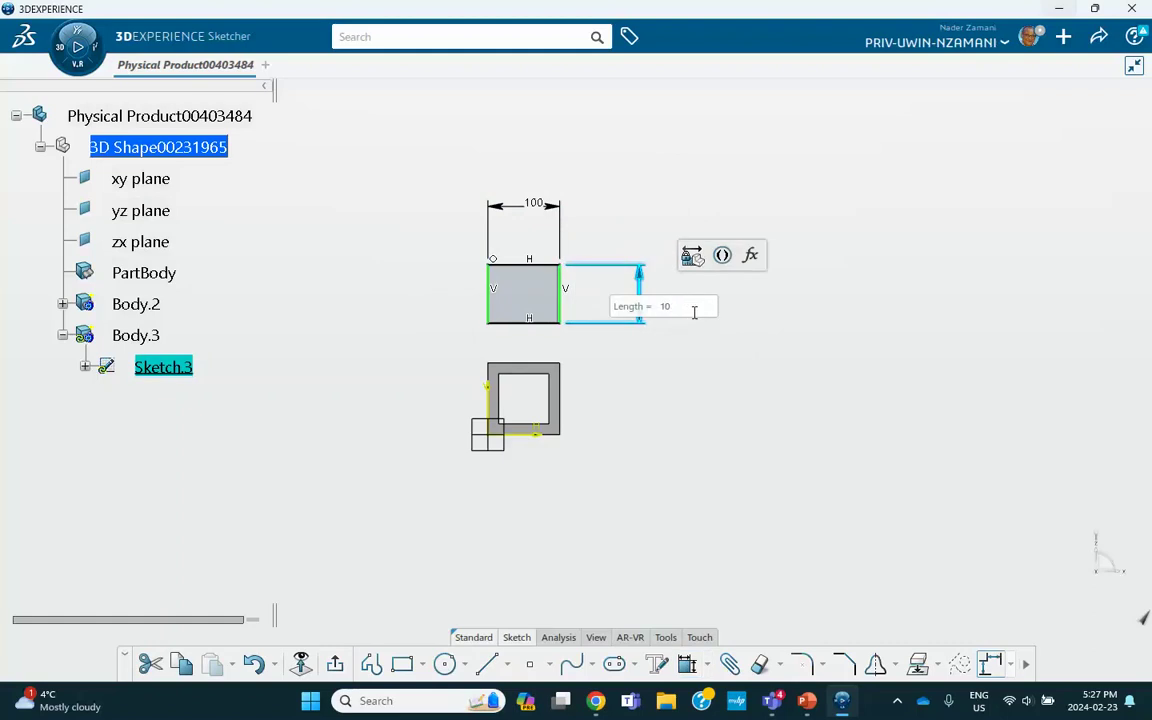
{"action": "type", "text": "0"}
{"action": "key", "text": "Return"}
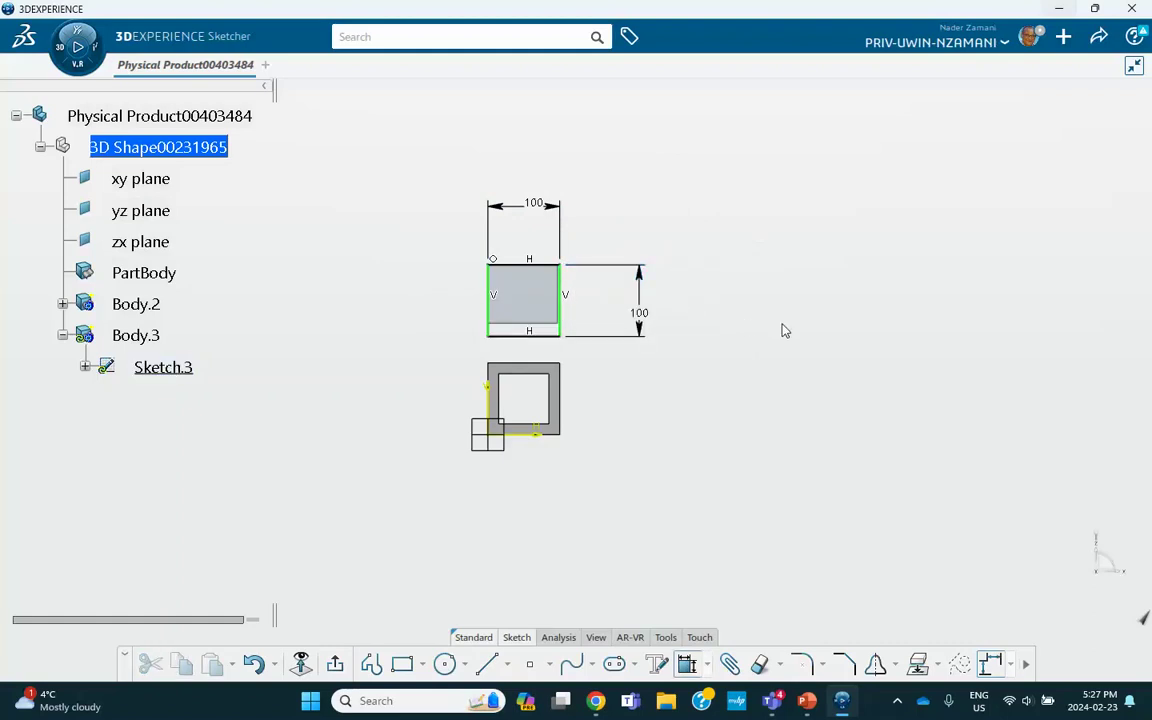
Draw a smaller rectangle about 58 by 60 mm inside the 100 mm square
{"action": "left_click", "coordinate": [400, 664]}
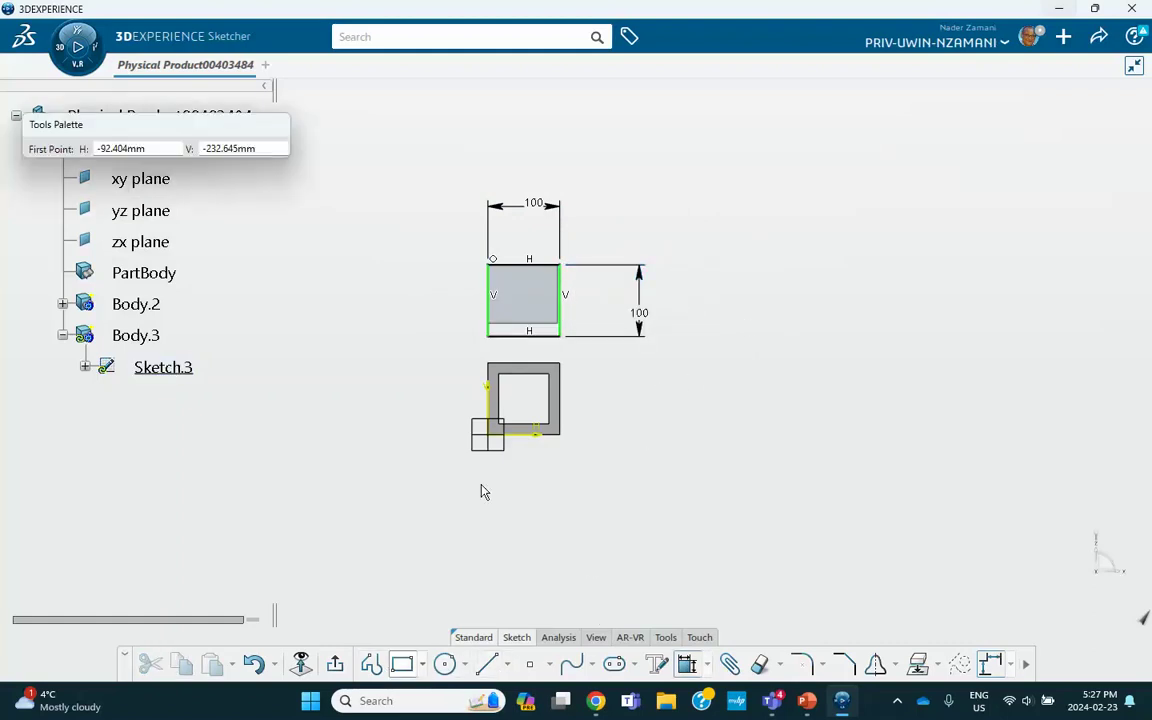
{"action": "left_click", "coordinate": [504, 285]}
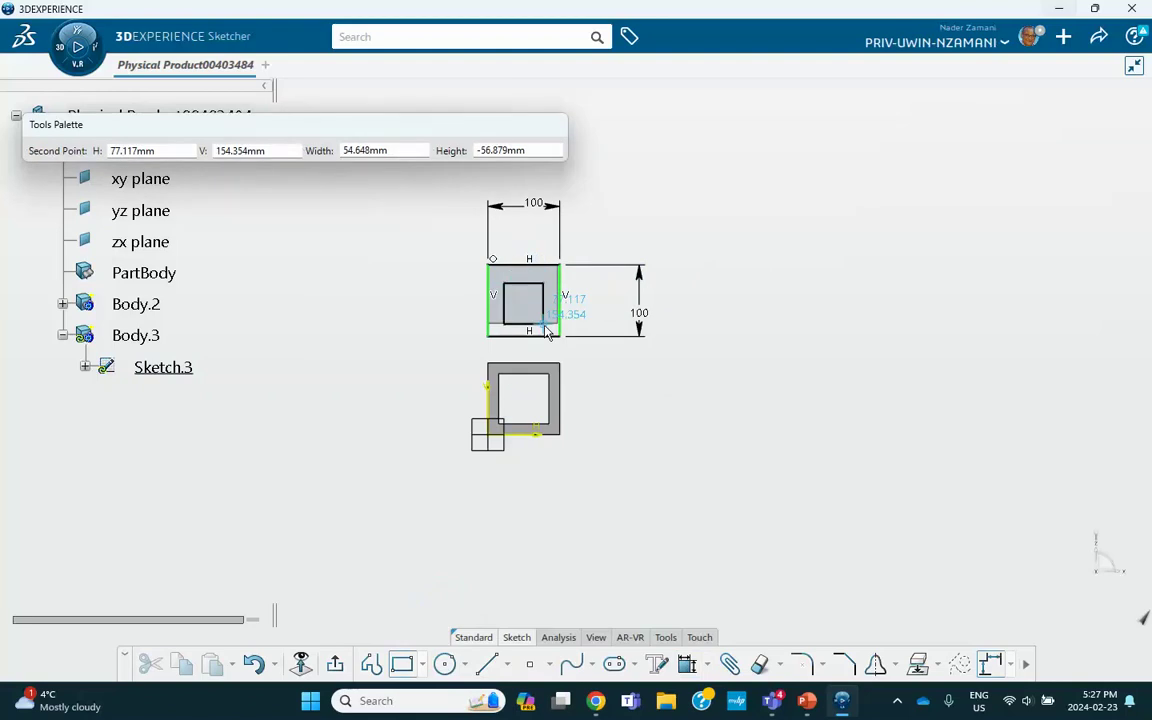
{"action": "left_click", "coordinate": [547, 327]}
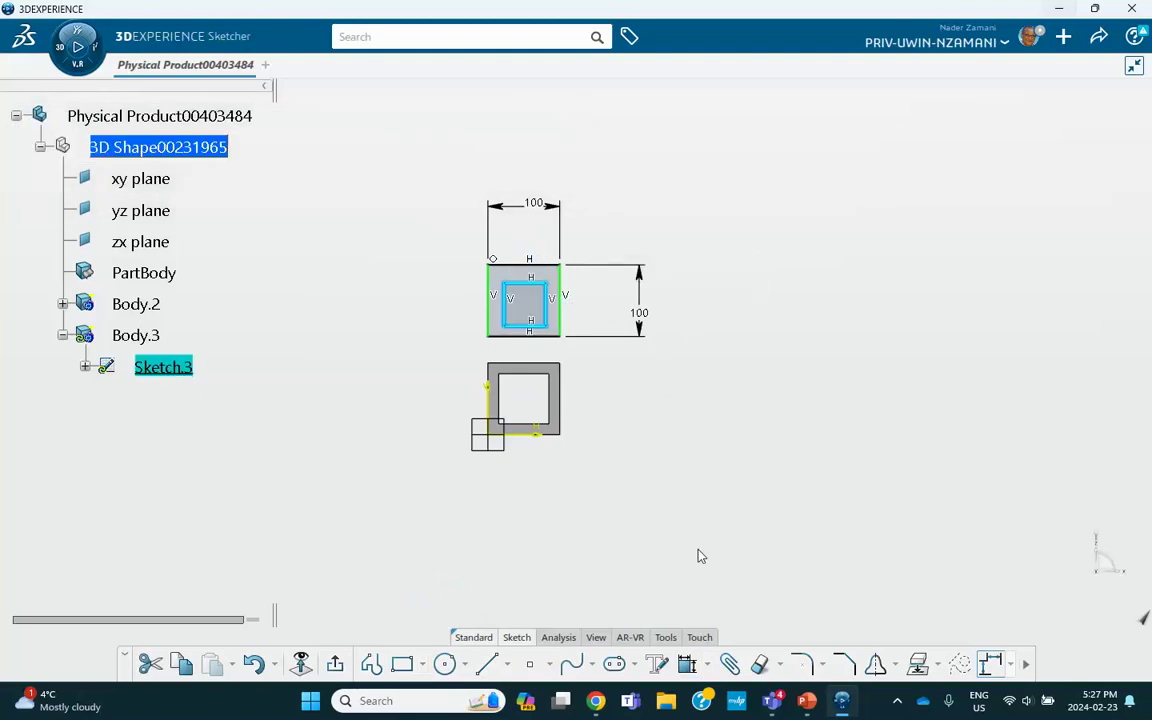
Constrain the inner rectangle's height and width to 70 mm each
{"action": "left_click", "coordinate": [687, 665]}
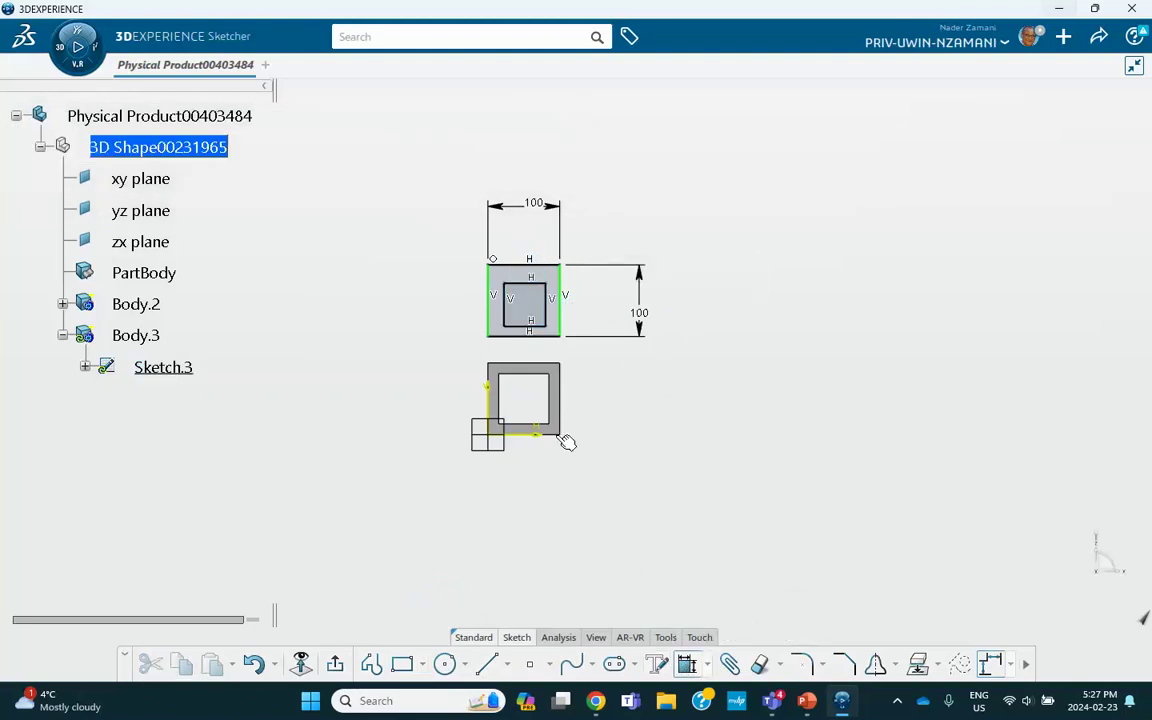
{"action": "left_click", "coordinate": [504, 305]}
{"action": "left_click", "coordinate": [432, 318]}
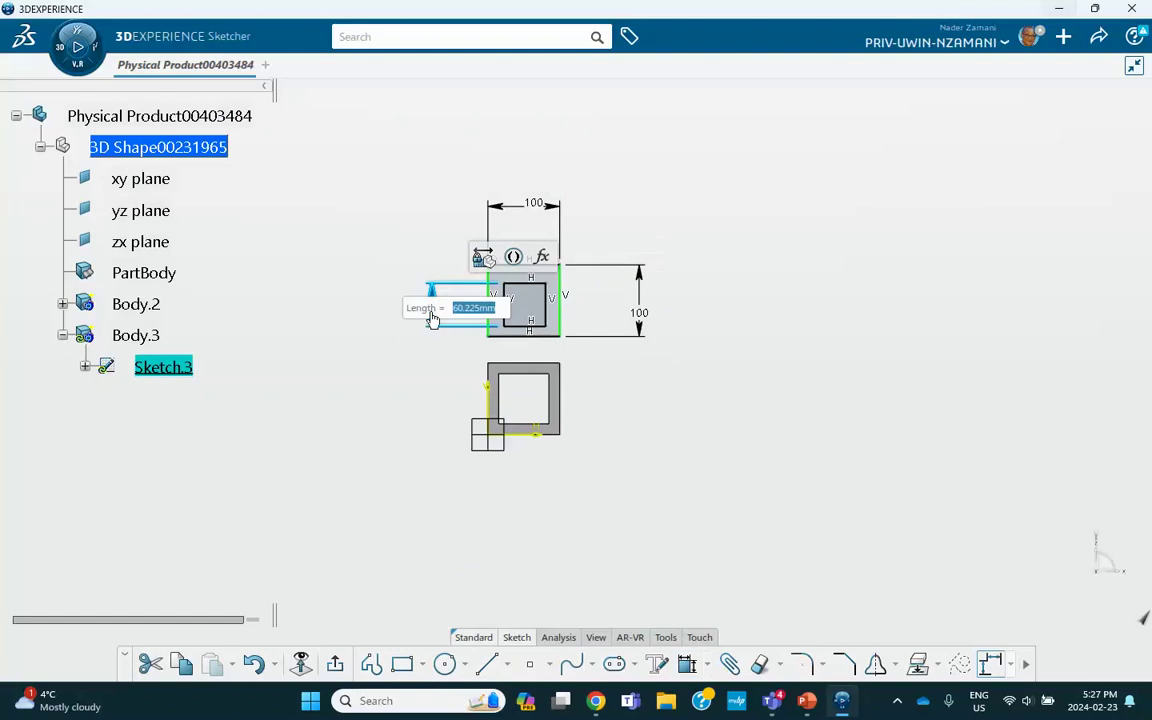
{"action": "type", "text": "70"}
{"action": "key", "text": "Return"}
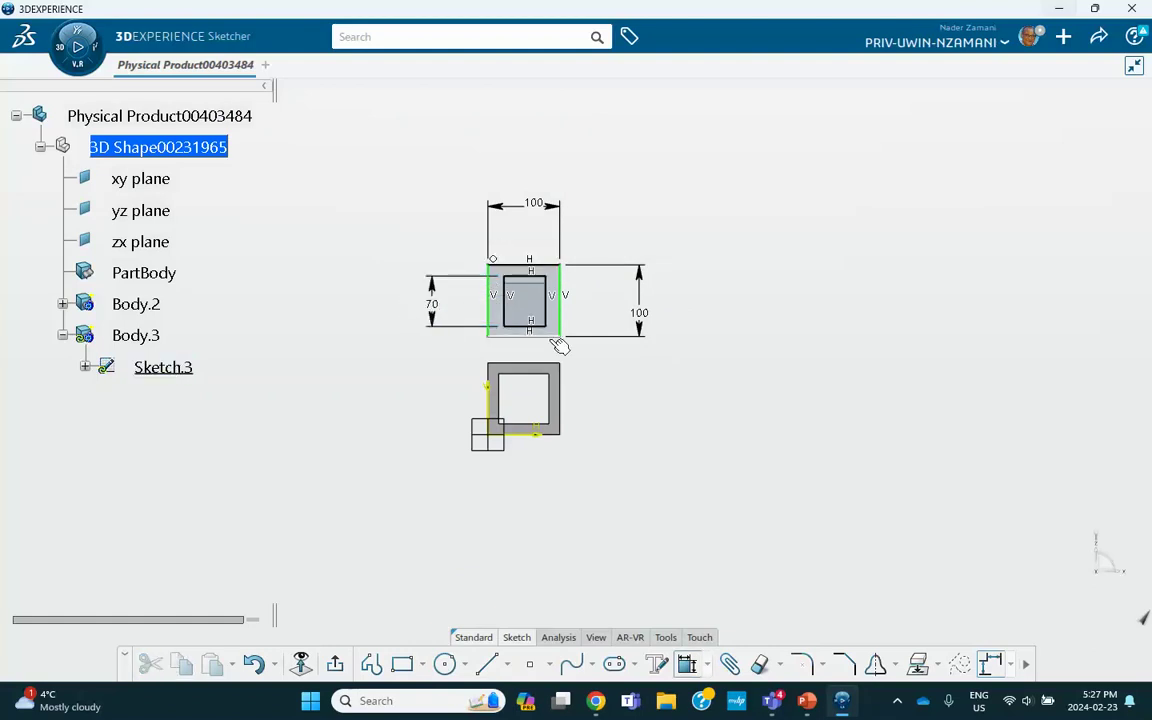
{"action": "left_click", "coordinate": [528, 327]}
{"action": "left_click", "coordinate": [545, 112]}
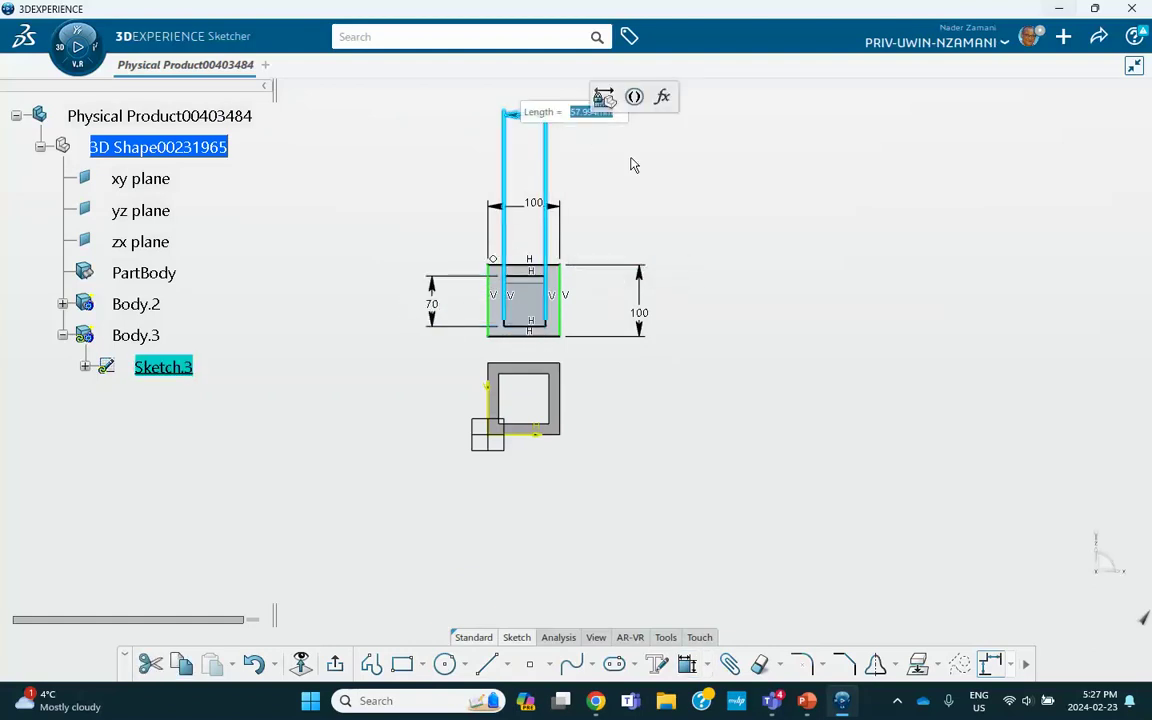
{"action": "type", "text": "70"}
{"action": "key", "text": "Return"}
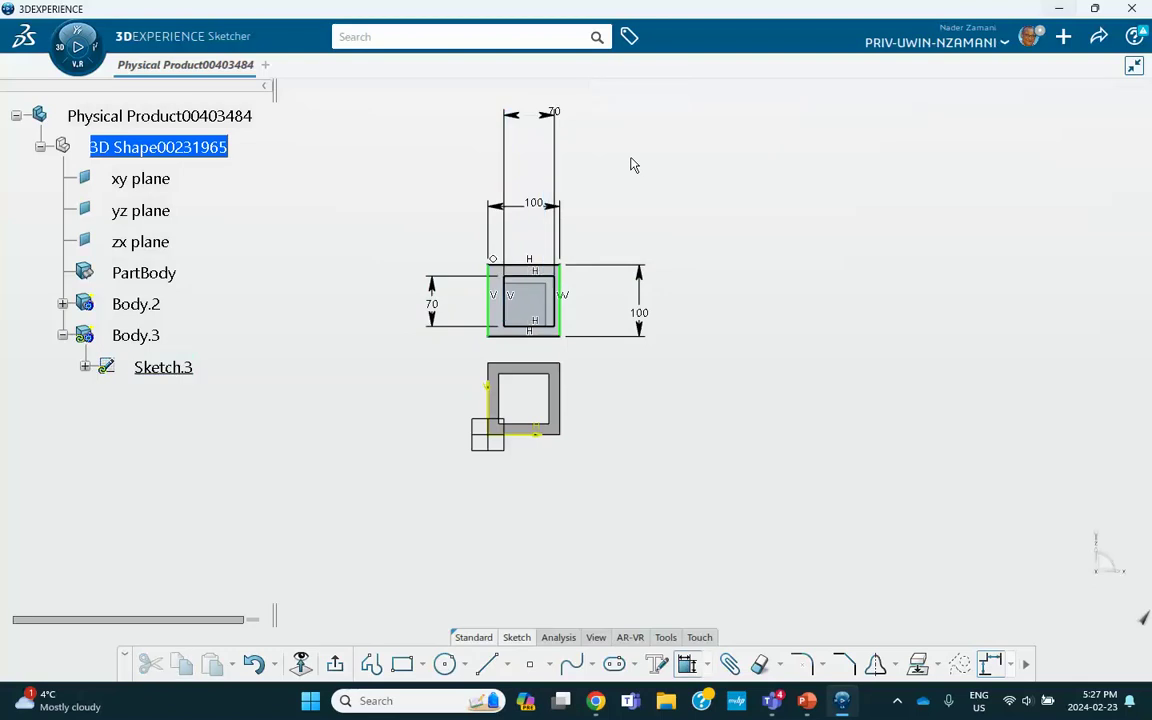
Constrain the distance between the left edges of the outer and inner squares to 15 mm
{"action": "left_click", "coordinate": [490, 295]}
{"action": "left_click", "coordinate": [505, 292], "text": "ctrl"}
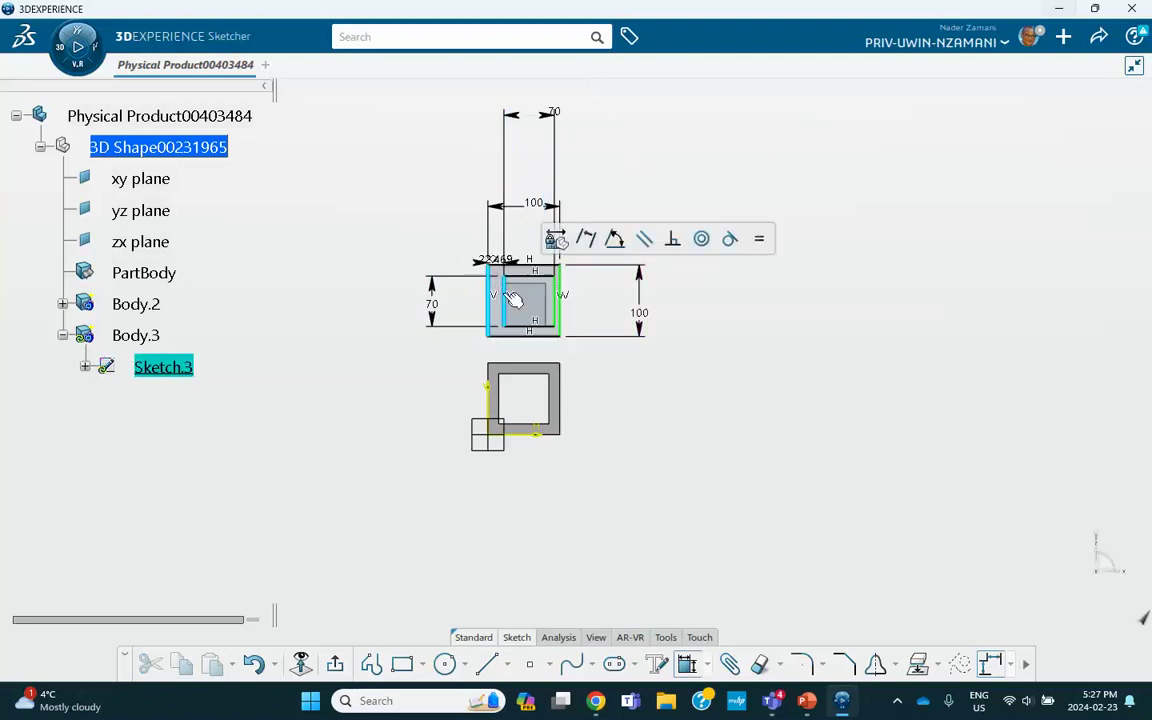
{"action": "double_click", "coordinate": [490, 177]}
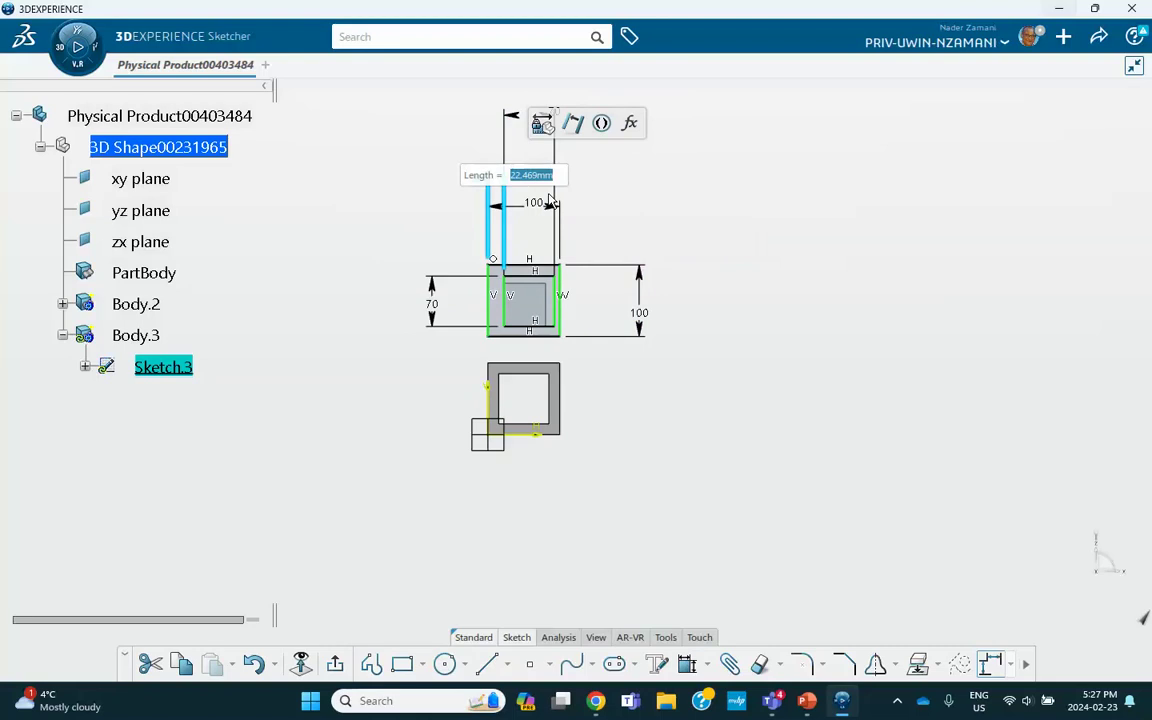
{"action": "type", "text": "15"}
{"action": "key", "text": "Return"}
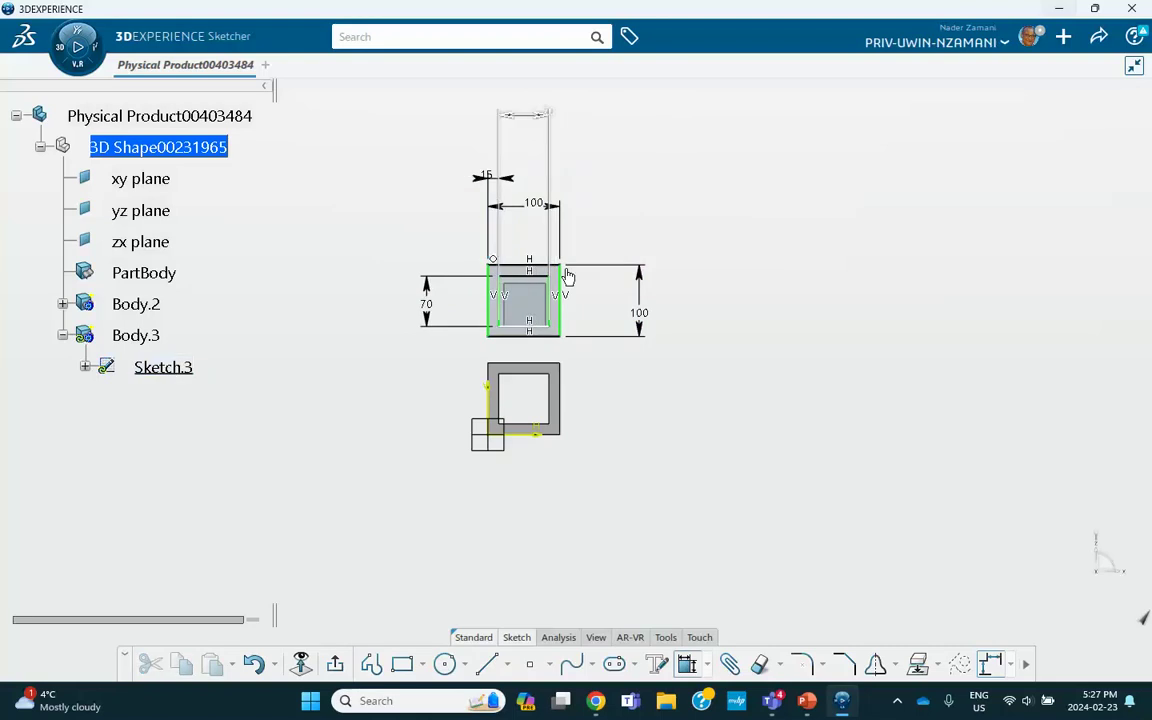
Constrain the distance between the upper edges of the outer and inner squares to 15 mm
{"action": "left_click", "coordinate": [538, 284]}
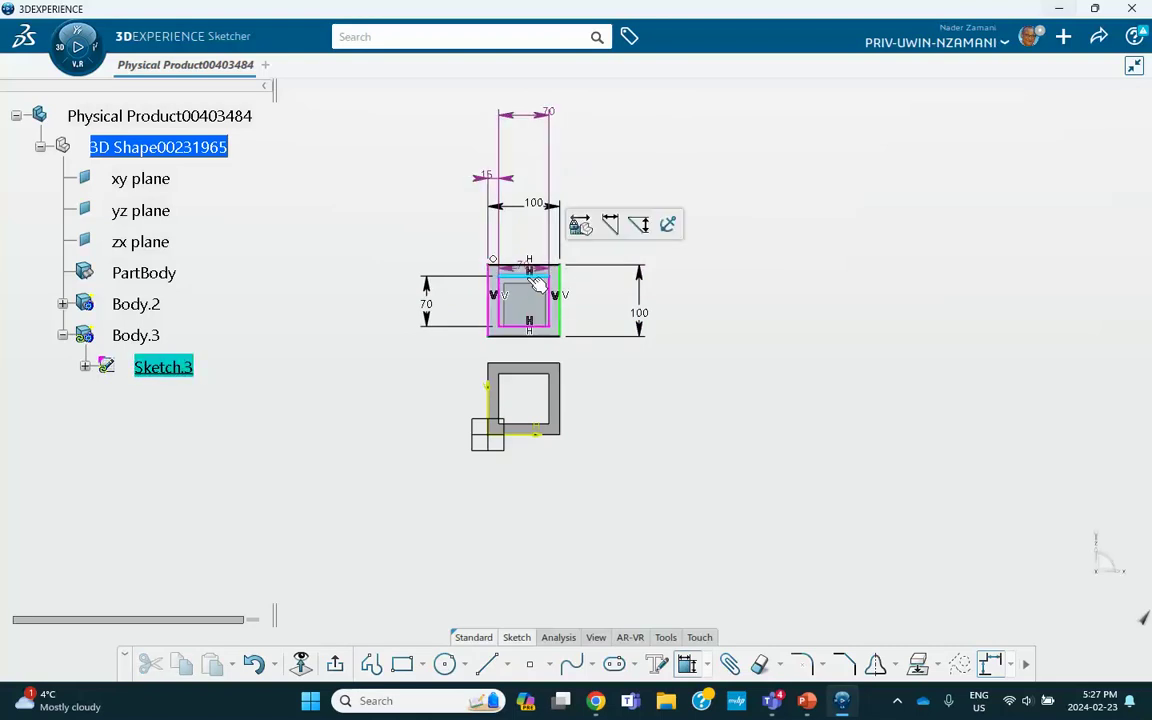
{"action": "left_click", "coordinate": [517, 270], "text": "ctrl"}
{"action": "left_click_drag", "start_coordinate": [517, 270], "coordinate": [435, 275]}
{"action": "type", "text": "1"}
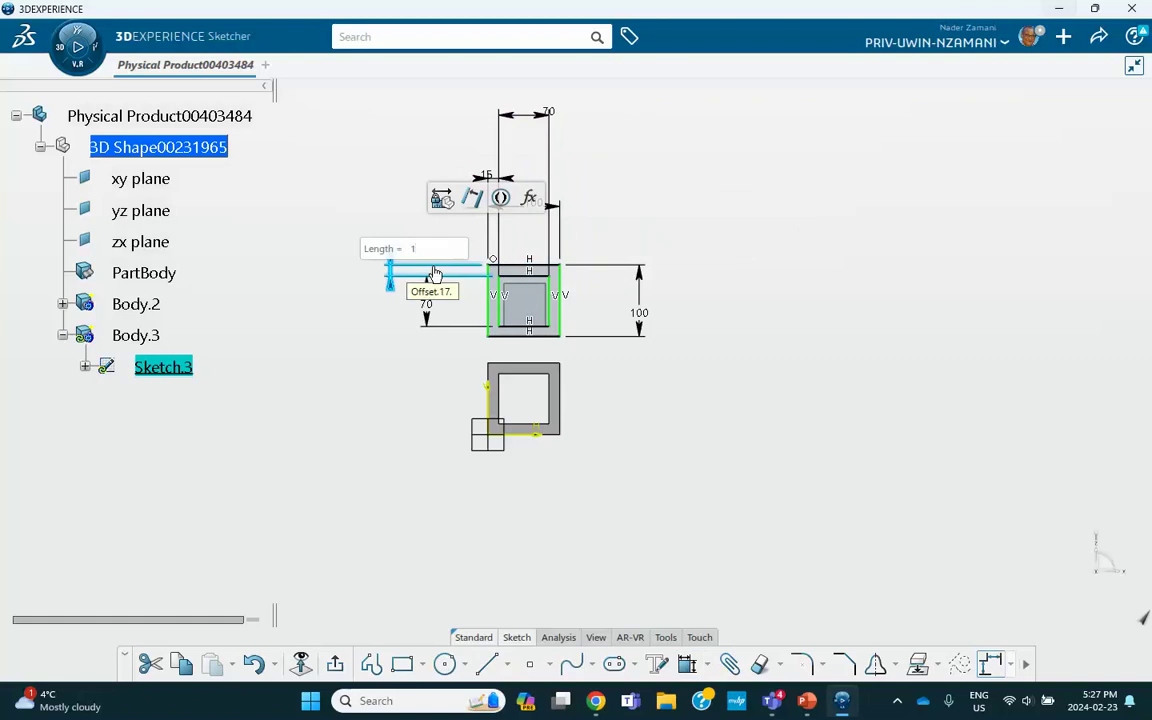
{"action": "key", "text": "Return"}
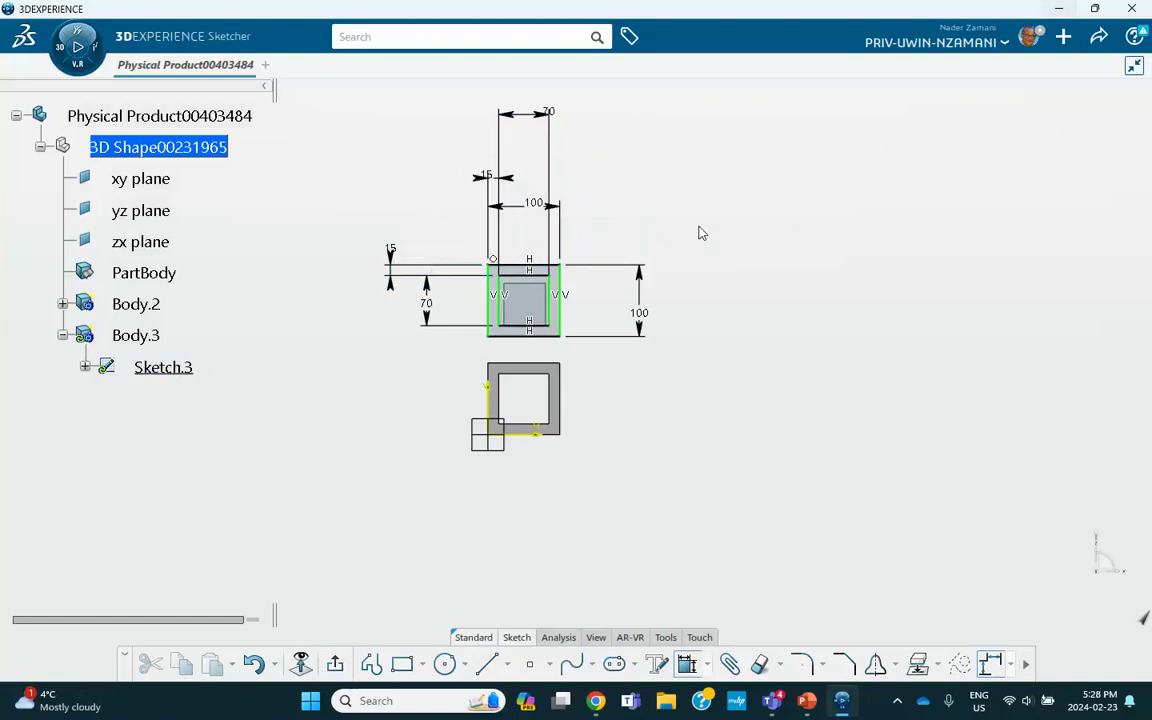
Exit and reopen the second beam's sketch, and make the outer square's lower edge coincident with the first beam's upper edge
{"action": "left_click", "coordinate": [338, 664]}
{"action": "double_click", "coordinate": [533, 289]}
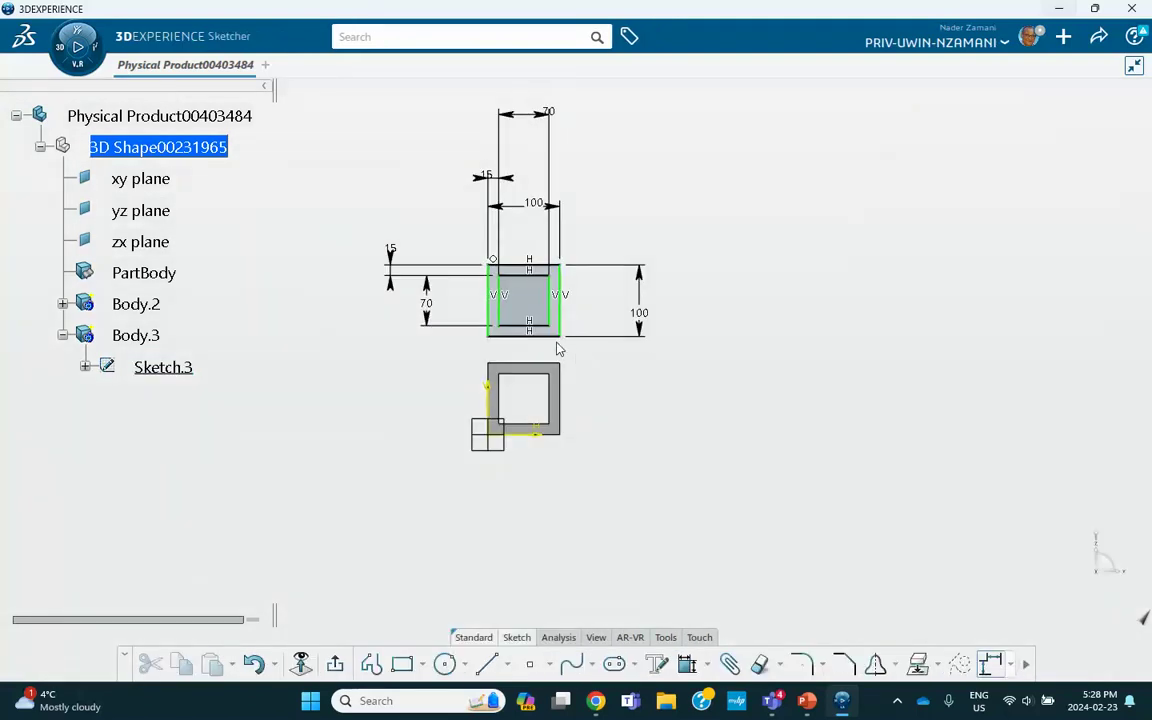
{"action": "left_click", "coordinate": [558, 337]}
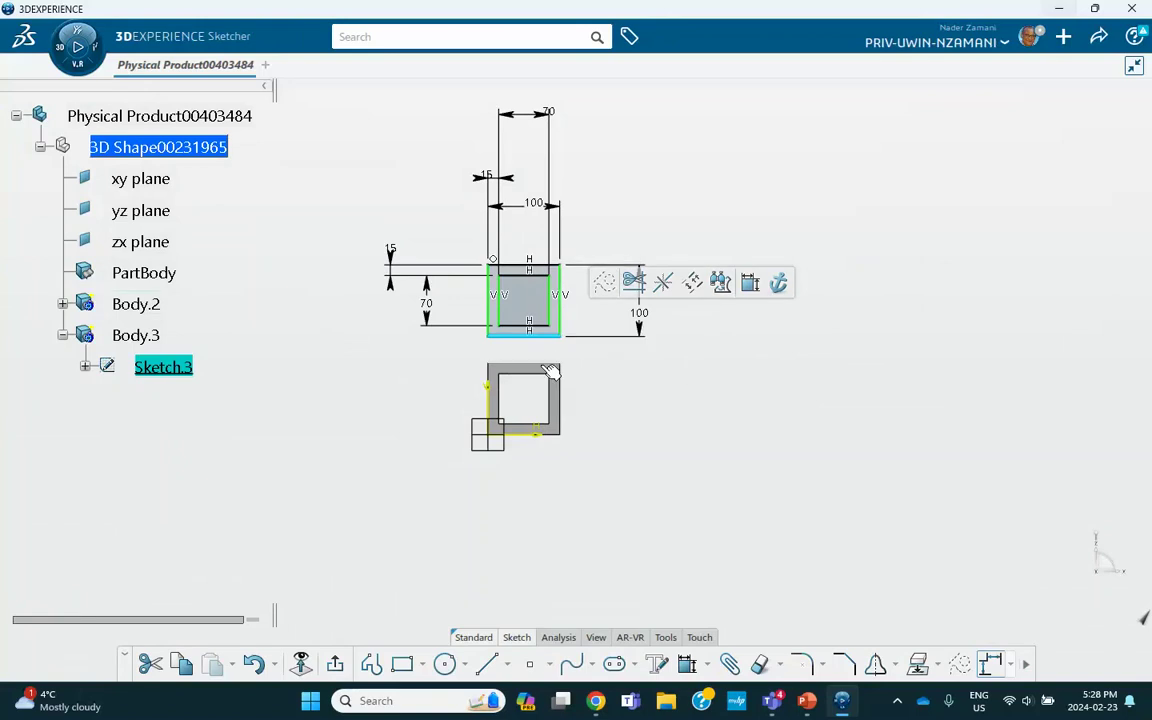
{"action": "left_click", "coordinate": [592, 348]}
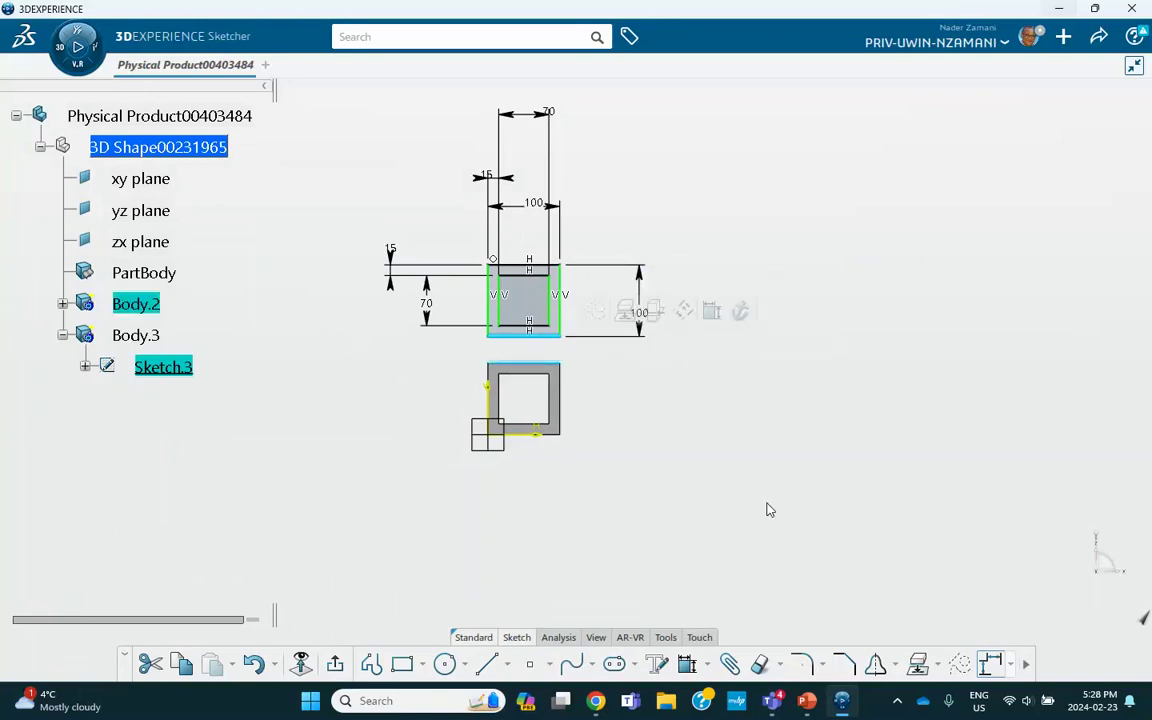
{"action": "left_click", "coordinate": [709, 666]}
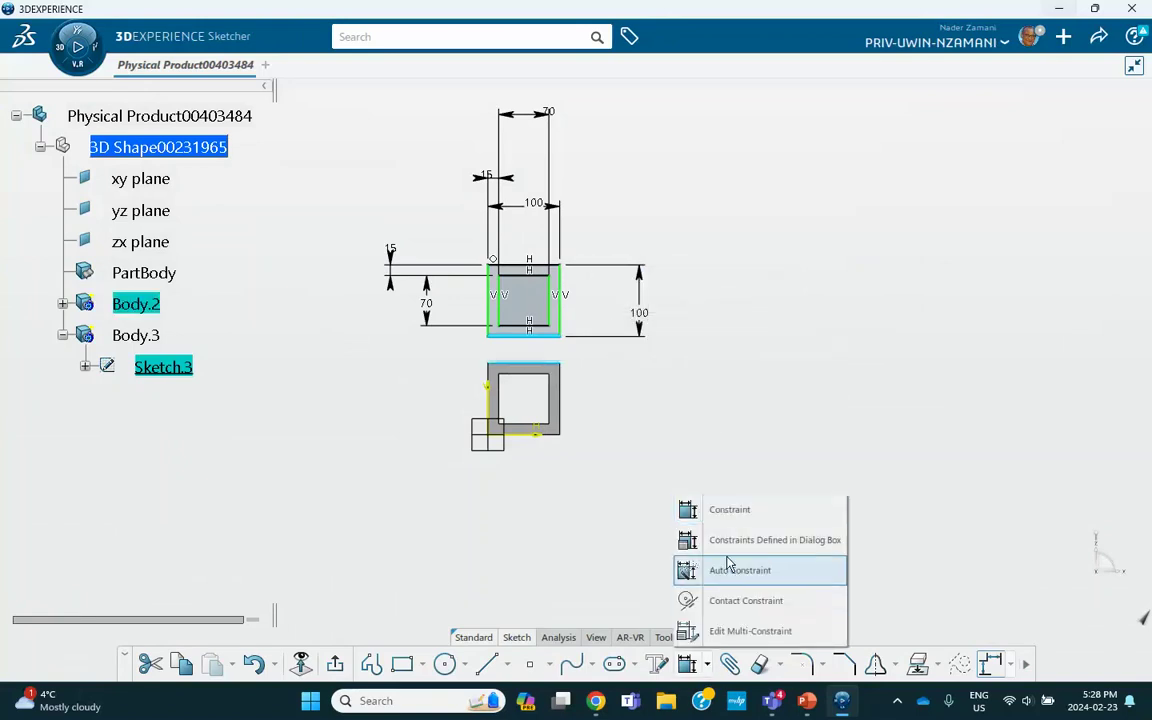
{"action": "left_click", "coordinate": [726, 547]}
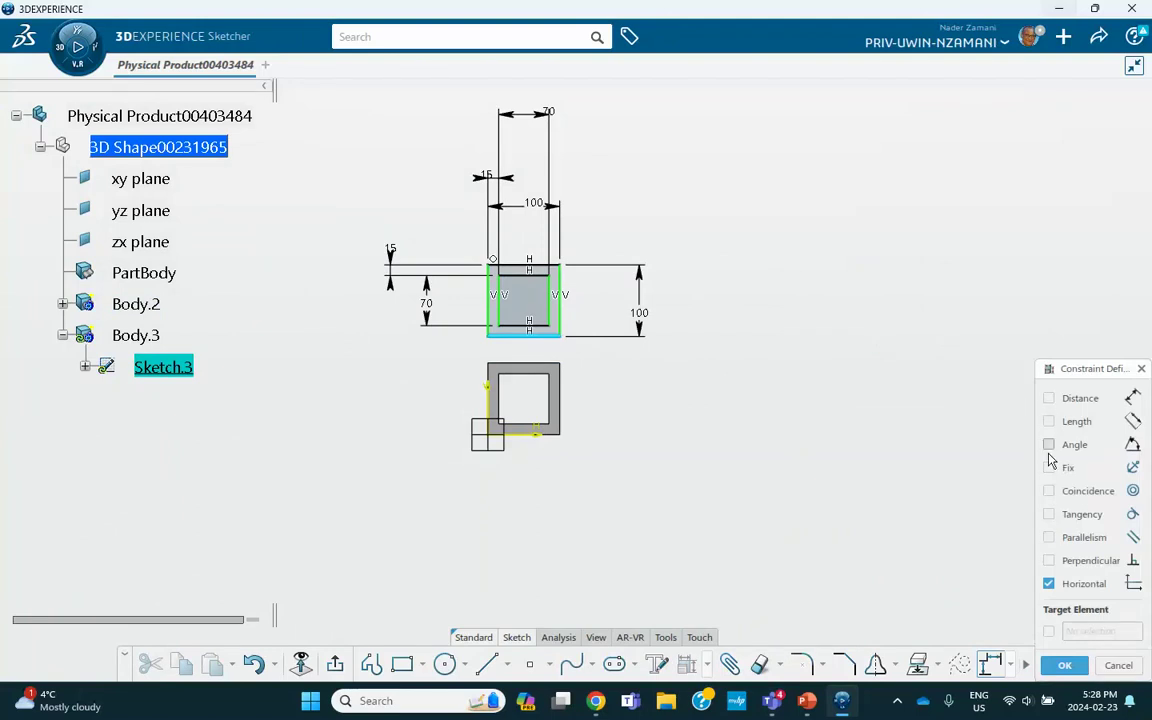
{"action": "left_click", "coordinate": [1048, 490]}
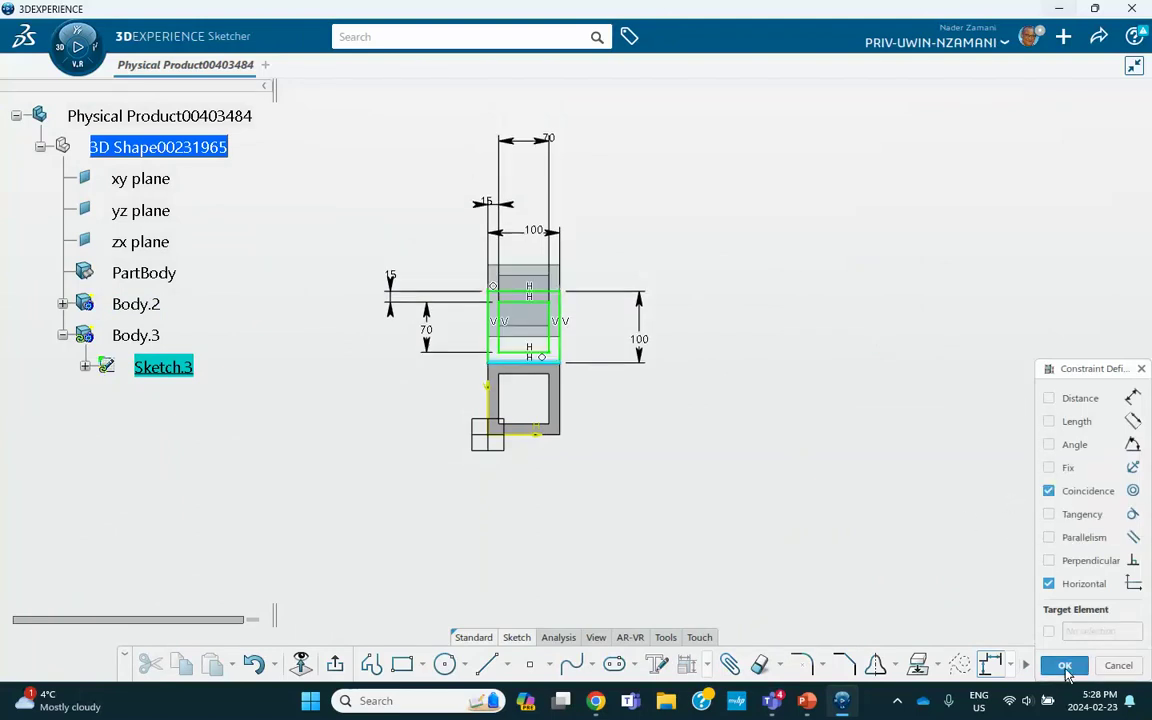
{"action": "left_click", "coordinate": [1064, 665]}
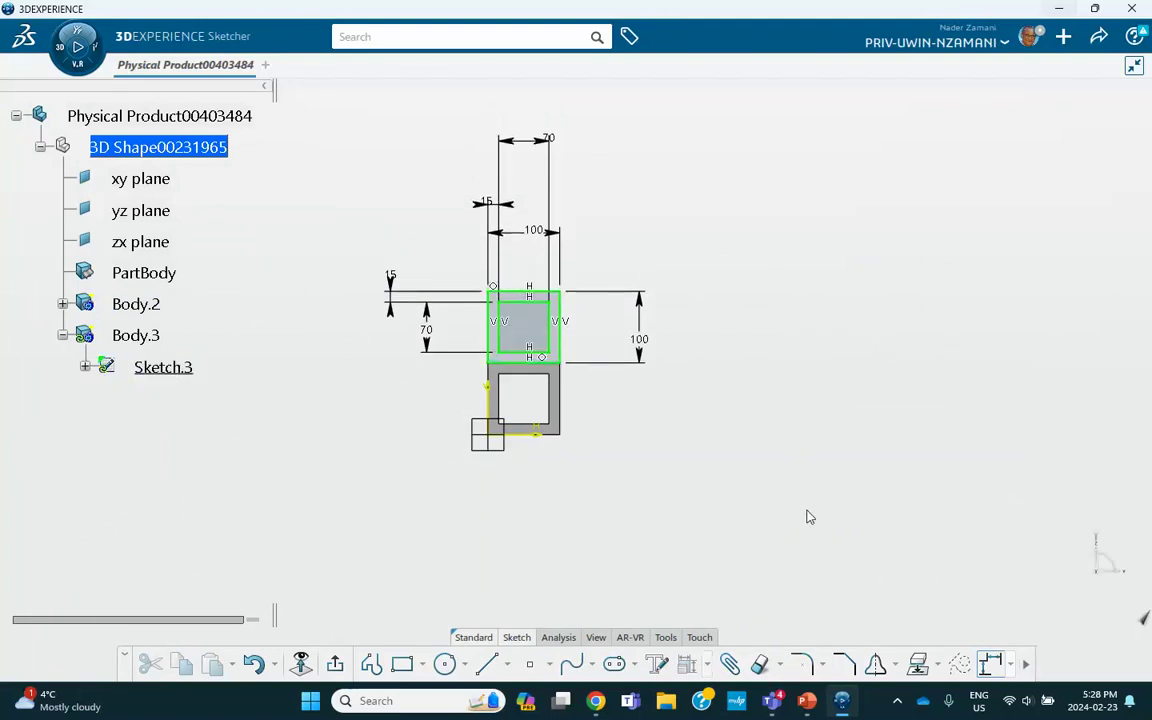
Exit the sketch and pad the second beam's profile with a first limit of -1900 mm and a second limit of 900 mm
{"action": "left_click", "coordinate": [345, 665]}
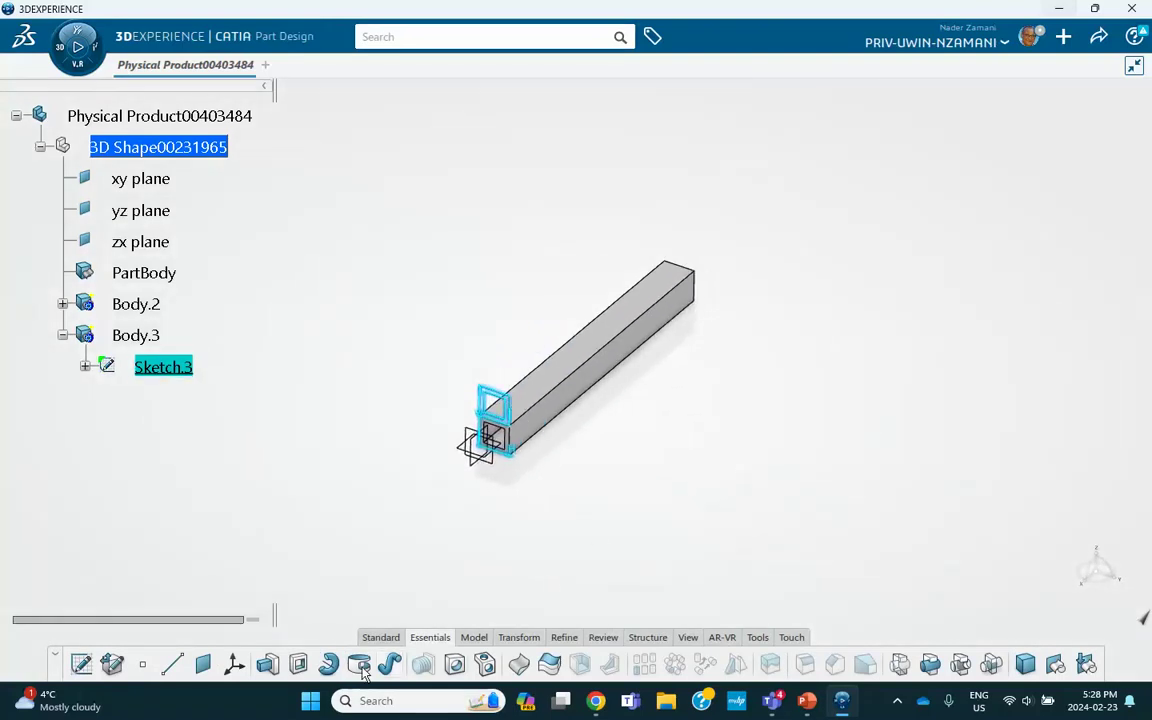
{"action": "left_click", "coordinate": [260, 670]}
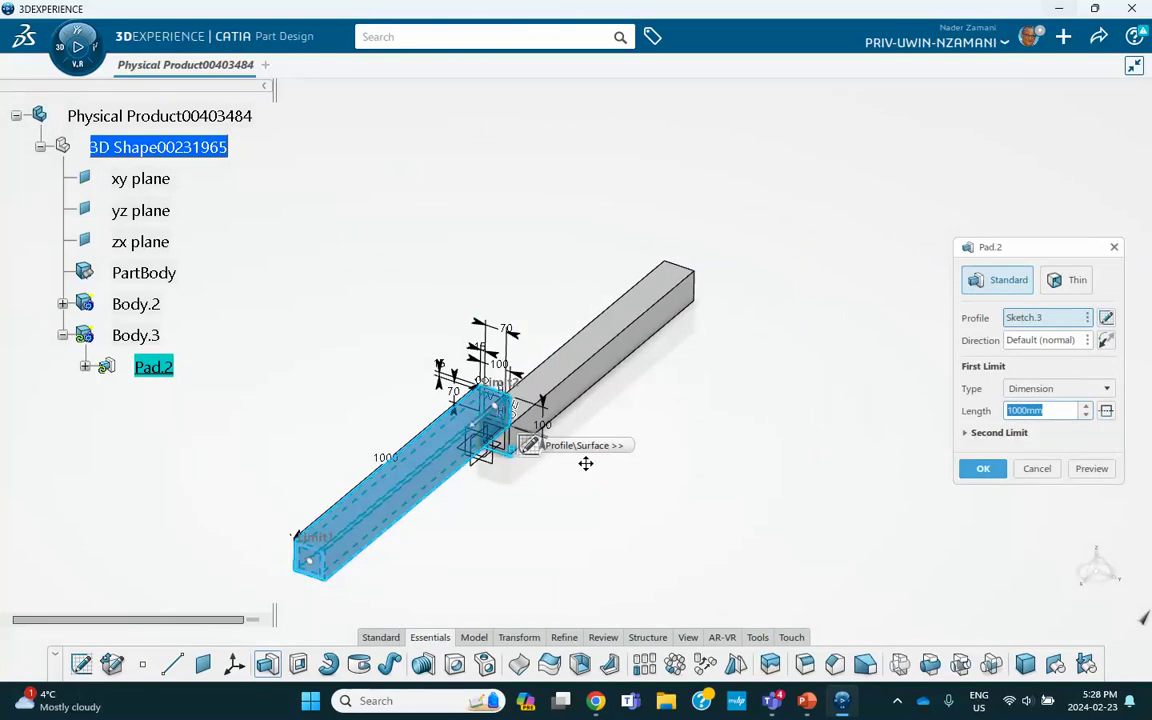
{"action": "left_click", "coordinate": [1106, 342]}
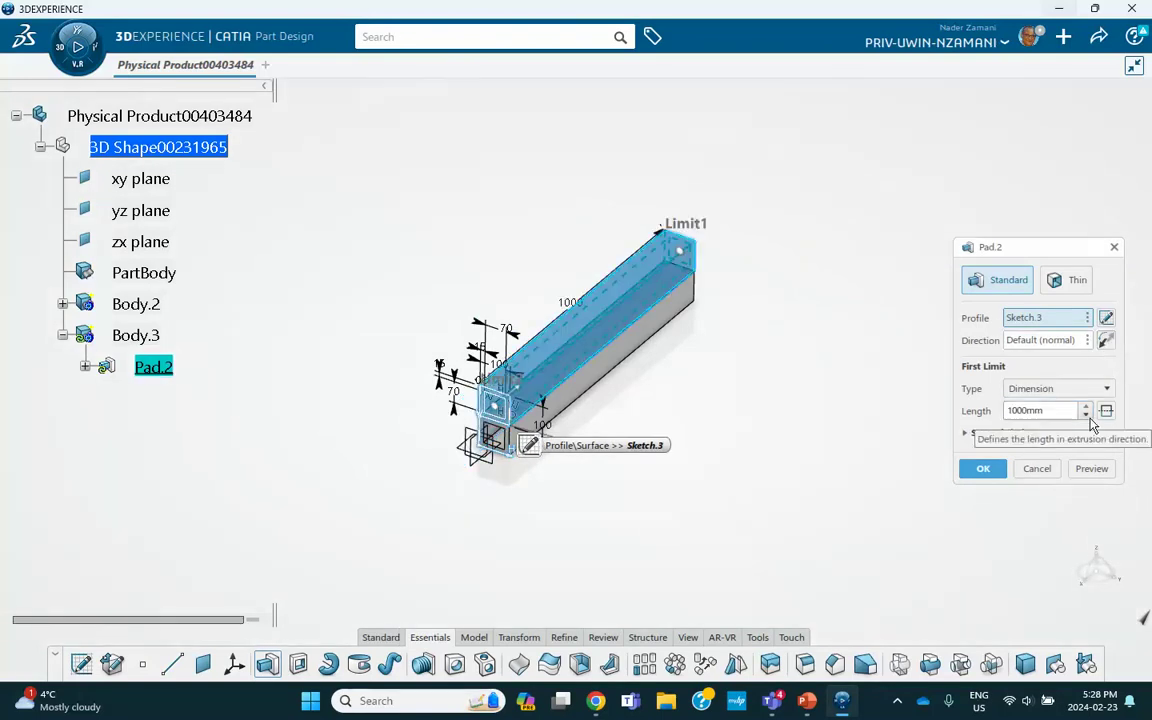
{"action": "left_click", "coordinate": [966, 435]}
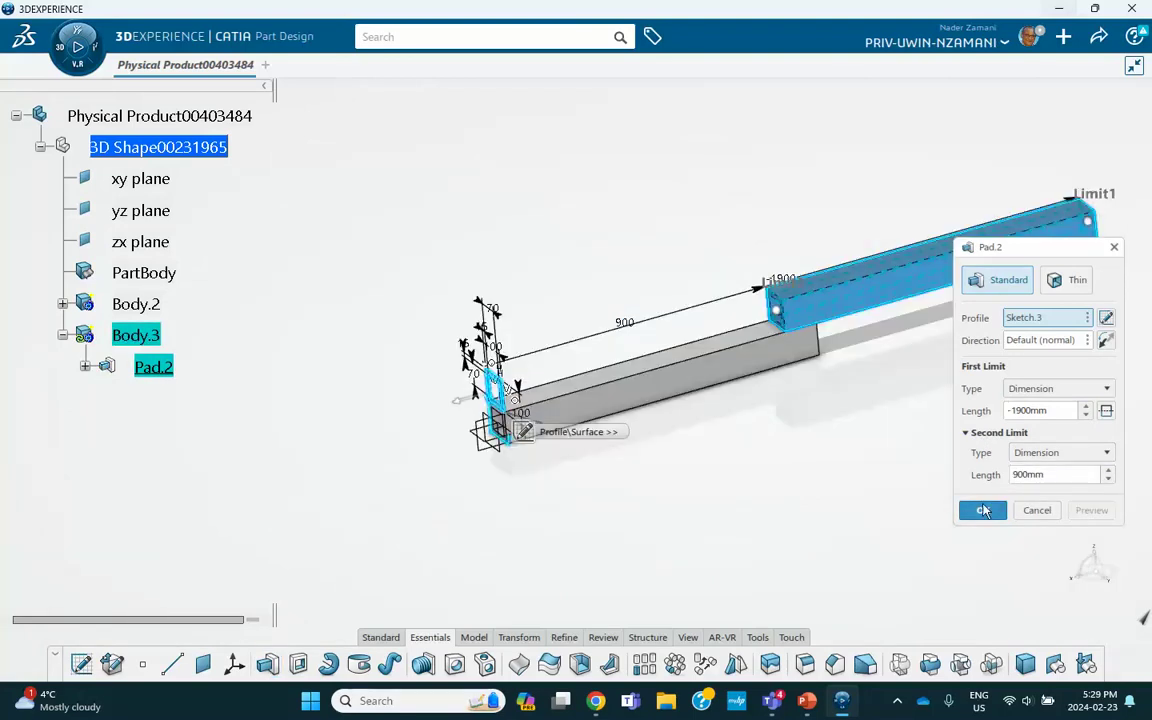
{"action": "left_click", "coordinate": [984, 511]}
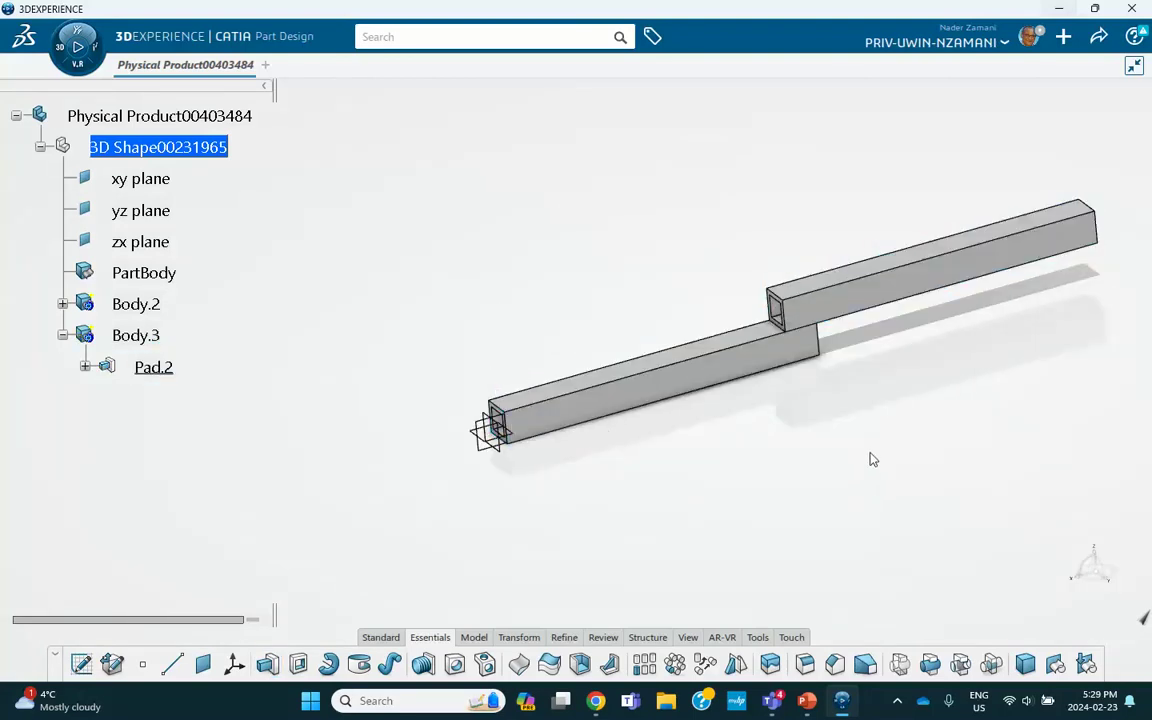
{"action": "double_click", "coordinate": [156, 369]}
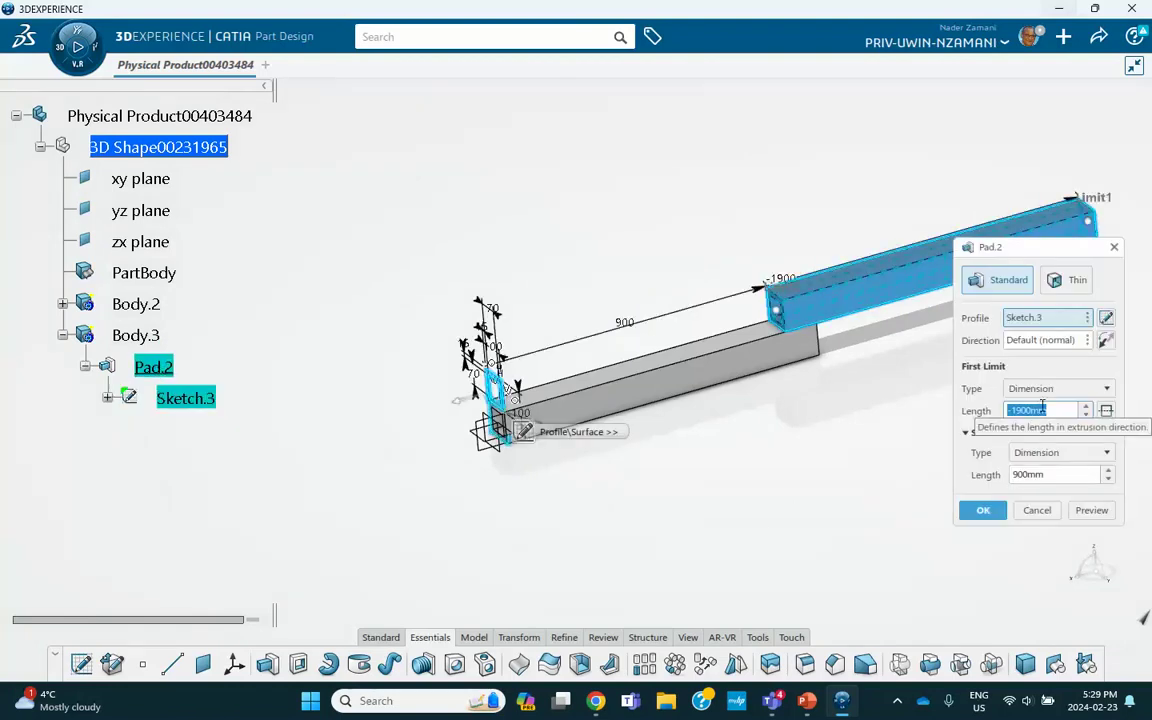
{"action": "left_click", "coordinate": [983, 510]}
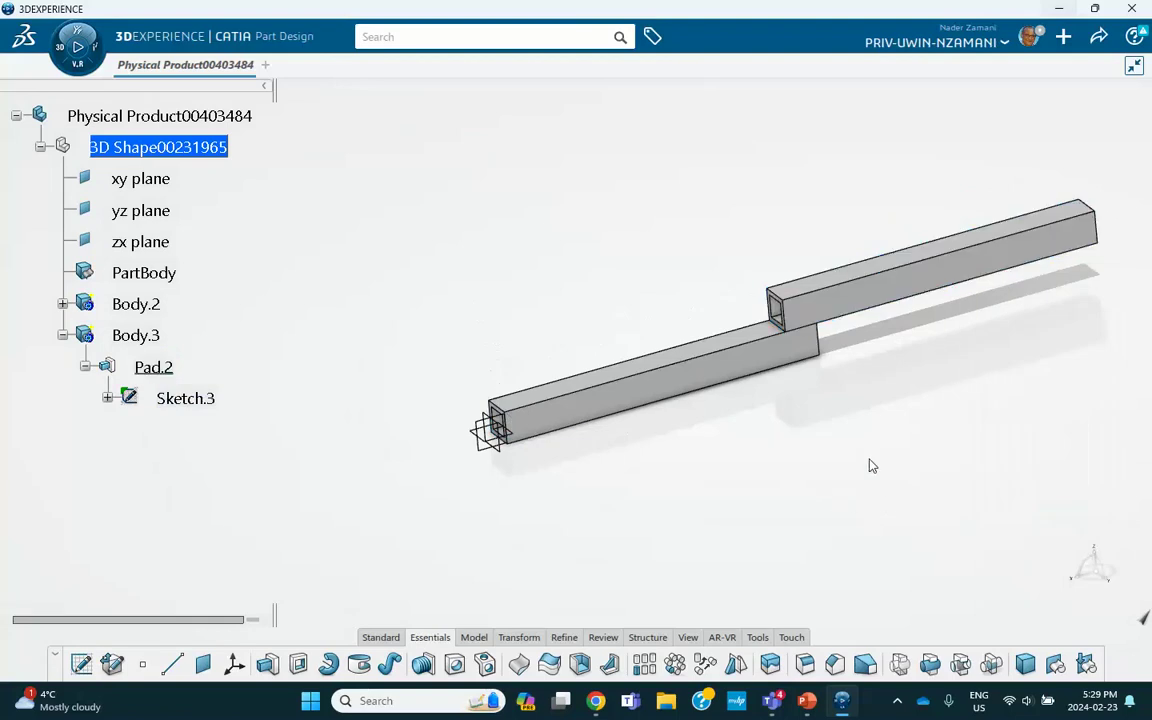
Collapse the second beam's body in the tree and insert a new body into the 3D shape for the third beam
{"action": "left_click", "coordinate": [85, 366]}
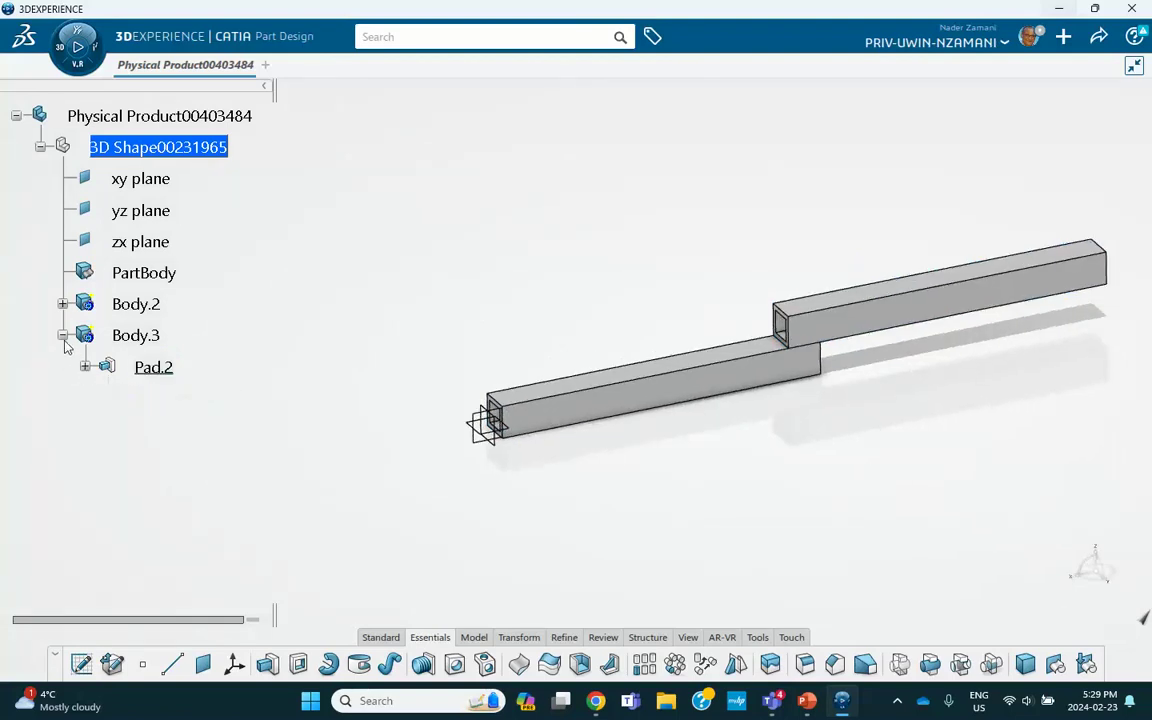
{"action": "left_click", "coordinate": [62, 335]}
{"action": "middle_click_drag", "start_coordinate": [785, 300], "coordinate": [658, 352]}
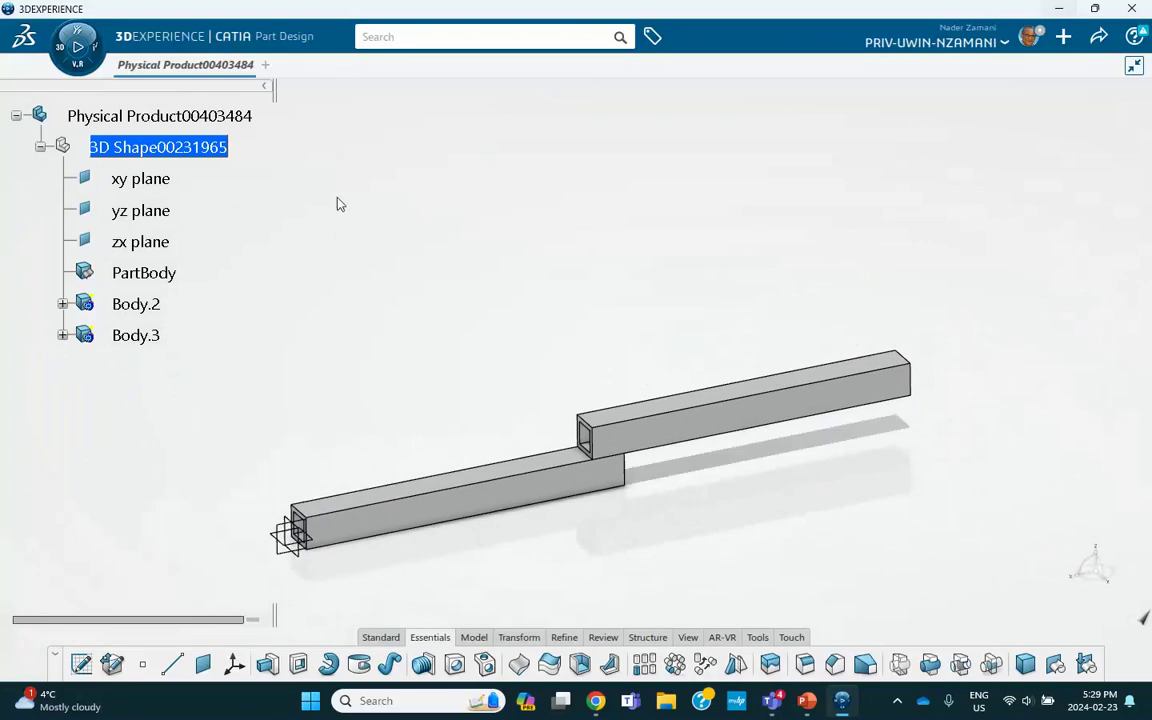
{"action": "right_click", "coordinate": [165, 148]}
{"action": "mouse_move", "coordinate": [260, 568]}
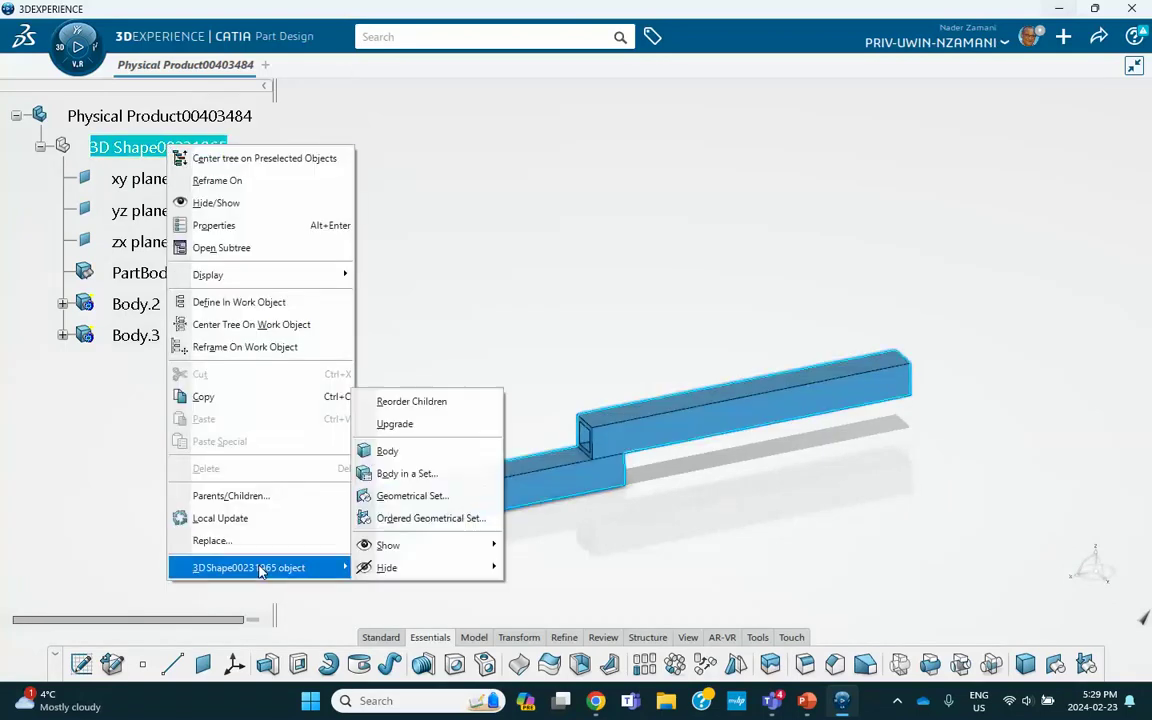
{"action": "left_click", "coordinate": [388, 448]}
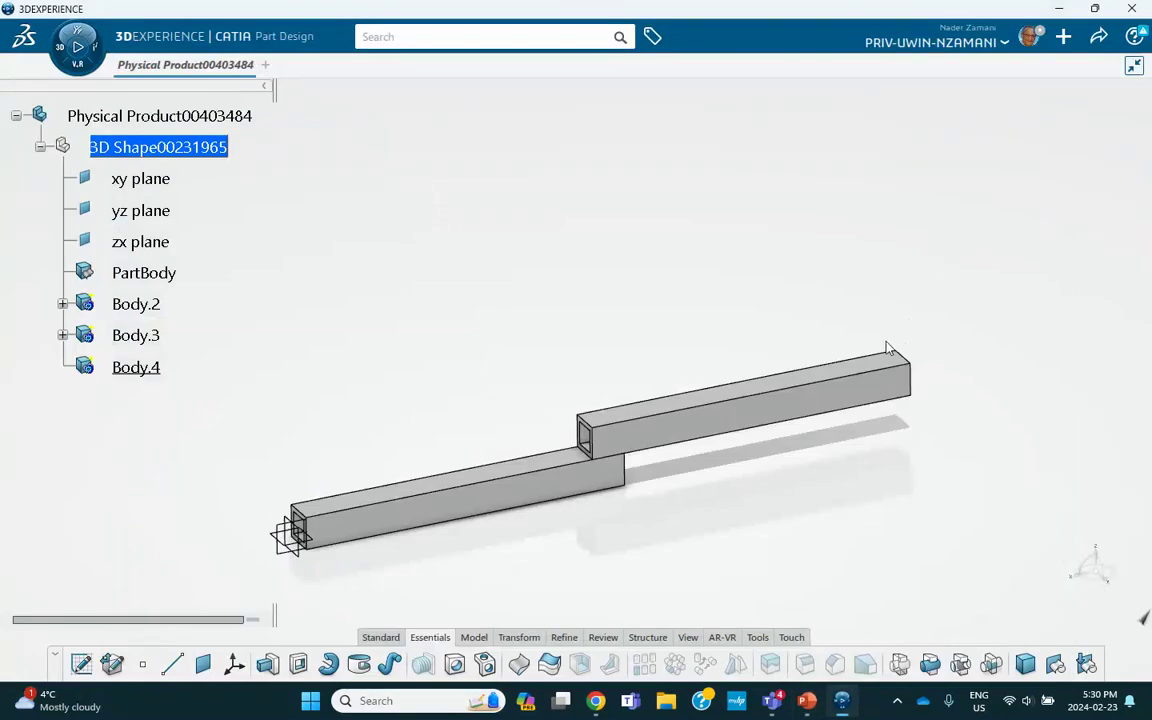
Sketch a rectangle about 93 by 94 mm on the second beam's upper face near its far end, starting on the face's long edge
{"action": "left_click", "coordinate": [887, 349]}
{"action": "left_click", "coordinate": [994, 310]}
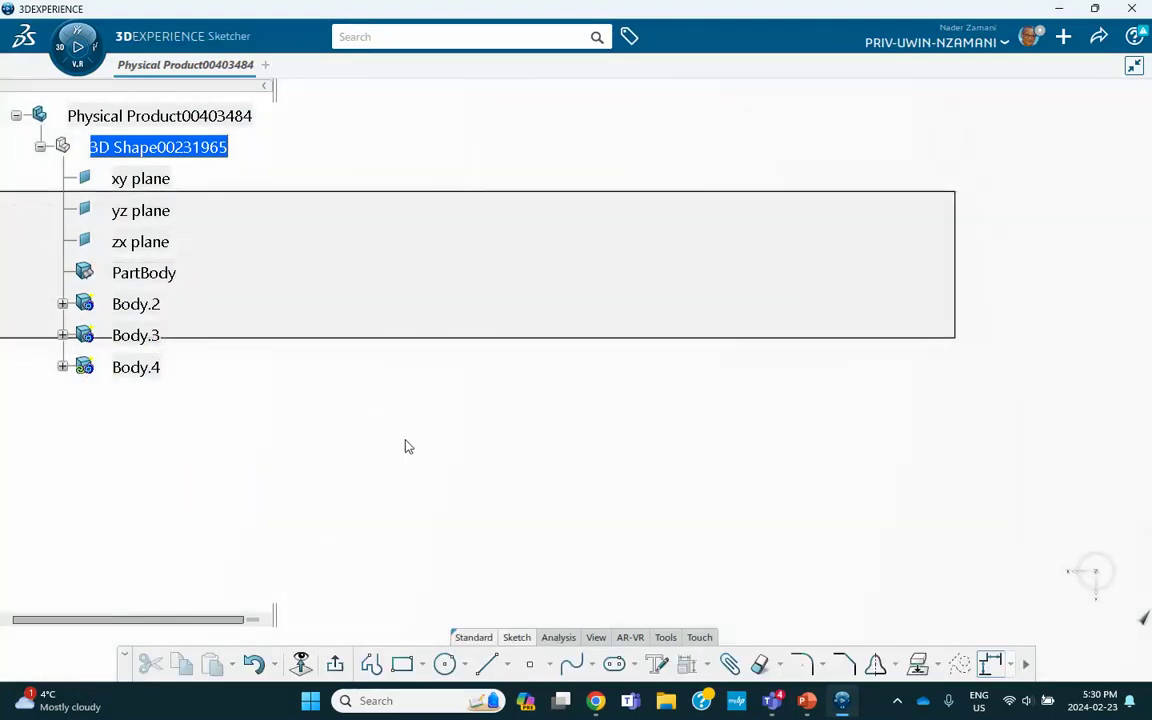
{"action": "left_click", "coordinate": [405, 664]}
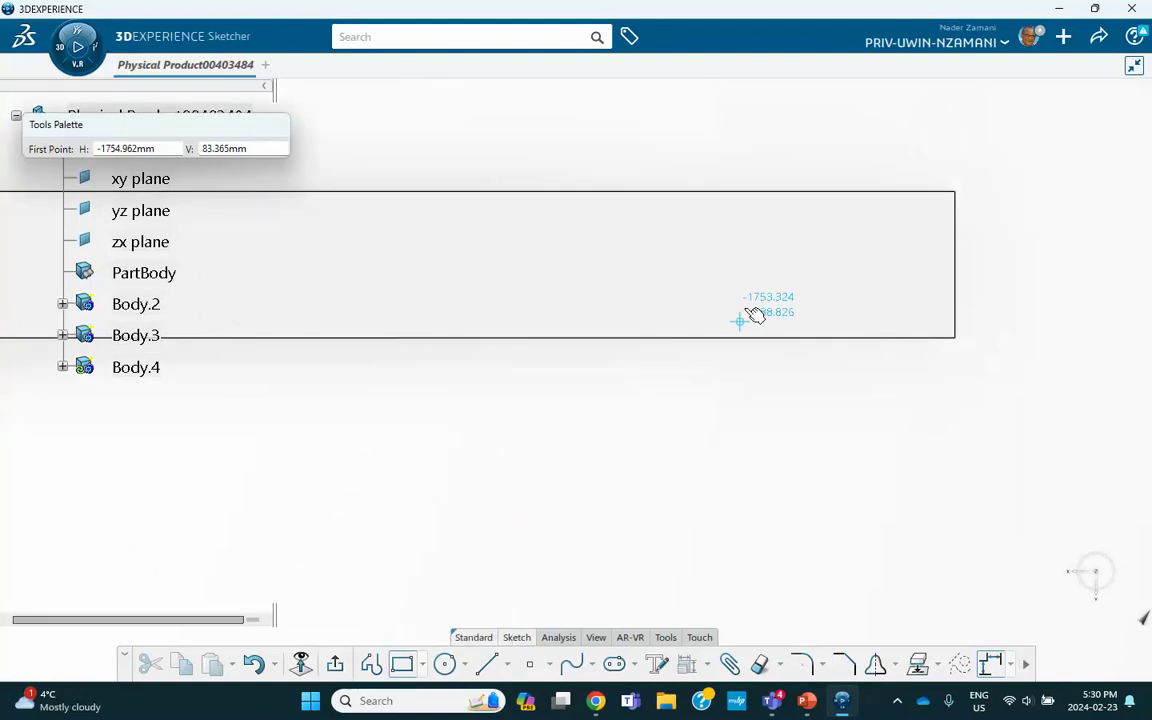
{"action": "left_click", "coordinate": [786, 187]}
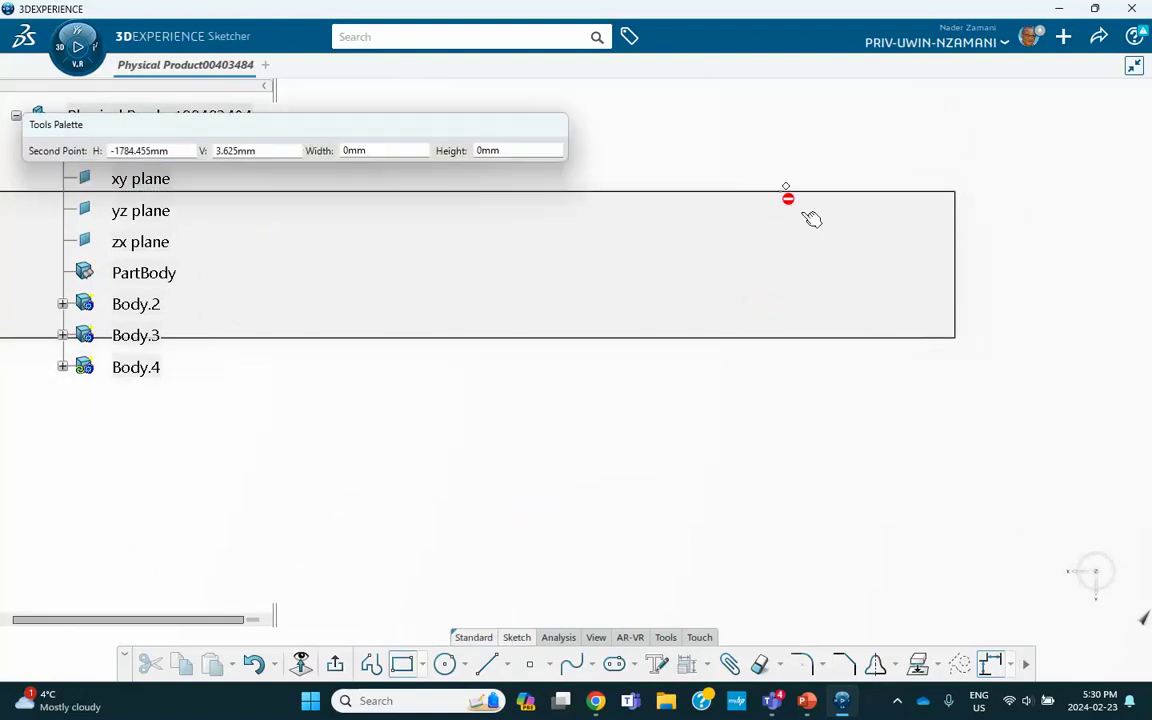
{"action": "left_click", "coordinate": [916, 329]}
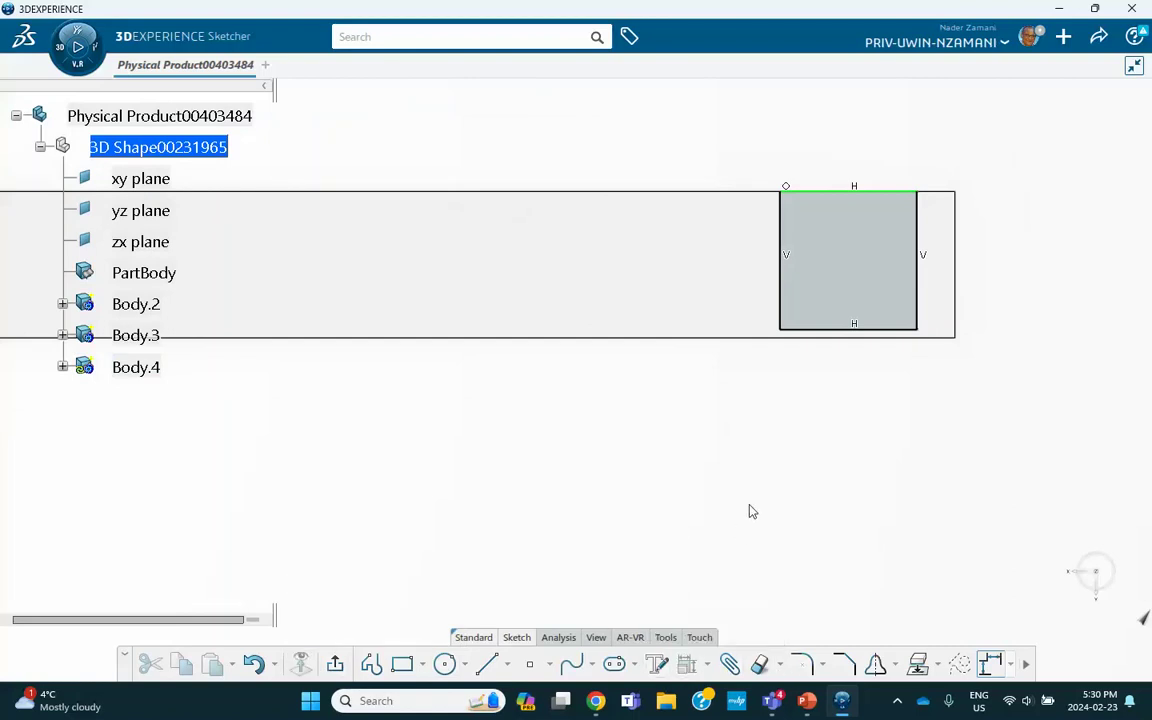
Constrain the new rectangle's width to 100 mm
{"action": "left_click", "coordinate": [707, 664]}
{"action": "left_click", "coordinate": [690, 512]}
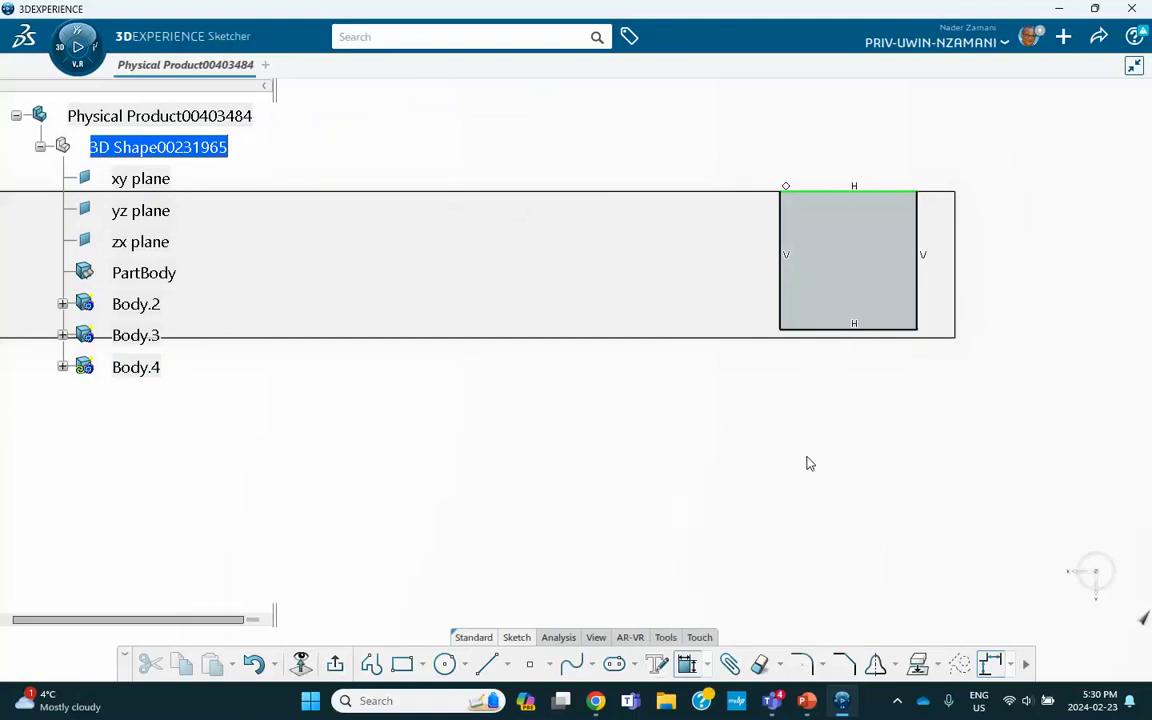
{"action": "left_click", "coordinate": [838, 331]}
{"action": "left_click", "coordinate": [836, 401]}
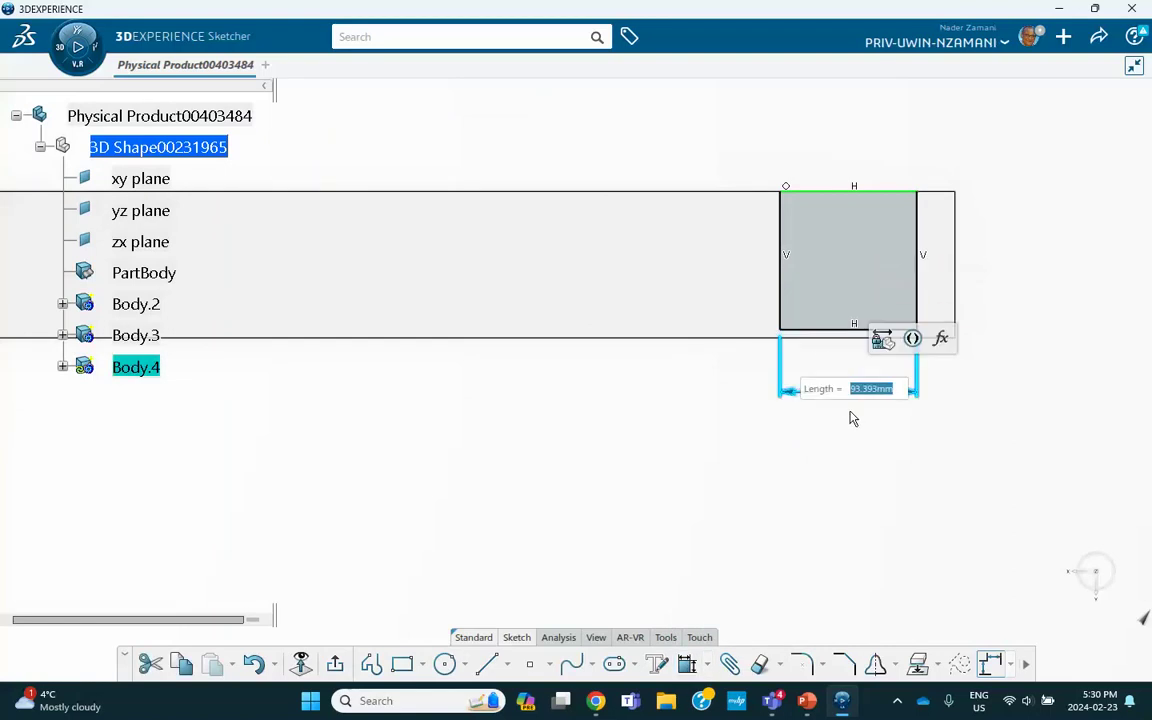
{"action": "type", "text": "100"}
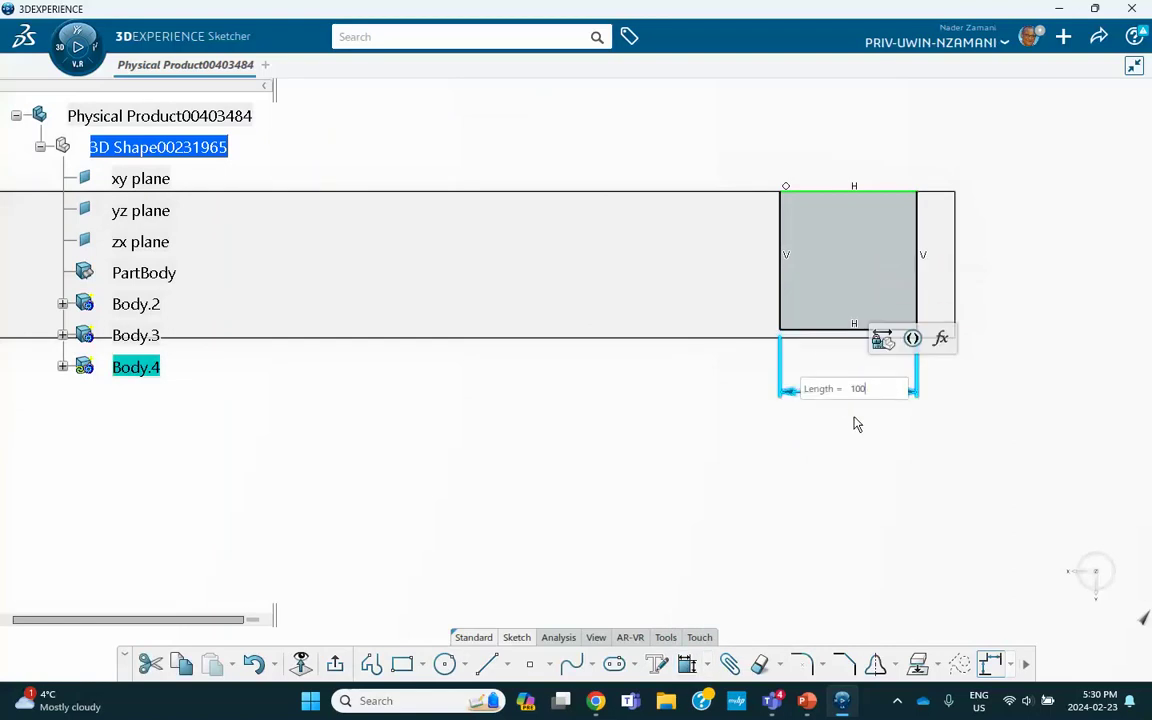
{"action": "key", "text": "Return"}
{"action": "left_click", "coordinate": [694, 407]}
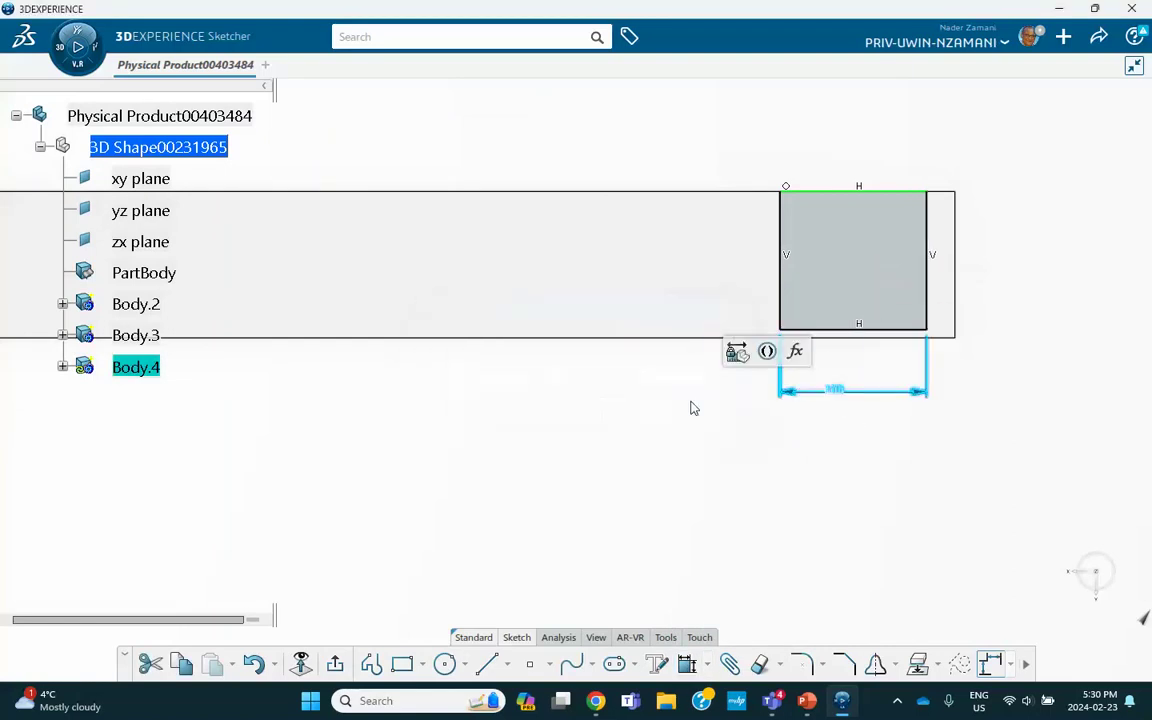
Constrain the new rectangle's height to 100 mm
{"action": "left_click", "coordinate": [781, 268]}
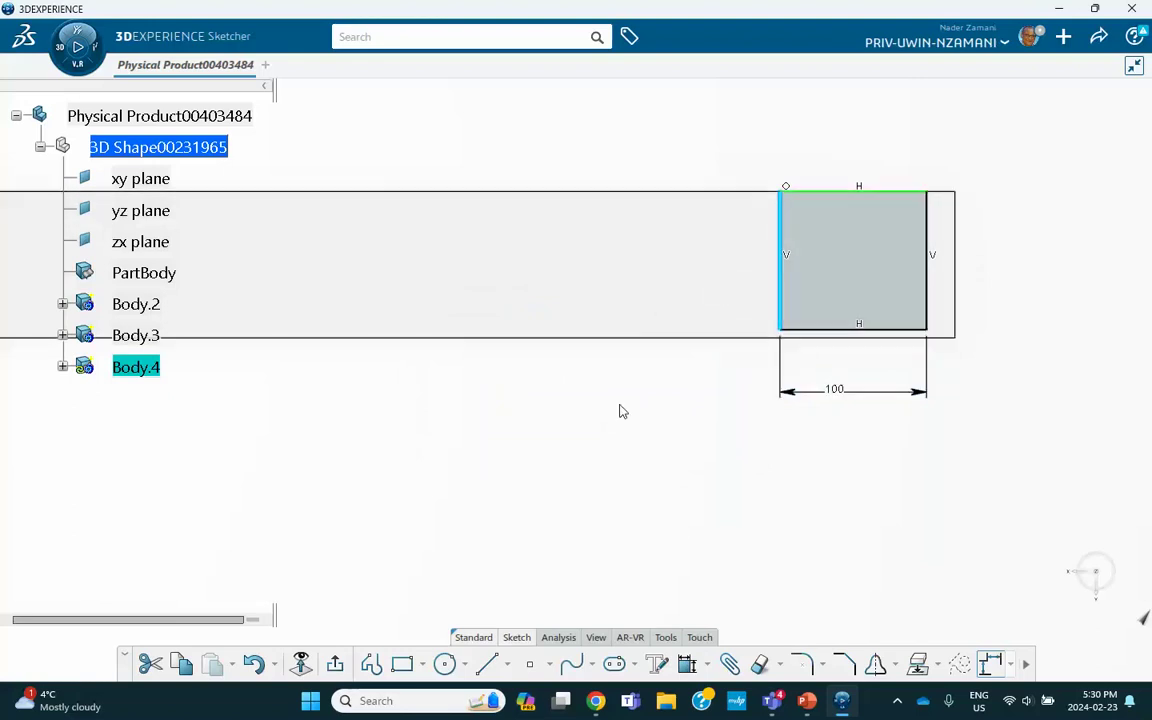
{"action": "left_click", "coordinate": [686, 663]}
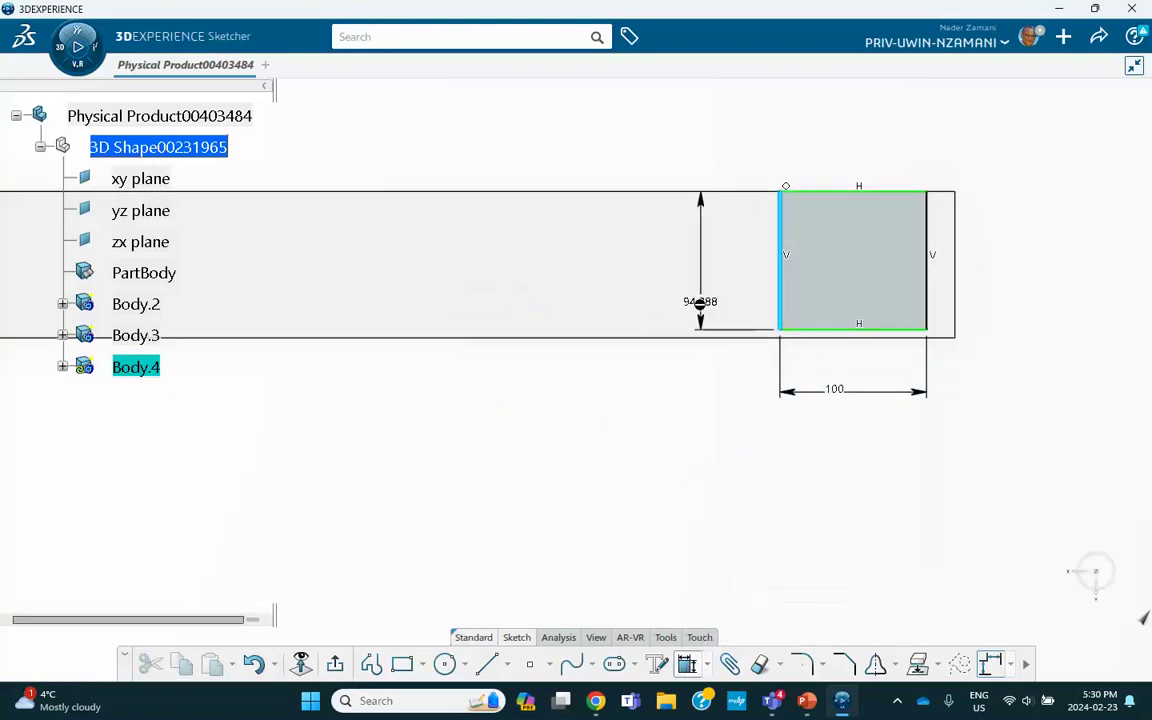
{"action": "left_click", "coordinate": [703, 294]}
{"action": "type", "text": "100"}
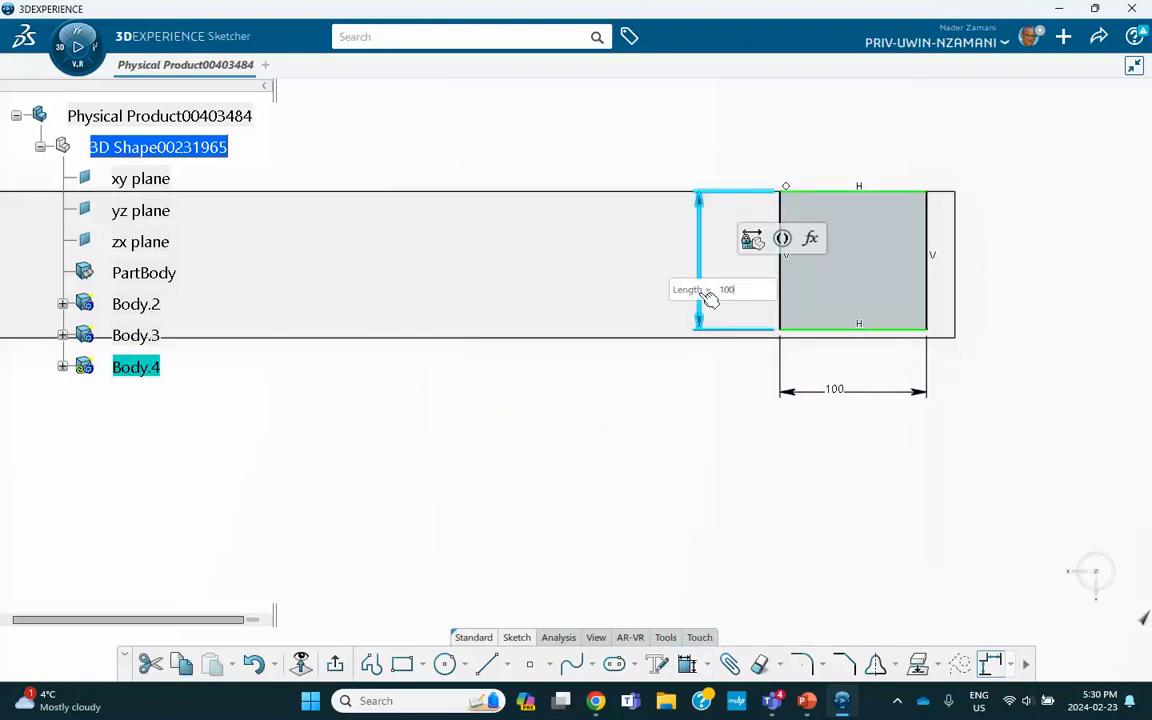
{"action": "key", "text": "Return"}
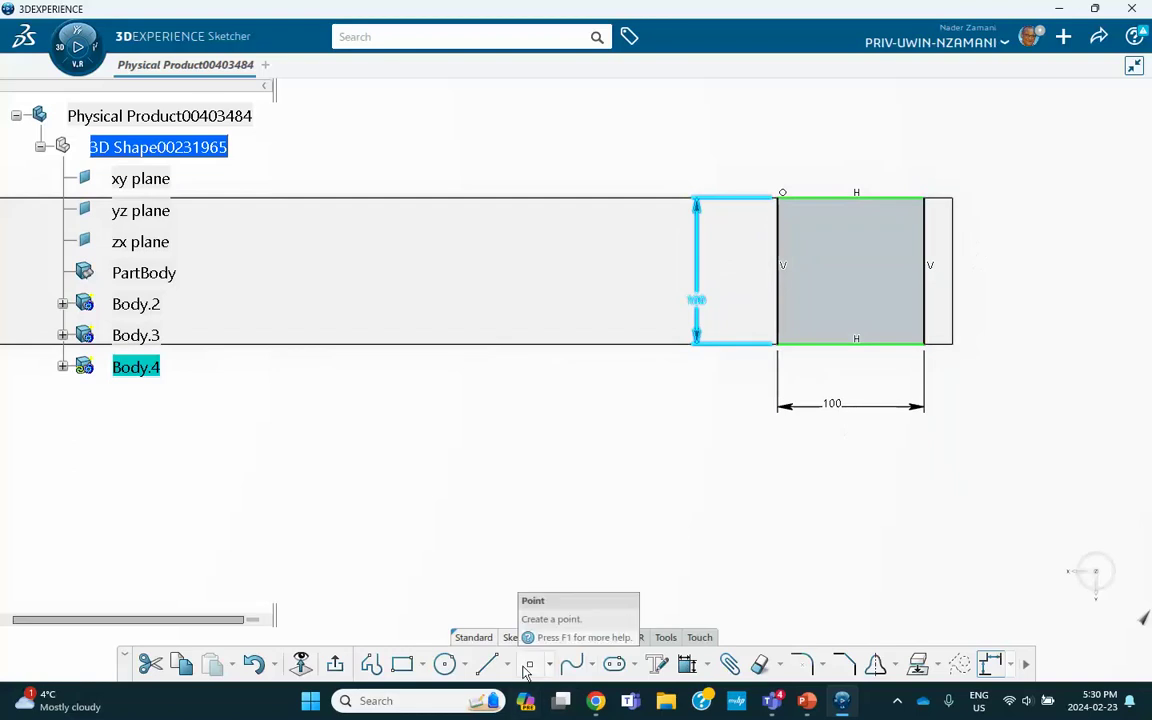
Draw a smaller rectangle about 54 mm high inside the 100 mm square
{"action": "left_click", "coordinate": [402, 664]}
{"action": "left_click", "coordinate": [800, 232]}
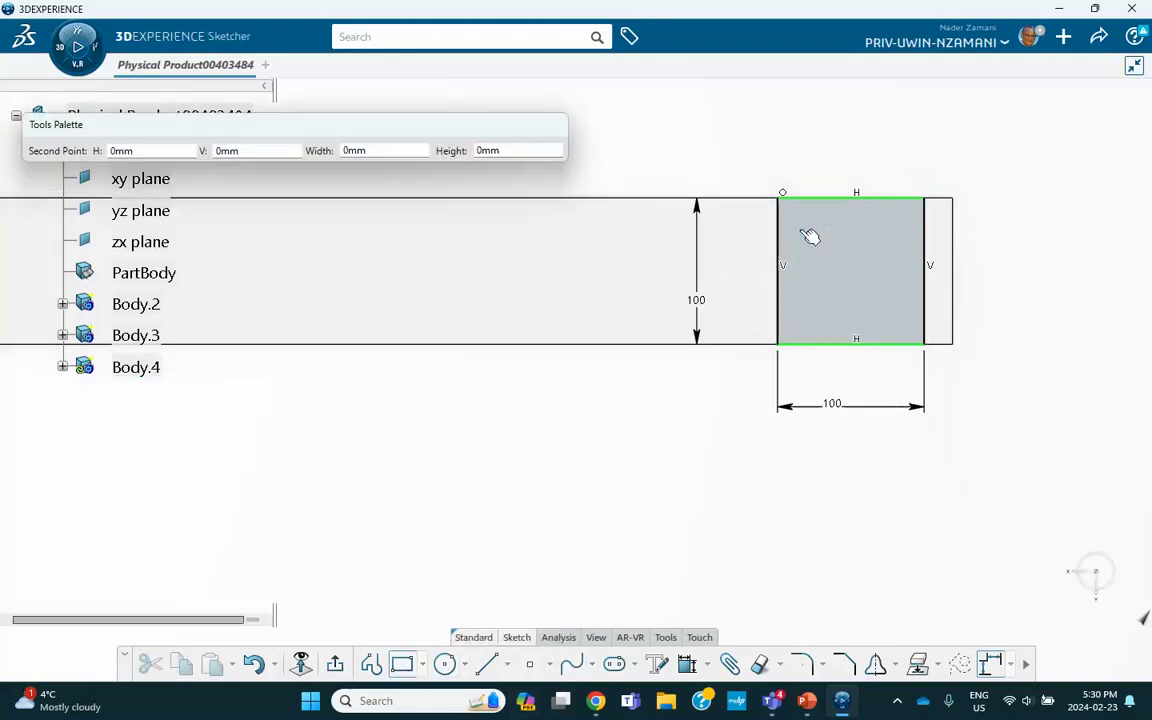
{"action": "left_click", "coordinate": [886, 310]}
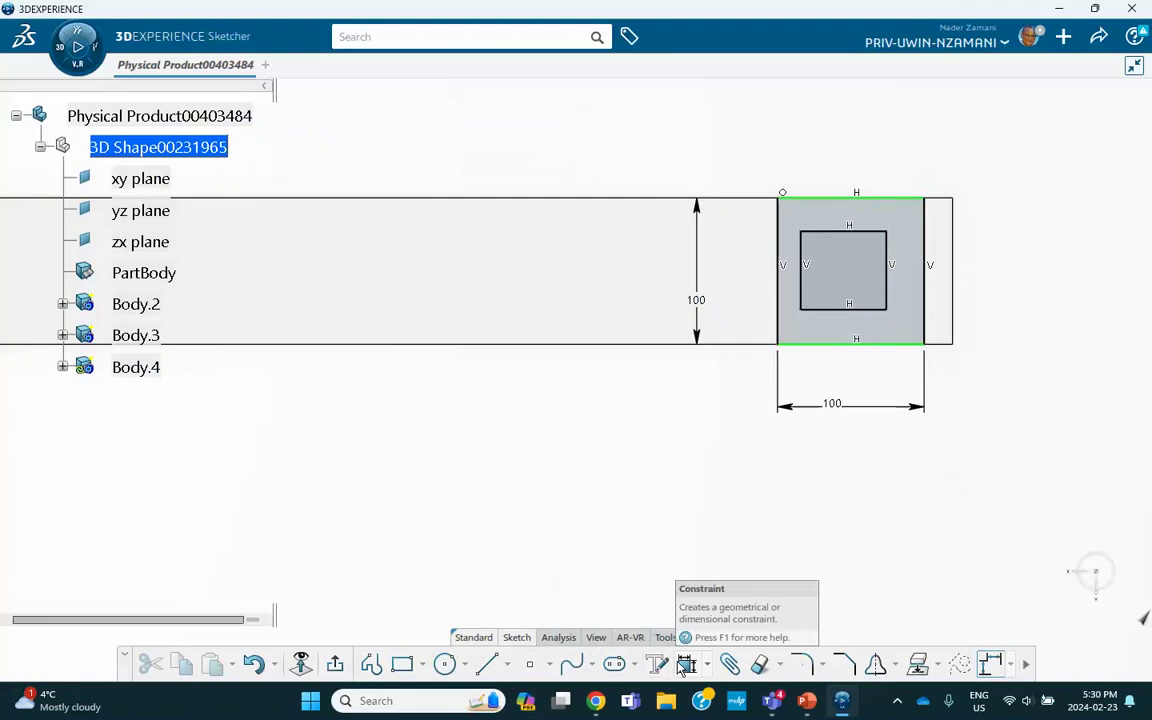
Constrain the inner rectangle's width and height to 70 mm each
{"action": "left_click", "coordinate": [828, 312]}
{"action": "left_click", "coordinate": [841, 460]}
{"action": "type", "text": "70"}
{"action": "key", "text": "Return"}
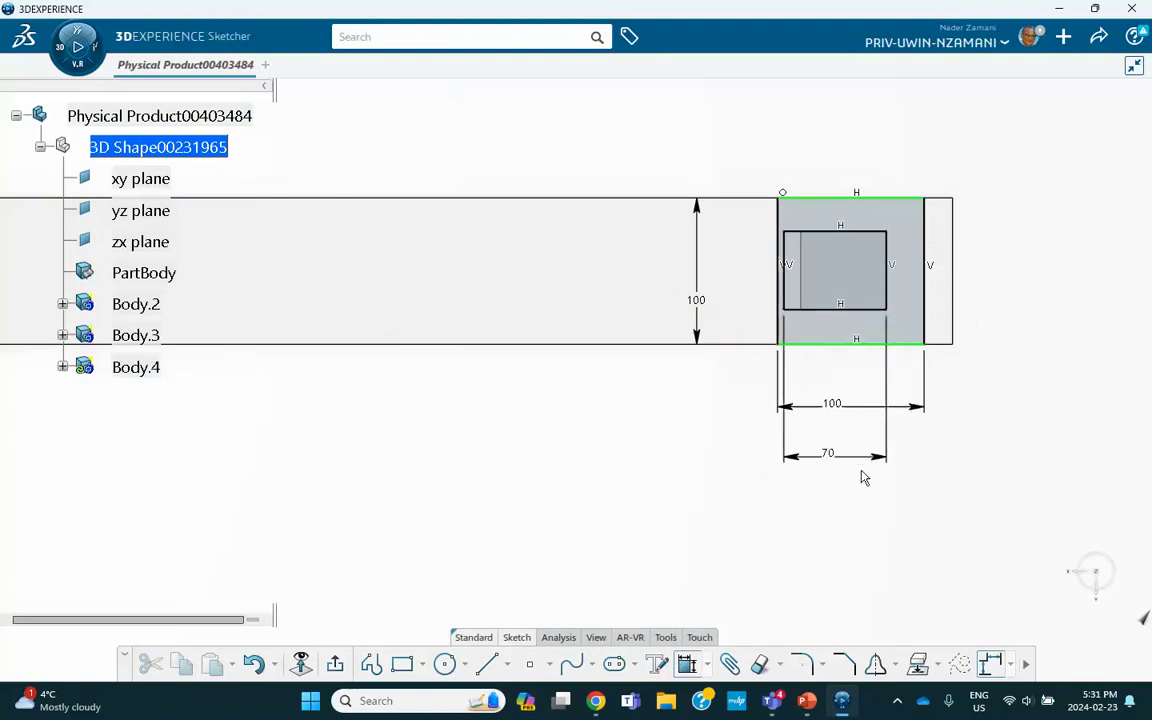
{"action": "left_click", "coordinate": [892, 272]}
{"action": "left_click", "coordinate": [1010, 285]}
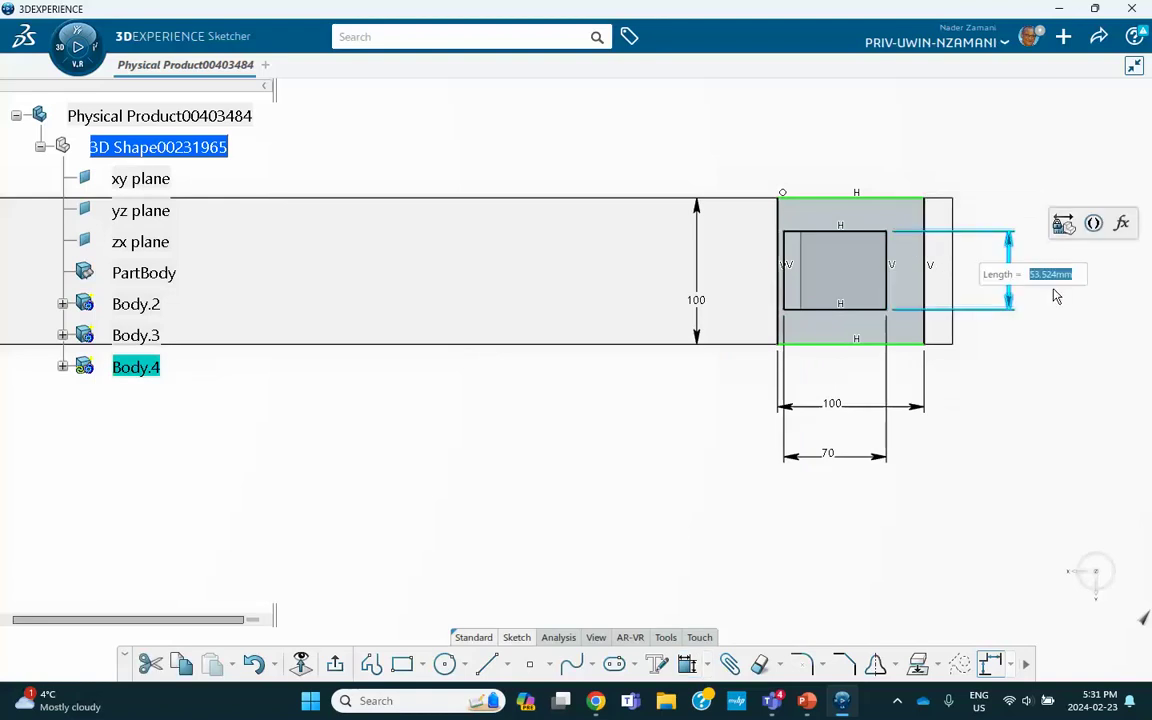
{"action": "type", "text": "700"}
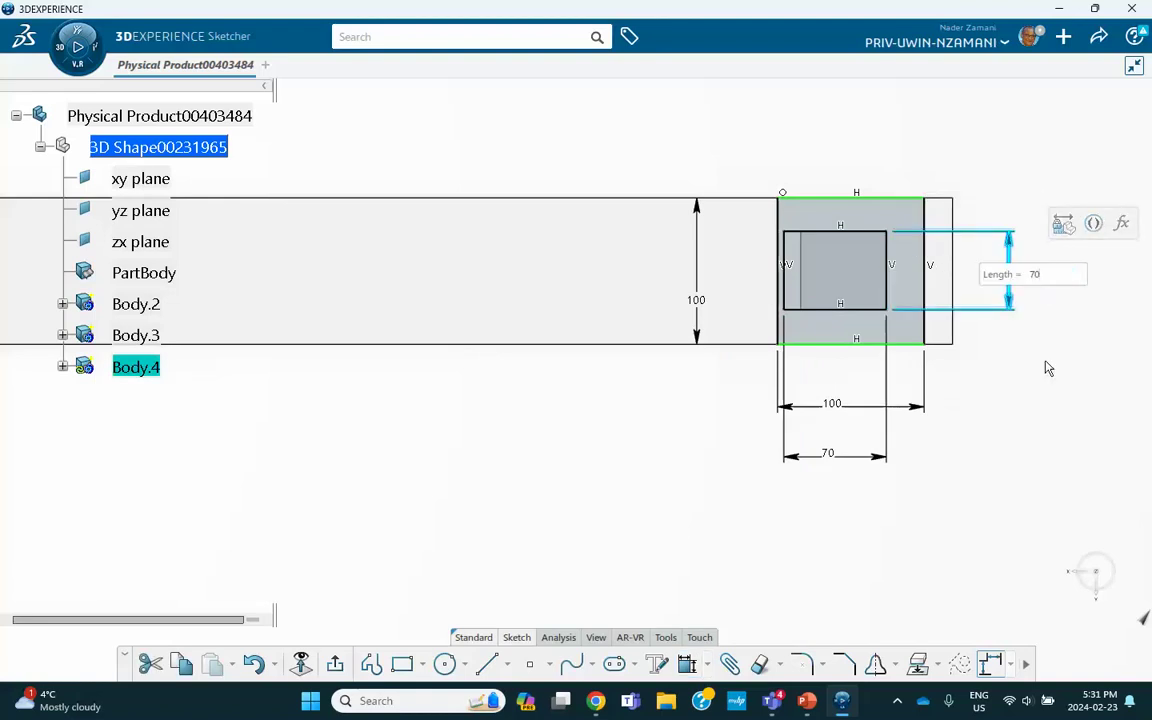
{"action": "key", "text": "Return"}
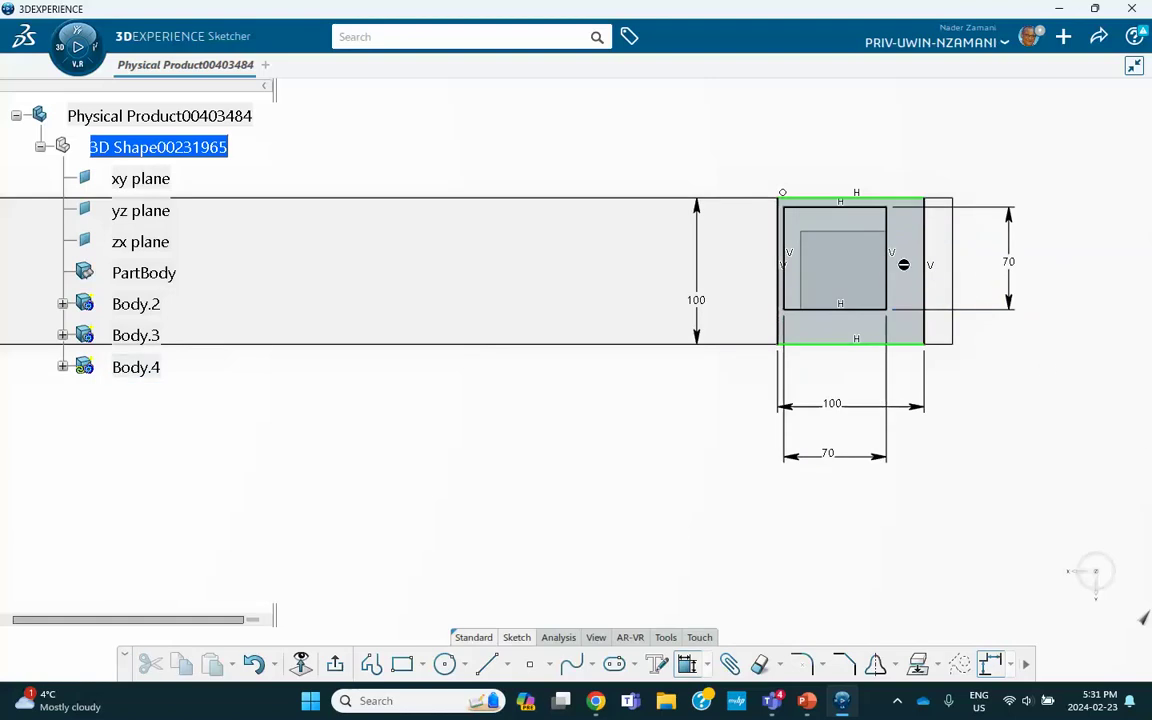
Constrain the distance between the right edges of the inner and outer squares to 15 mm
{"action": "left_click", "coordinate": [887, 235]}
{"action": "left_click", "coordinate": [923, 250], "text": "ctrl"}
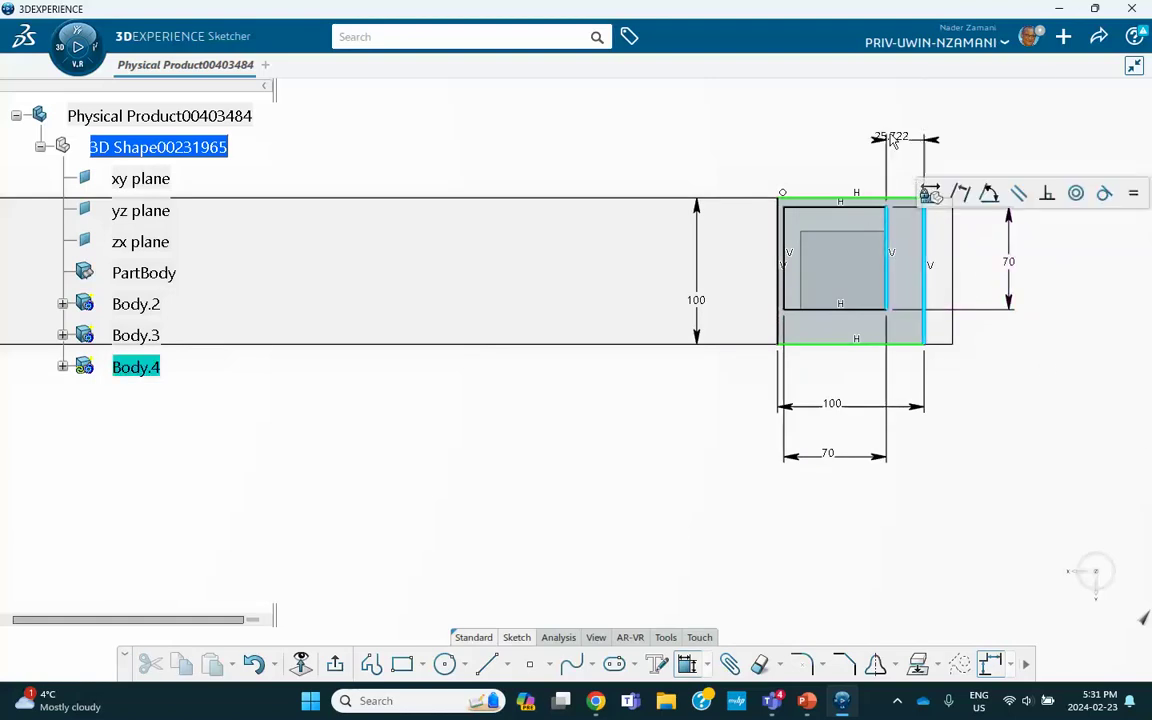
{"action": "left_click", "coordinate": [931, 193]}
{"action": "type", "text": "15"}
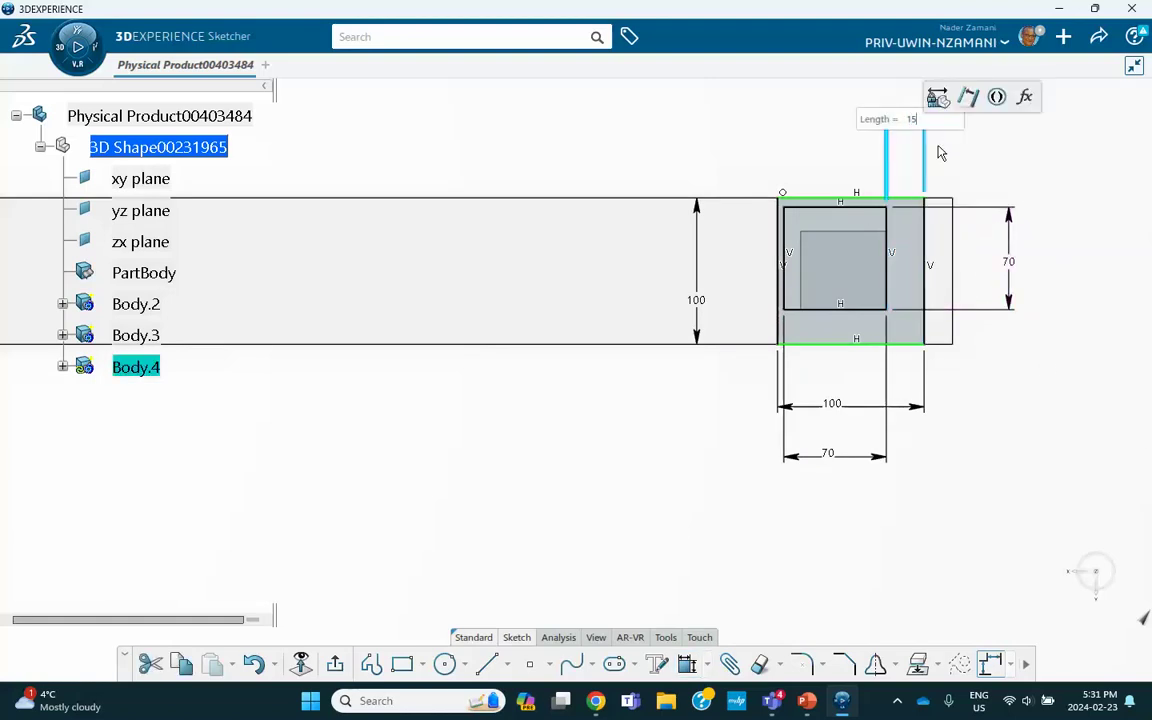
{"action": "key", "text": "Return"}
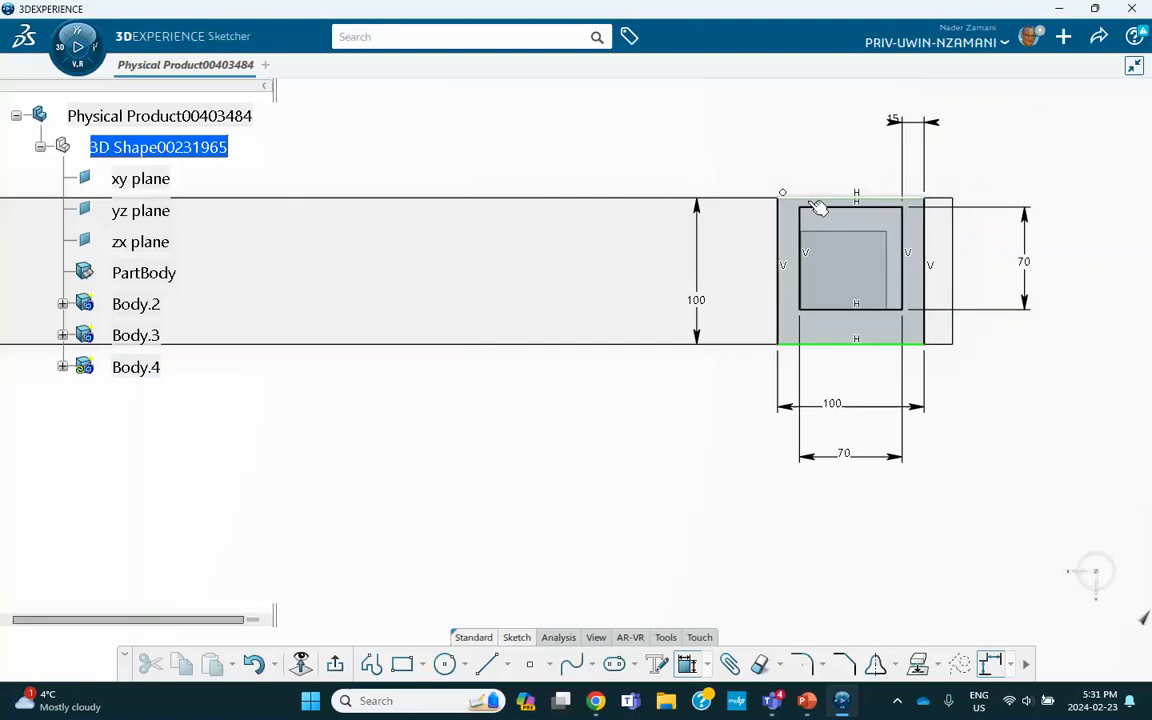
Constrain the distance between the upper edges of the inner and outer squares to 15 mm
{"action": "left_click", "coordinate": [815, 203]}
{"action": "left_click", "coordinate": [823, 212]}
{"action": "left_click", "coordinate": [750, 162]}
{"action": "type", "text": "1"}
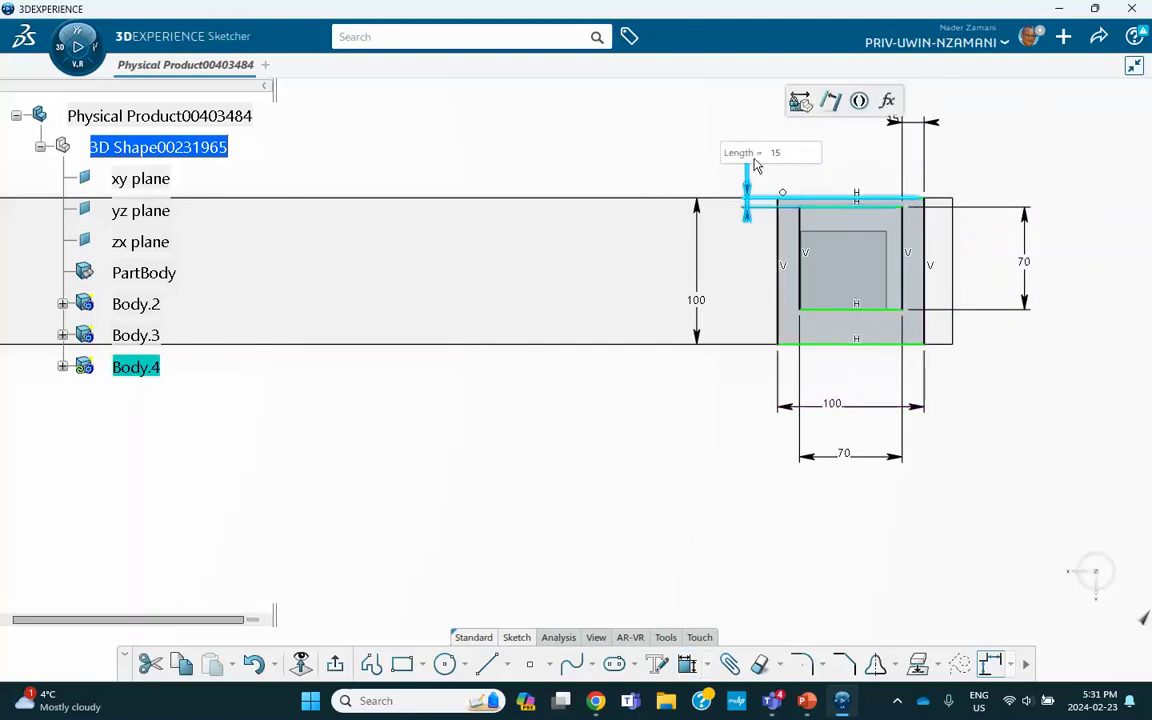
{"action": "type", "text": "5"}
{"action": "key", "text": "Return"}
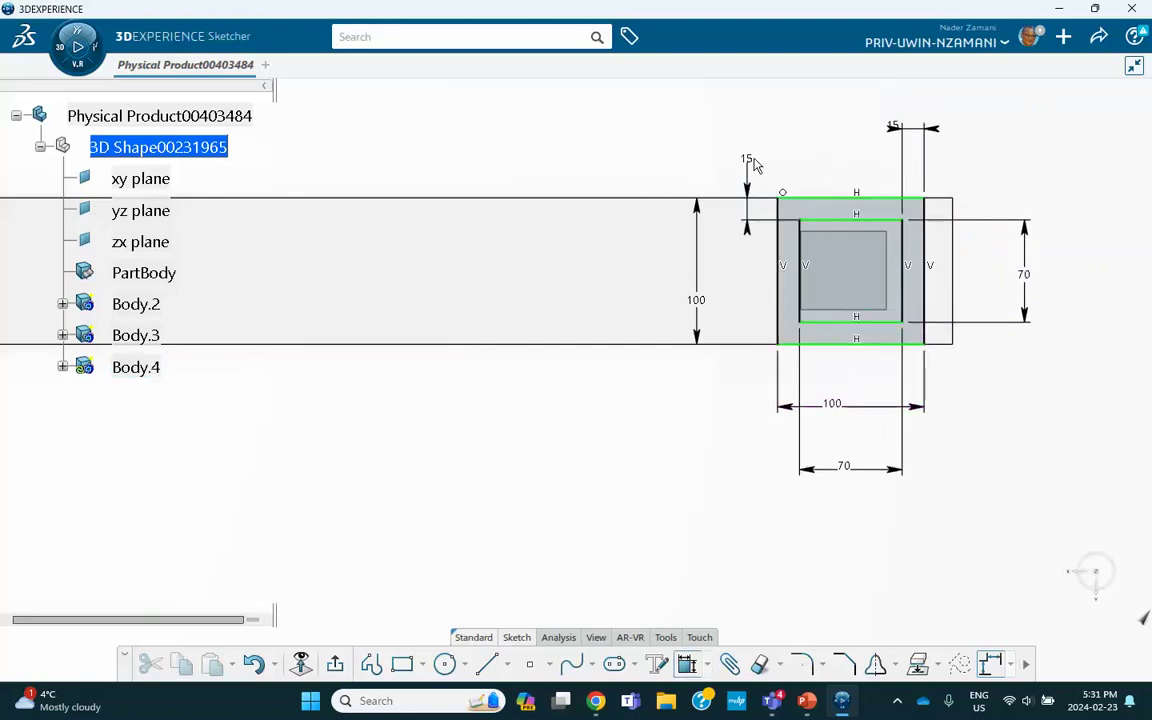
Constrain the outer square's right edge to be coincident with the end edge of the second beam
{"action": "left_click", "coordinate": [925, 226]}
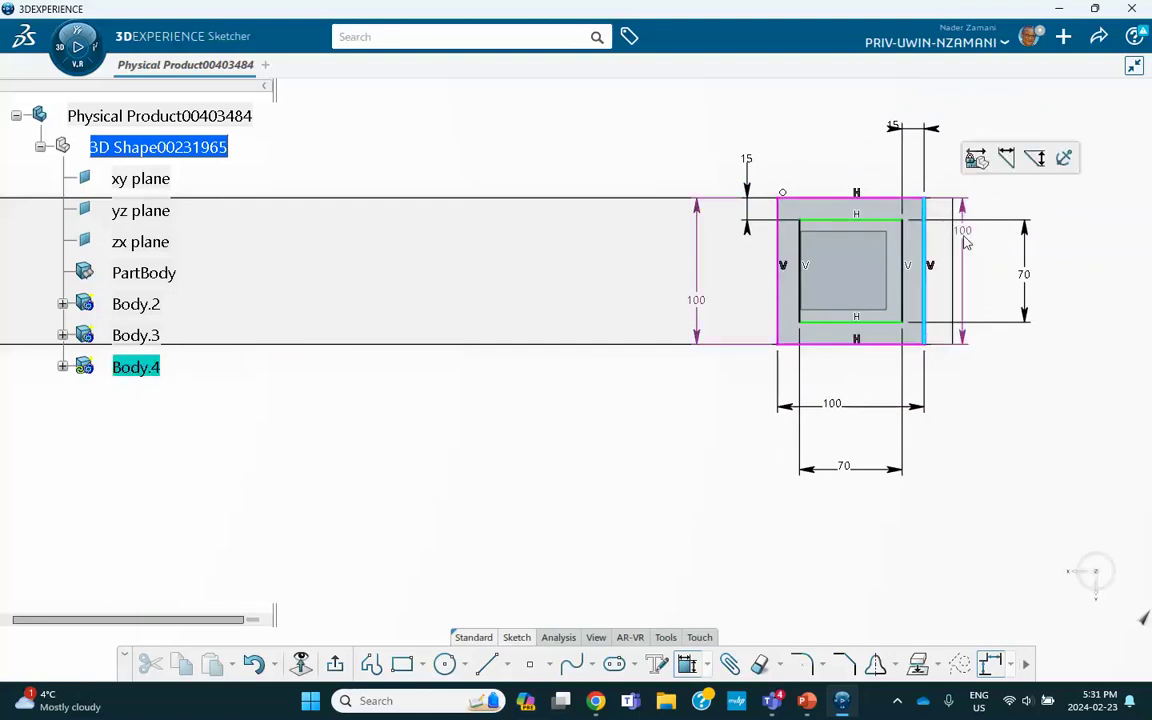
{"action": "key", "text": "Escape"}
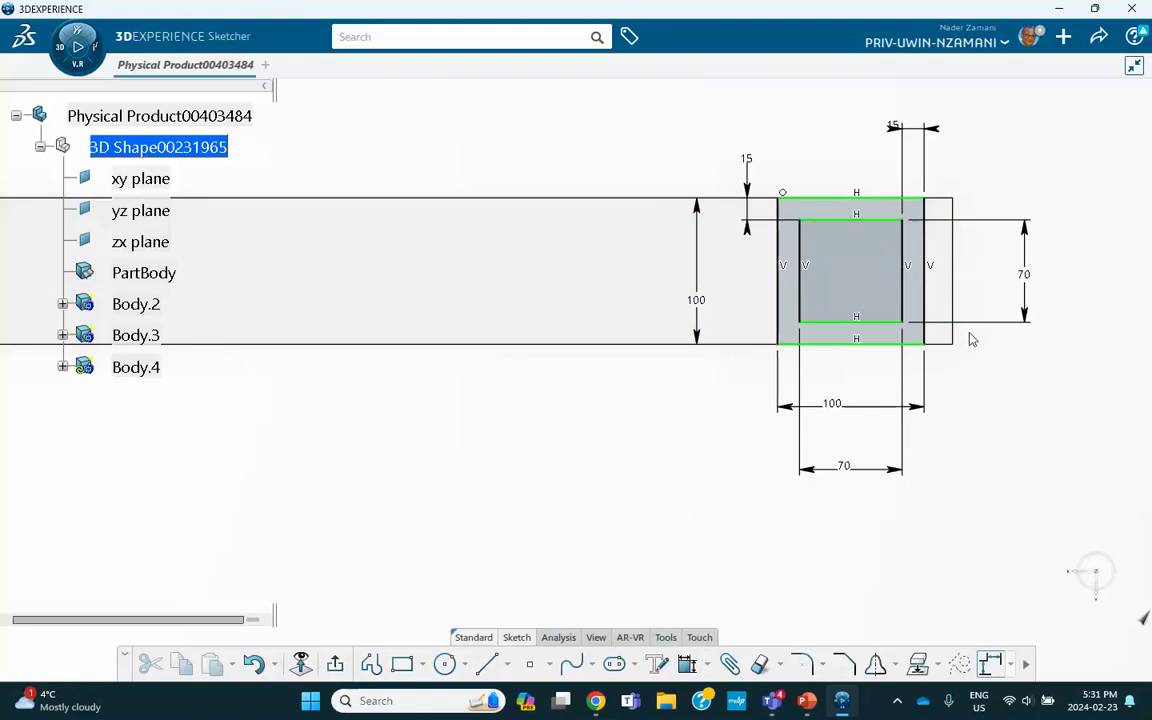
{"action": "left_click", "coordinate": [930, 291]}
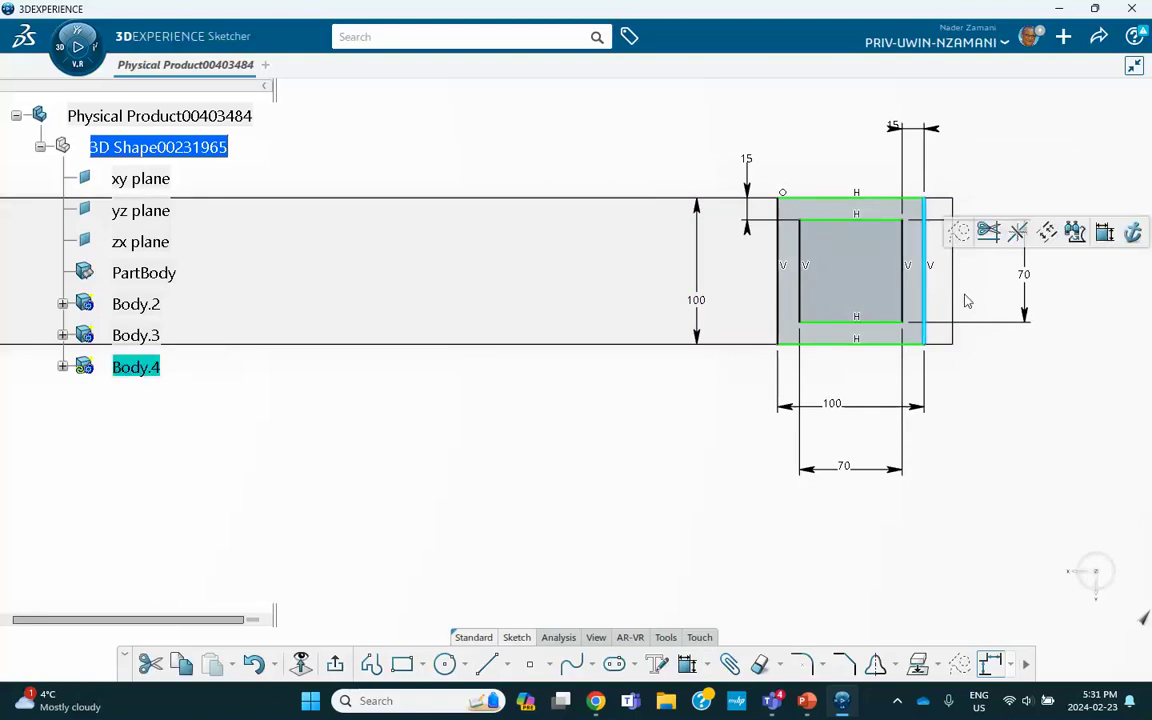
{"action": "left_click", "coordinate": [964, 284], "text": "ctrl"}
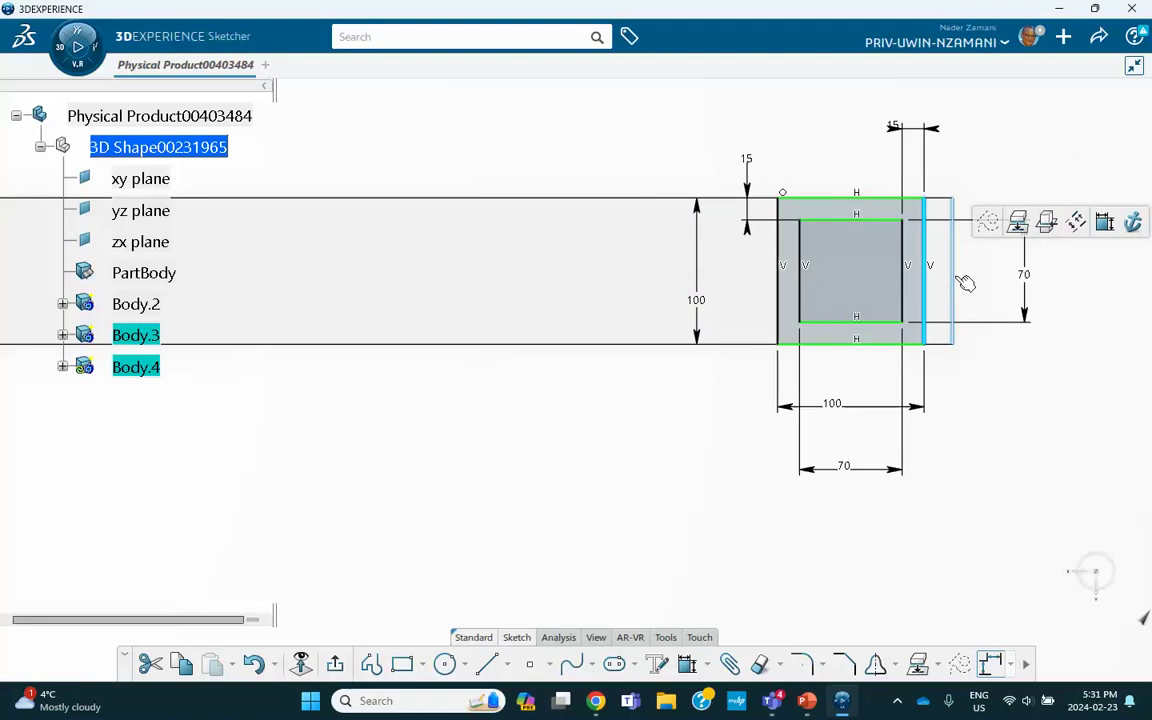
{"action": "right_click", "coordinate": [963, 284]}
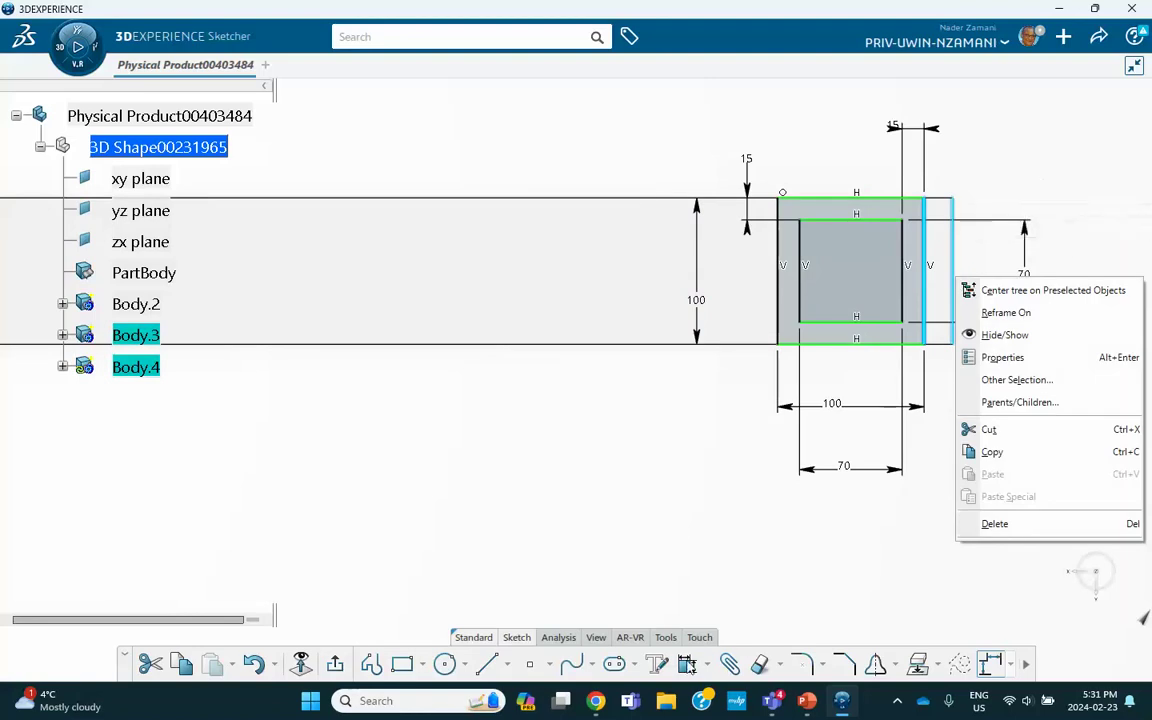
{"action": "left_click", "coordinate": [705, 673]}
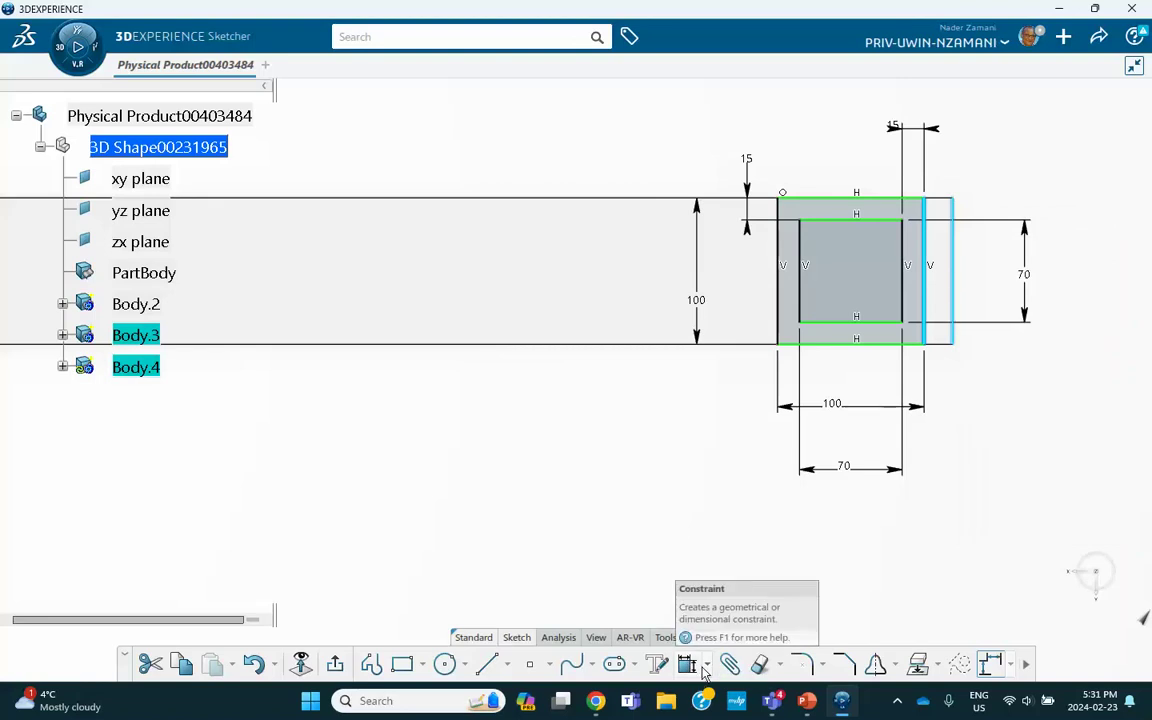
{"action": "left_click", "coordinate": [706, 667]}
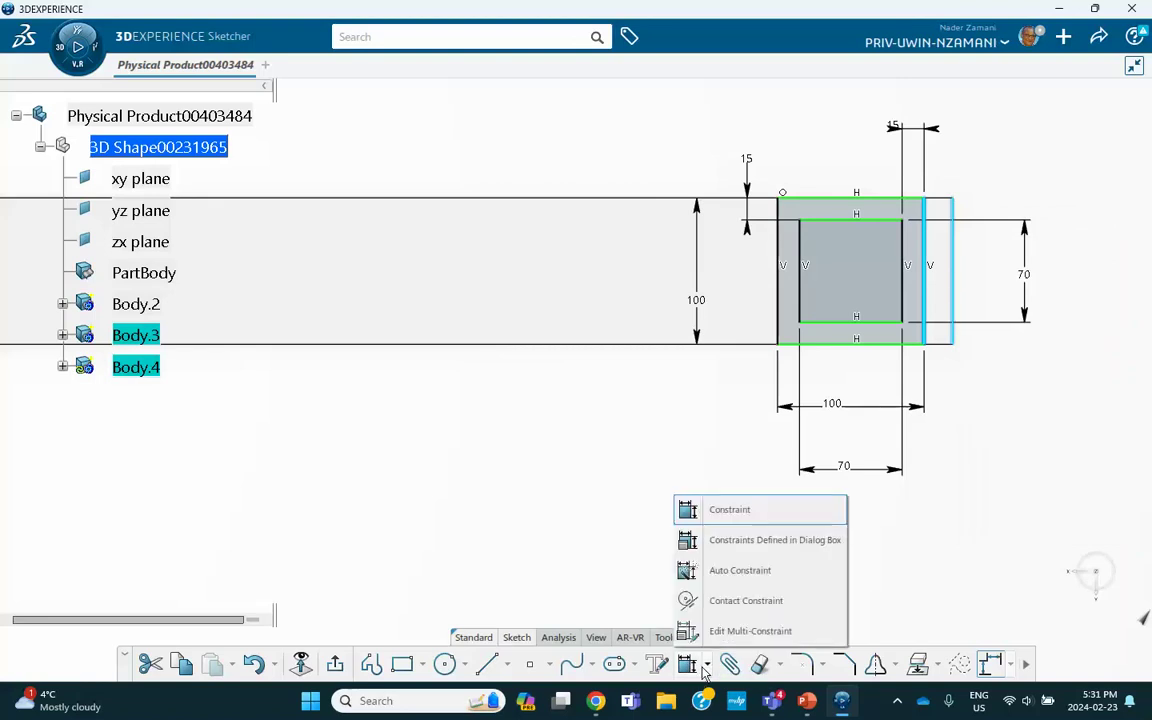
{"action": "left_click", "coordinate": [727, 540]}
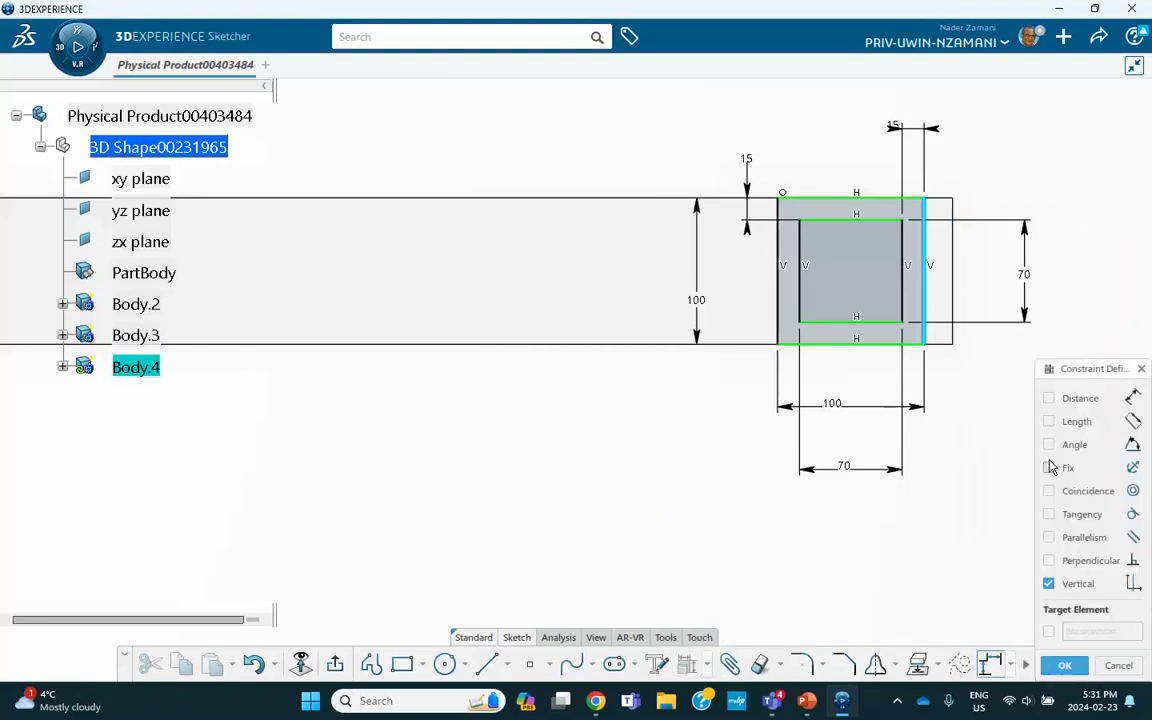
{"action": "left_click", "coordinate": [1048, 490]}
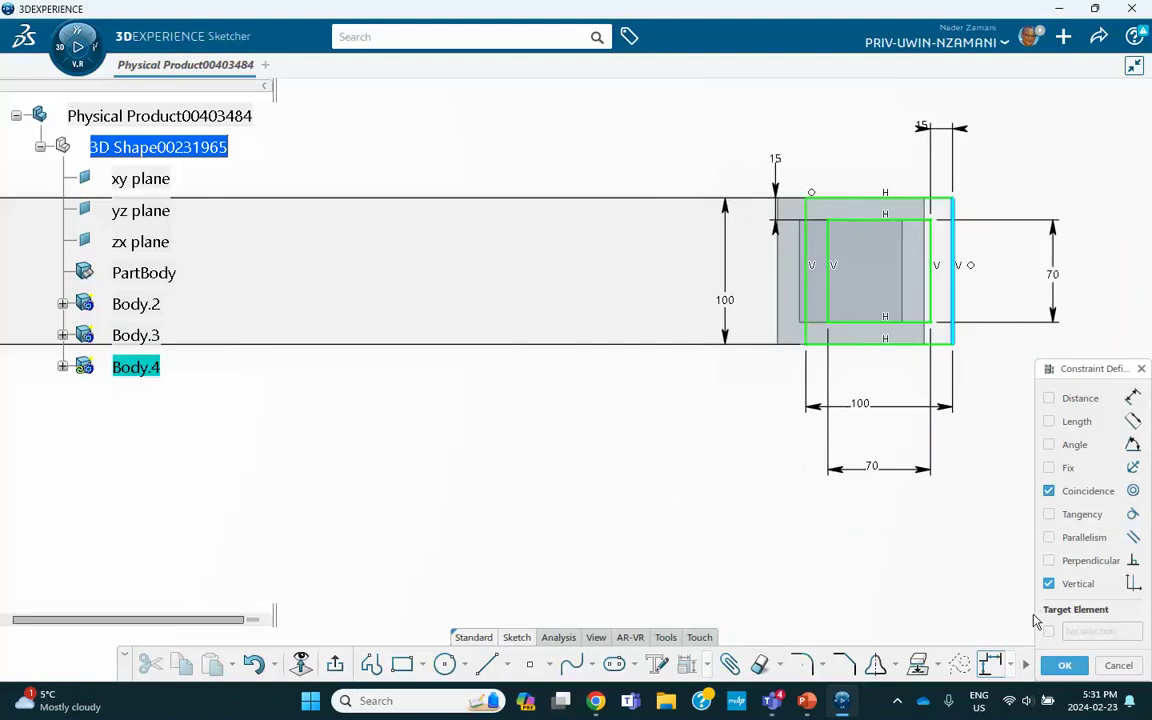
{"action": "left_click", "coordinate": [1060, 664]}
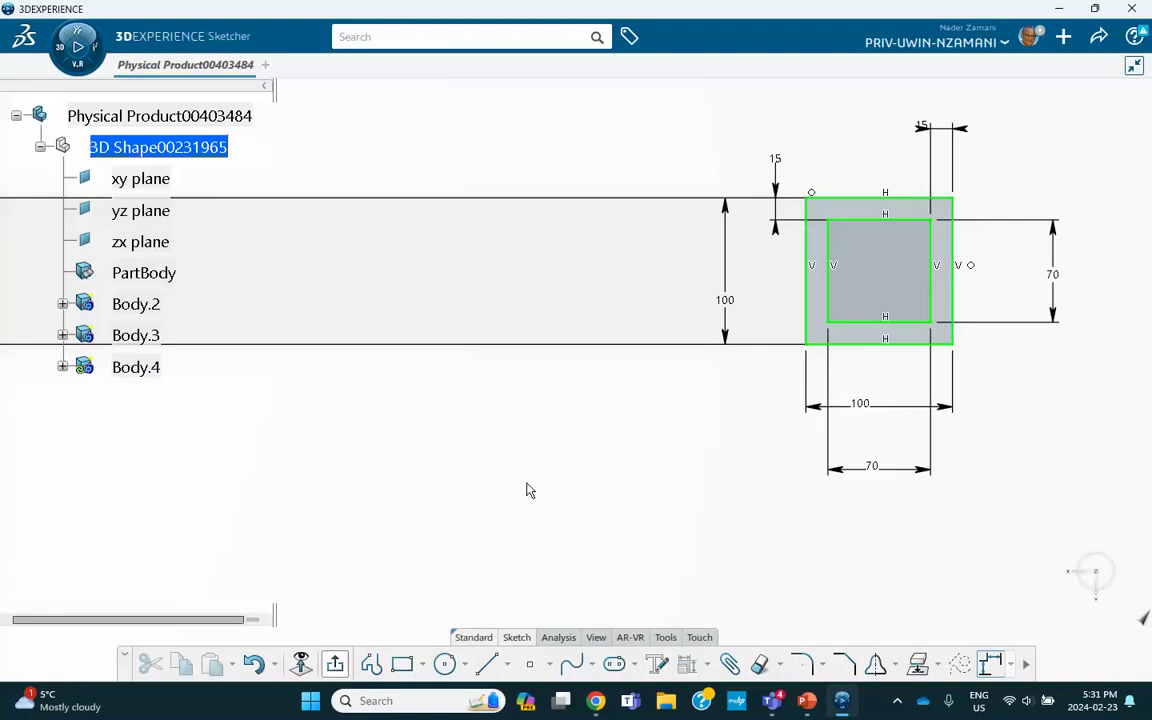
Exit the sketch and pad the hollow square profile to a length of 1000 mm in Body.4
{"action": "left_click", "coordinate": [324, 670]}
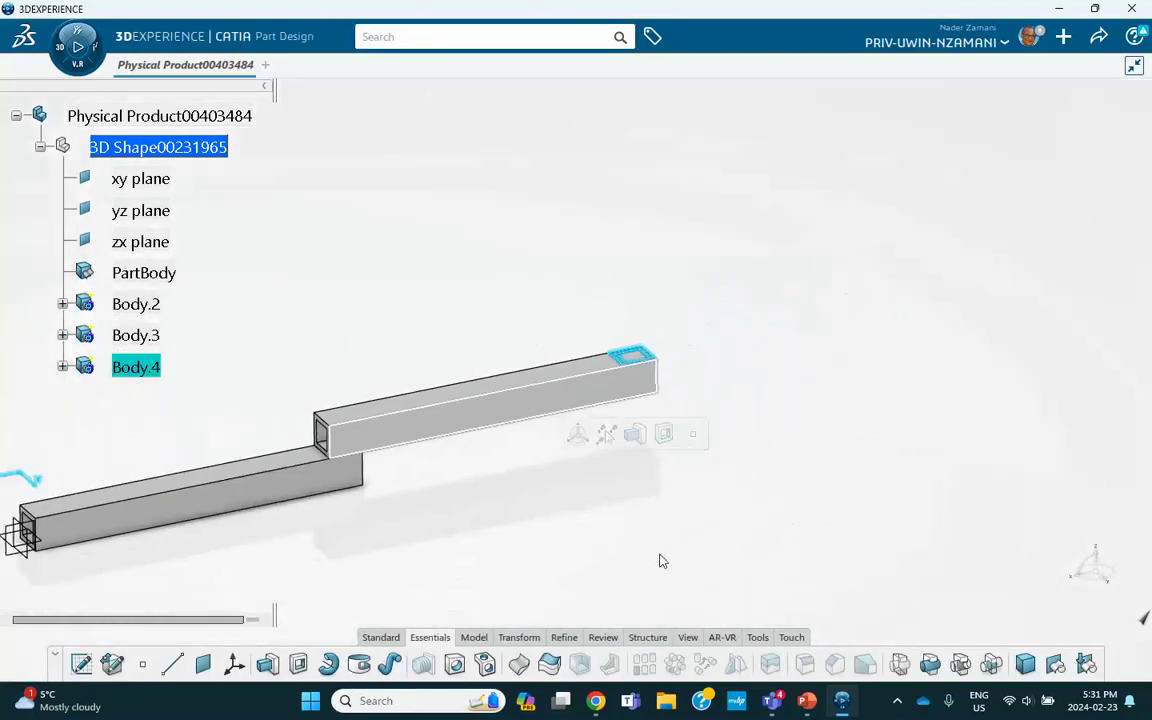
{"action": "left_click", "coordinate": [267, 664]}
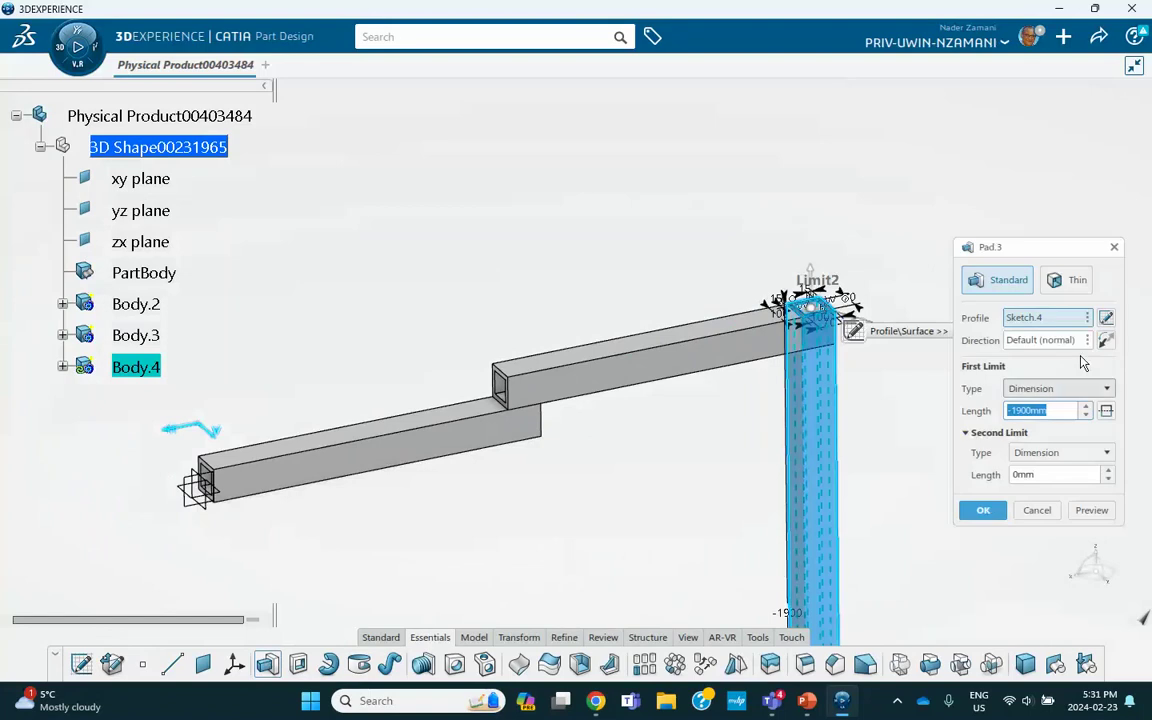
{"action": "left_click", "coordinate": [1106, 340]}
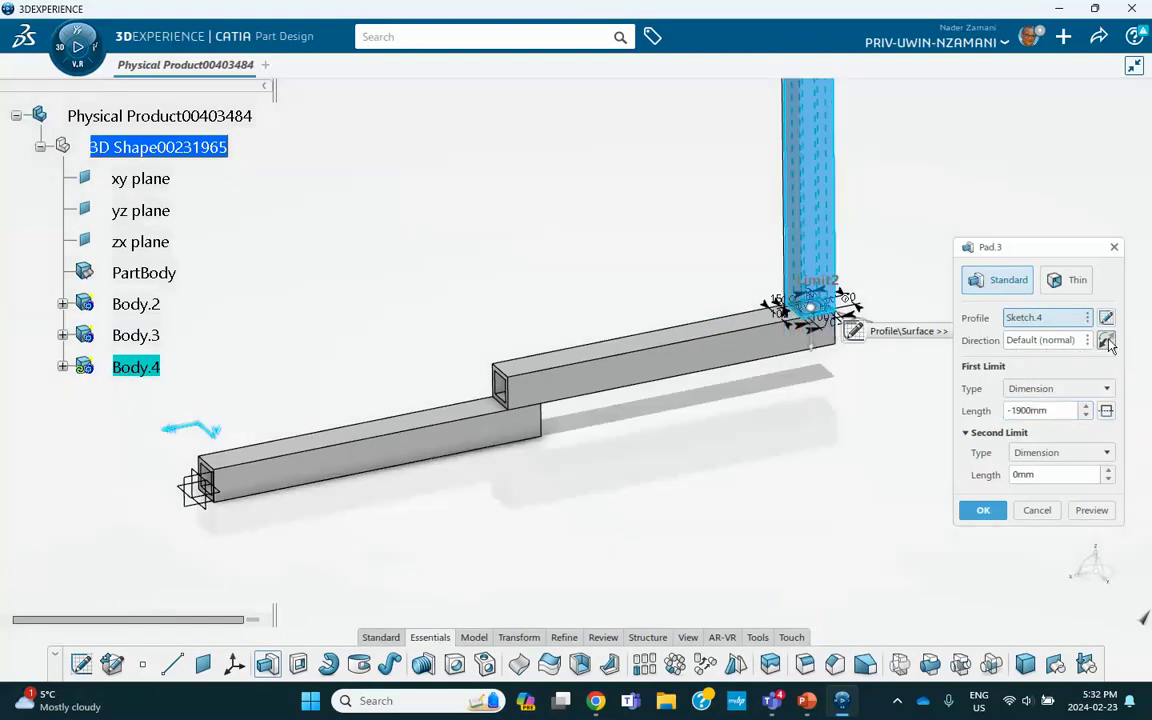
{"action": "double_click", "coordinate": [1012, 410]}
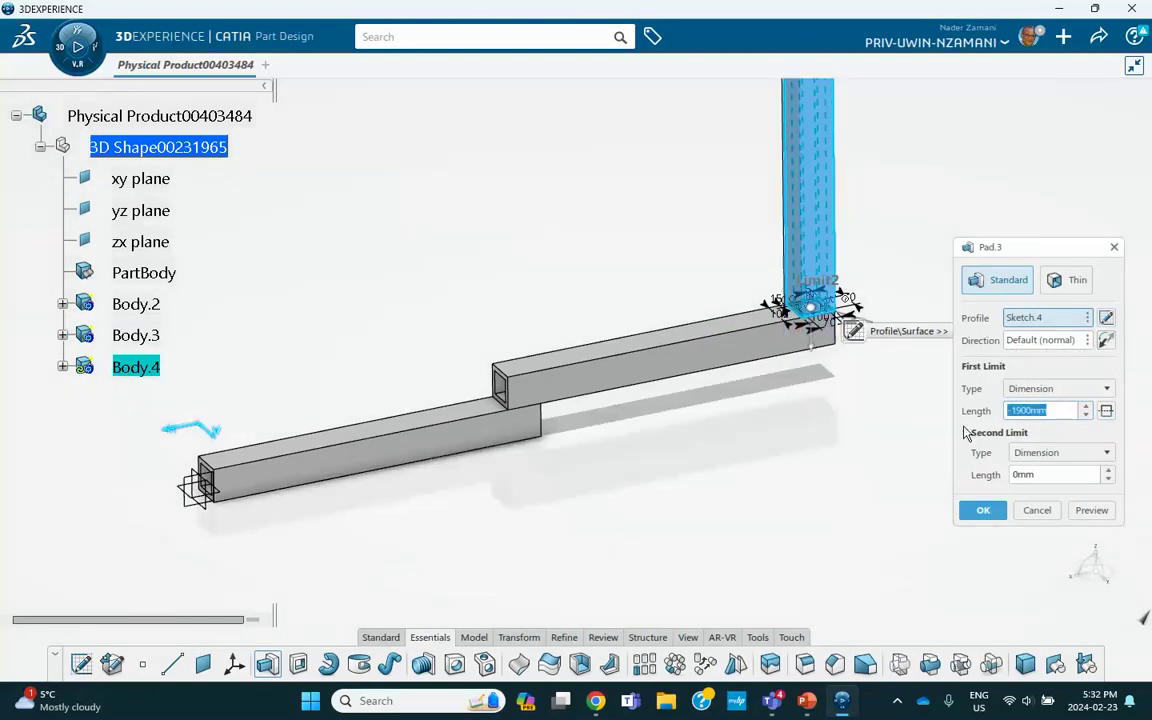
{"action": "type", "text": "1000"}
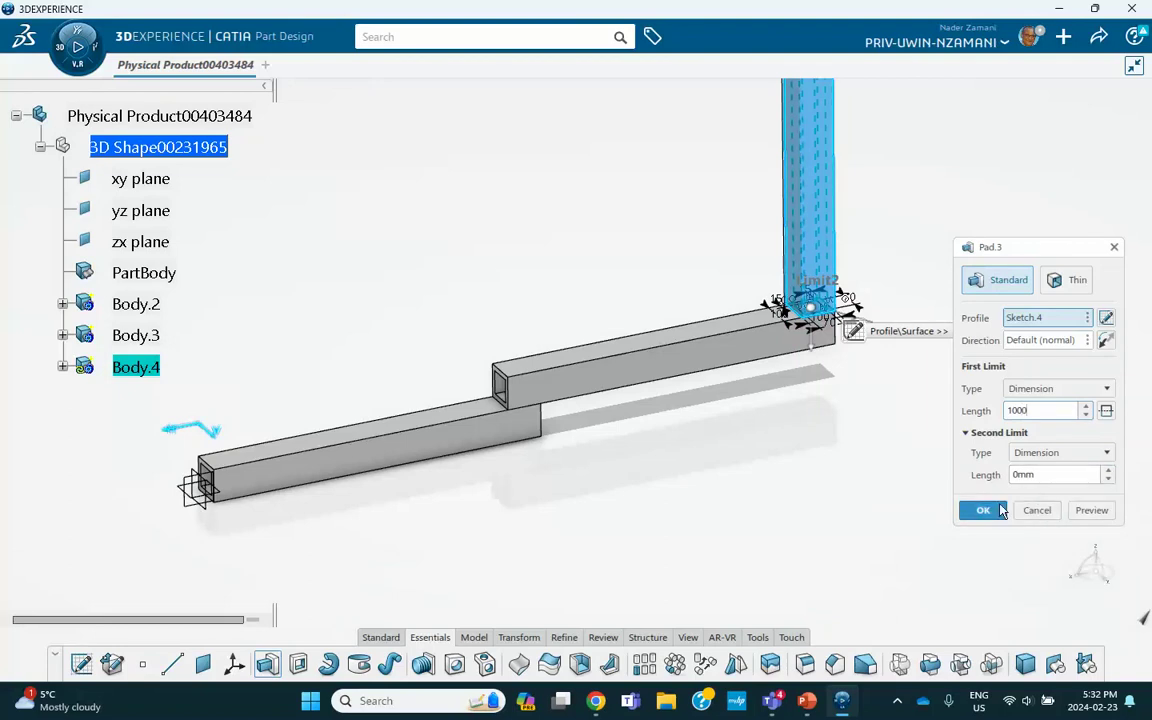
{"action": "left_click", "coordinate": [981, 513]}
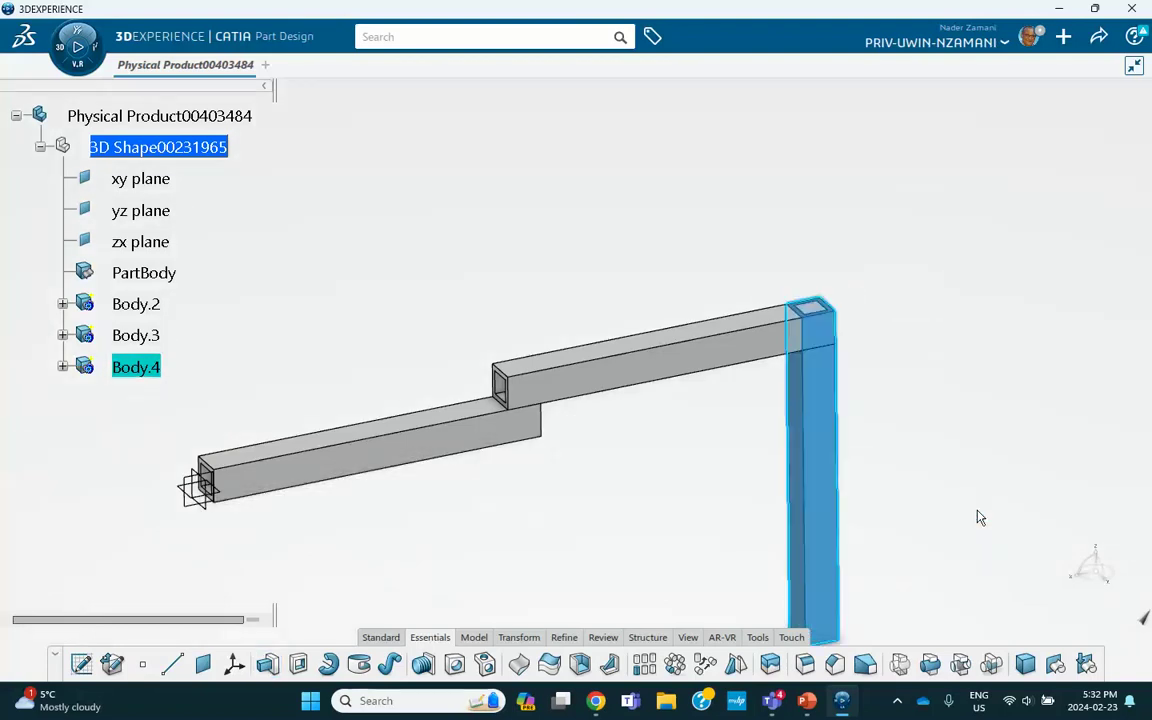
Reverse the third beam's pad direction so that it extends upward from the second beam
{"action": "double_click", "coordinate": [813, 470]}
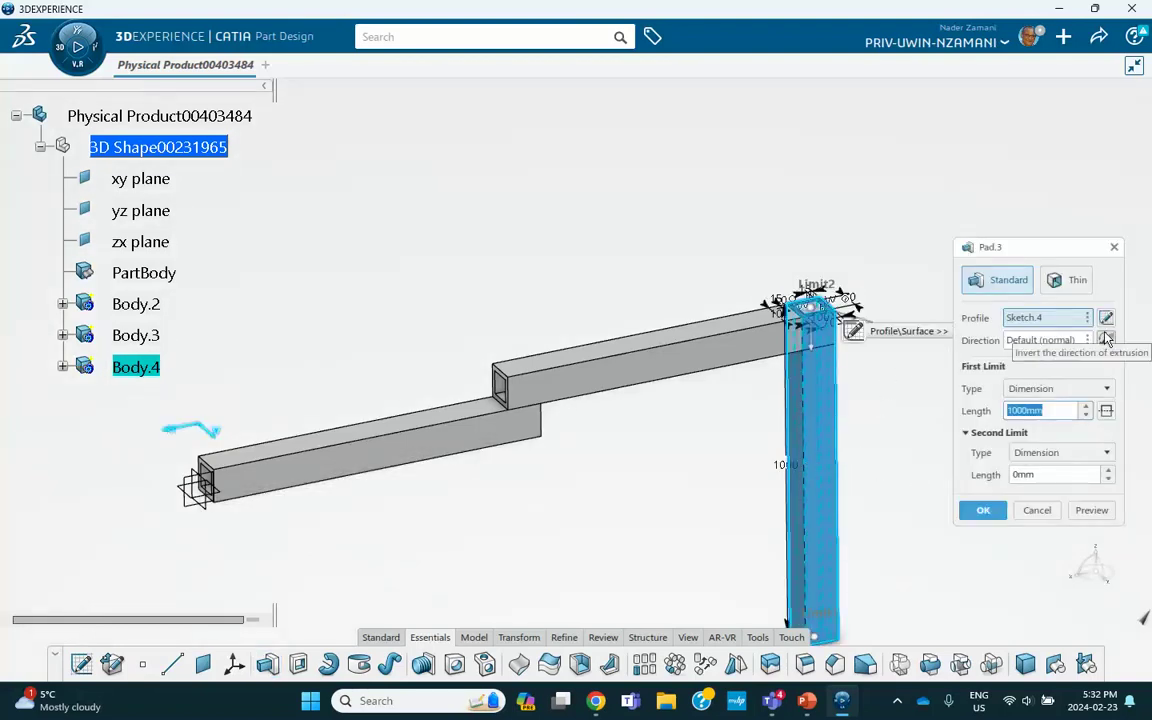
{"action": "left_click", "coordinate": [1105, 340]}
{"action": "left_click", "coordinate": [983, 510]}
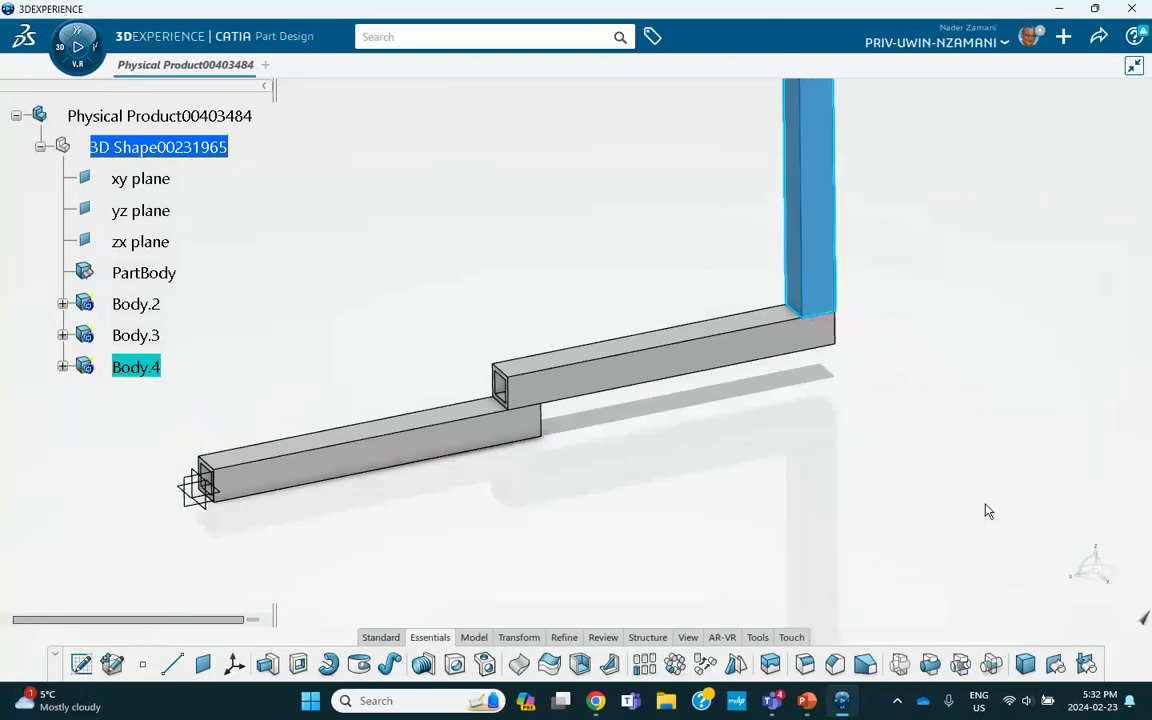
{"action": "scroll", "coordinate": [920, 373], "scroll_direction": "down", "scroll_amount": 3}
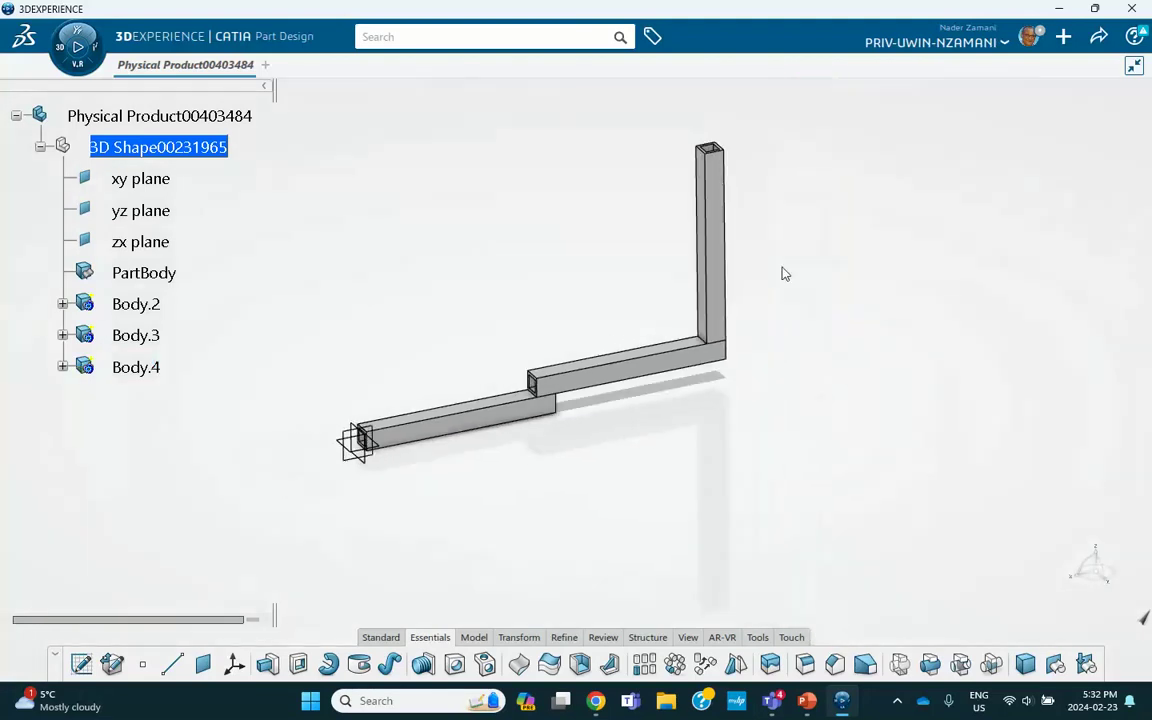
Switch to the PowerPoint reference slide and compare its three-body structure with the model in 3DEXPERIENCE
{"action": "key", "text": "alt+Tab"}
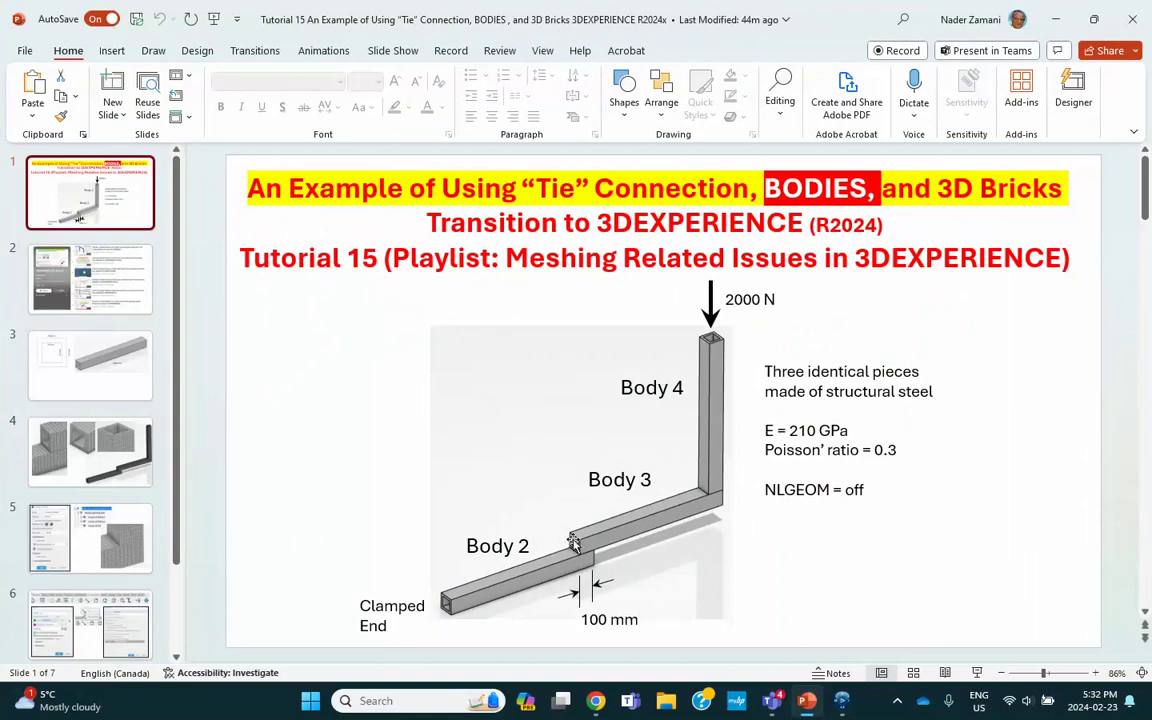
{"action": "key", "text": "alt+Tab"}
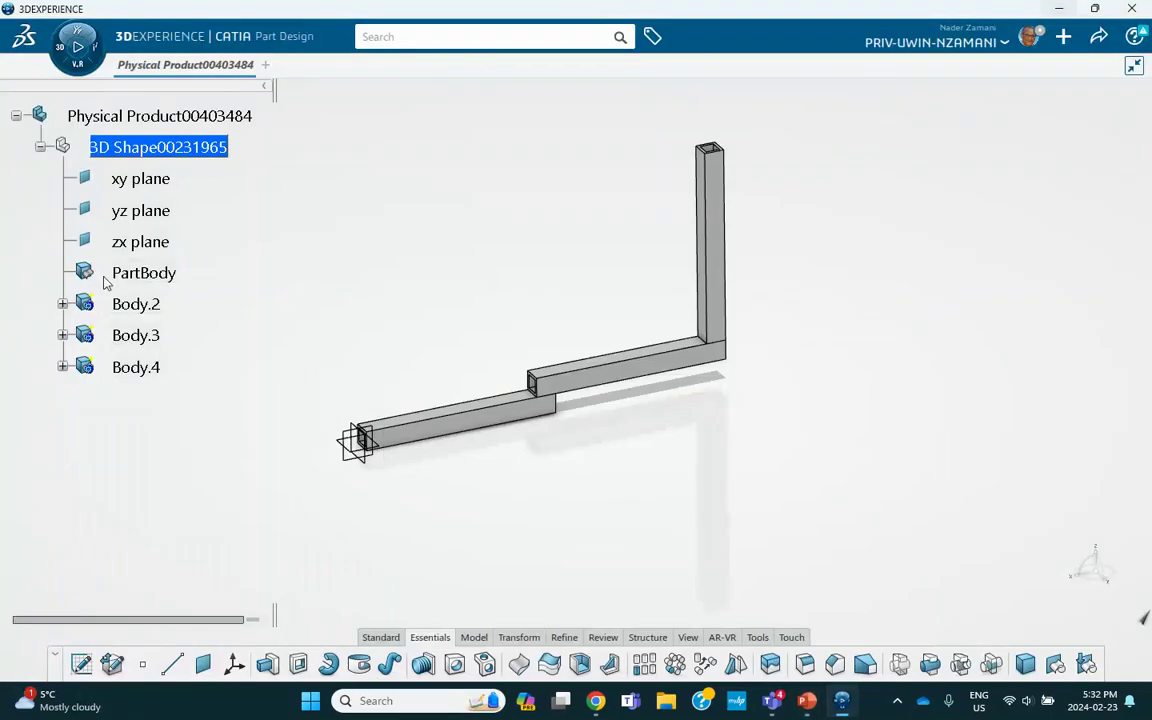
{"action": "middle_click_drag", "start_coordinate": [537, 249], "coordinate": [577, 266]}
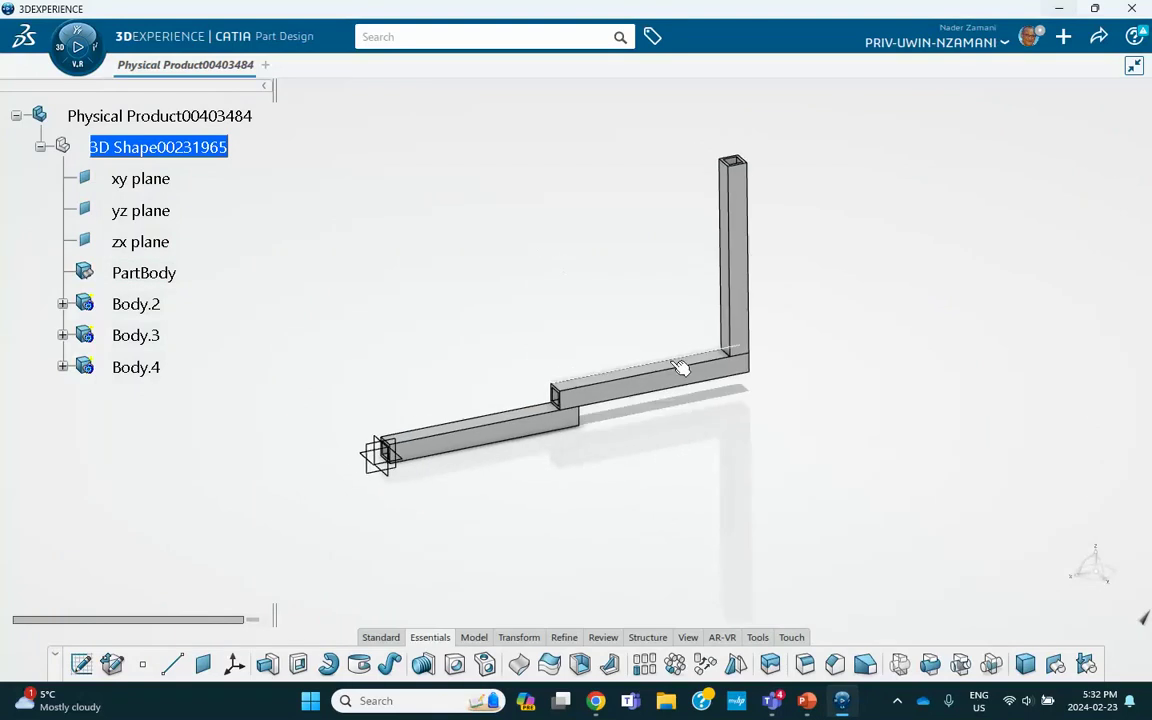
{"action": "left_click", "coordinate": [758, 638]}
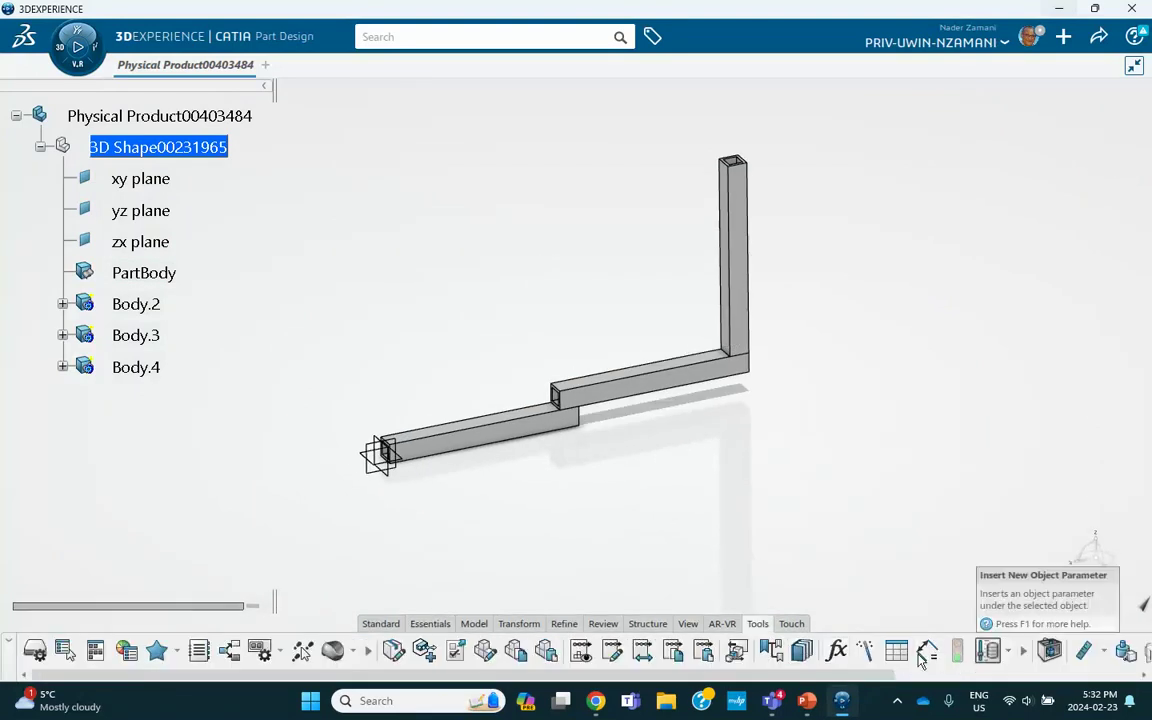
{"action": "left_click", "coordinate": [352, 651]}
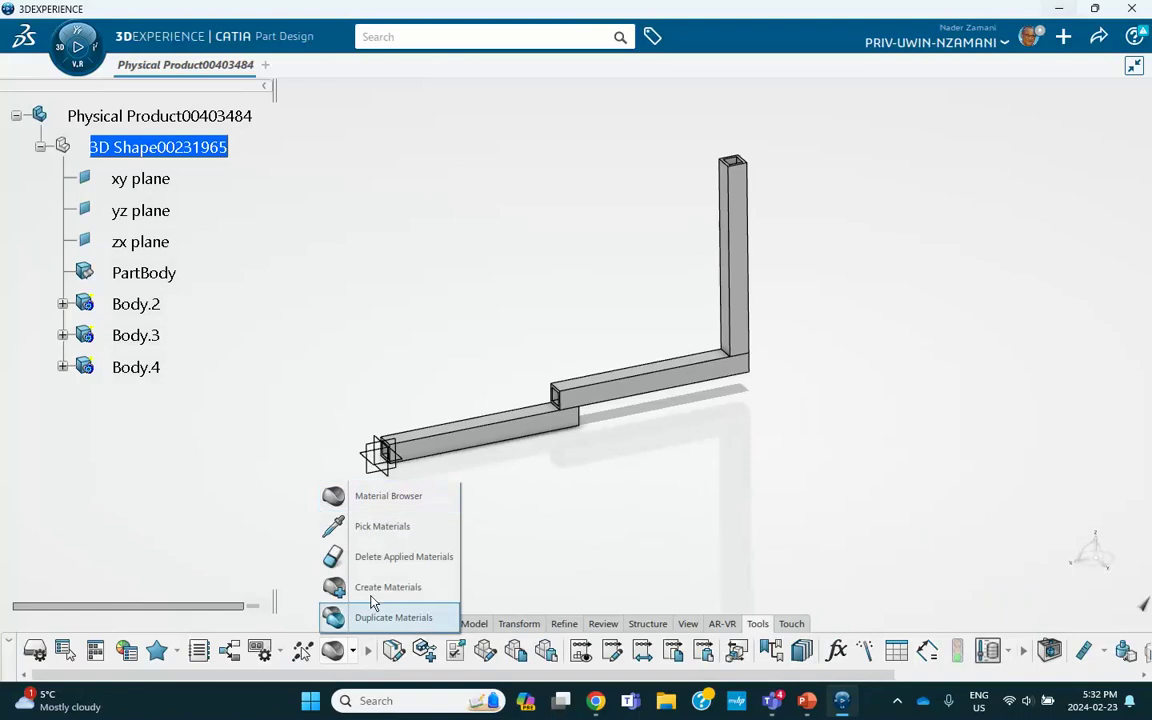
{"action": "left_click", "coordinate": [390, 497]}
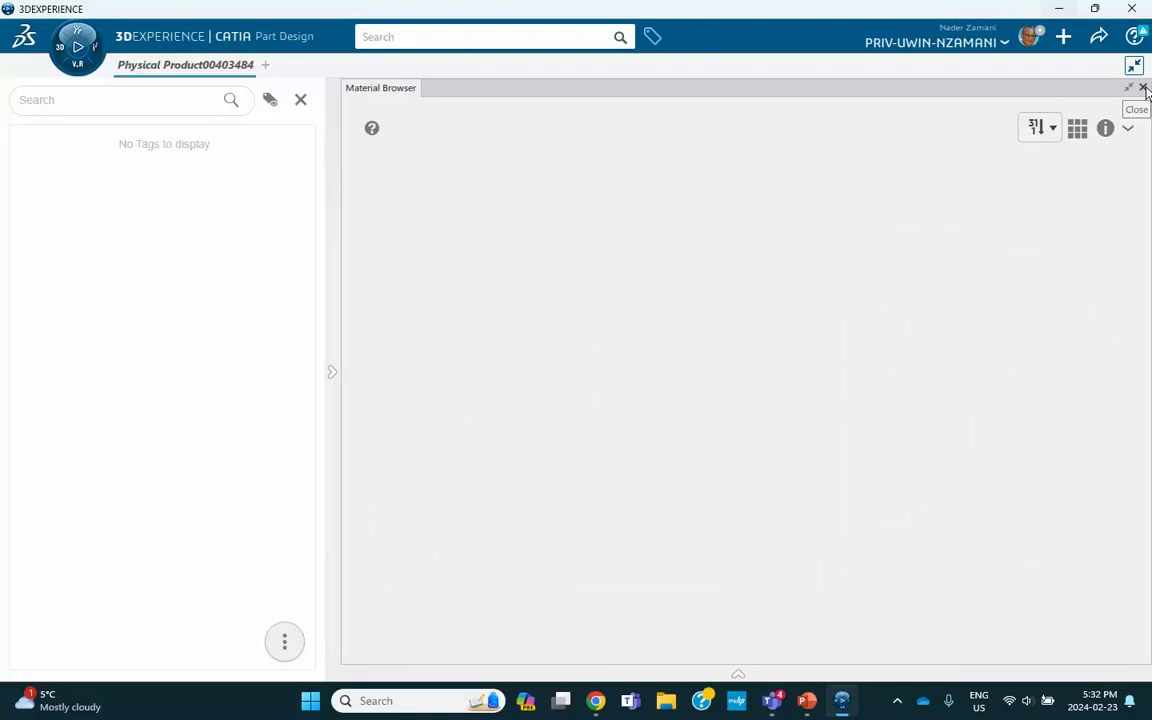
{"action": "left_click", "coordinate": [1144, 88]}
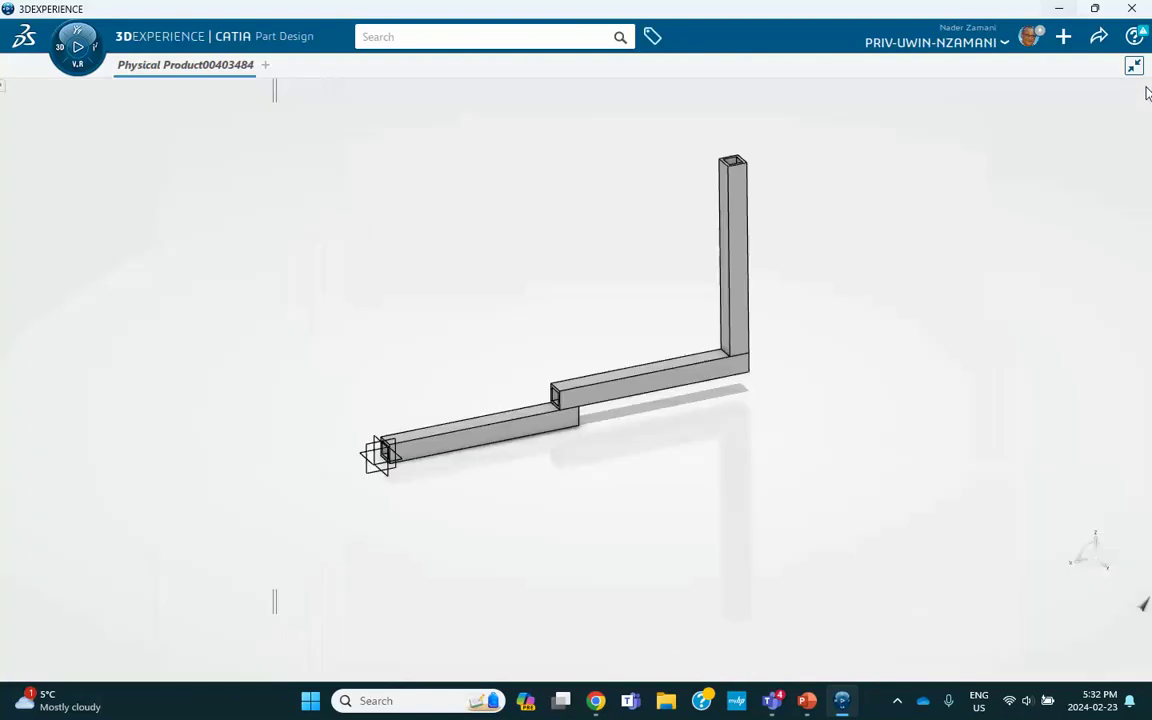
Create one core material named "Feb 23 2024 Steel" with only the Simulation Domain included
{"action": "left_click", "coordinate": [356, 652]}
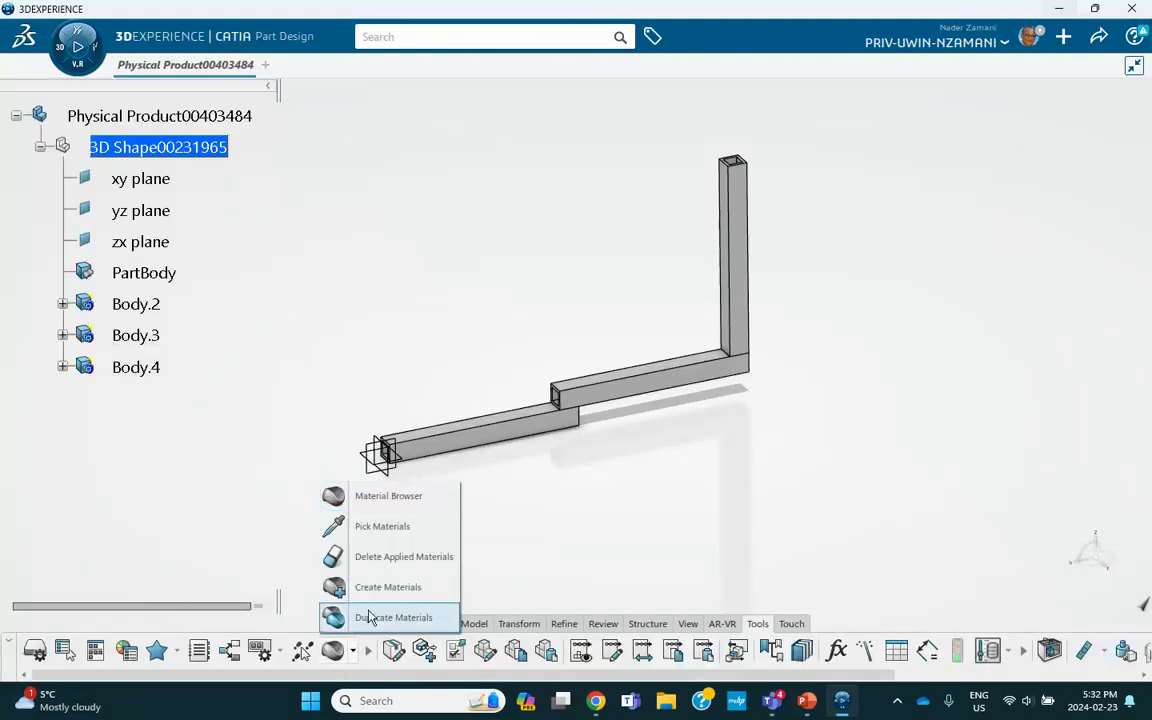
{"action": "left_click", "coordinate": [398, 598]}
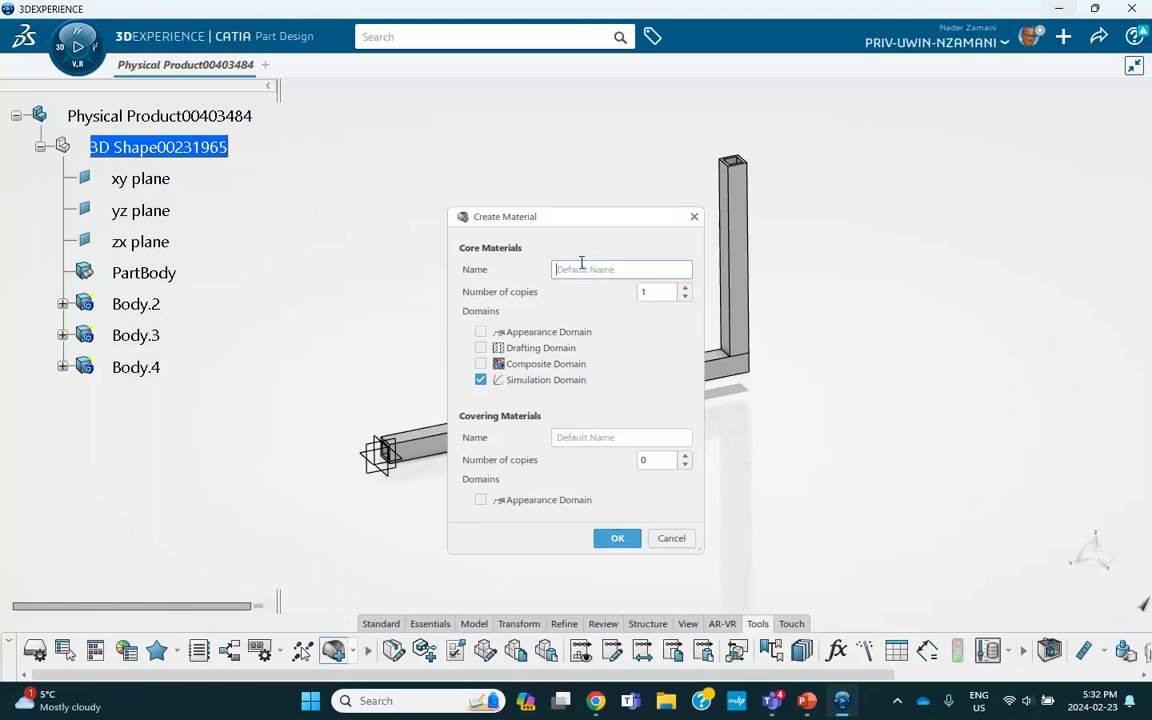
{"action": "type", "text": "Feb 23 2024 Steel"}
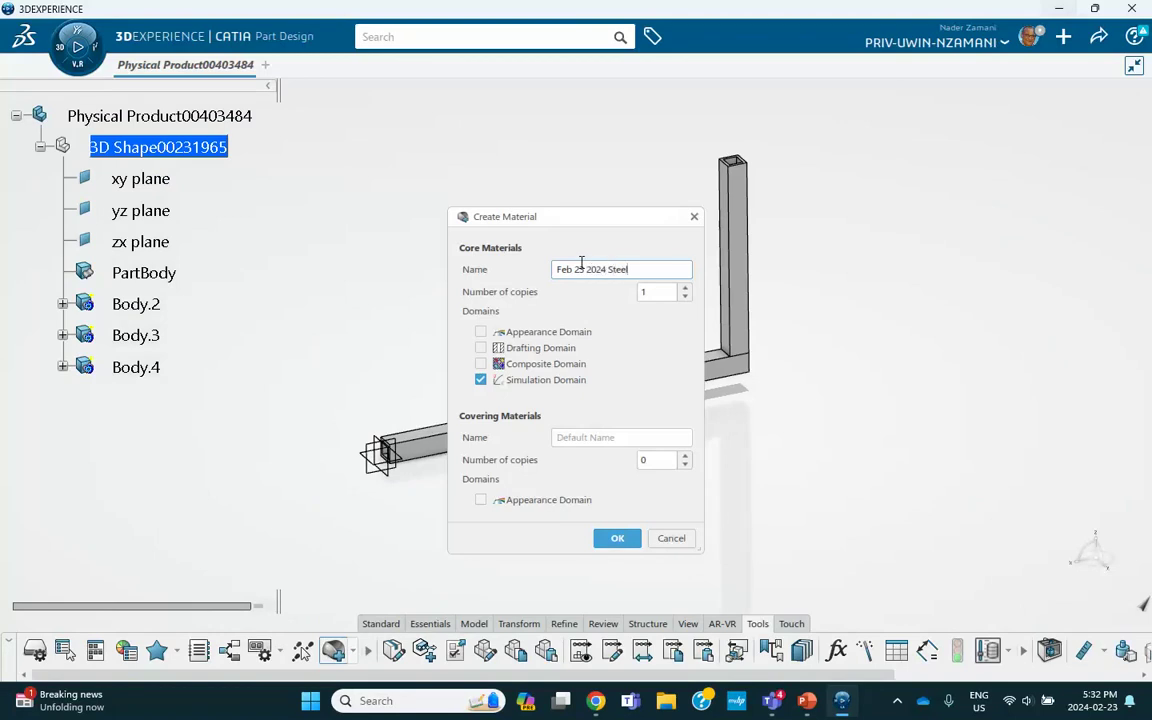
{"action": "left_click", "coordinate": [618, 540]}
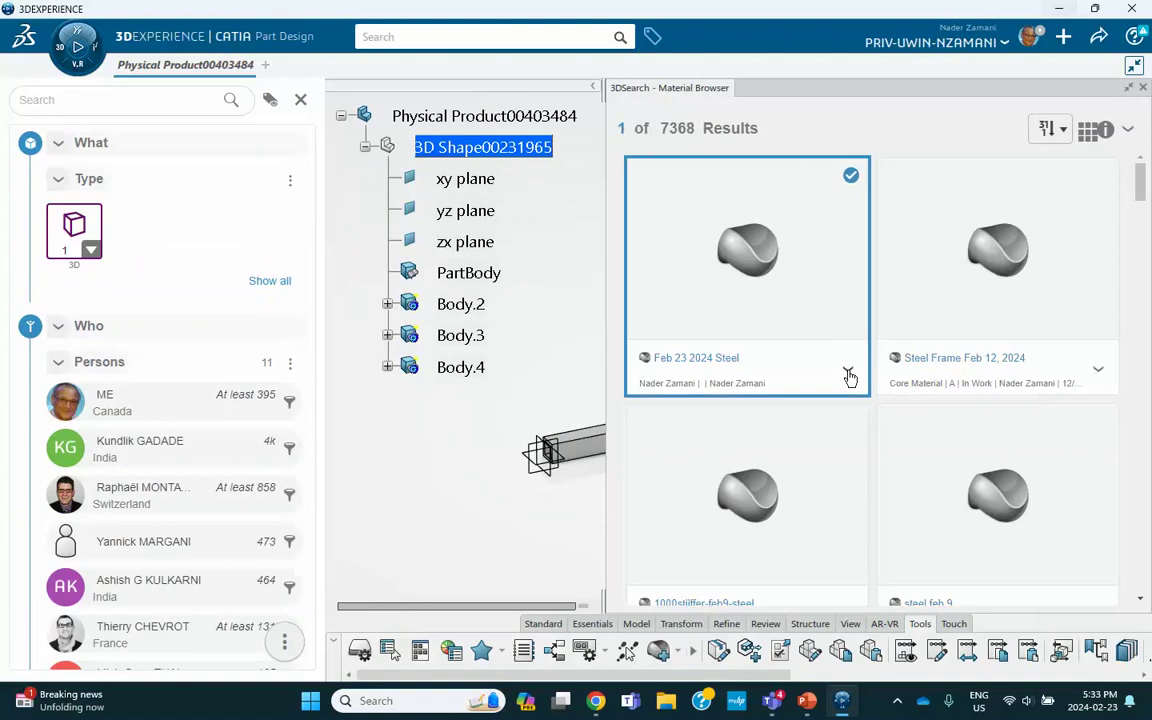
Apply the Feb 23 2024 Steel material to the 3D Shape and close the material search results
{"action": "left_click", "coordinate": [847, 370]}
{"action": "left_click", "coordinate": [897, 452]}
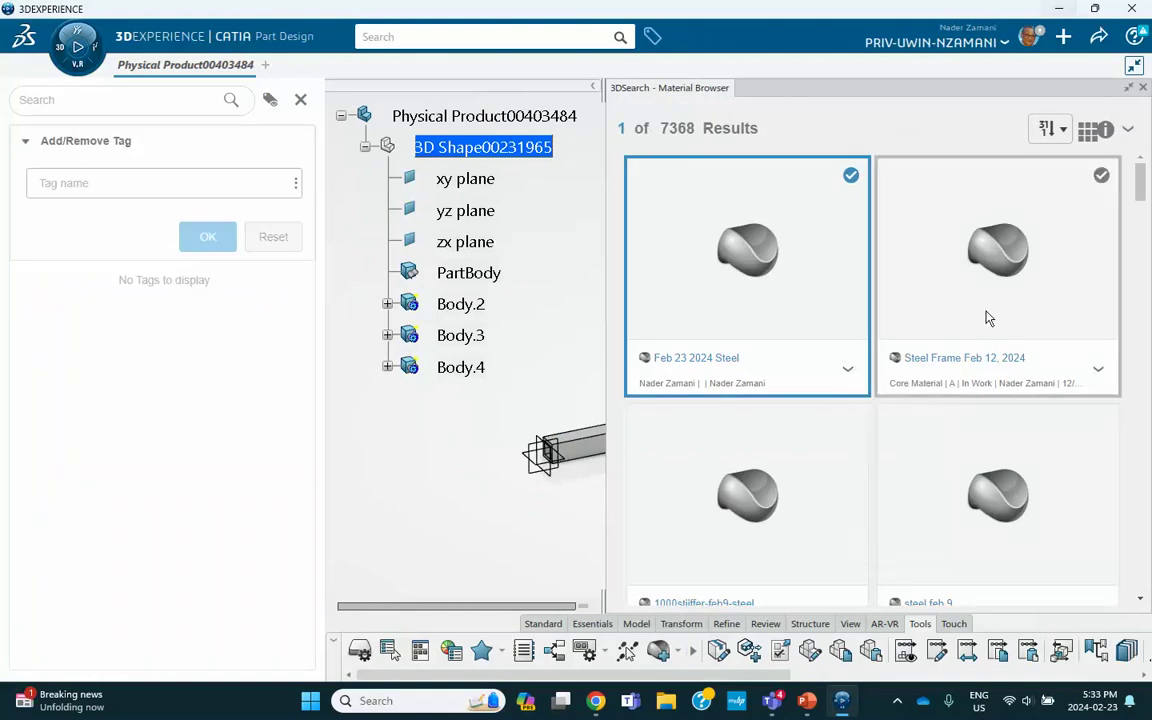
{"action": "left_click", "coordinate": [1143, 88]}
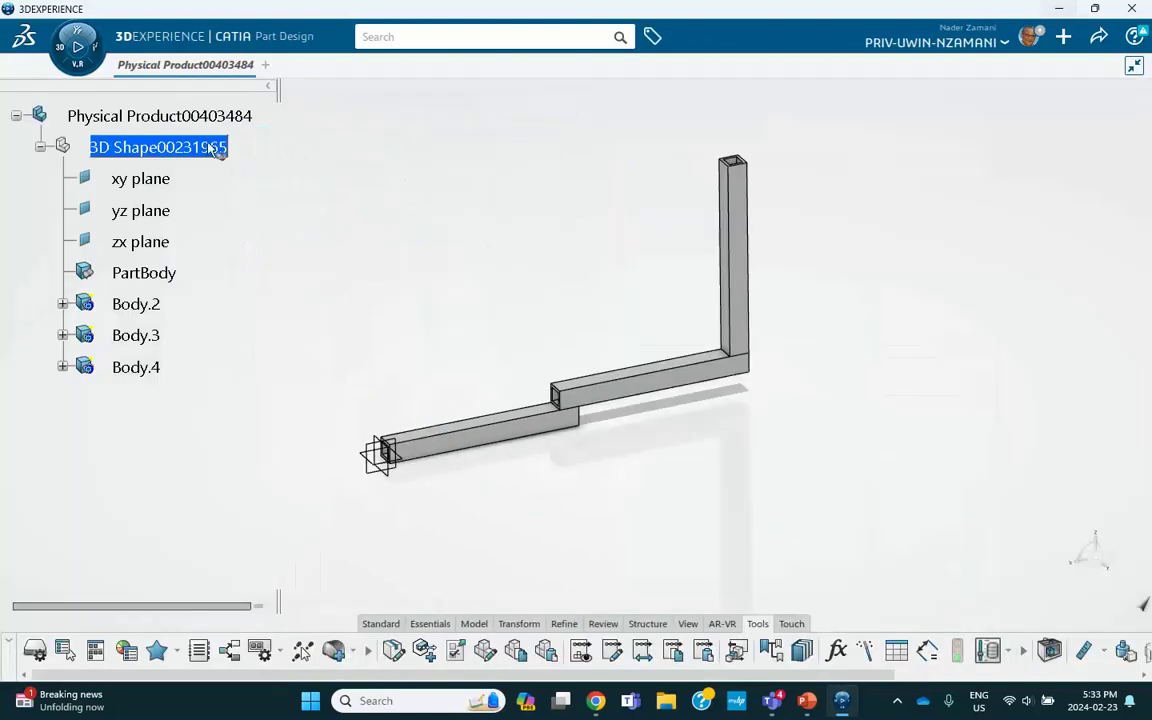
{"action": "left_click", "coordinate": [377, 133]}
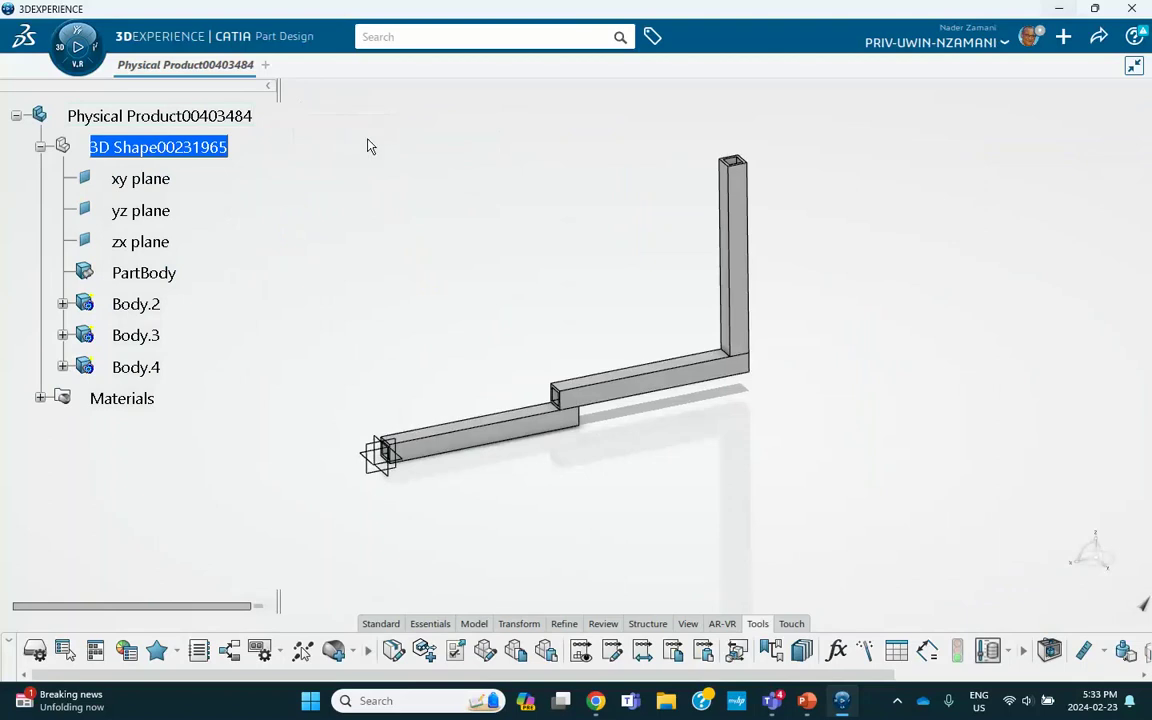
Open the Feb 23 2024 Steel simulation definition and enable the Abaqus Multiphysics mechanical Elastic behavior
{"action": "left_click", "coordinate": [40, 398]}
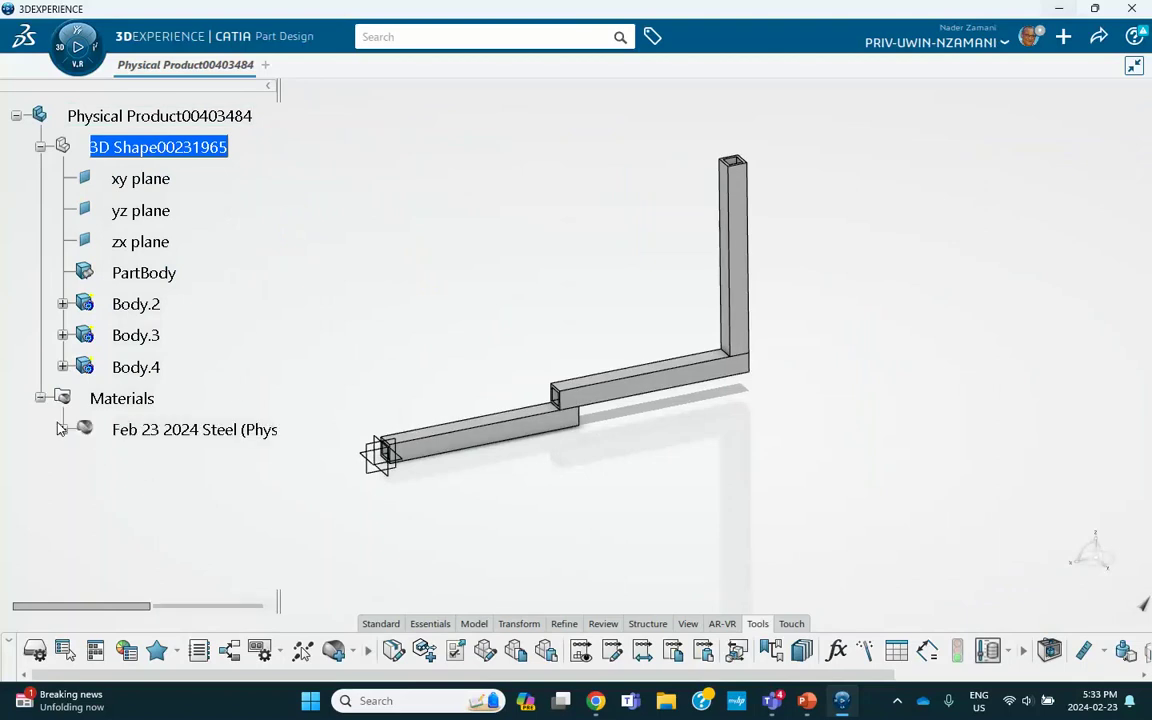
{"action": "left_click", "coordinate": [62, 430]}
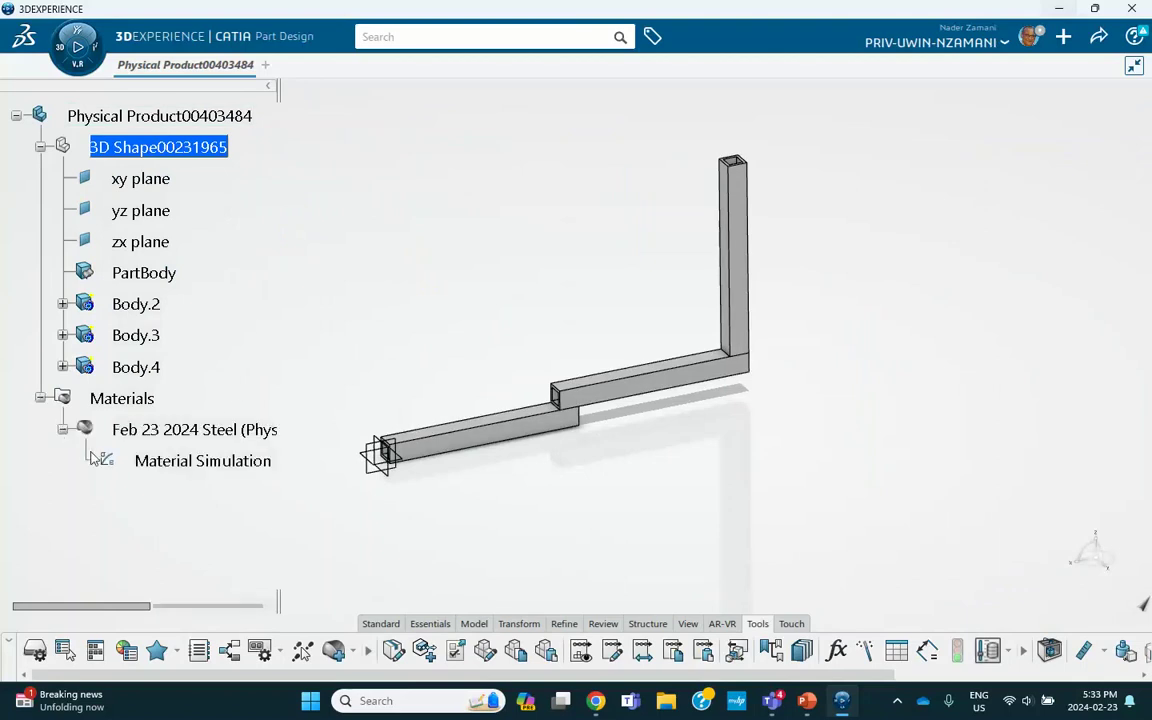
{"action": "left_click", "coordinate": [200, 462]}
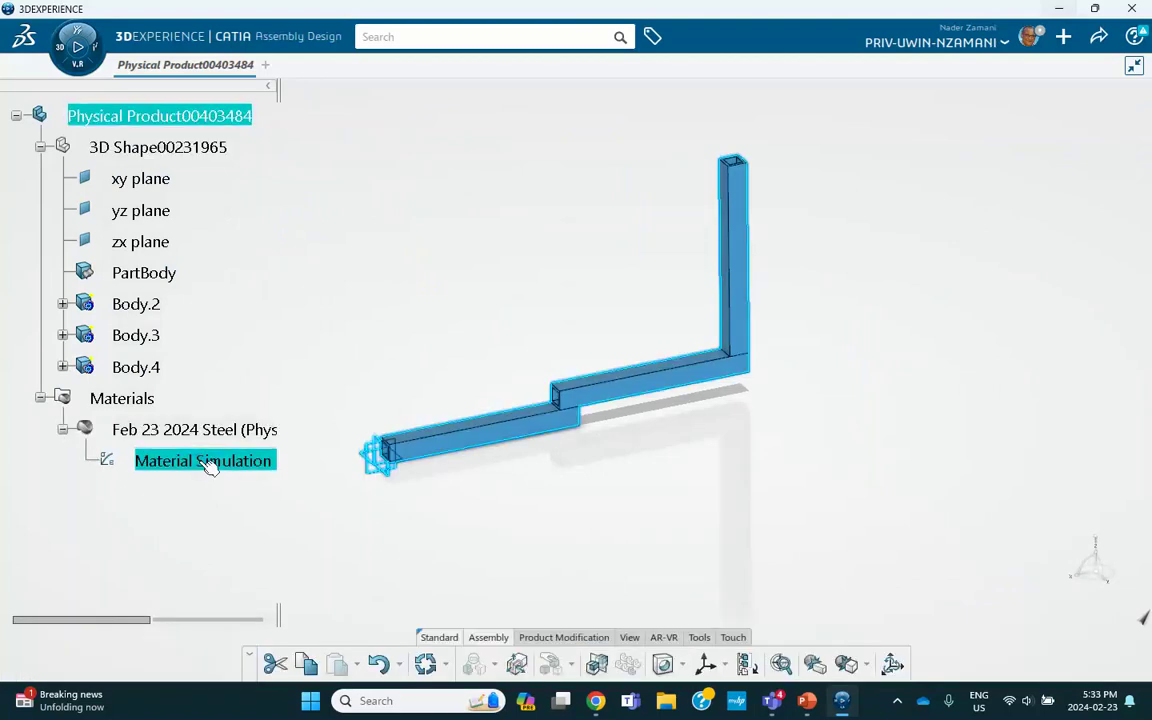
{"action": "double_click", "coordinate": [203, 463]}
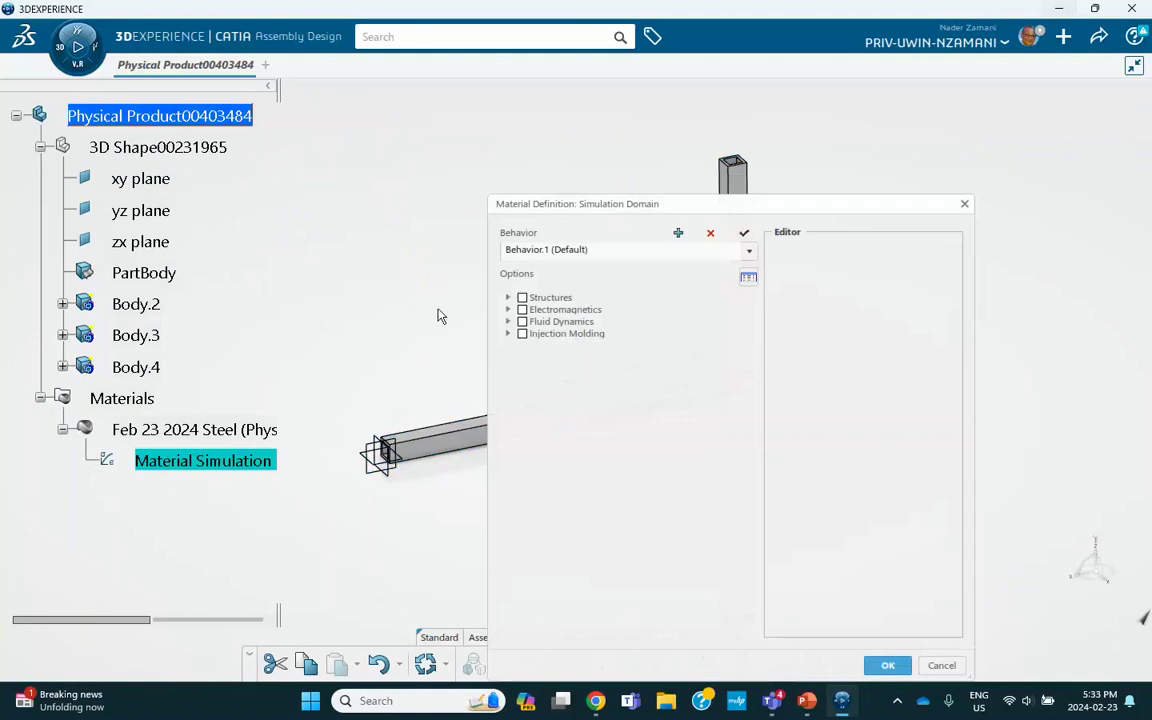
{"action": "left_click", "coordinate": [507, 298]}
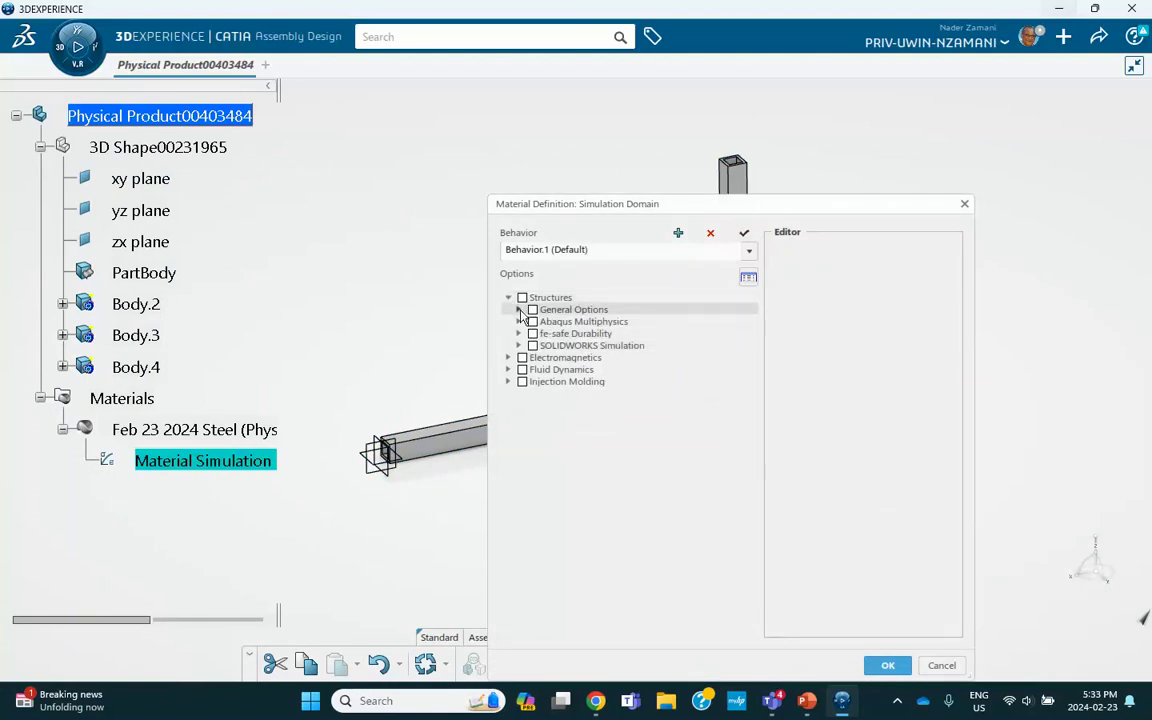
{"action": "left_click", "coordinate": [518, 321]}
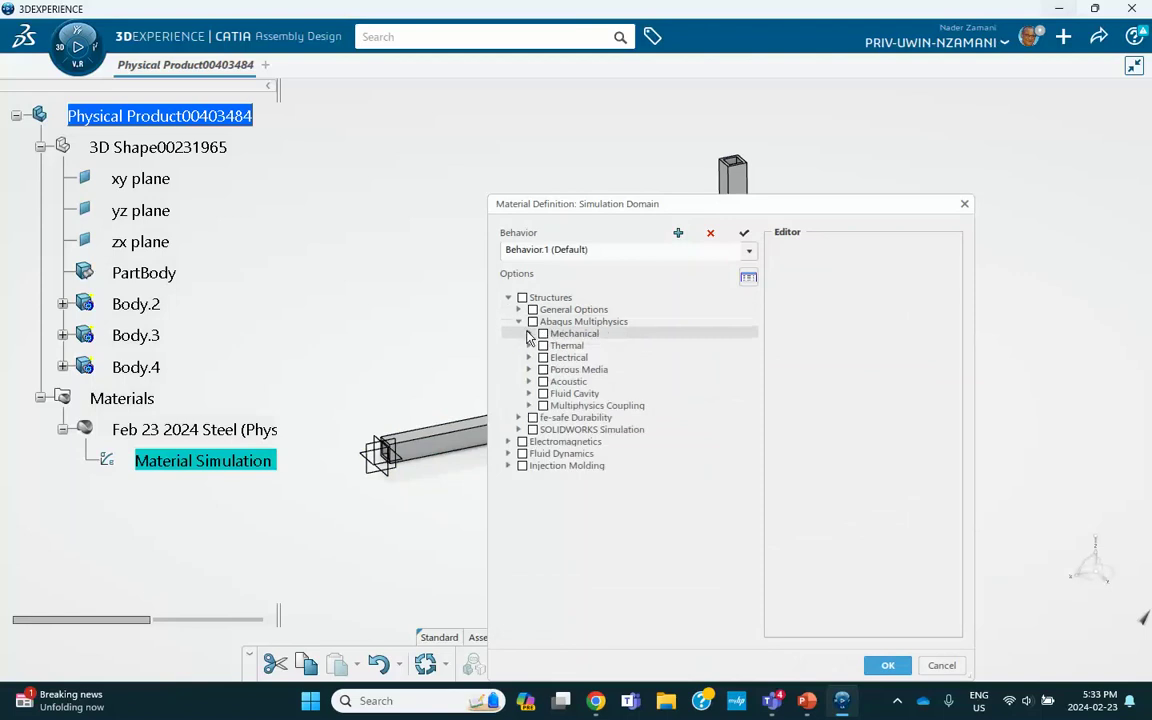
{"action": "left_click", "coordinate": [529, 334]}
{"action": "left_click", "coordinate": [539, 345]}
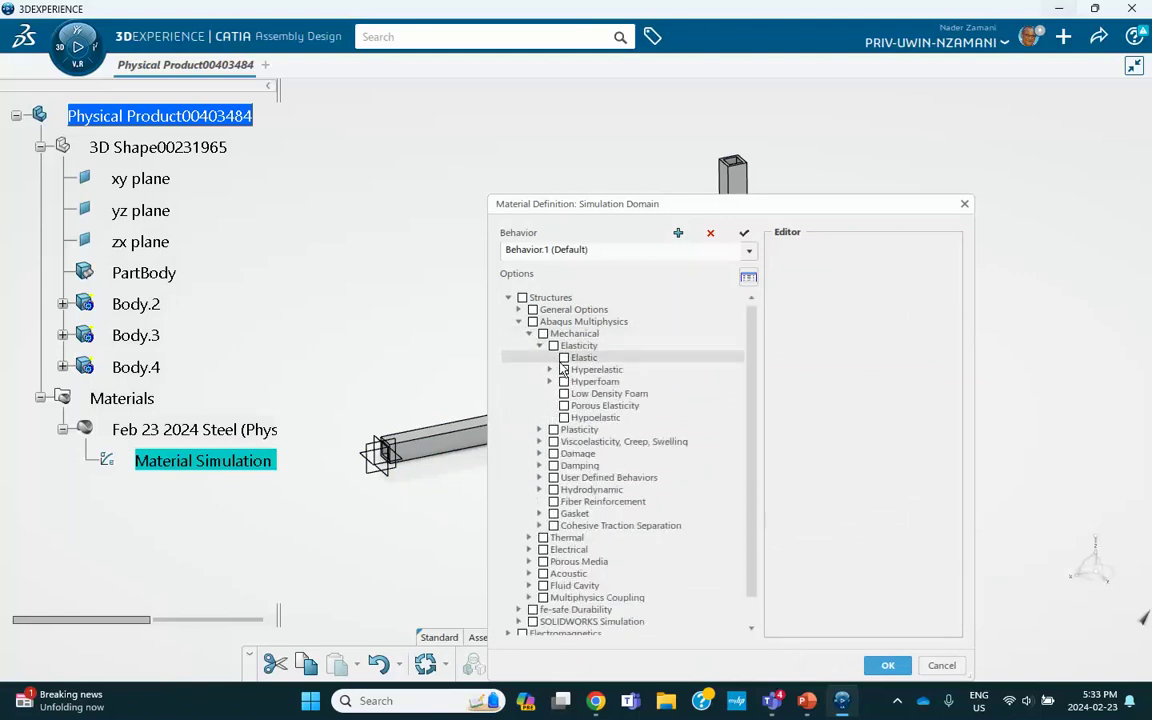
{"action": "left_click", "coordinate": [564, 358]}
Set the elastic Young's Modulus to 210 GPa, try a Poisson's Ratio of ",3", and accept the material definition
{"action": "left_click", "coordinate": [866, 322]}
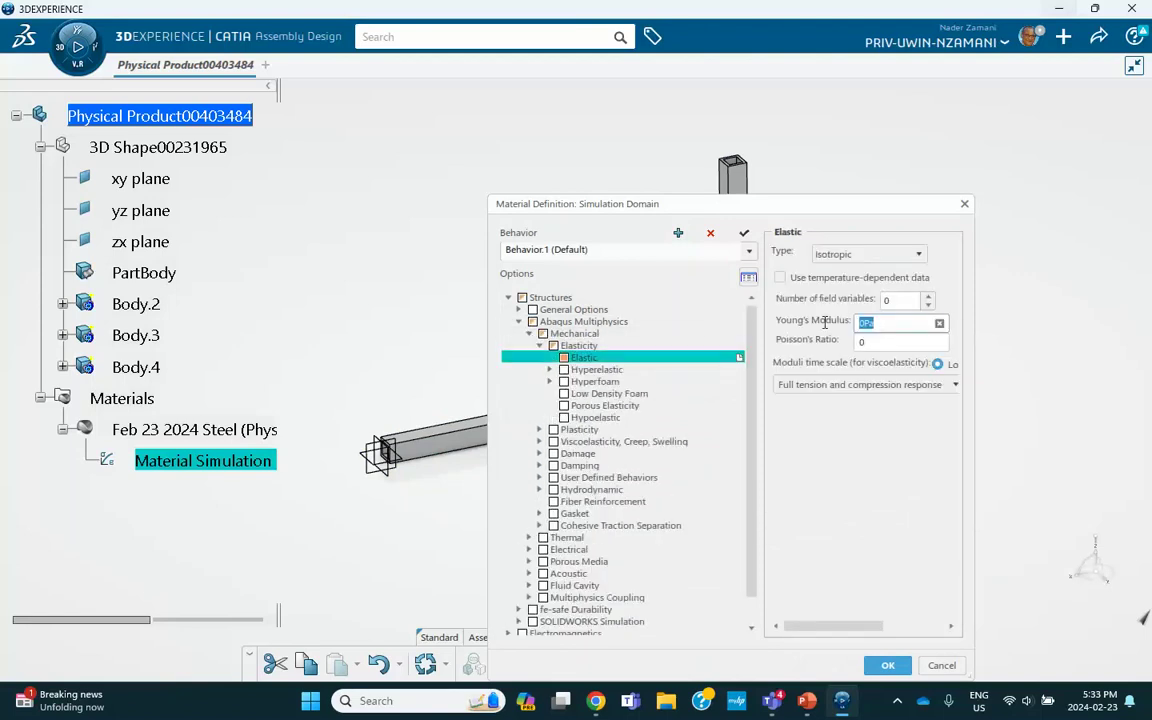
{"action": "type", "text": "210GPa"}
{"action": "left_click", "coordinate": [872, 341]}
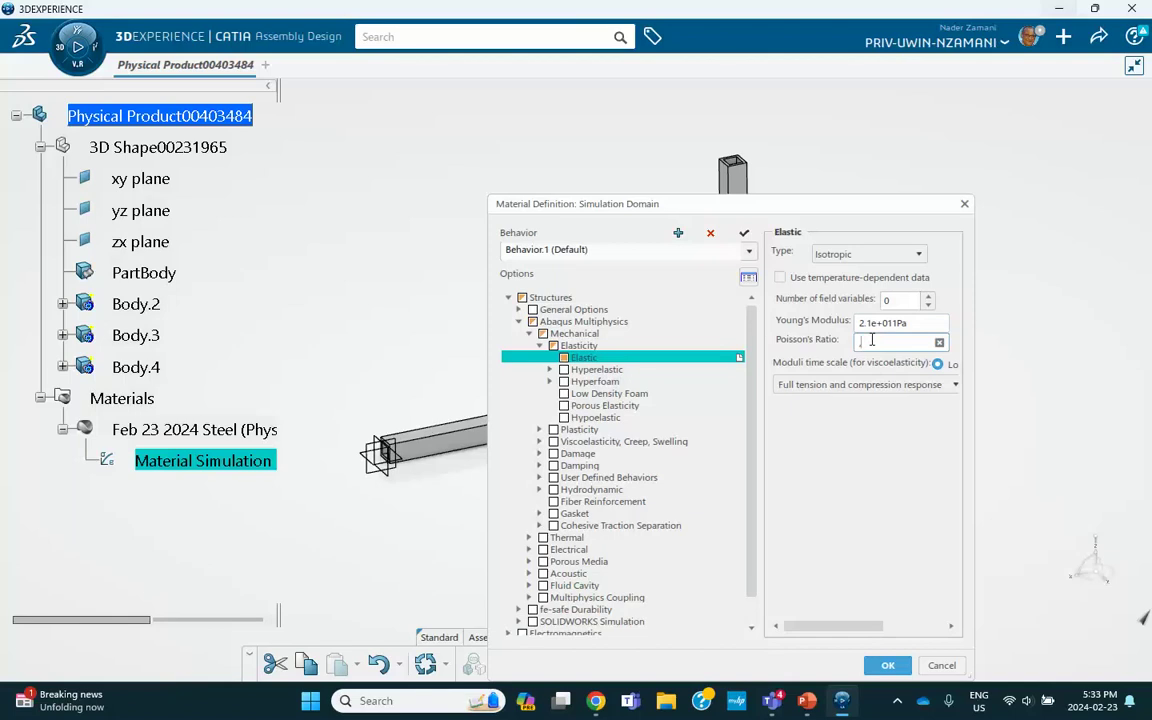
{"action": "left_click", "coordinate": [887, 665]}
Switch to the PowerPoint reference slide to check the structural steel properties, return to 3DEXPERIENCE, and dismiss the invalid value message
{"action": "left_click", "coordinate": [812, 702]}
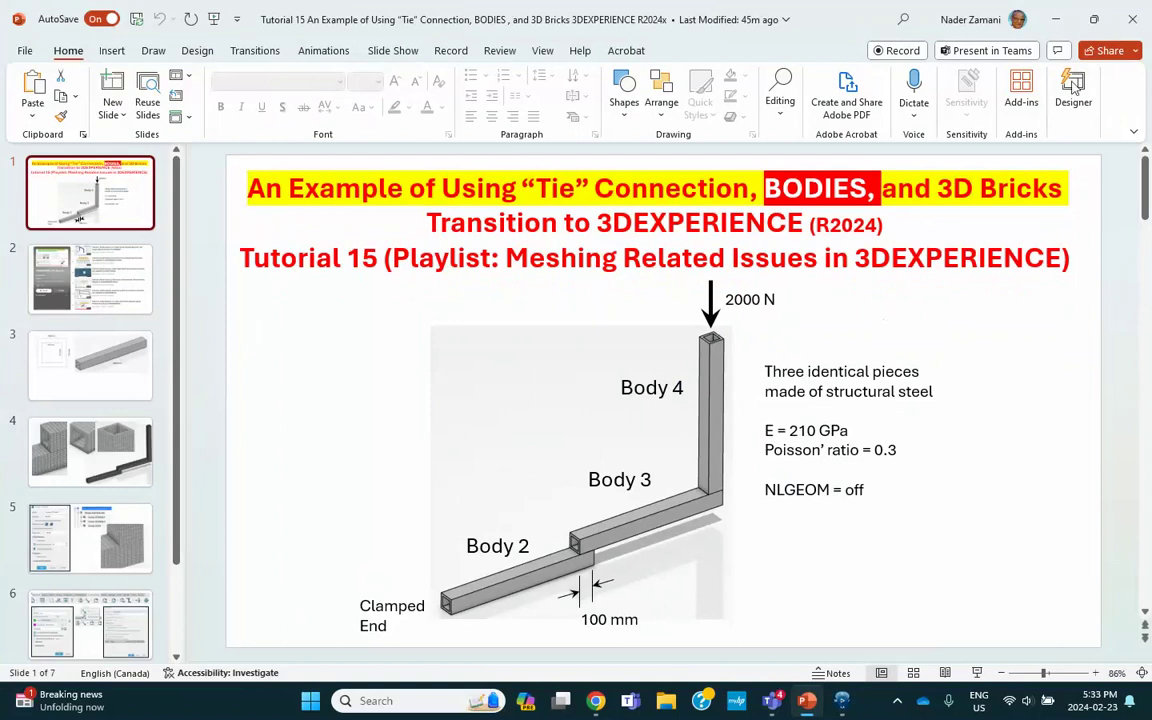
{"action": "left_click", "coordinate": [1058, 19]}
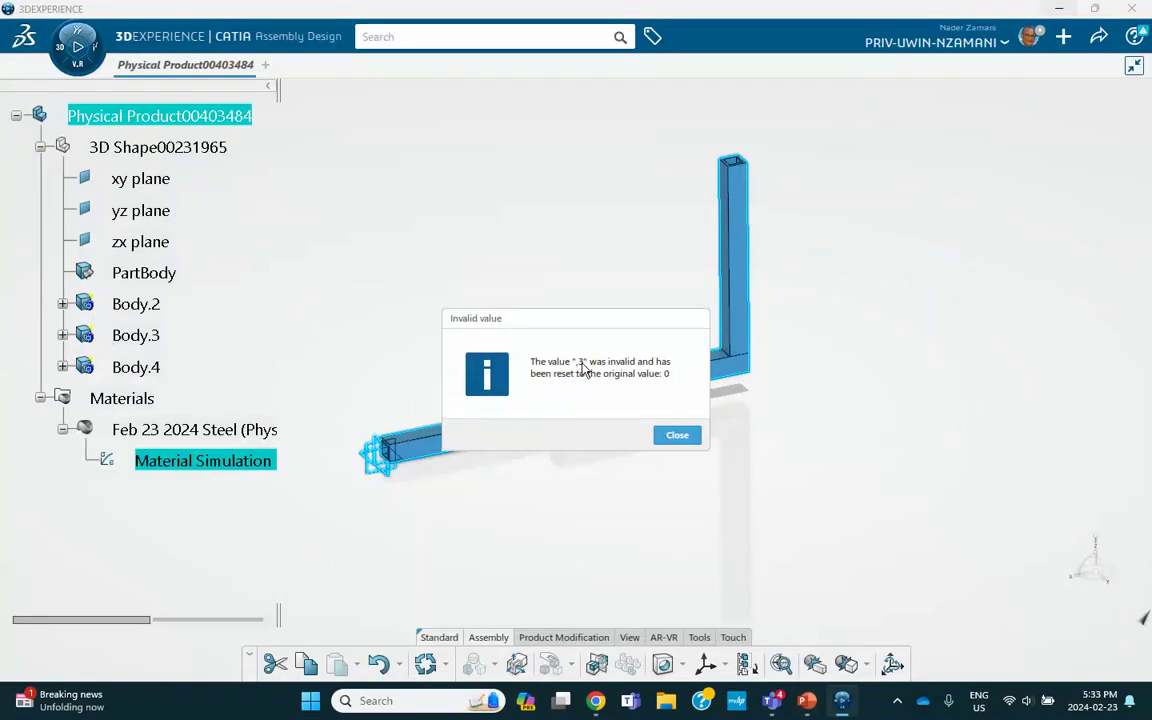
{"action": "left_click", "coordinate": [677, 436]}
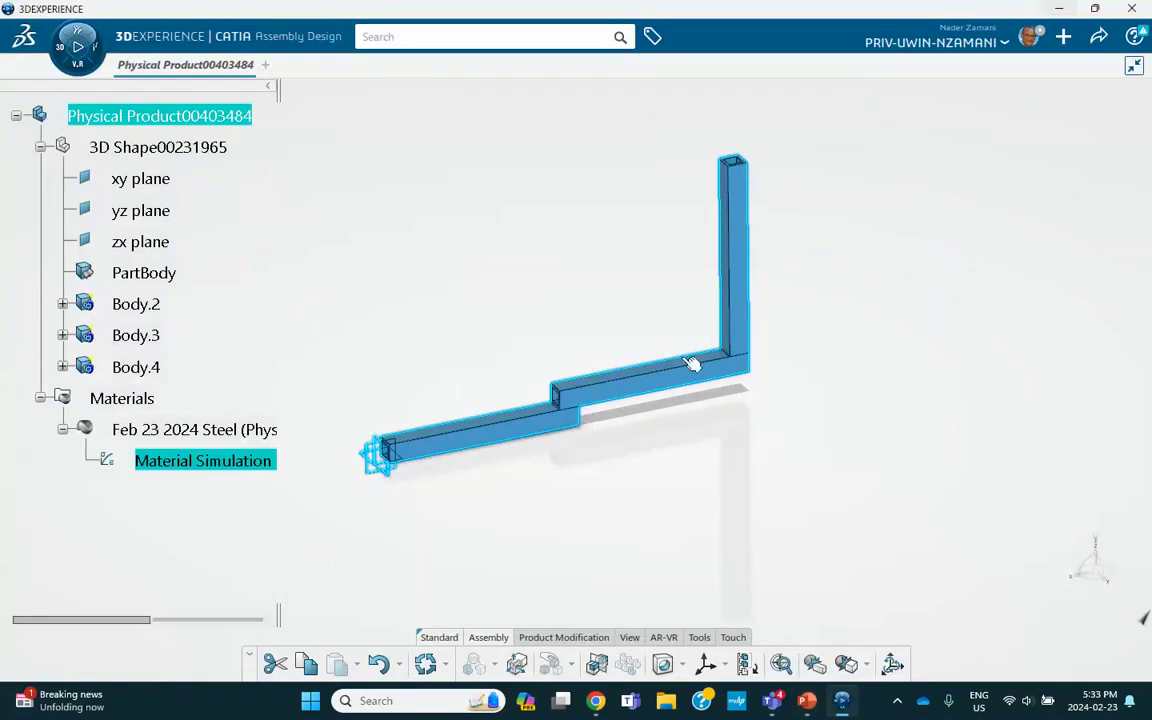
Reopen the steel's simulation definition and set its Poisson's Ratio to .3
{"action": "double_click", "coordinate": [177, 463]}
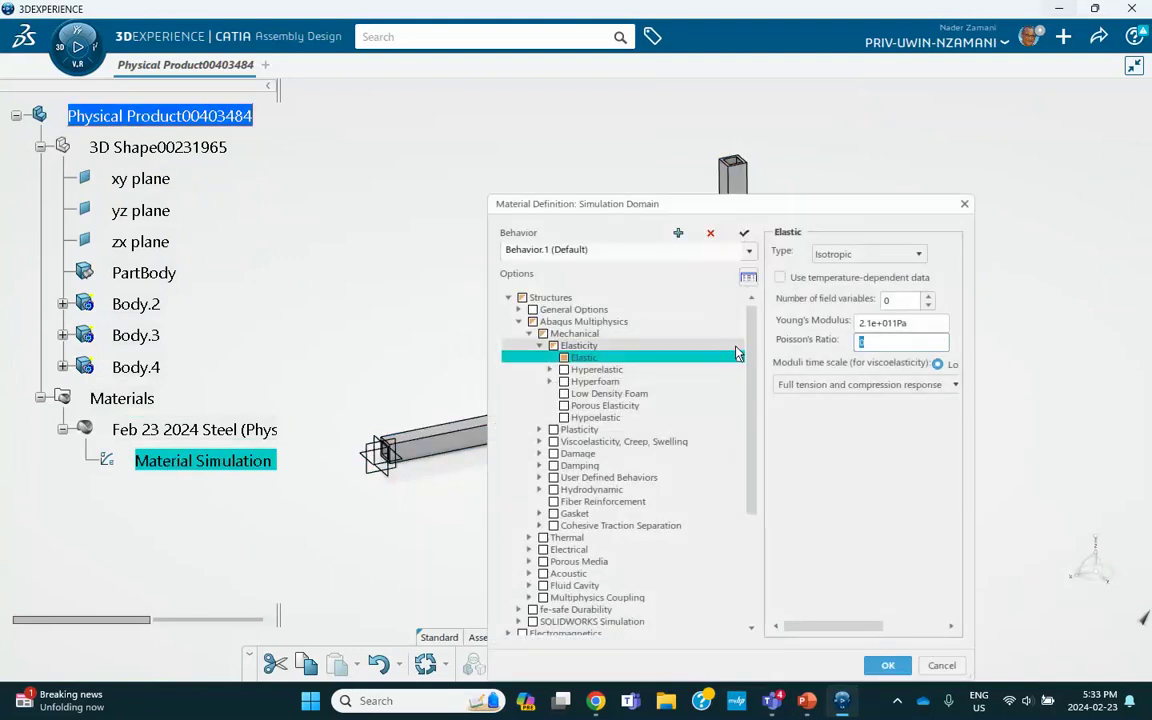
{"action": "type", "text": "3"}
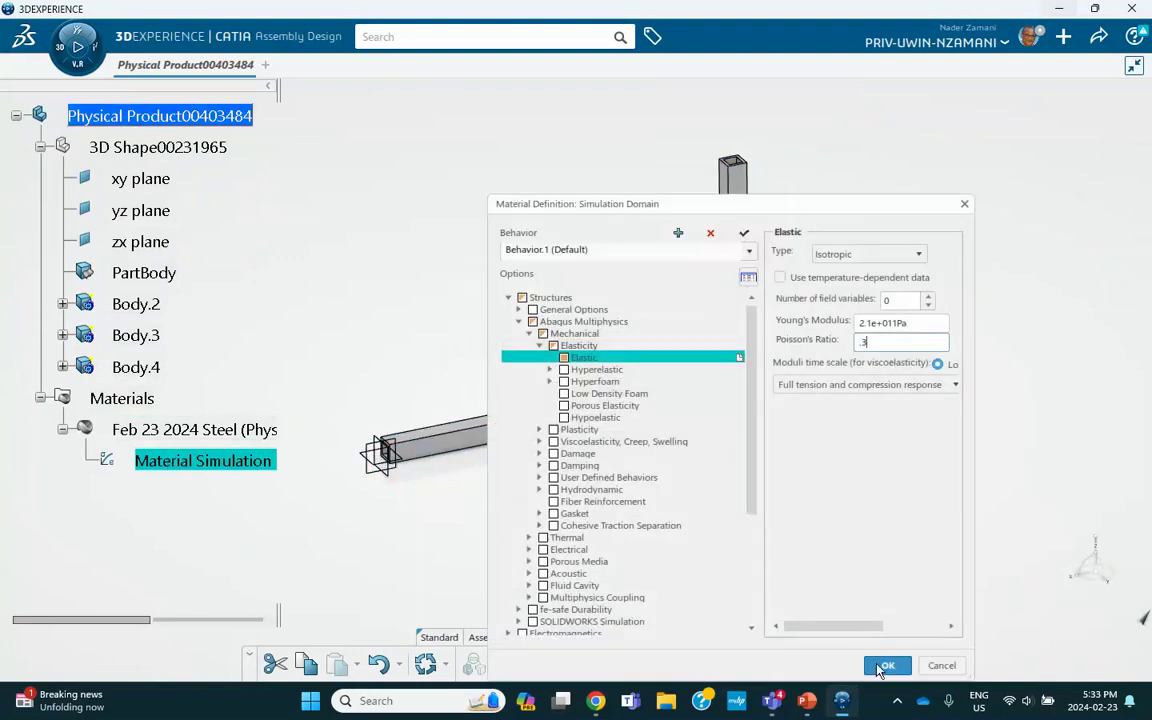
{"action": "left_click", "coordinate": [886, 665]}
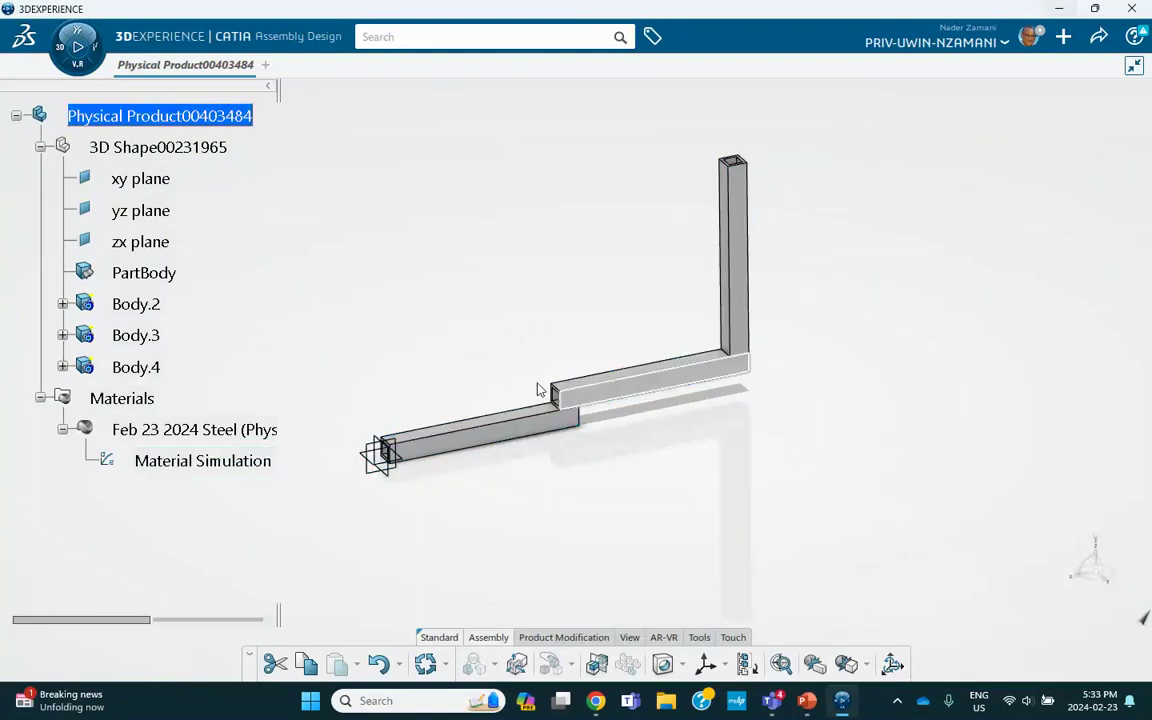
Save the product and create an Empty FEM for it in Structural Model Creation
{"action": "left_click", "coordinate": [1100, 40]}
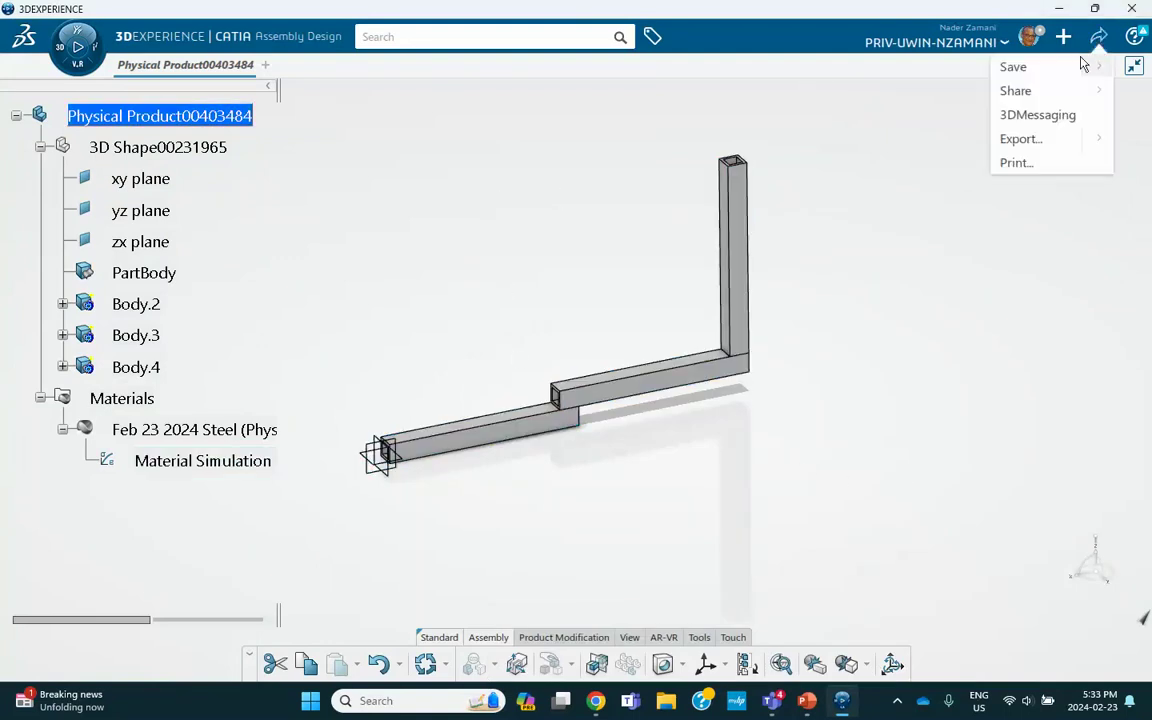
{"action": "left_click", "coordinate": [1015, 70]}
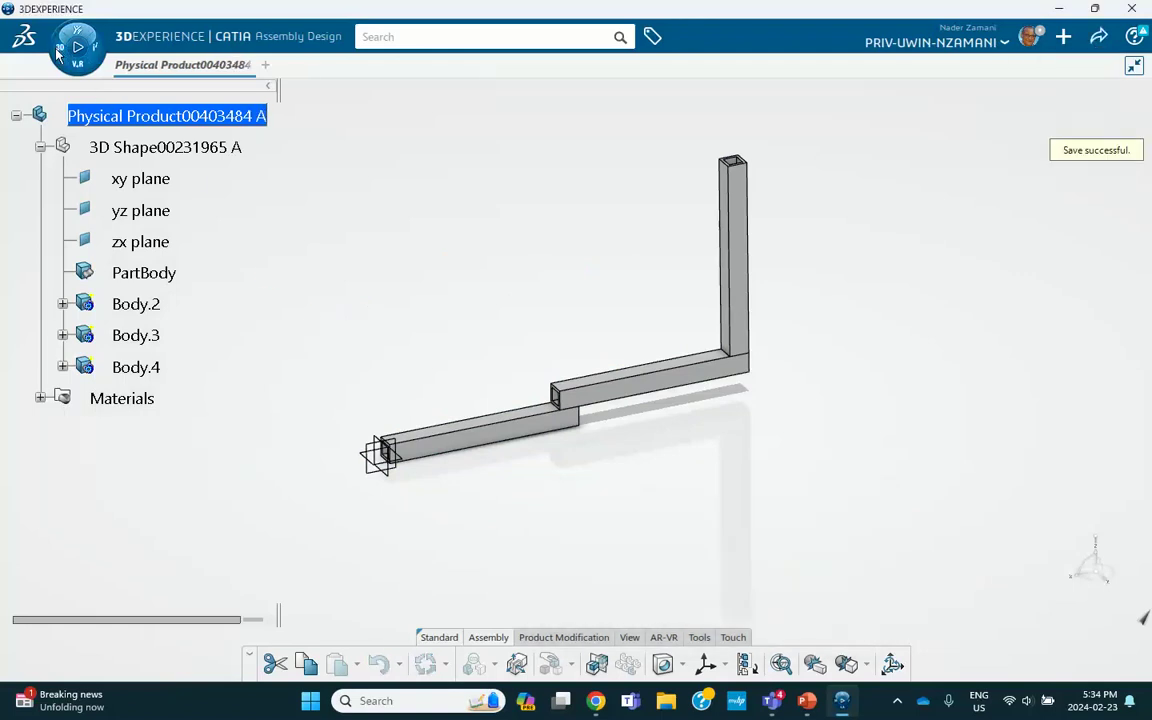
{"action": "left_click", "coordinate": [58, 48]}
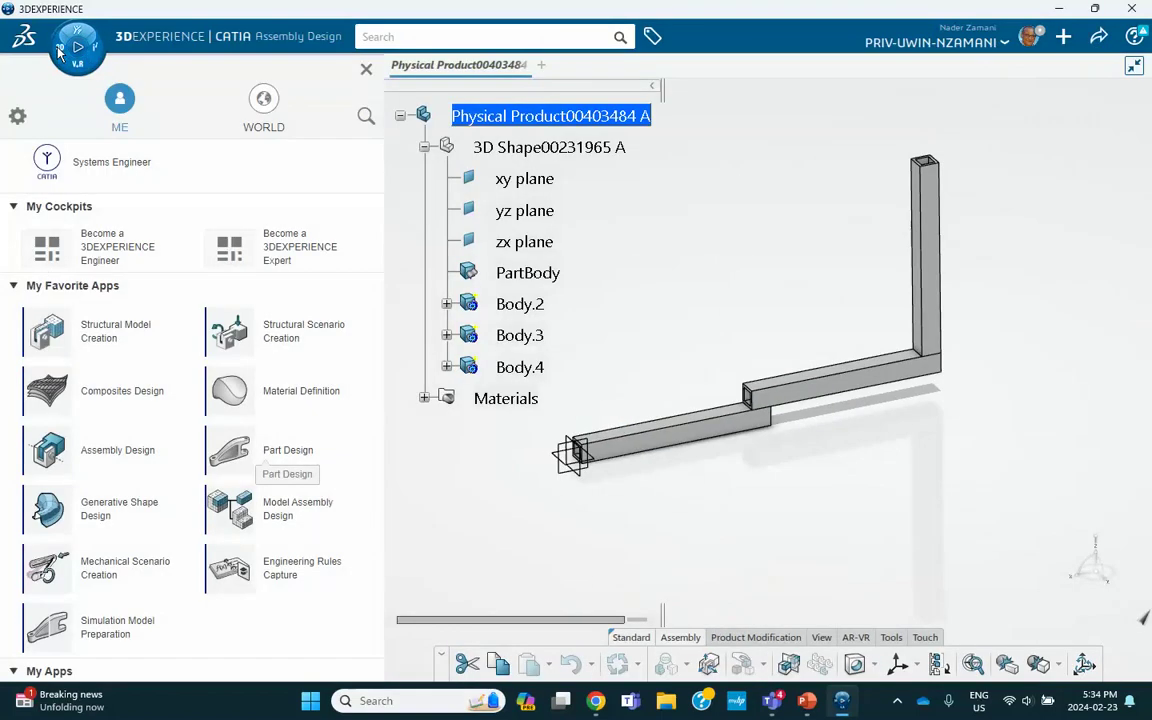
{"action": "left_click", "coordinate": [85, 334]}
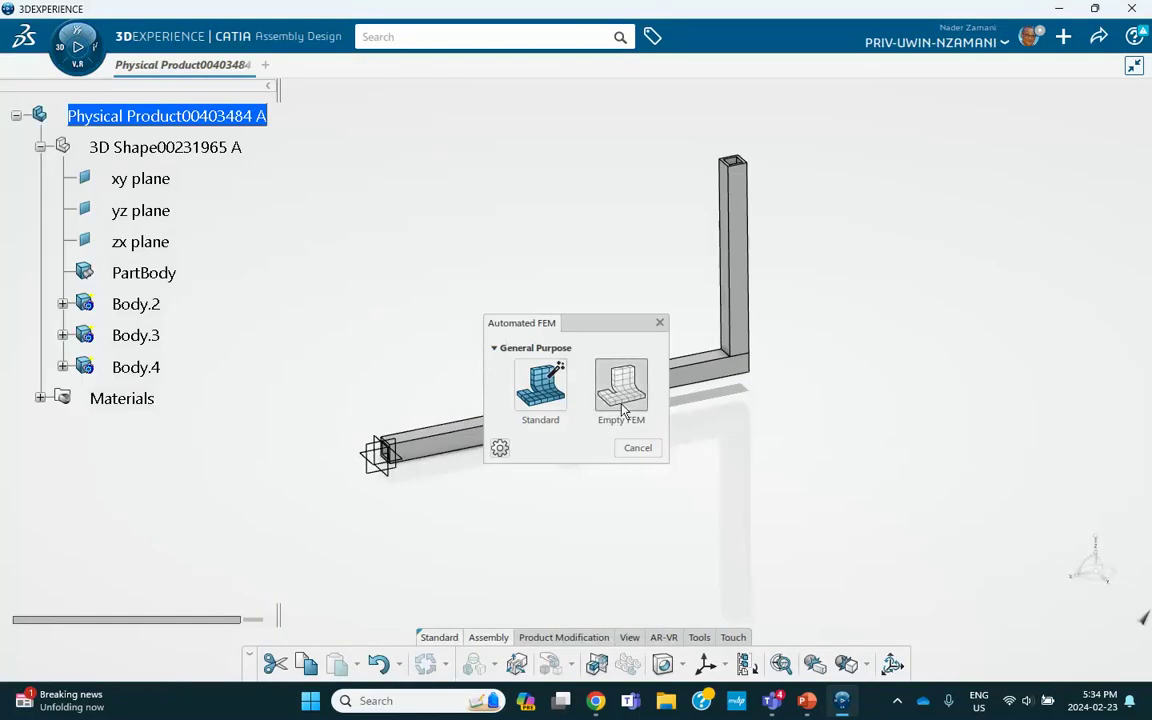
{"action": "left_click", "coordinate": [622, 406]}
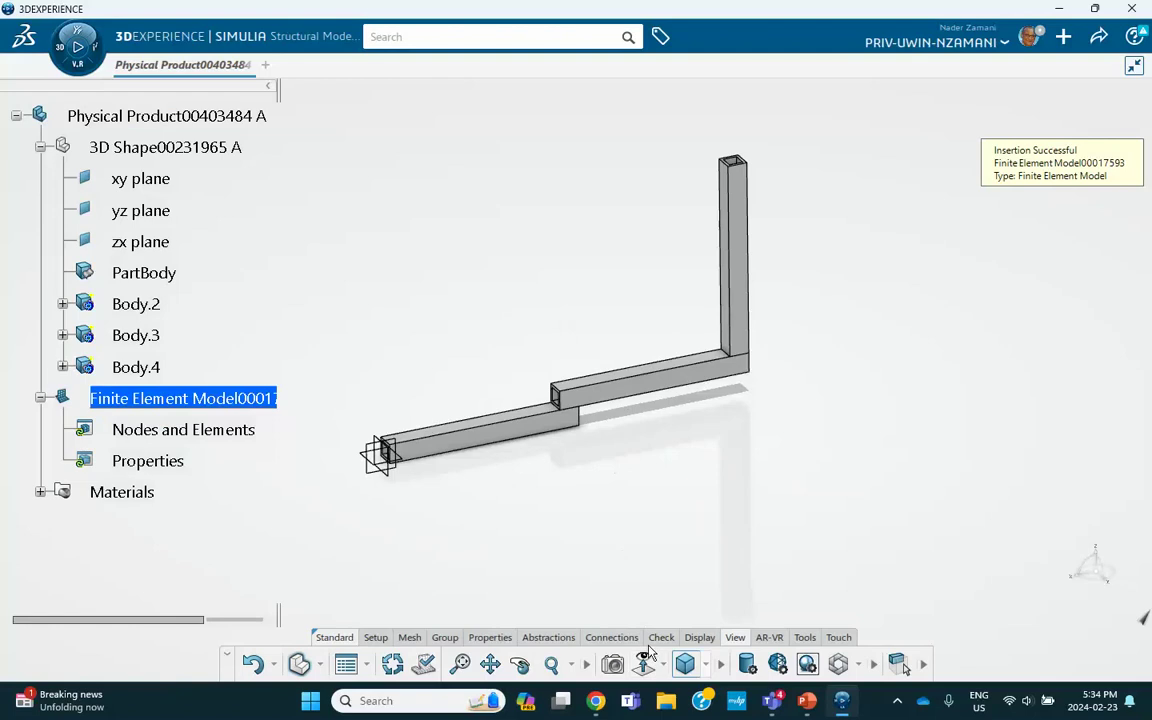
Generate a Sweep 3D Mesh on Body.2 with a 10 mm mesh size and 60 layers
{"action": "left_click", "coordinate": [407, 637]}
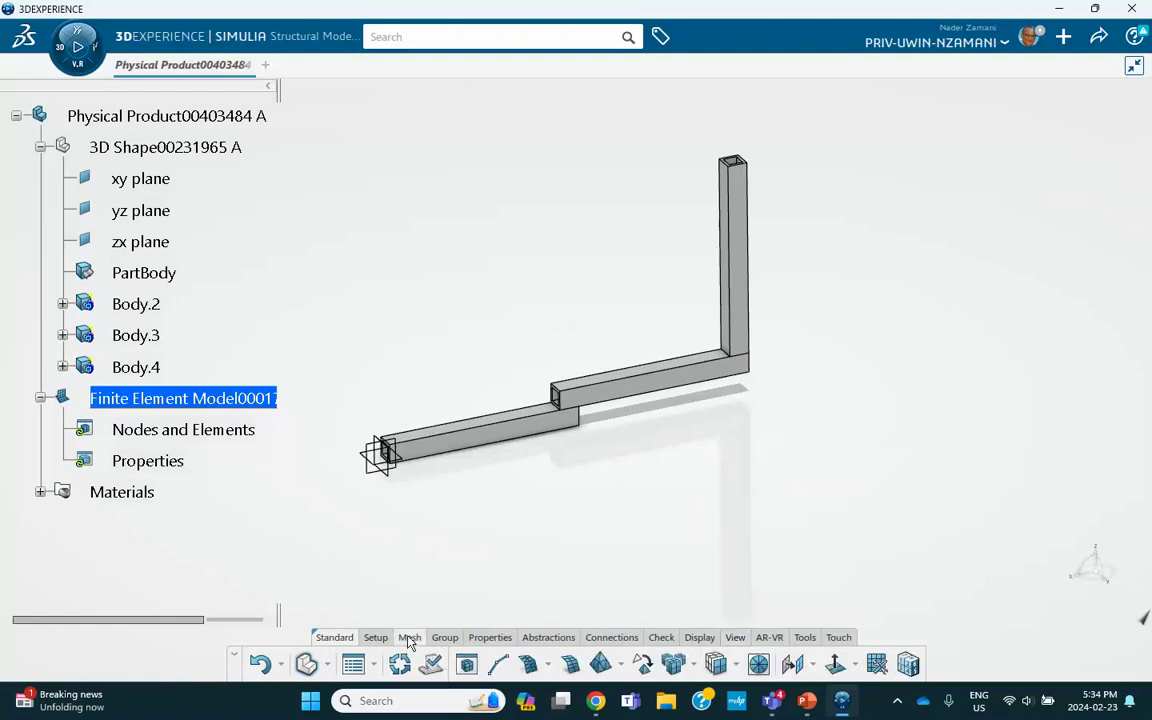
{"action": "left_click", "coordinate": [694, 668]}
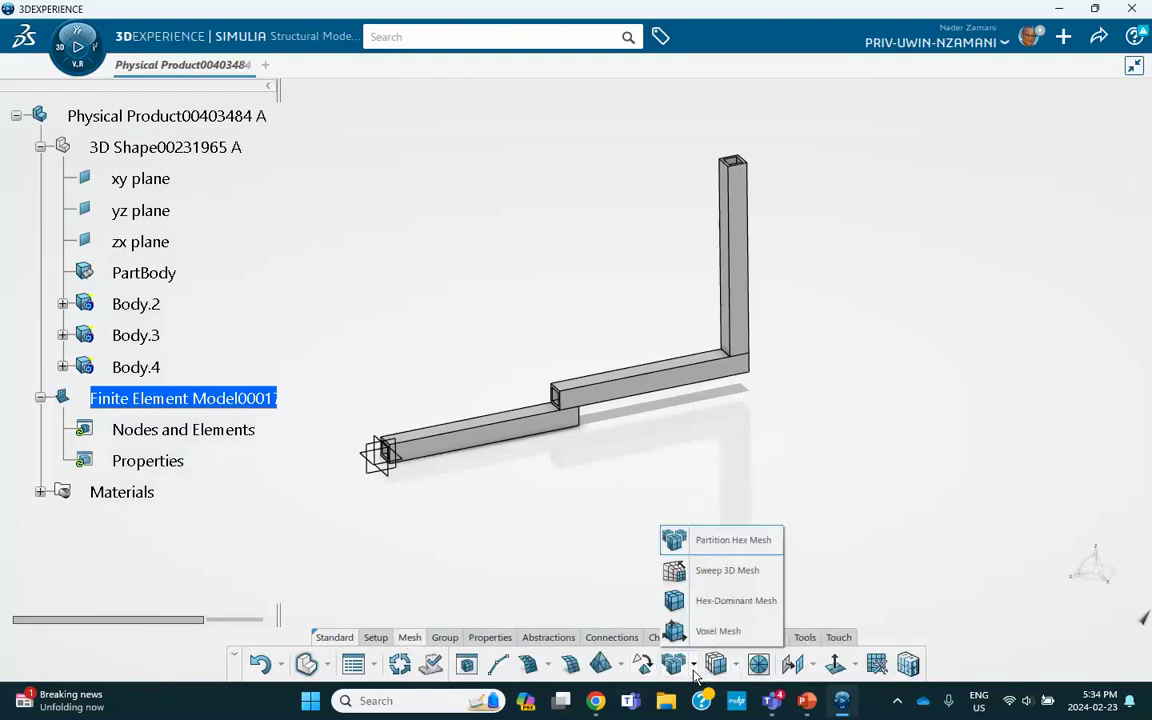
{"action": "left_click", "coordinate": [694, 571]}
{"action": "left_click", "coordinate": [485, 435]}
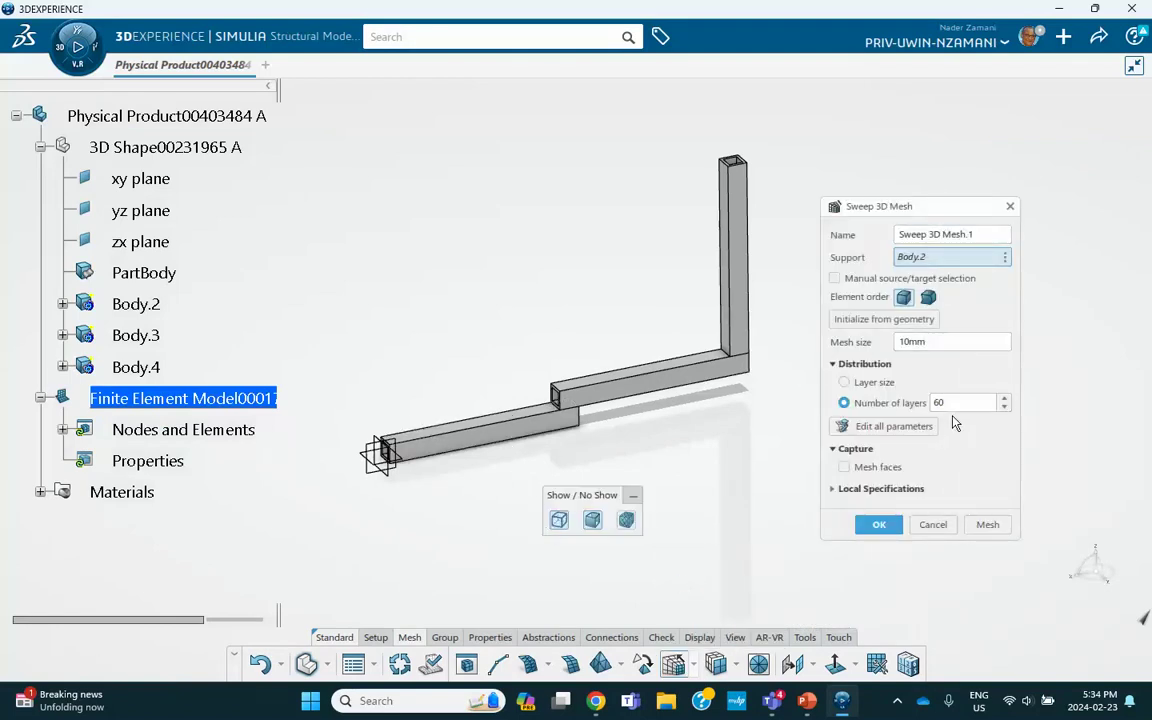
{"action": "left_click", "coordinate": [987, 525]}
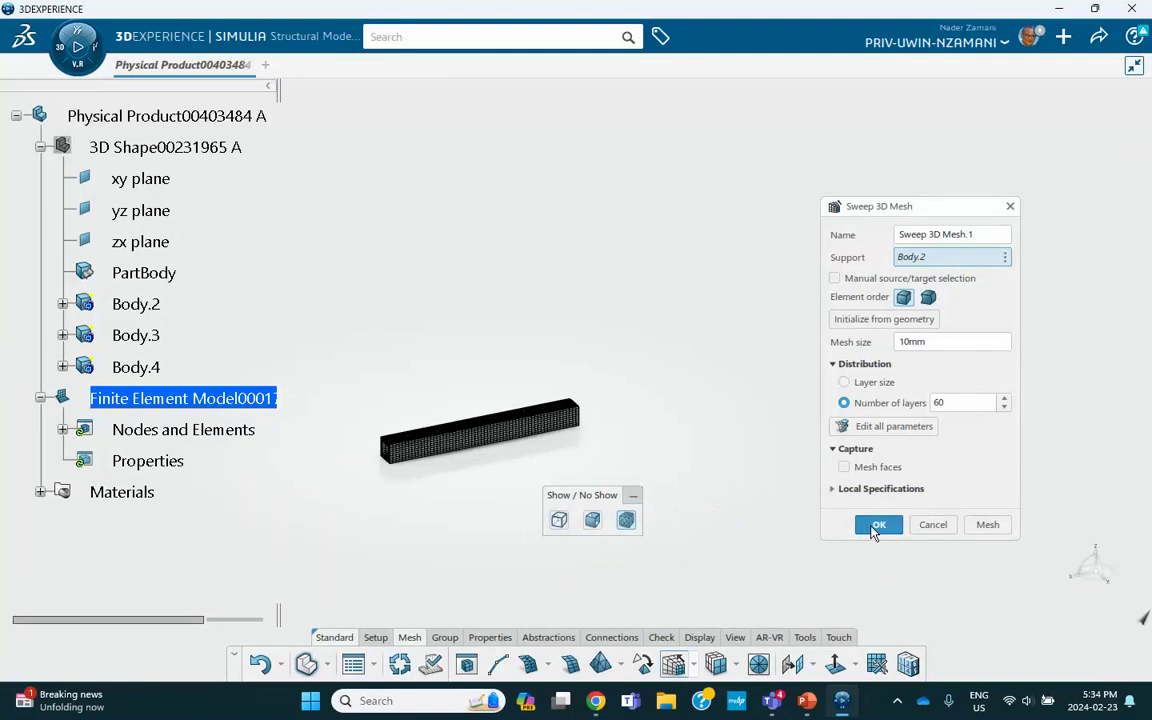
{"action": "left_click", "coordinate": [877, 526]}
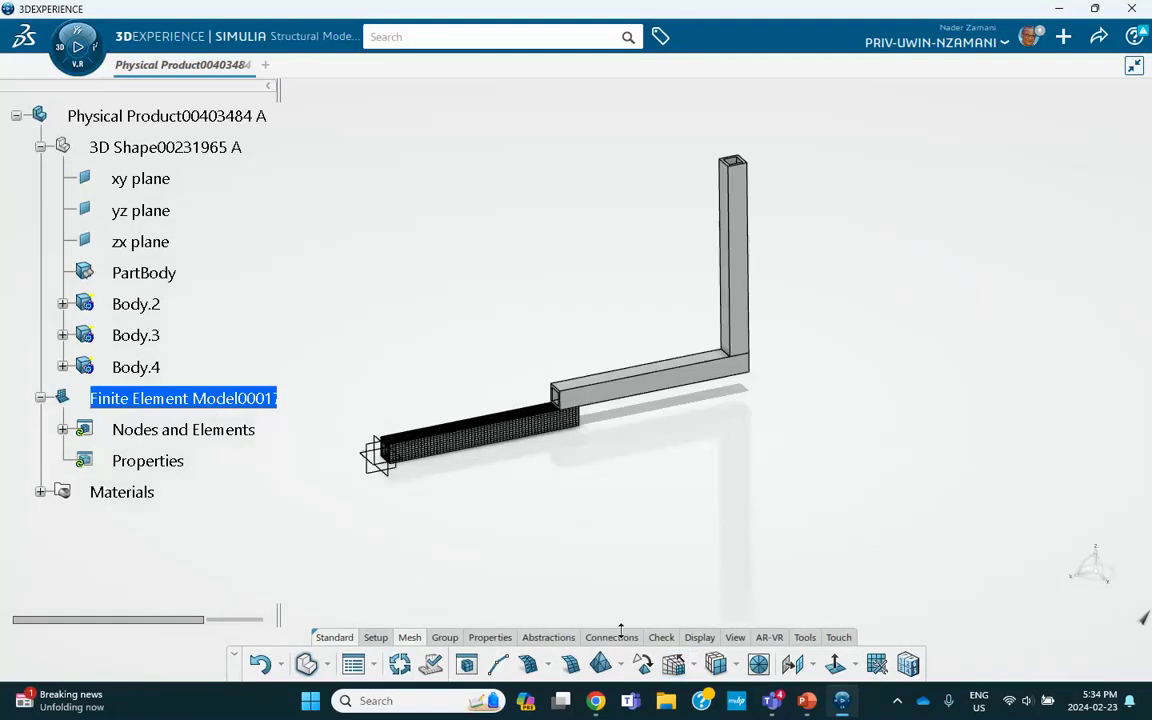
Generate a Sweep 3D Mesh on Body.3 with a 10 mm mesh size and 60 layers
{"action": "left_click", "coordinate": [674, 665]}
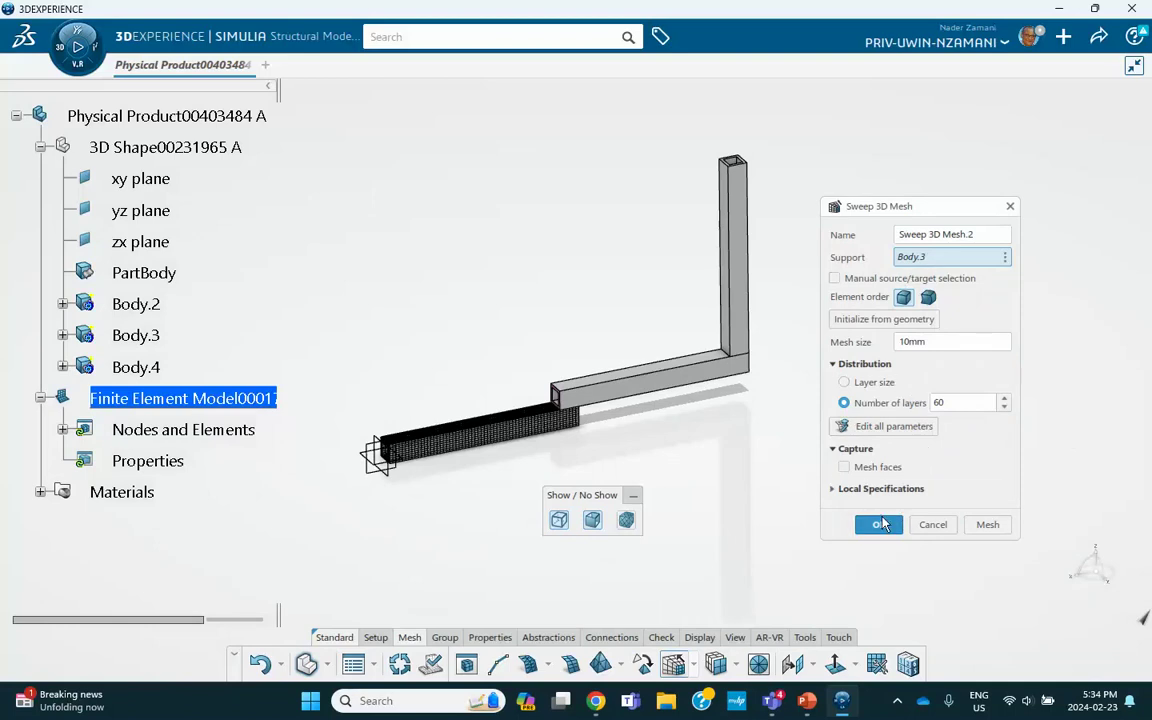
{"action": "left_click", "coordinate": [987, 524]}
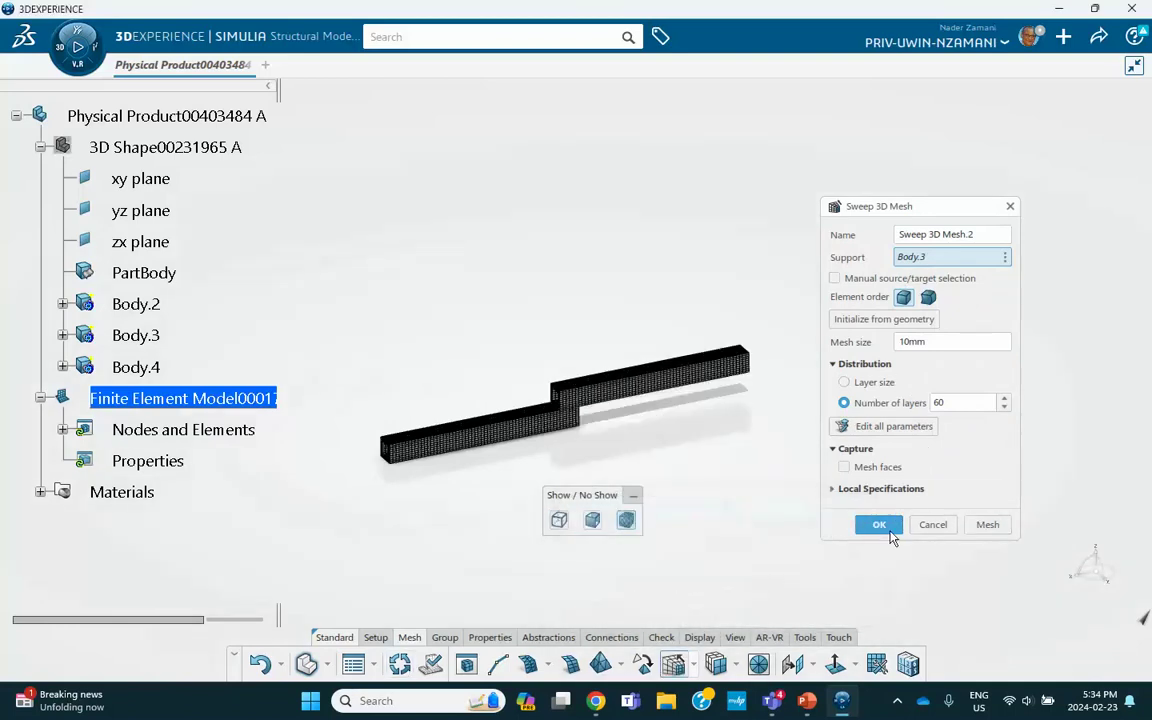
{"action": "left_click", "coordinate": [879, 524]}
Generate a Sweep 3D Mesh on the vertical Body.4 with a 10 mm mesh size and 60 layers
{"action": "middle_click_drag", "start_coordinate": [829, 392], "coordinate": [789, 386]}
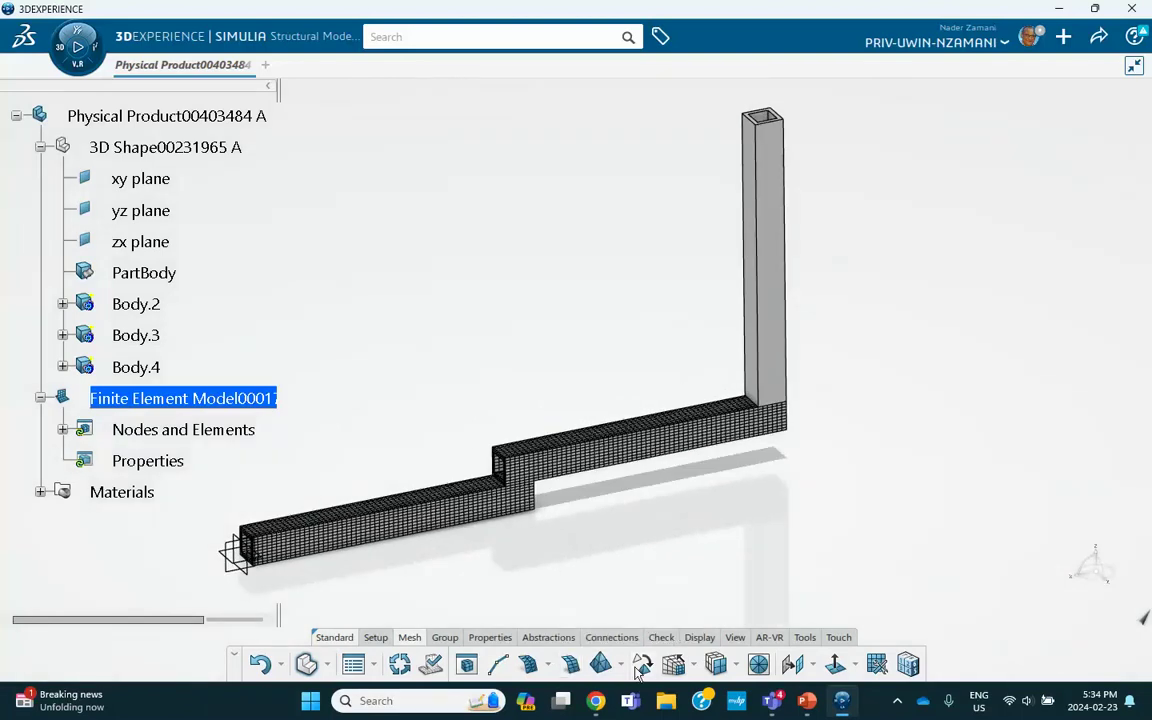
{"action": "left_click", "coordinate": [673, 664]}
{"action": "left_click", "coordinate": [775, 285]}
{"action": "left_click", "coordinate": [987, 524]}
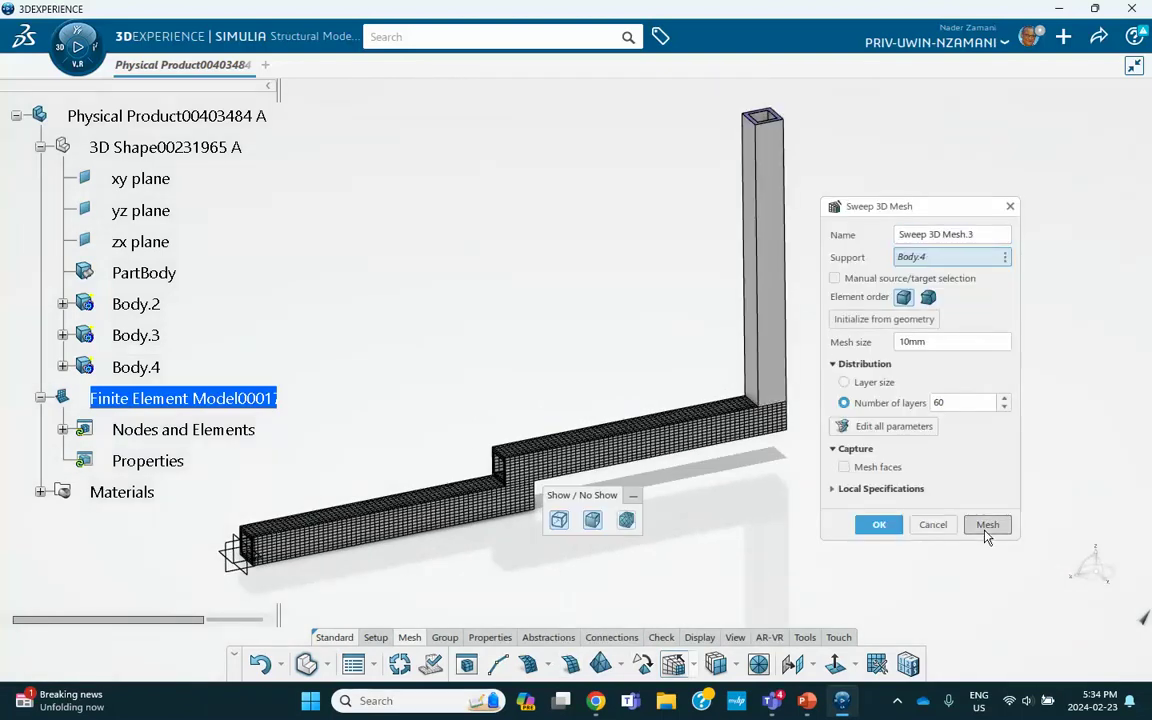
{"action": "left_click", "coordinate": [899, 530]}
Inspect the meshes at the beam junctions and update the finite element model's nodes and elements
{"action": "scroll", "coordinate": [888, 528], "scroll_direction": "up", "scroll_amount": 5}
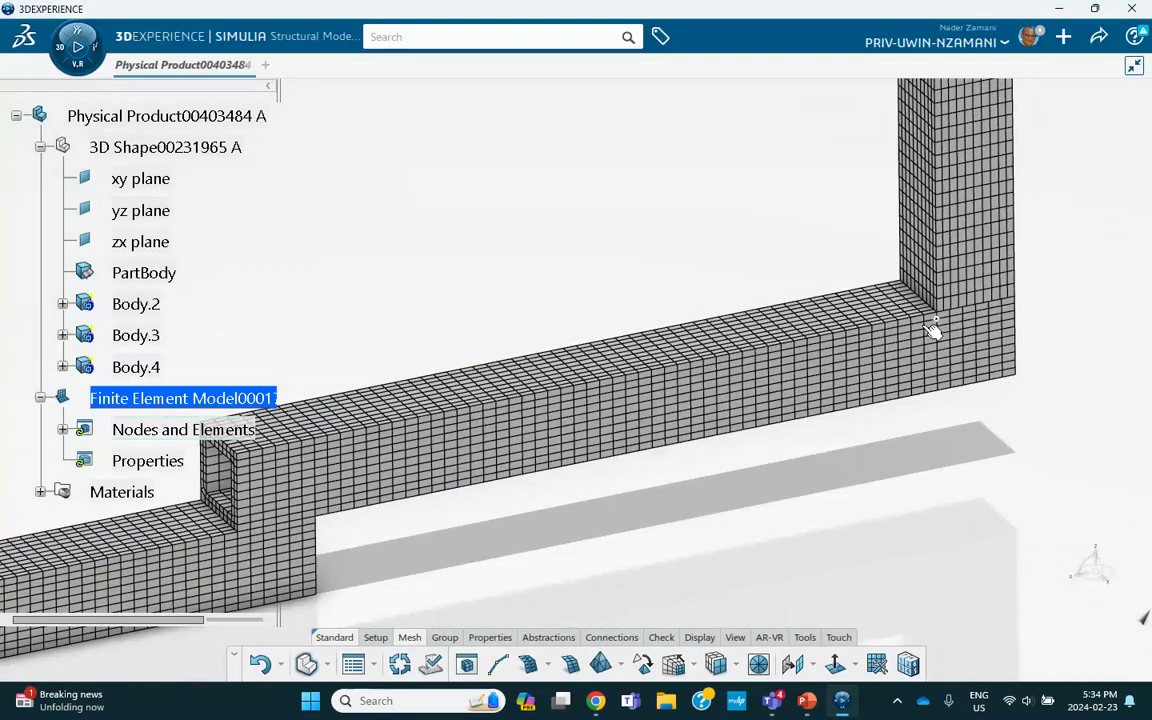
{"action": "middle_click_drag", "start_coordinate": [932, 330], "coordinate": [716, 445]}
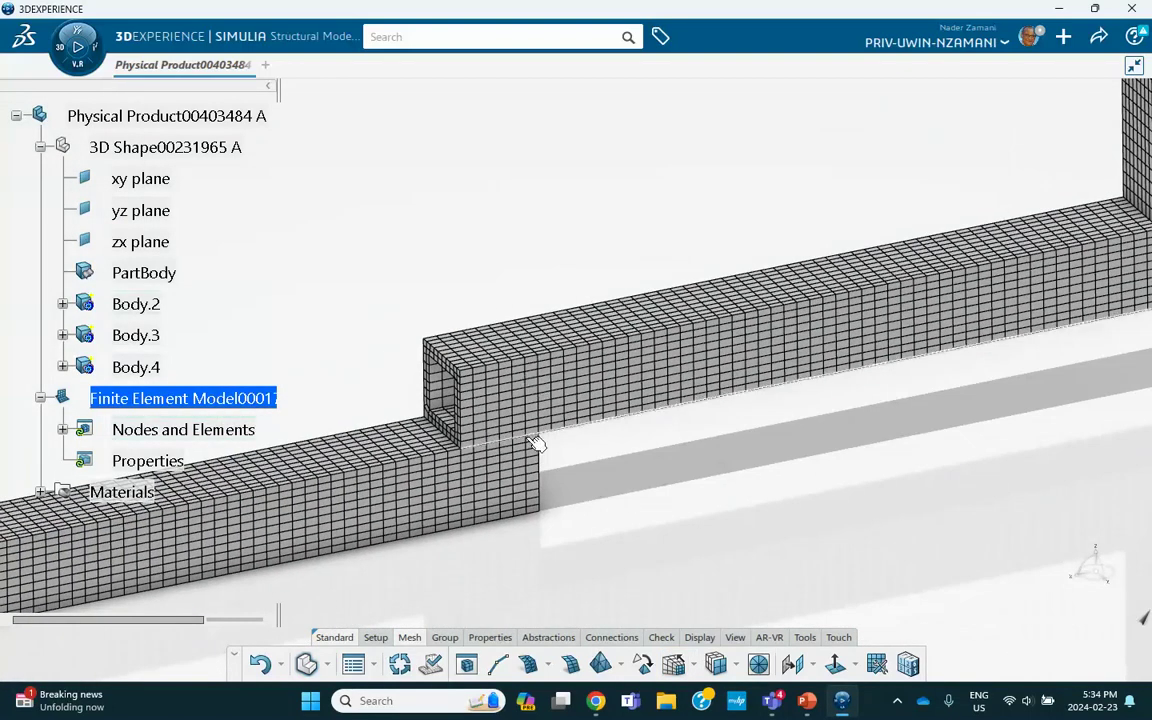
{"action": "scroll", "coordinate": [535, 404], "scroll_direction": "down", "scroll_amount": 6}
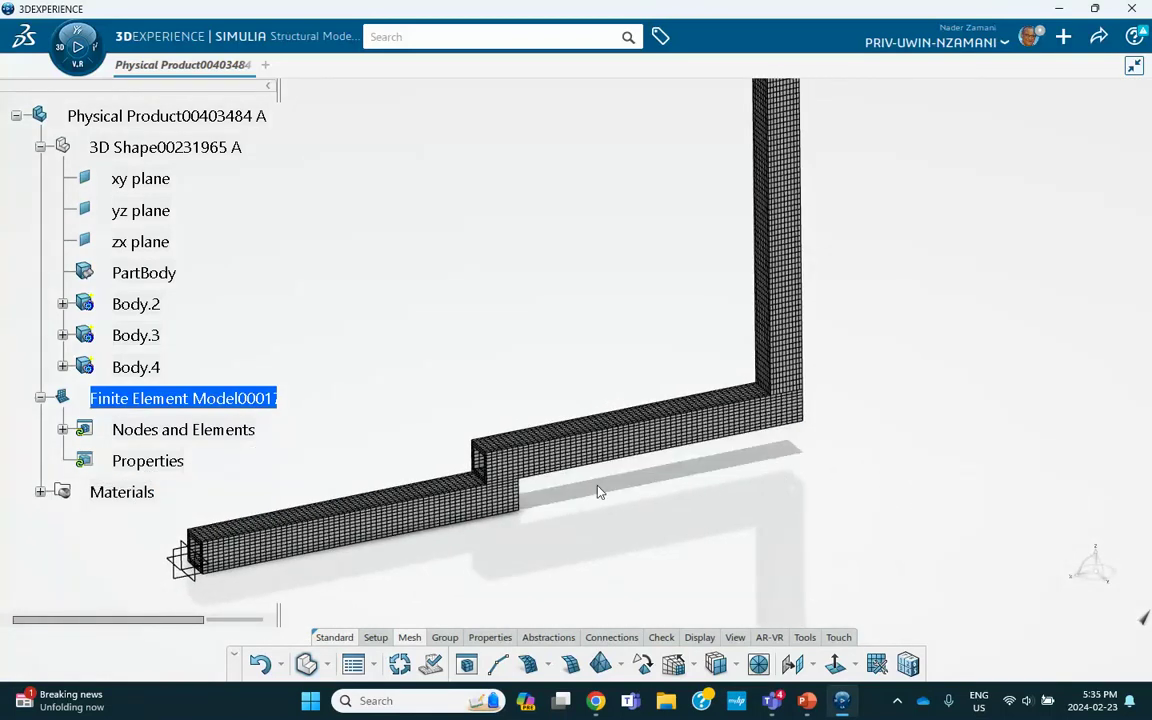
{"action": "scroll", "coordinate": [599, 491], "scroll_direction": "up", "scroll_amount": 3}
{"action": "middle_click_drag", "start_coordinate": [532, 437], "coordinate": [668, 165]}
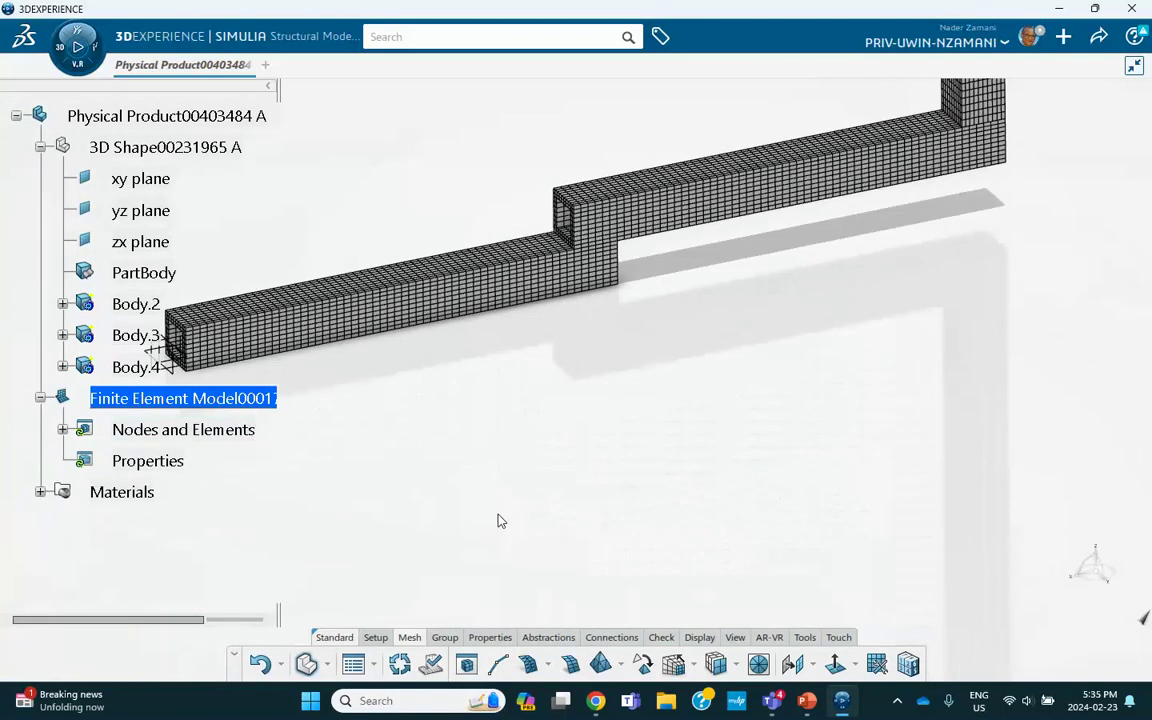
{"action": "left_click", "coordinate": [399, 665]}
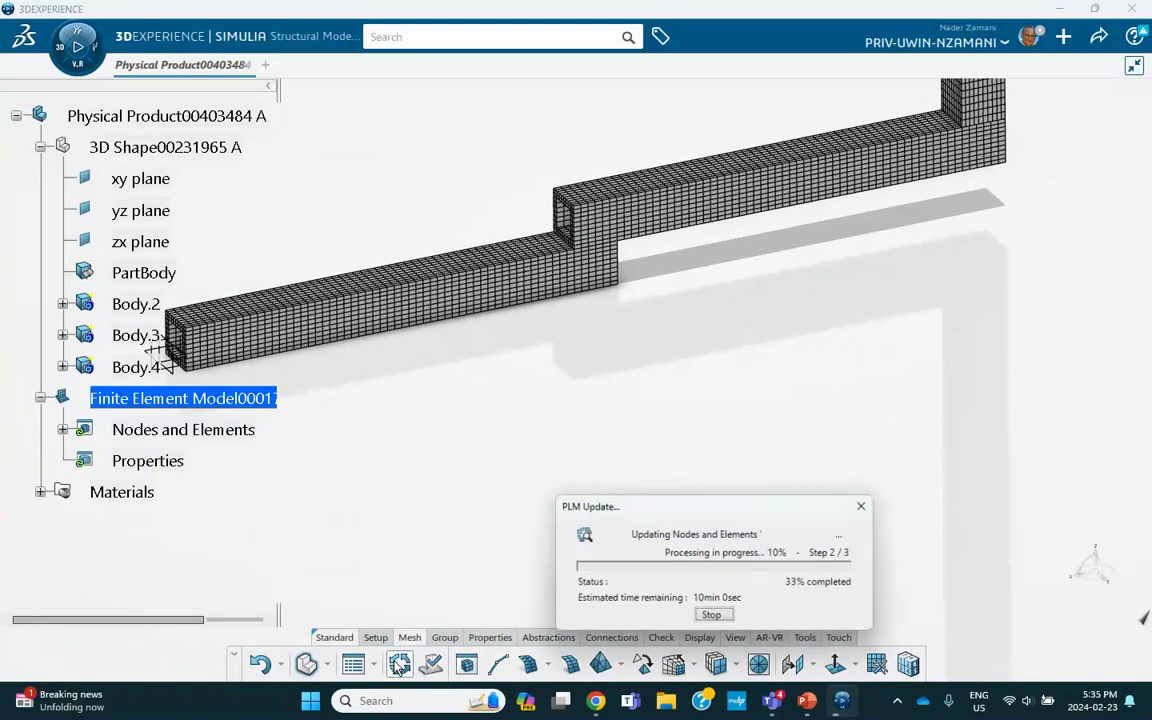
Examine the node numbers at the junction of Body.2 and Body.3 with Numbering Visualization
{"action": "left_click", "coordinate": [700, 638]}
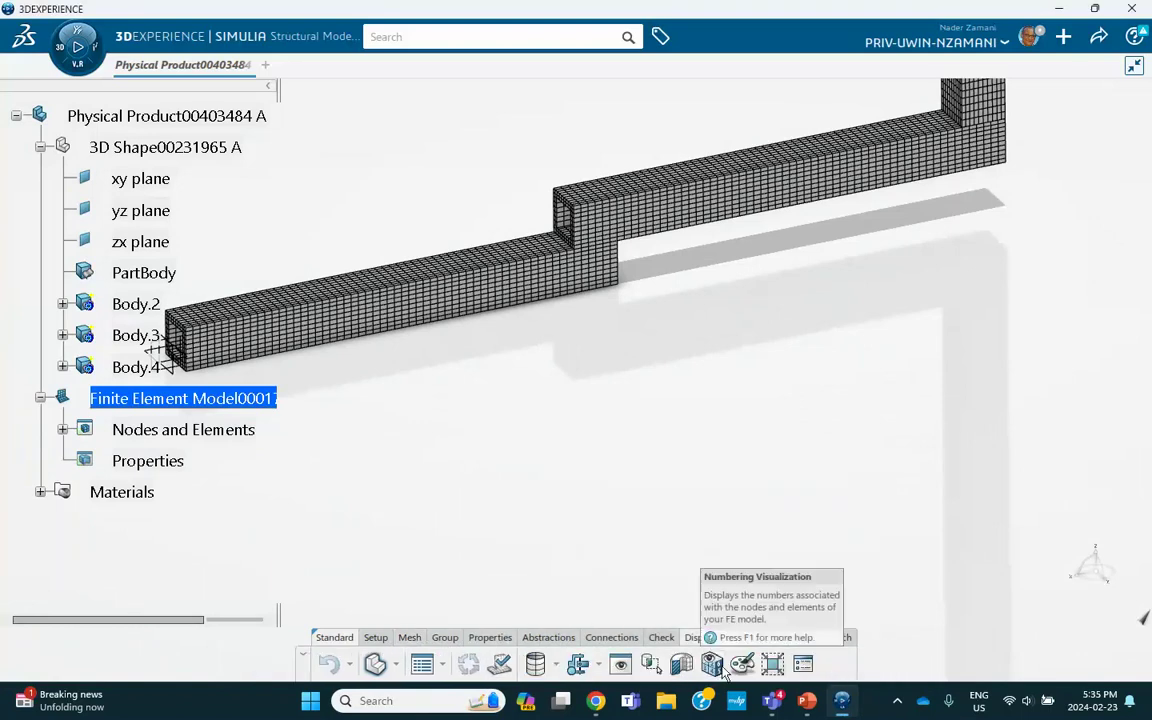
{"action": "left_click", "coordinate": [716, 666]}
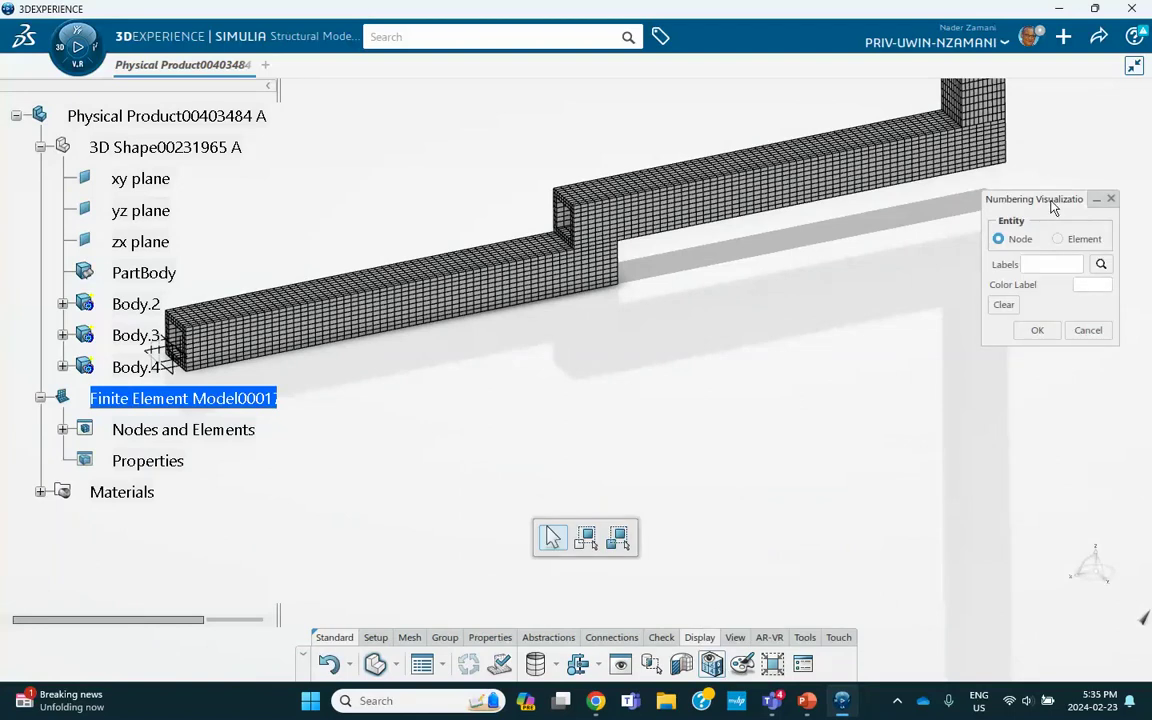
{"action": "left_click_drag", "start_coordinate": [1050, 213], "coordinate": [918, 294]}
{"action": "middle_click_drag", "start_coordinate": [766, 368], "coordinate": [645, 215]}
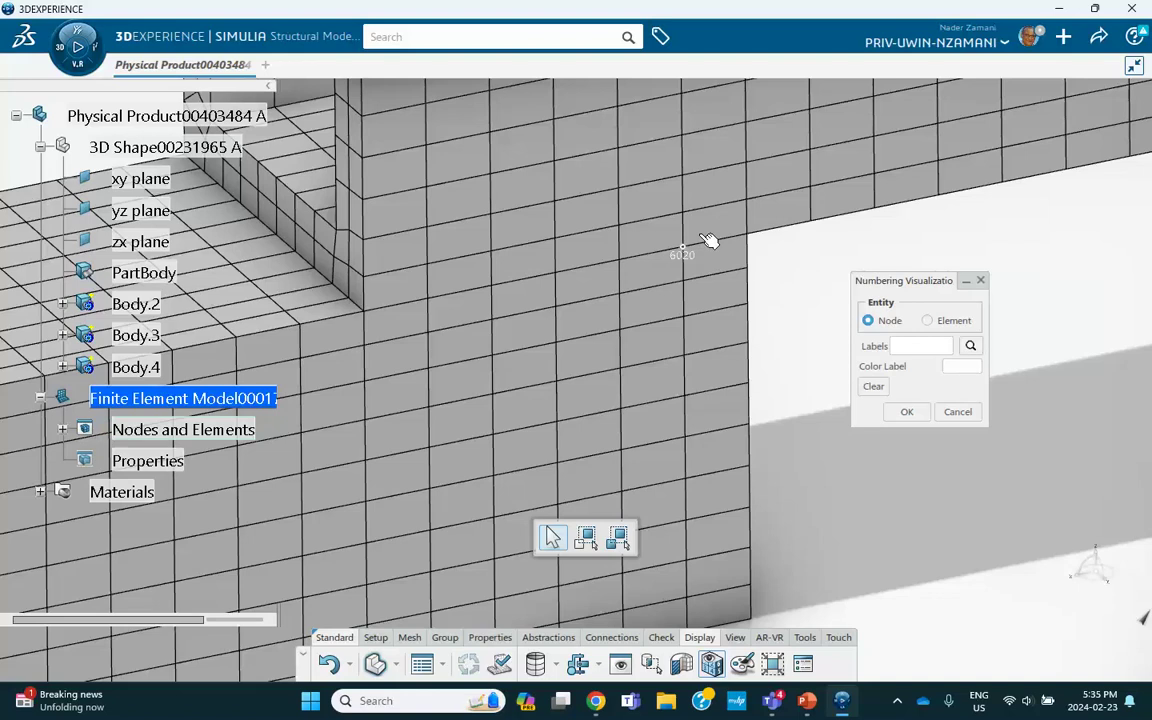
{"action": "left_click", "coordinate": [916, 422]}
{"action": "middle_click_drag", "start_coordinate": [825, 291], "coordinate": [738, 509]}
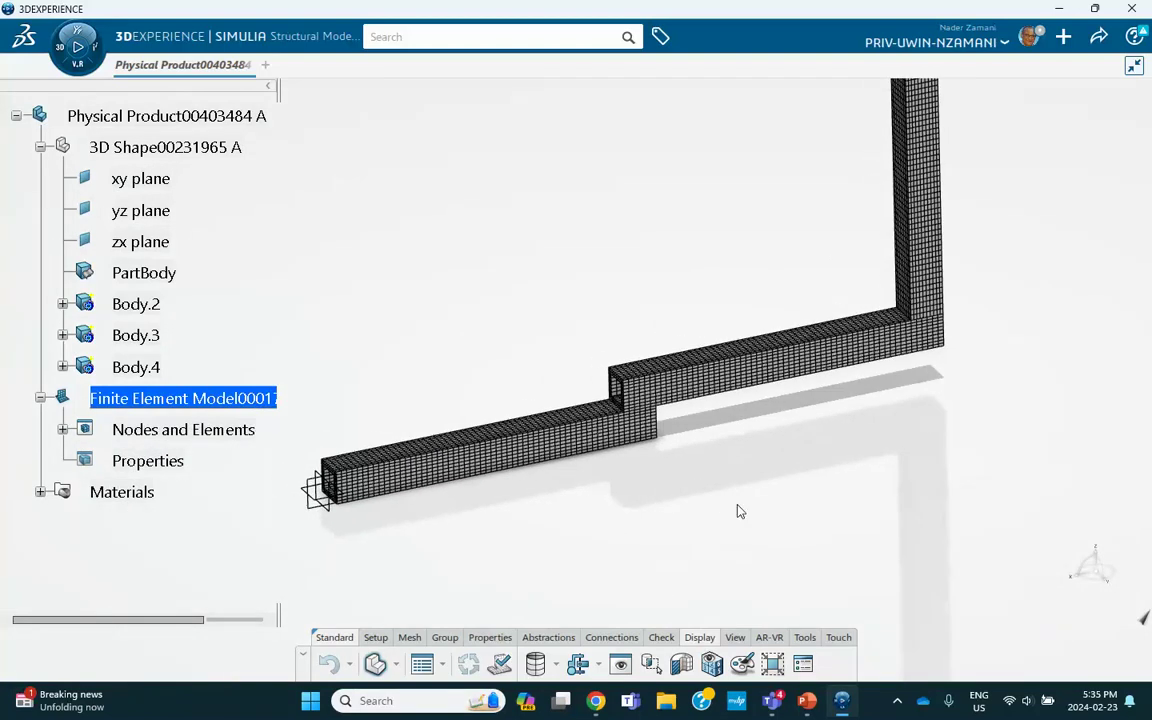
Define a solid section property with Body.2 as its support
{"action": "left_click", "coordinate": [490, 637]}
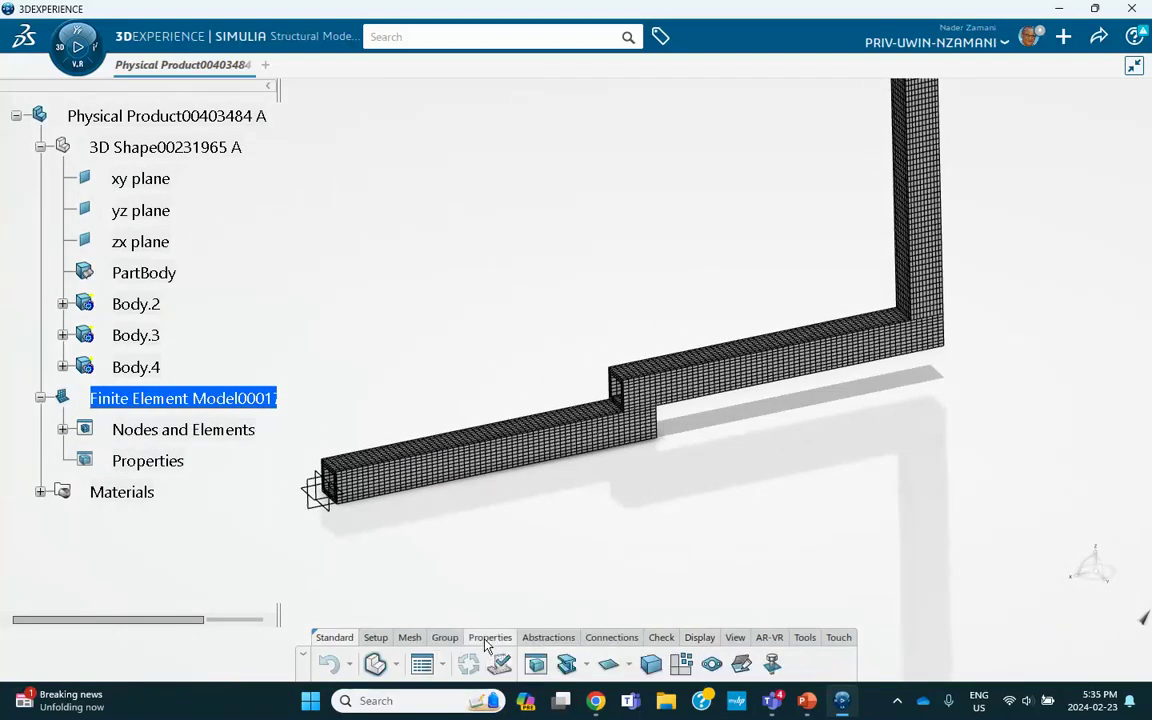
{"action": "left_click", "coordinate": [651, 664]}
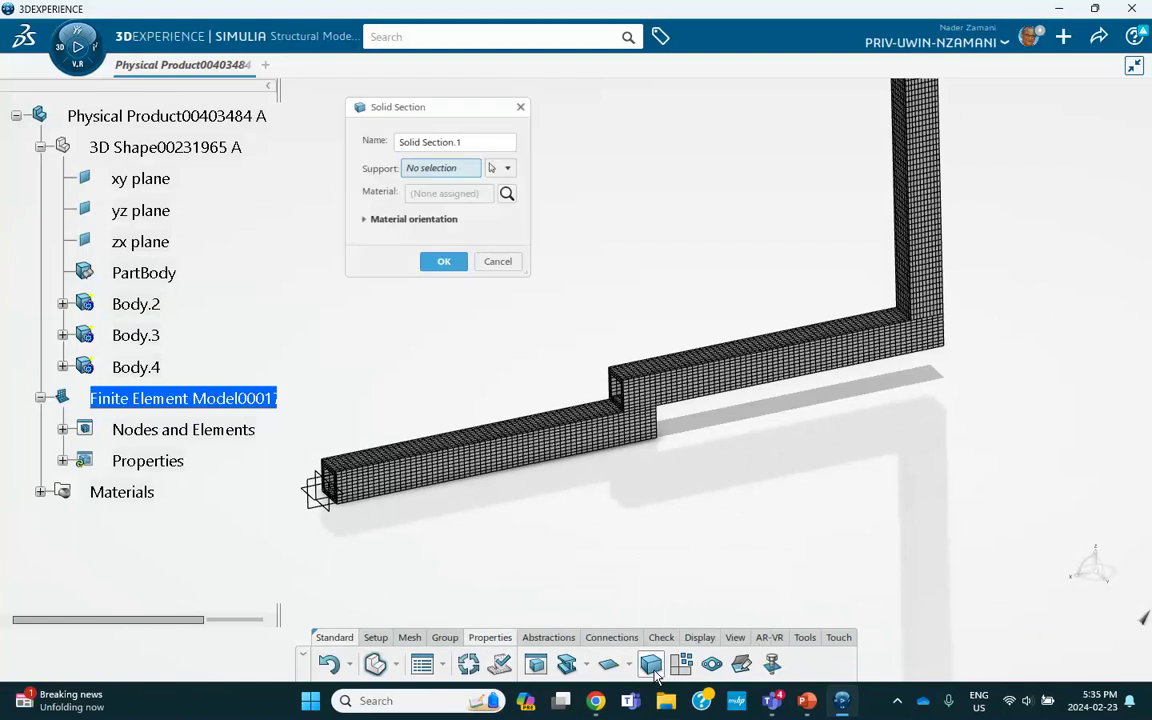
{"action": "left_click", "coordinate": [62, 429]}
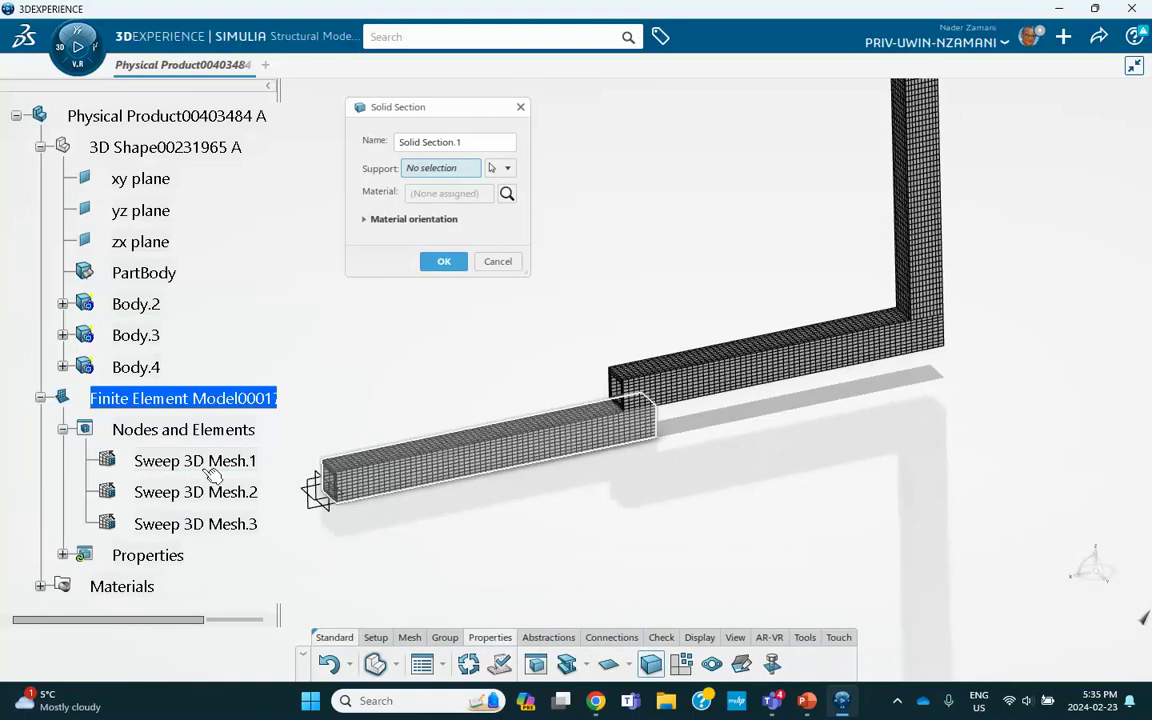
{"action": "left_click", "coordinate": [533, 455]}
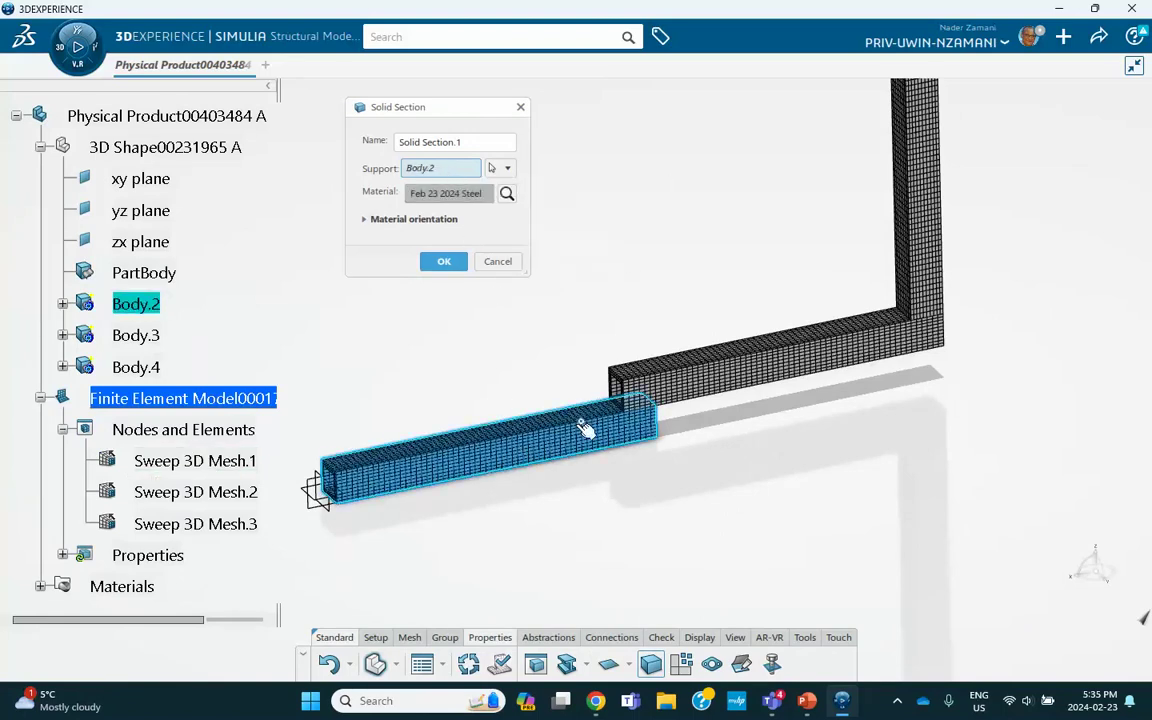
{"action": "left_click", "coordinate": [444, 262]}
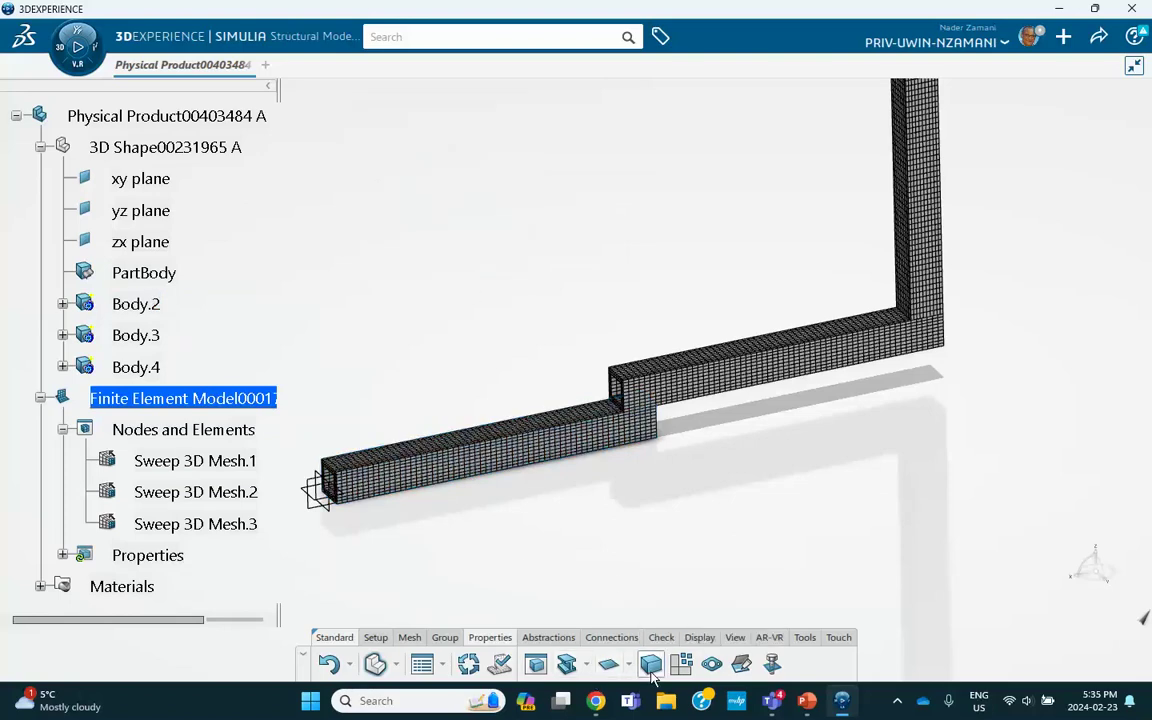
Define a second solid section property with the middle beam, Body.3, as its support
{"action": "left_click", "coordinate": [650, 664]}
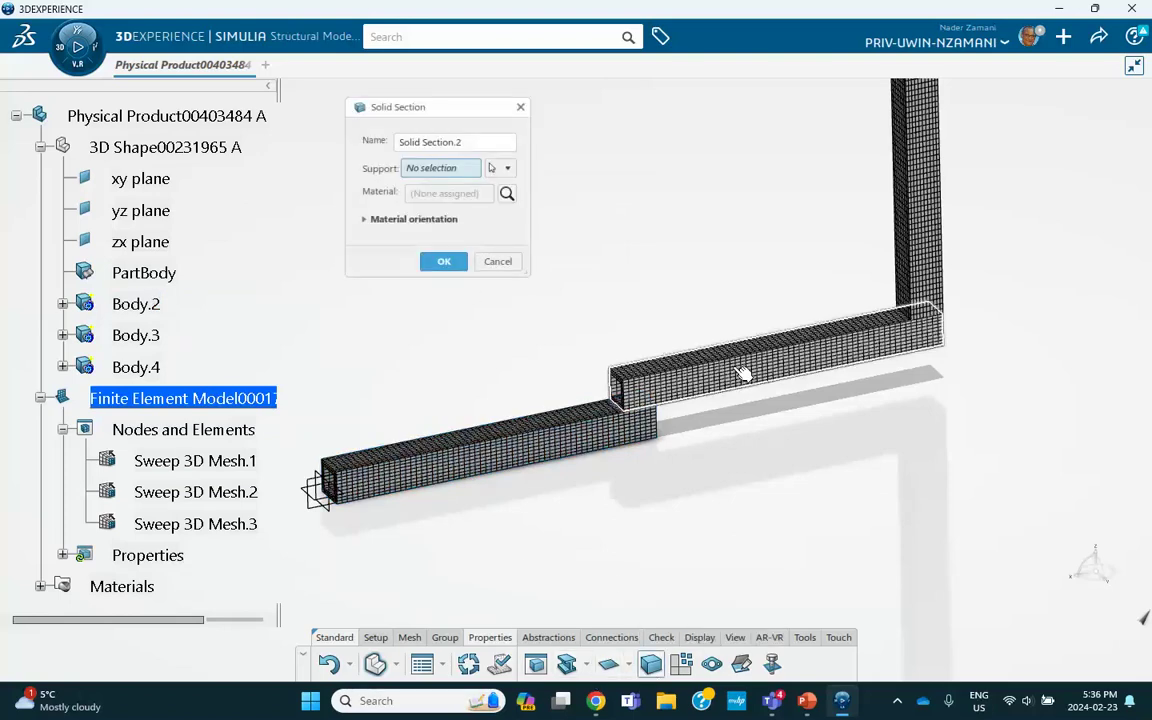
{"action": "left_click", "coordinate": [740, 373]}
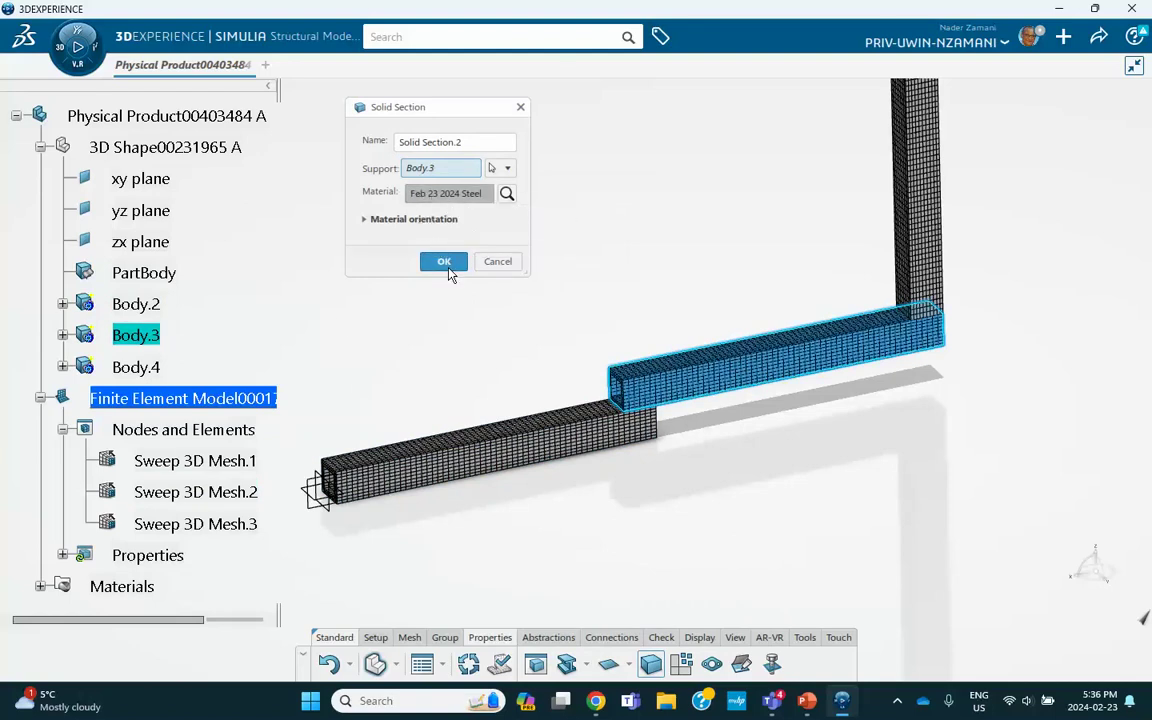
{"action": "left_click", "coordinate": [446, 264]}
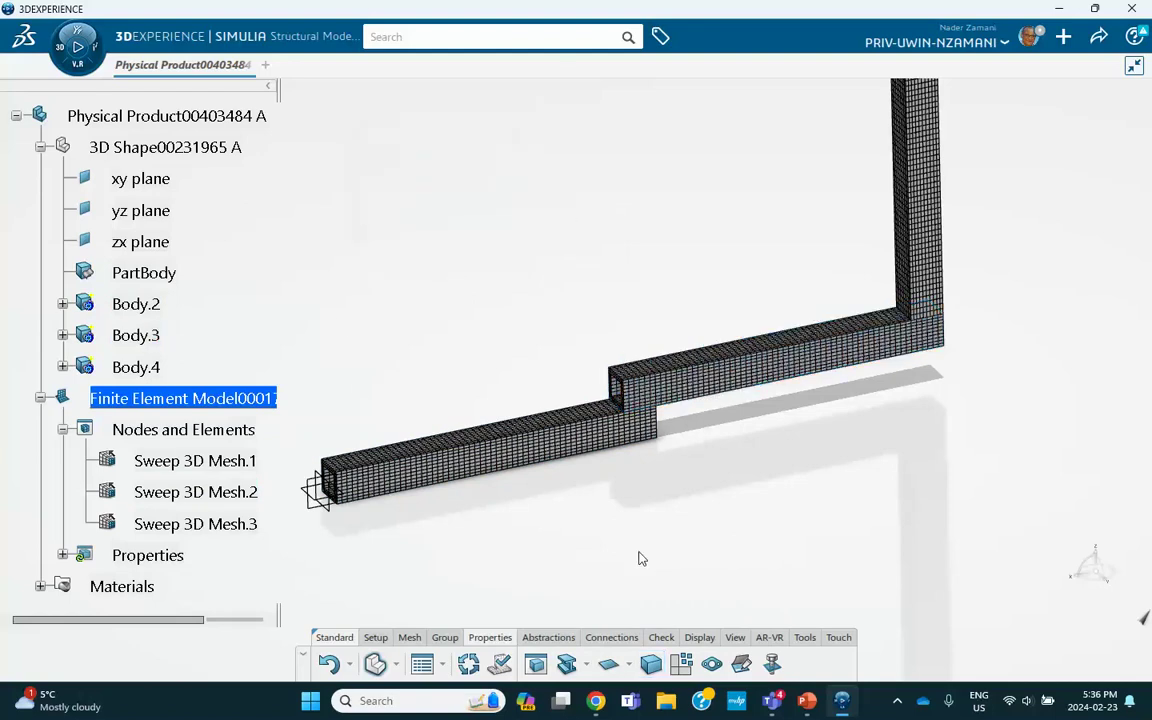
Define a third solid section property with the vertical beam, Body.4, as its support
{"action": "left_click", "coordinate": [652, 668]}
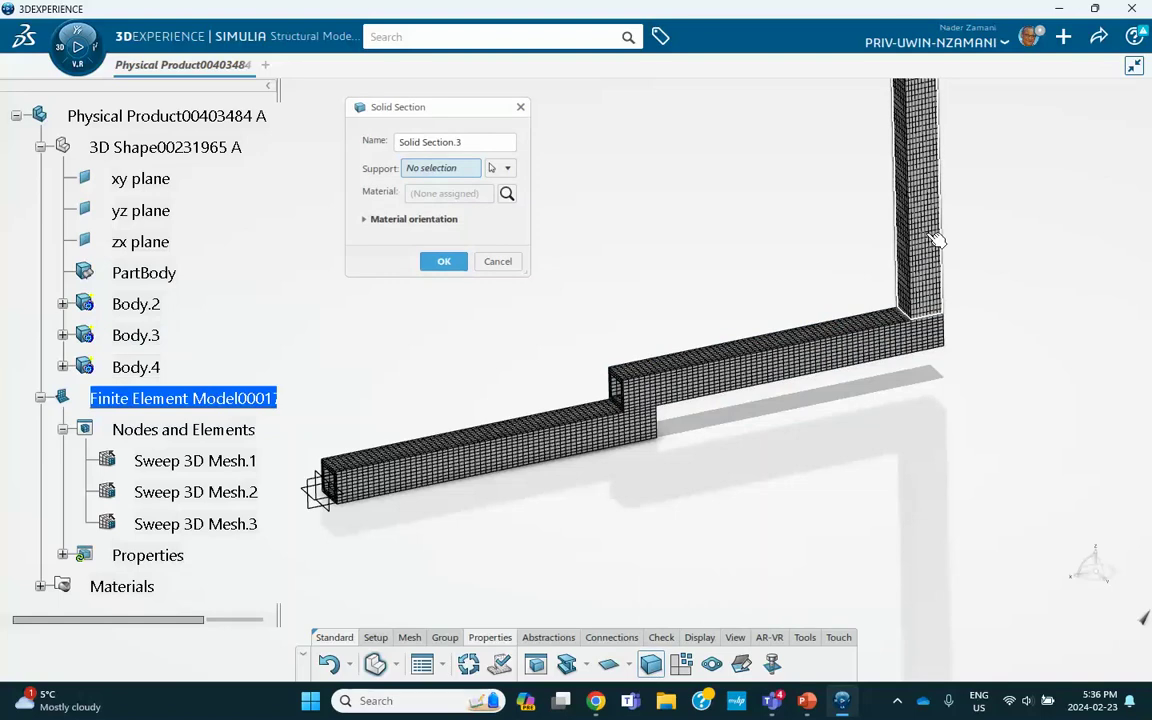
{"action": "left_click", "coordinate": [935, 240]}
{"action": "left_click", "coordinate": [444, 261]}
Expand the finite element model's properties and update the model with its three solid sections
{"action": "scroll", "coordinate": [216, 437], "scroll_direction": "down", "scroll_amount": 3}
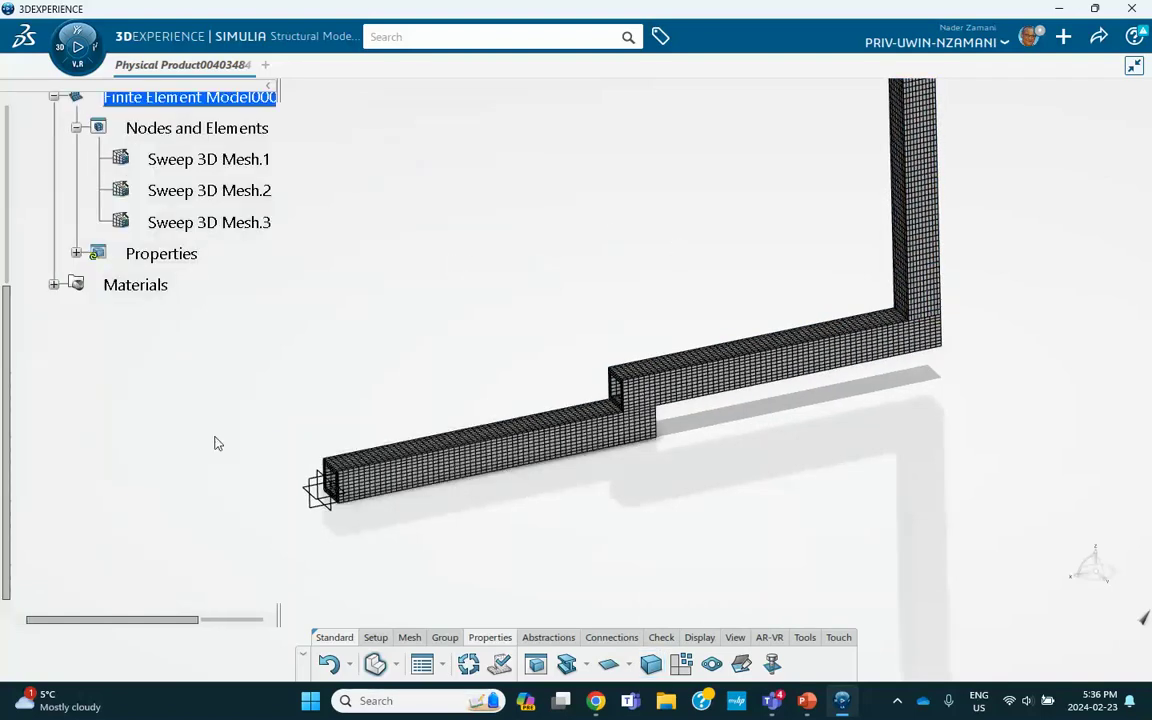
{"action": "scroll", "coordinate": [197, 252], "scroll_direction": "up", "scroll_amount": 1}
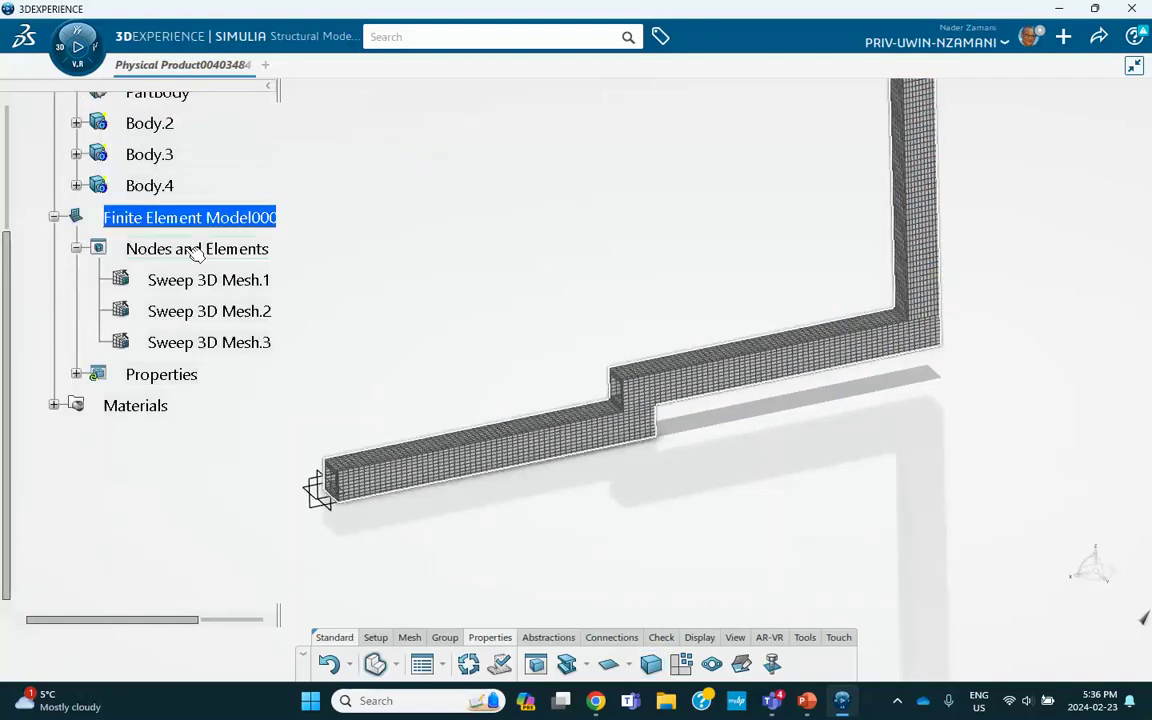
{"action": "left_click", "coordinate": [77, 374]}
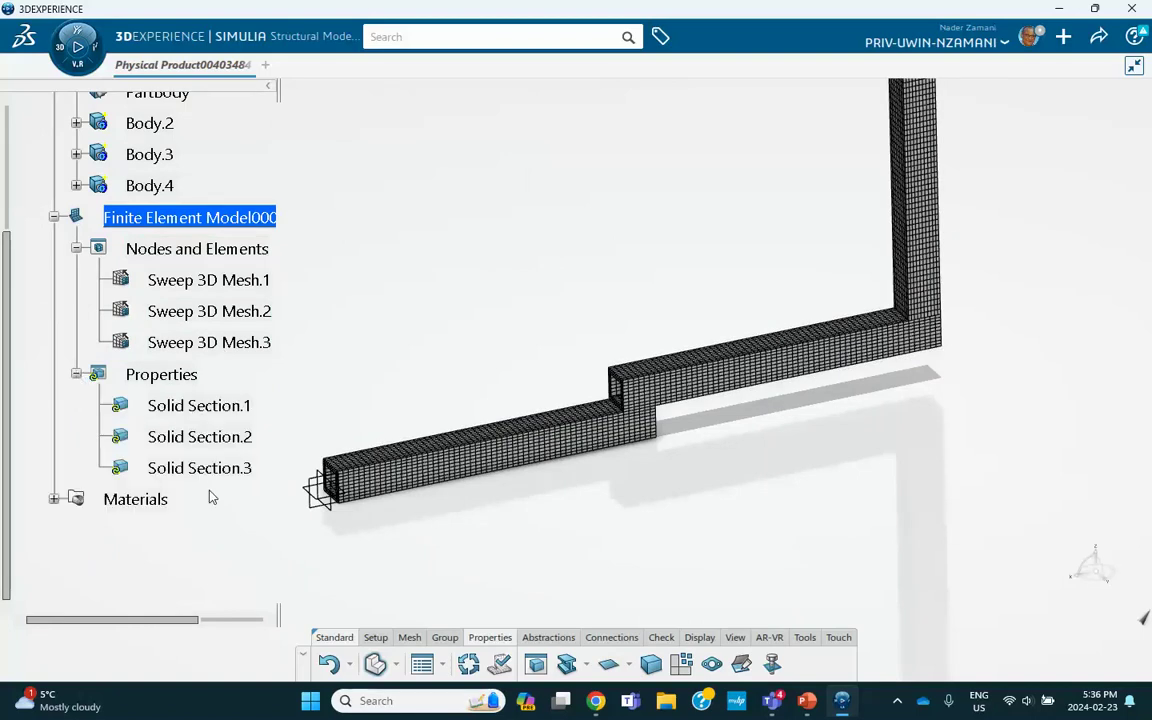
{"action": "left_click", "coordinate": [468, 666]}
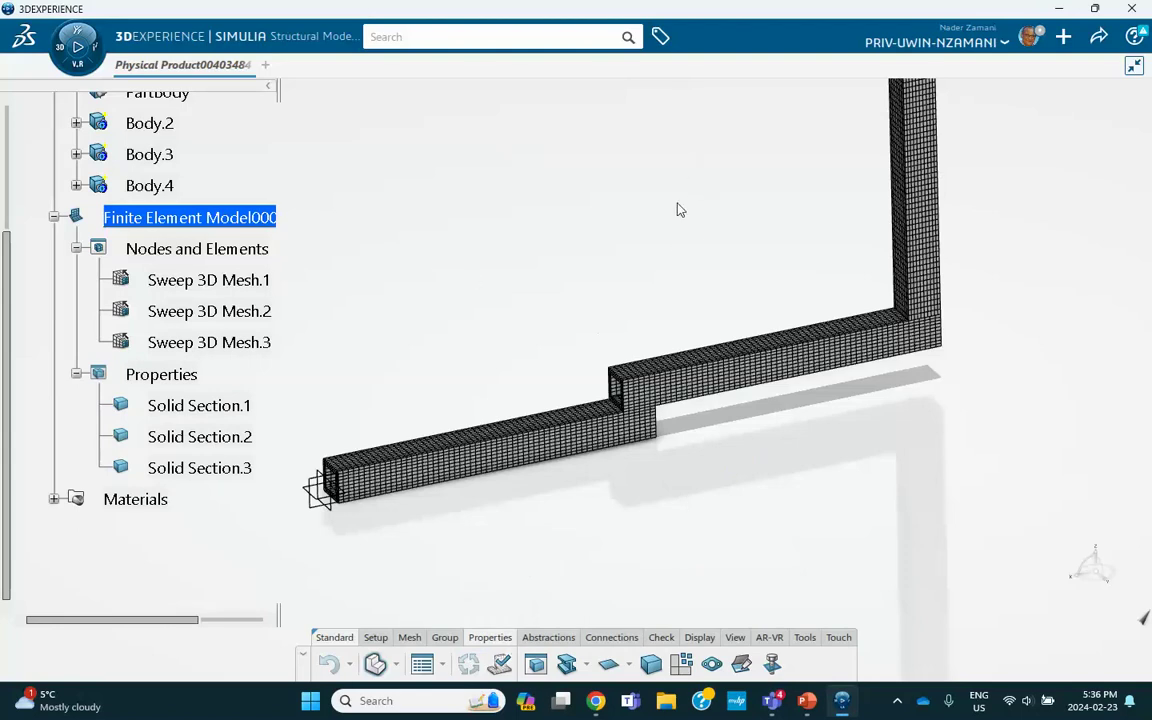
{"action": "right_click", "coordinate": [600, 187]}
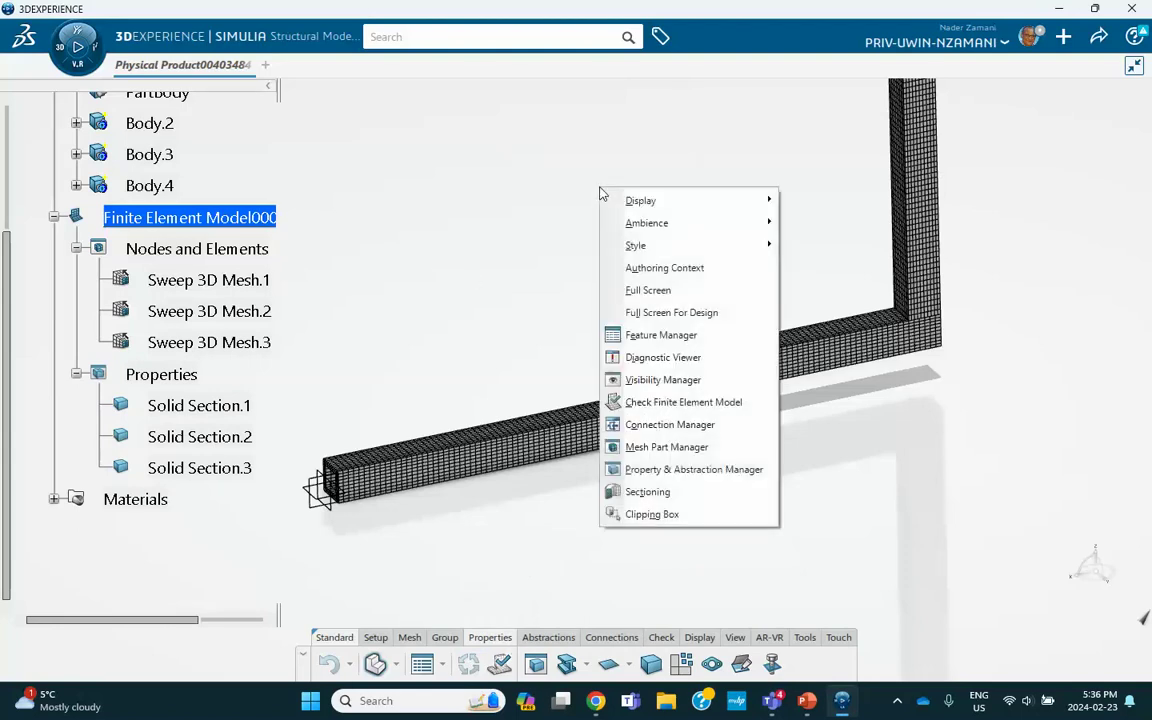
{"action": "left_click", "coordinate": [652, 448]}
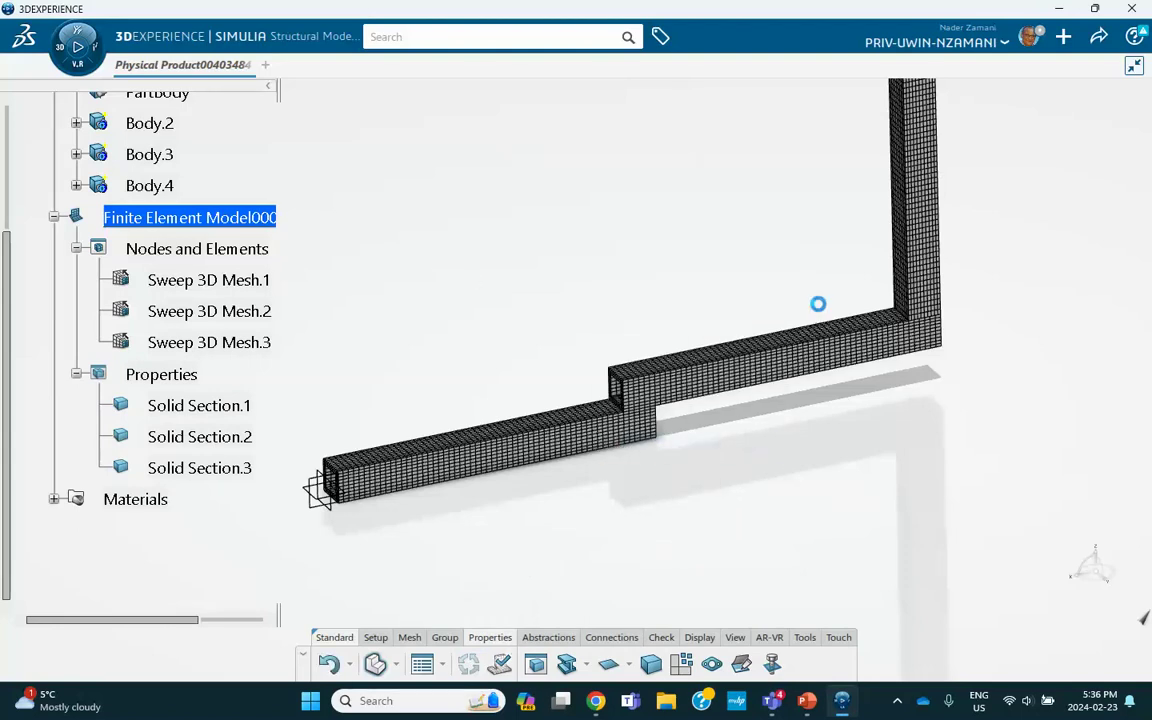
{"action": "left_click", "coordinate": [811, 254]}
Hide all FE models with the Visibility Manager so only the beam geometry is displayed, keeping the manager clear of the beams
{"action": "right_click", "coordinate": [655, 208]}
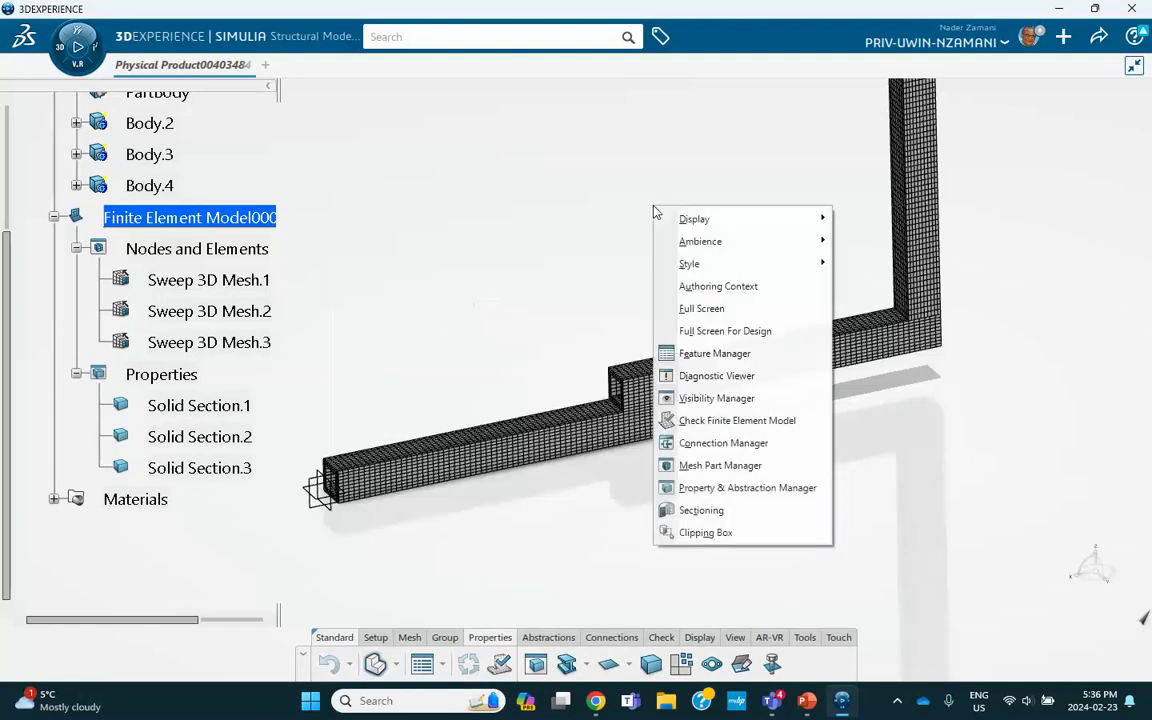
{"action": "left_click", "coordinate": [680, 398]}
{"action": "left_click", "coordinate": [1062, 240]}
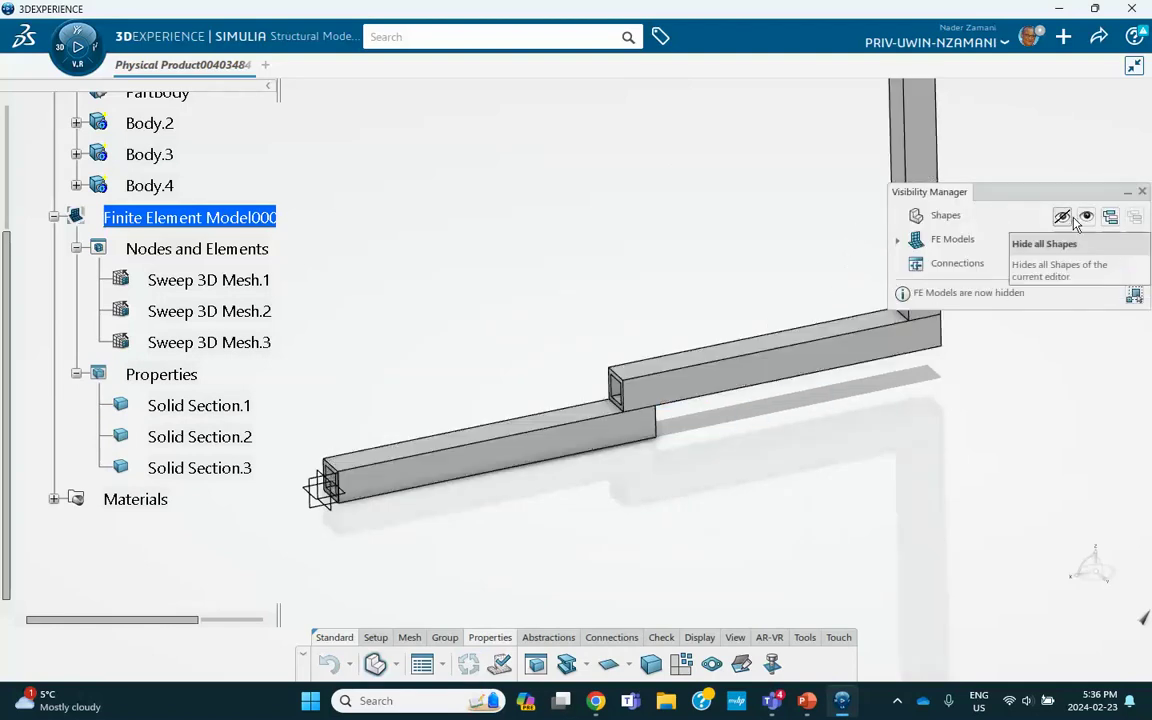
{"action": "left_click_drag", "start_coordinate": [990, 191], "coordinate": [517, 131]}
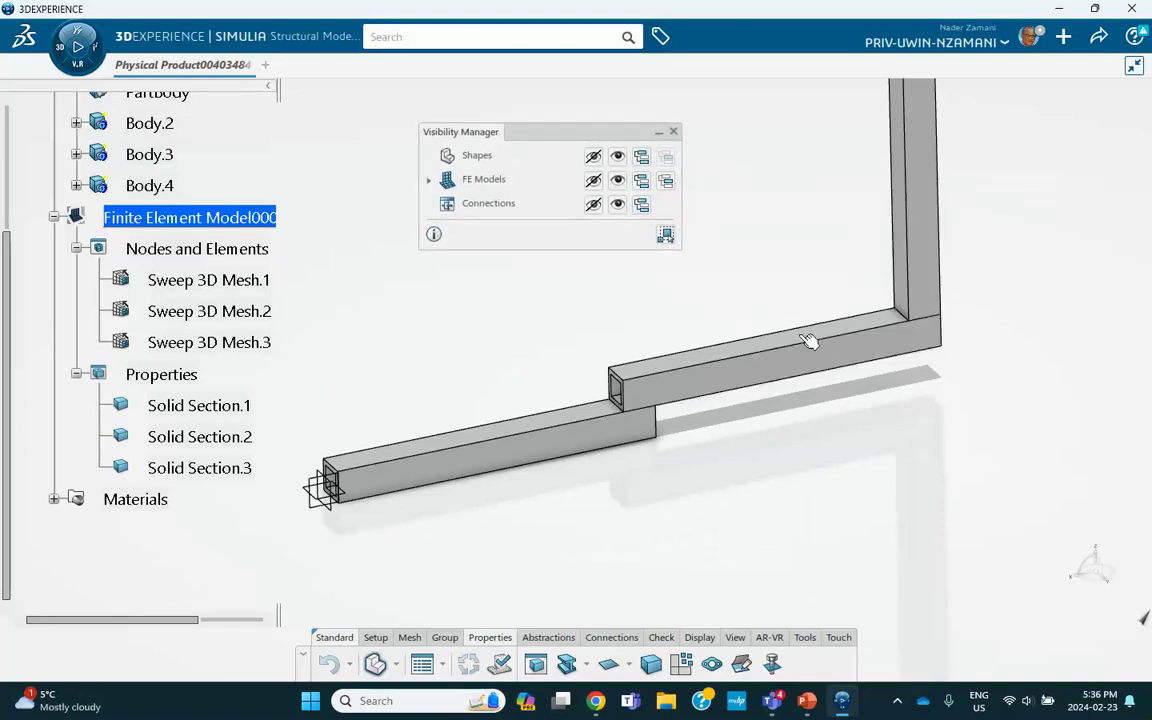
Switch to the PowerPoint presentation, review slide 6 on the Tie and Tie Detection options, and return to 3DEXPERIENCE
{"action": "left_click", "coordinate": [806, 700]}
{"action": "scroll", "coordinate": [95, 470], "scroll_direction": "down", "scroll_amount": 3}
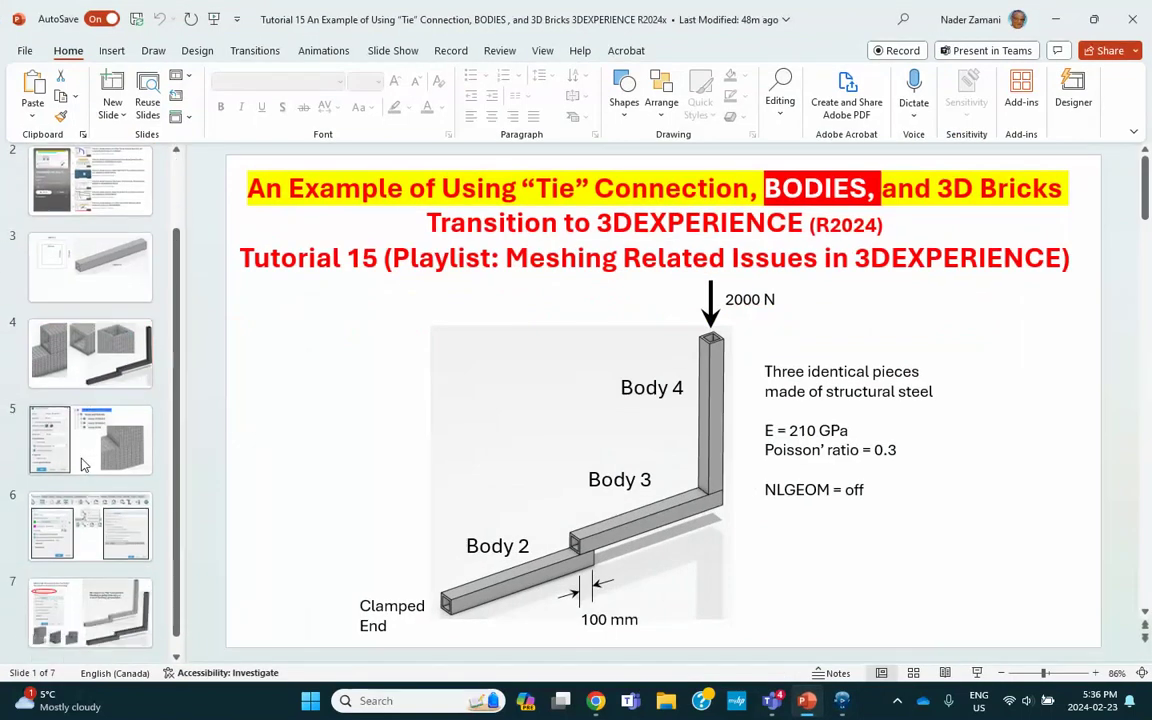
{"action": "left_click", "coordinate": [103, 527]}
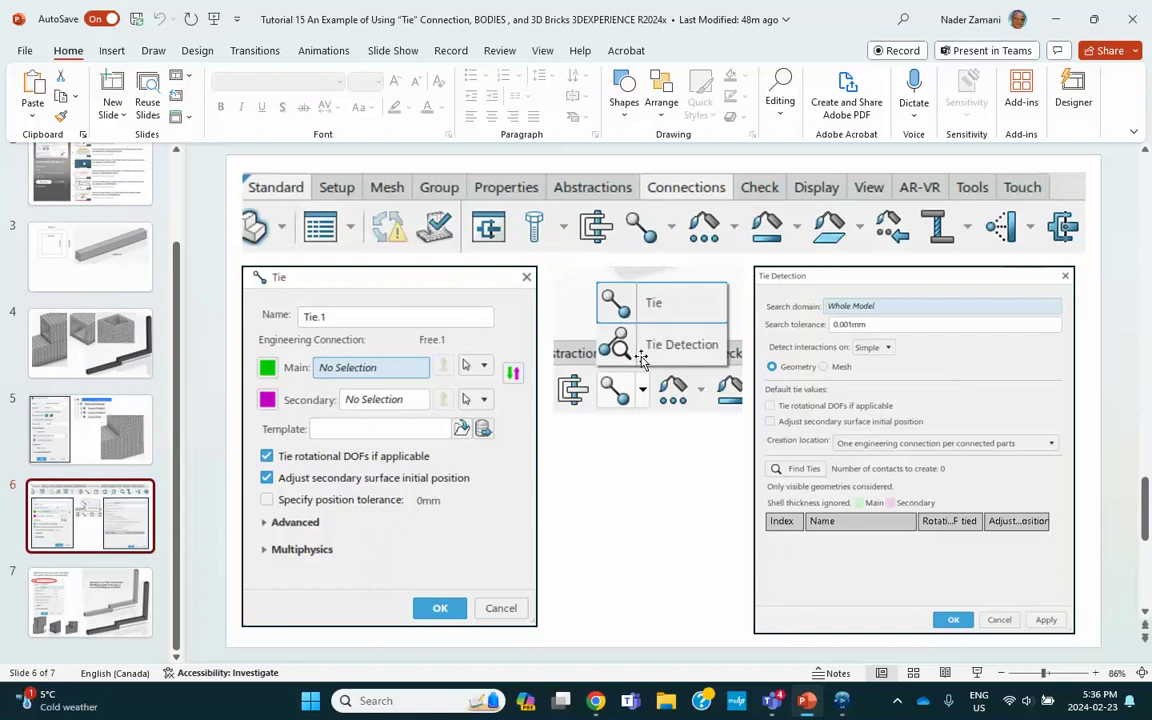
{"action": "left_click", "coordinate": [1055, 18]}
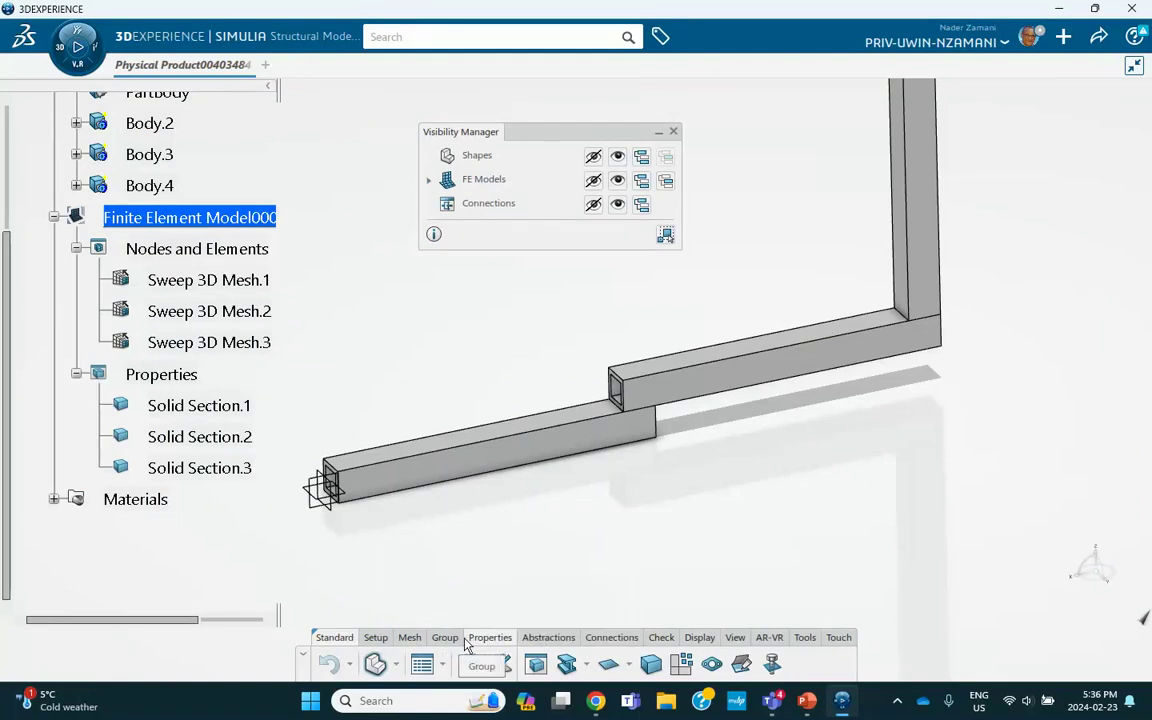
Run Tie Detection on the whole model's geometry with a 0.001 mm search tolerance to find ties between the beams
{"action": "left_click", "coordinate": [606, 638]}
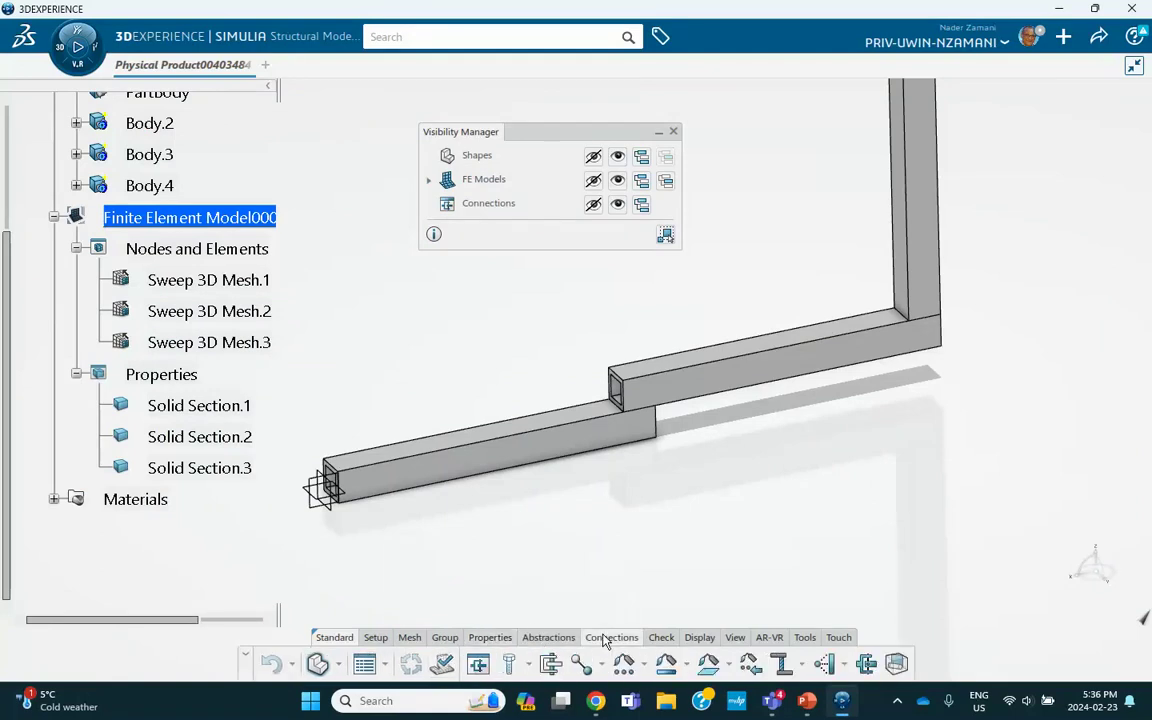
{"action": "left_click", "coordinate": [601, 664]}
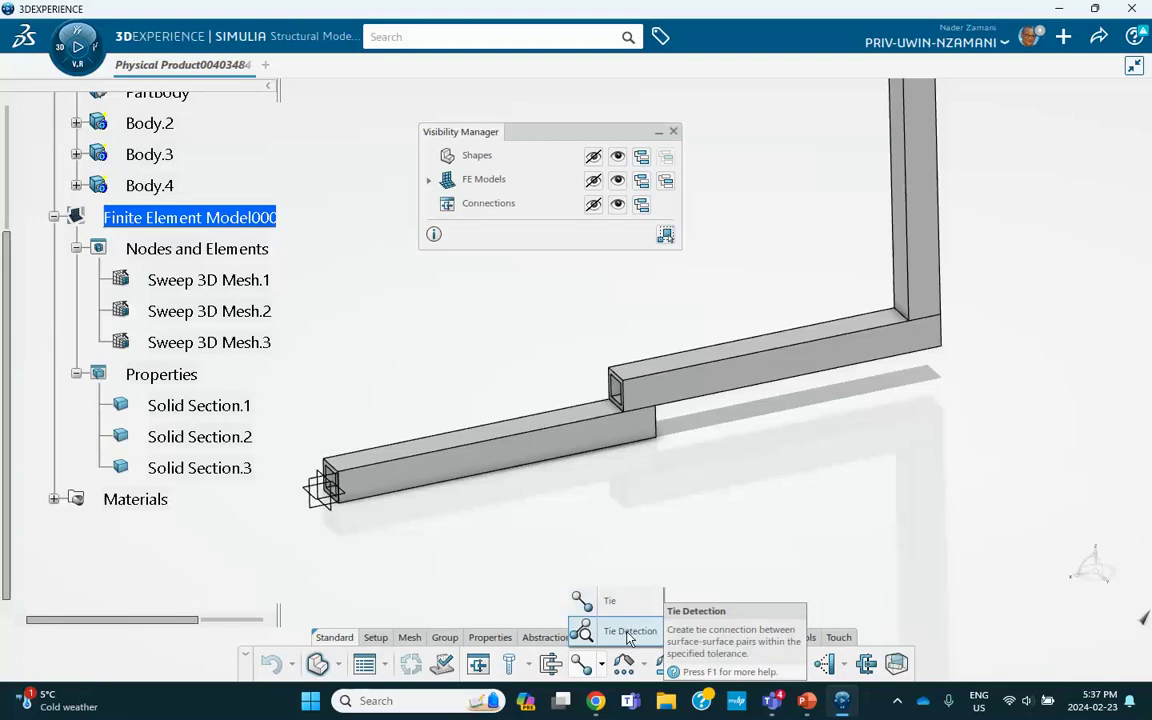
{"action": "left_click", "coordinate": [630, 632]}
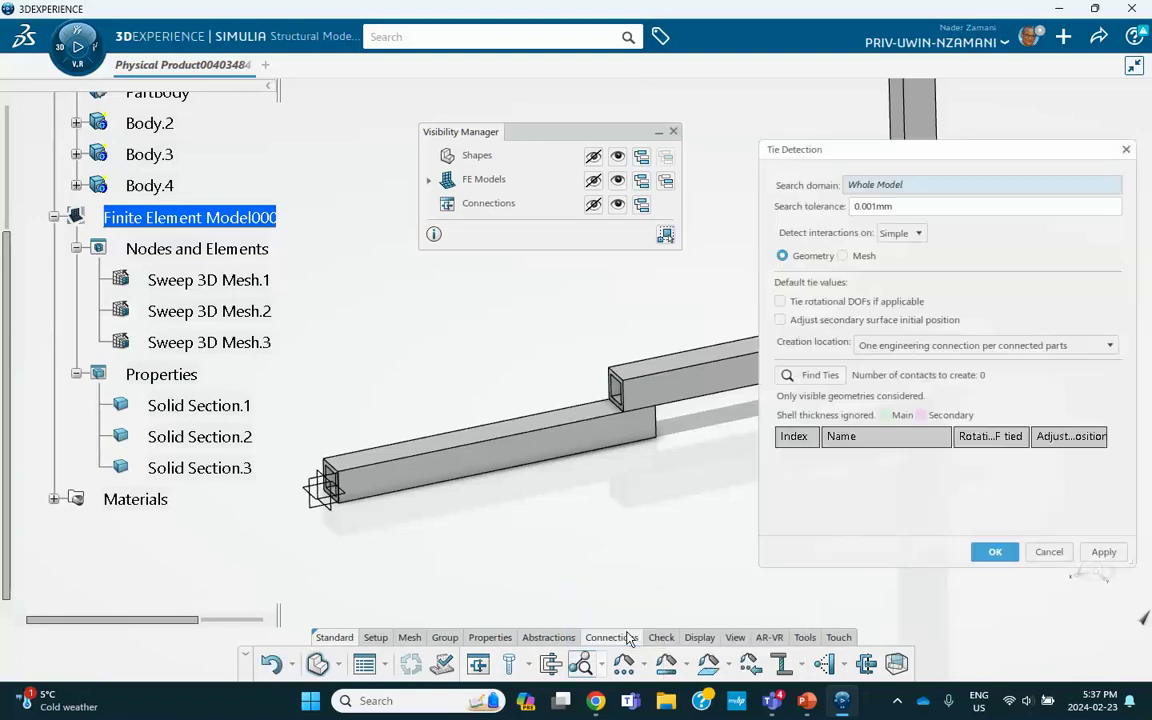
{"action": "middle_click_drag", "start_coordinate": [540, 248], "coordinate": [453, 297]}
{"action": "scroll", "coordinate": [440, 300], "scroll_direction": "down", "scroll_amount": 2}
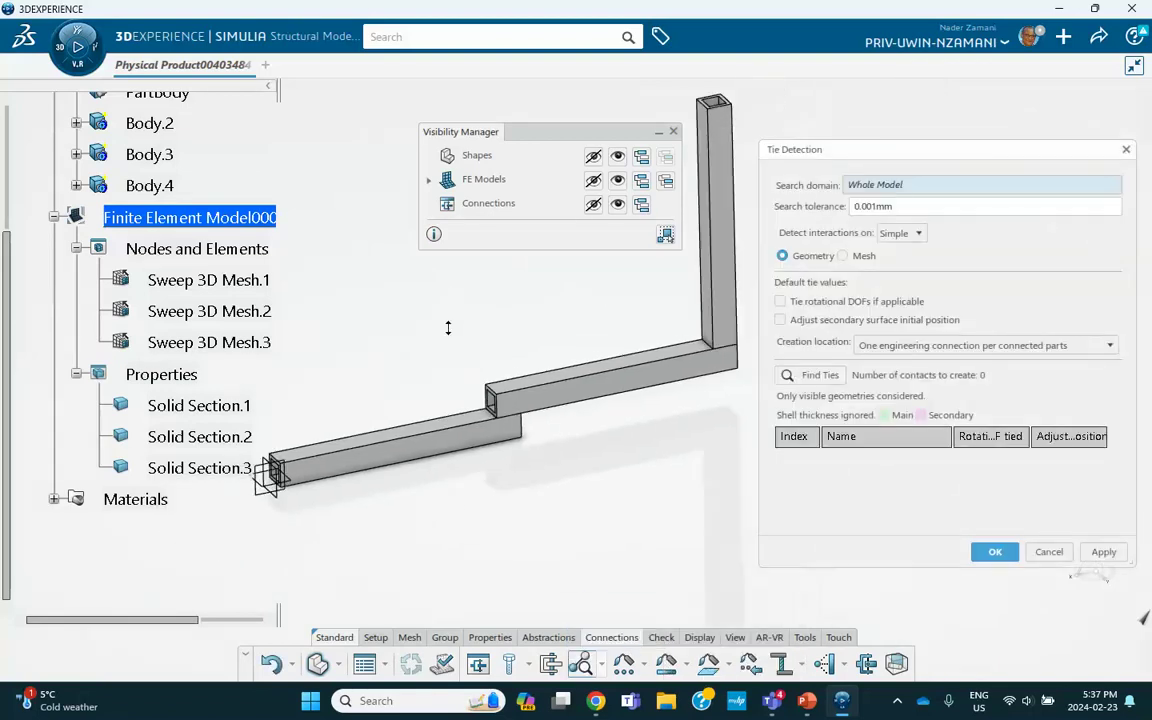
{"action": "left_click_drag", "start_coordinate": [625, 140], "coordinate": [564, 142]}
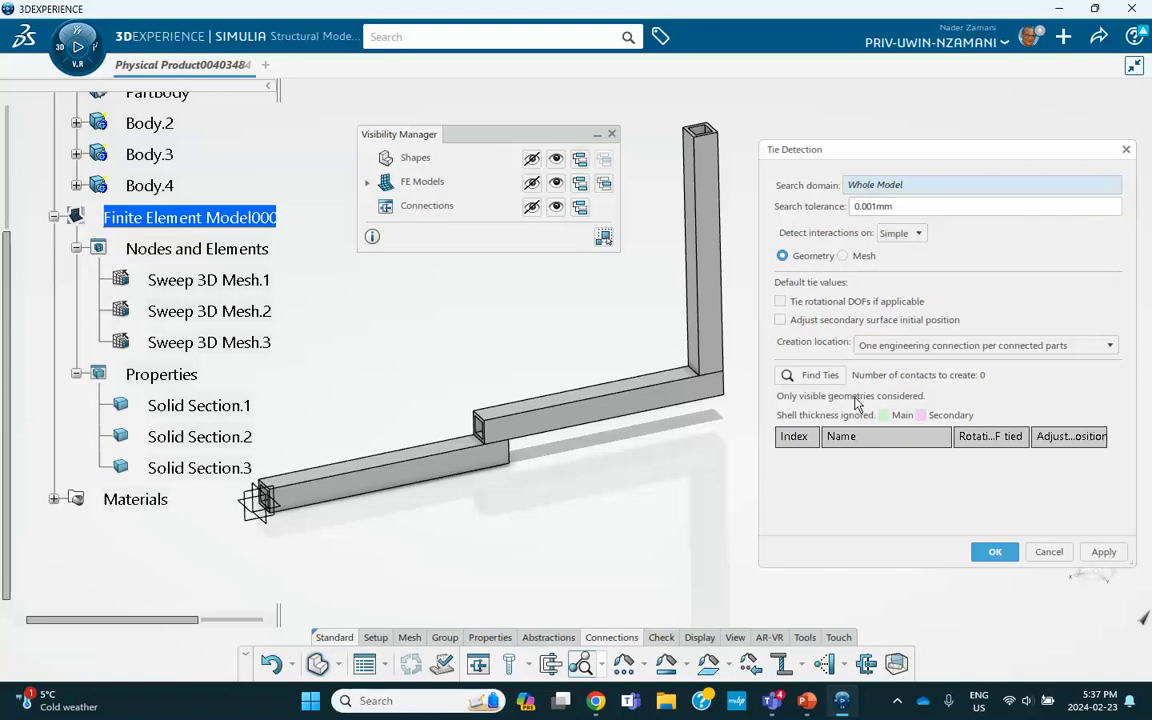
{"action": "left_click", "coordinate": [1095, 557]}
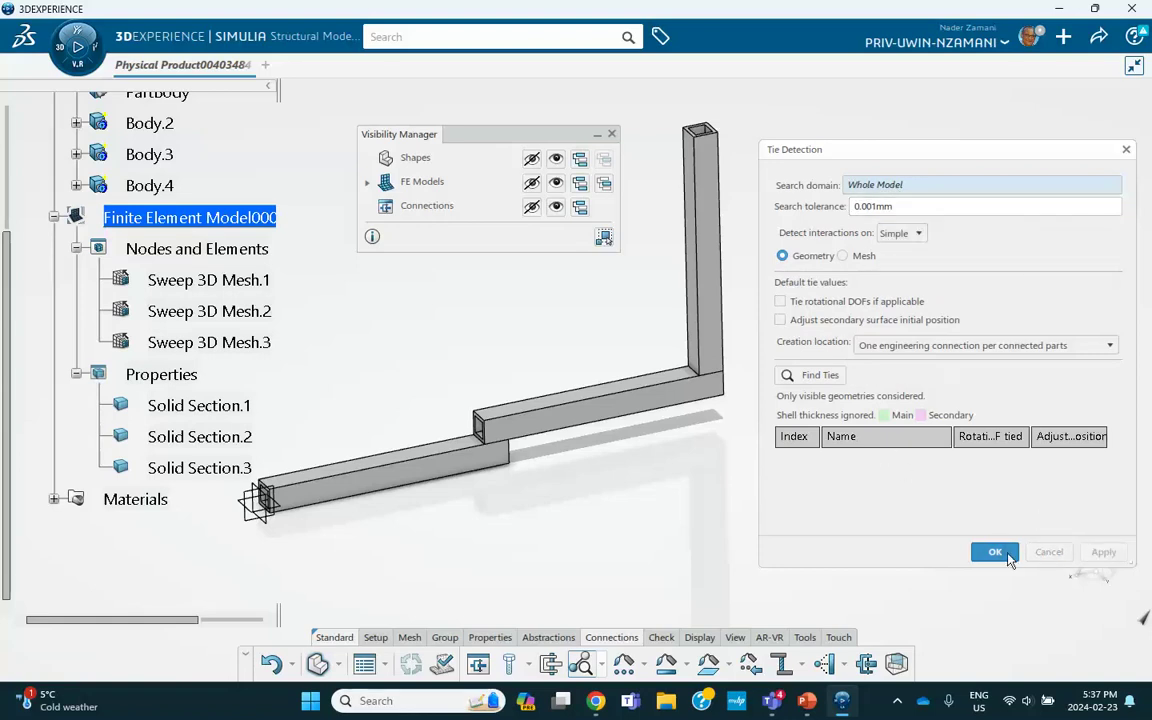
{"action": "left_click", "coordinate": [820, 376]}
Review the main and secondary surfaces of Tie.1 and Tie.2 and create both tie connections
{"action": "left_click", "coordinate": [838, 482]}
{"action": "left_click", "coordinate": [852, 462]}
{"action": "left_click", "coordinate": [850, 468]}
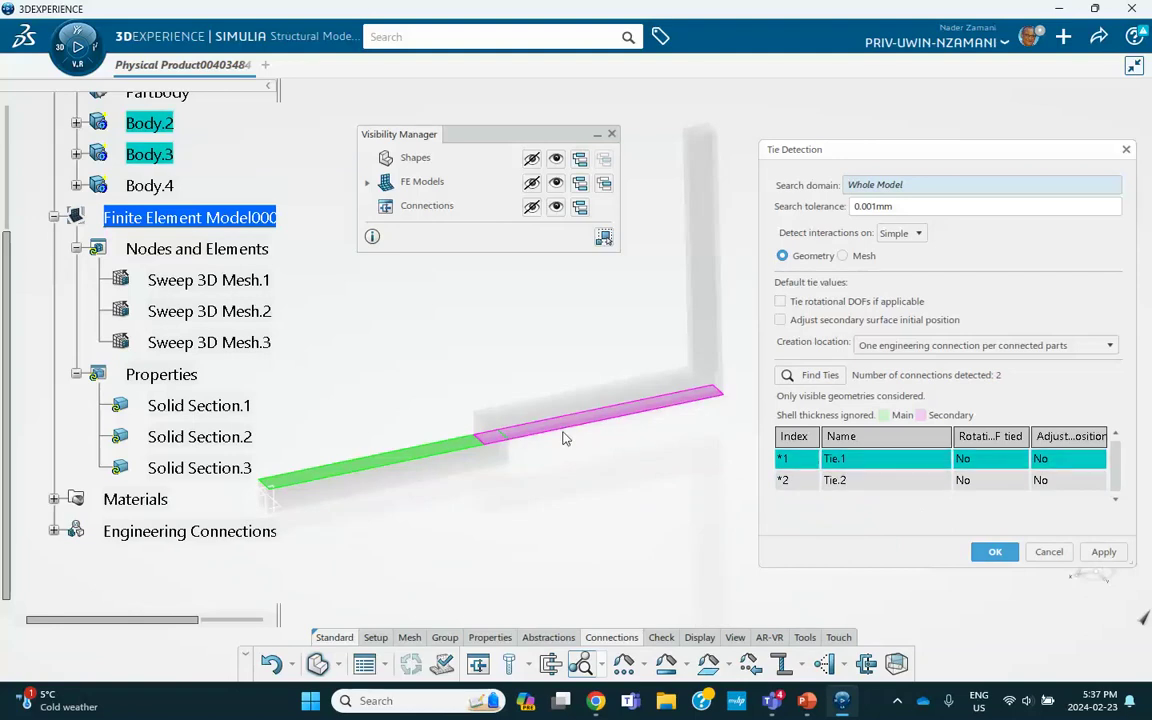
{"action": "left_click", "coordinate": [836, 481]}
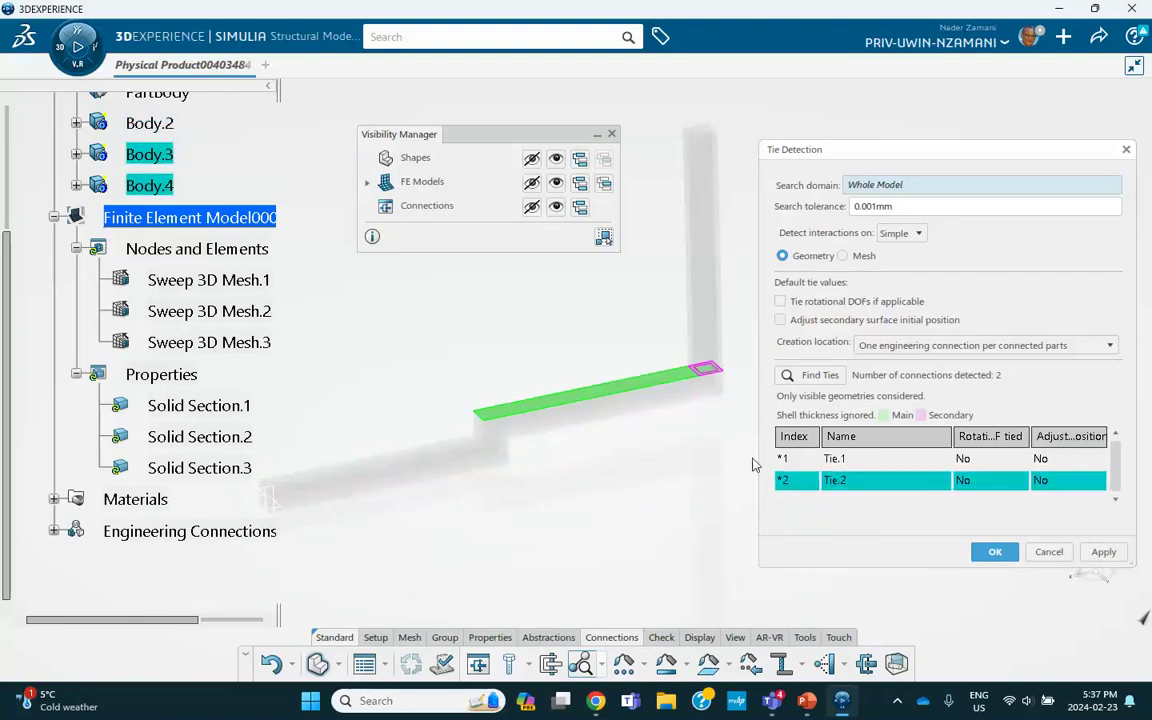
{"action": "left_click", "coordinate": [1104, 553]}
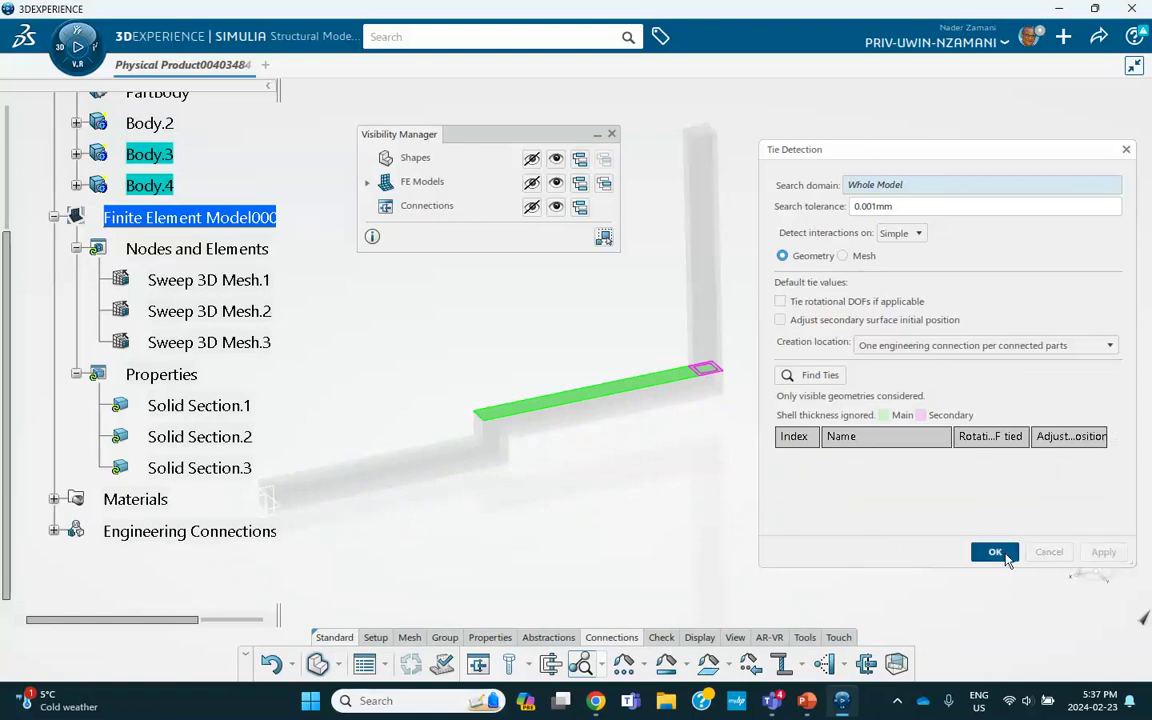
{"action": "left_click", "coordinate": [995, 553]}
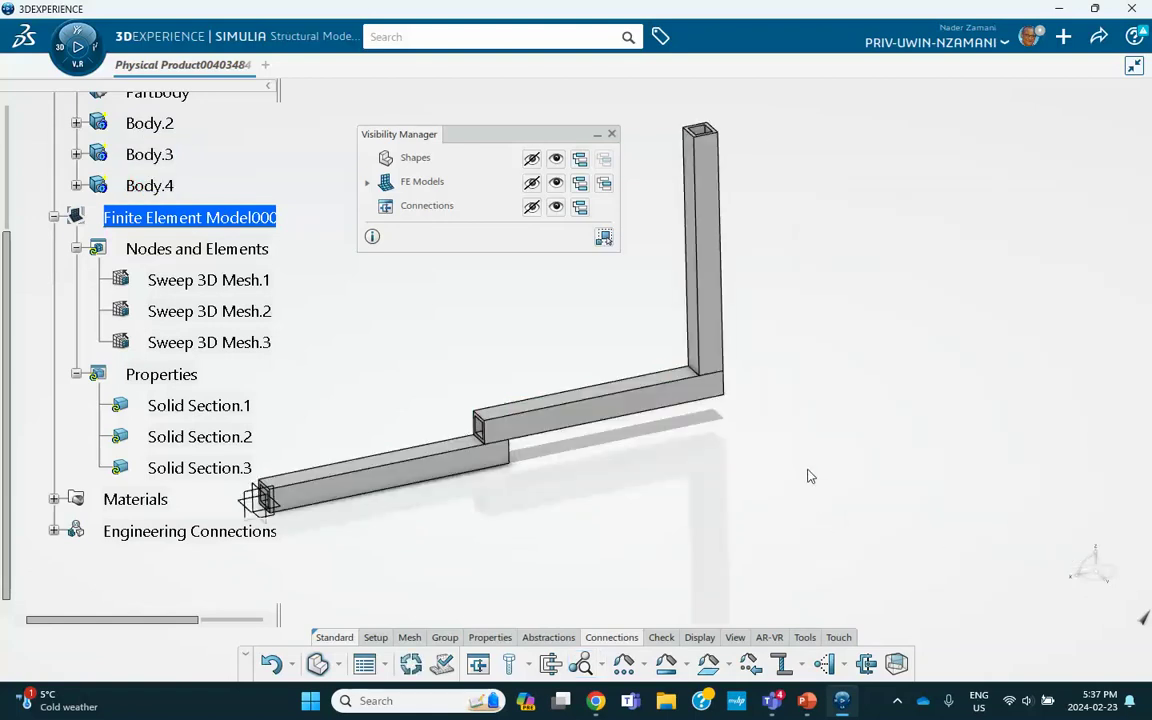
Switch to the Structural Scenario Creation app and initialize a Structural simulation that uses the beams' existing finite element model
{"action": "middle_click_drag", "start_coordinate": [629, 334], "coordinate": [742, 326]}
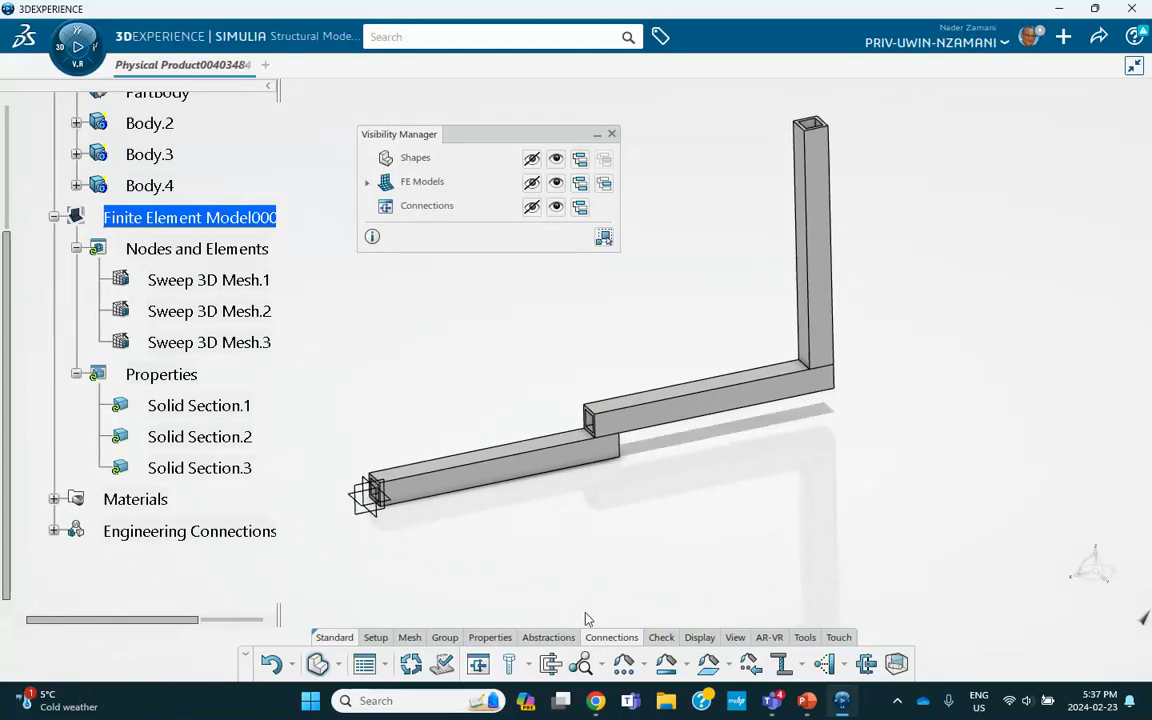
{"action": "left_click", "coordinate": [62, 48]}
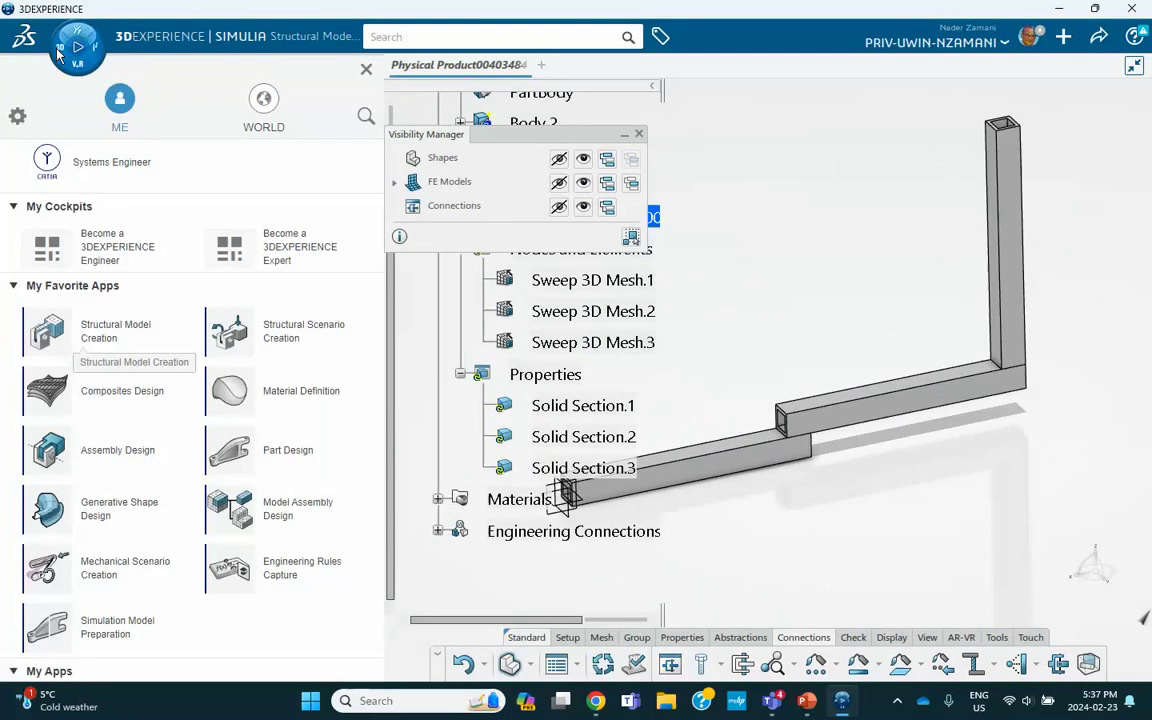
{"action": "left_click", "coordinate": [294, 335]}
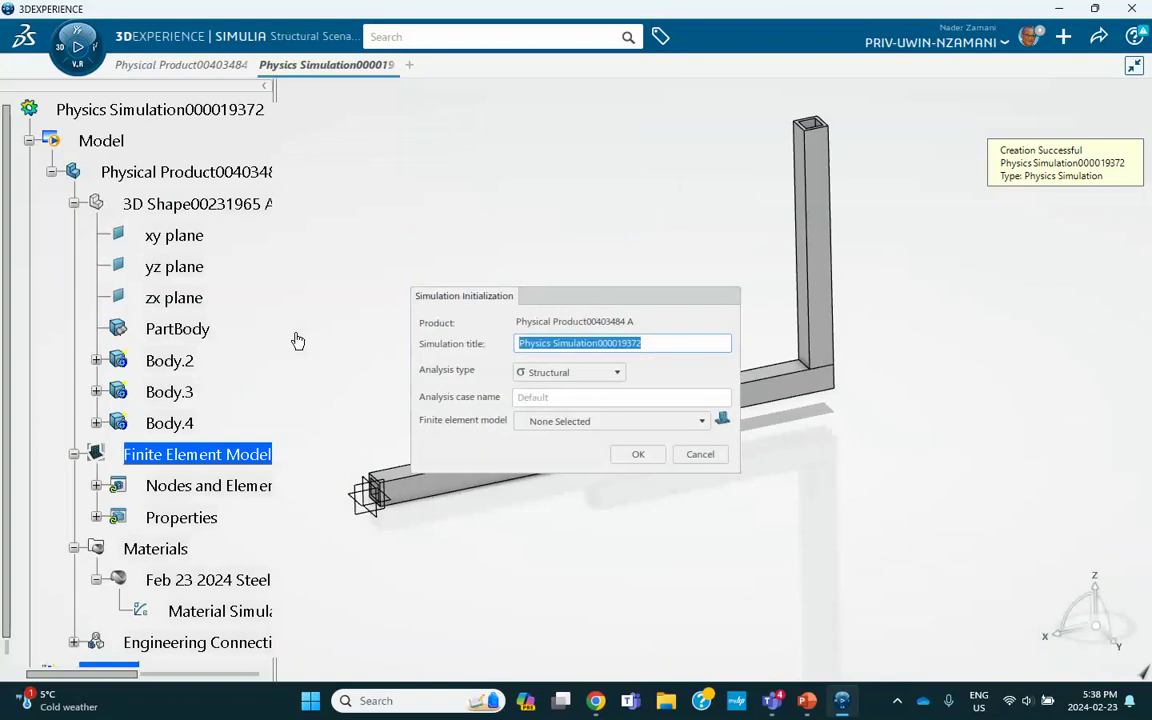
{"action": "left_click", "coordinate": [528, 421]}
{"action": "left_click", "coordinate": [578, 456]}
{"action": "left_click", "coordinate": [650, 455]}
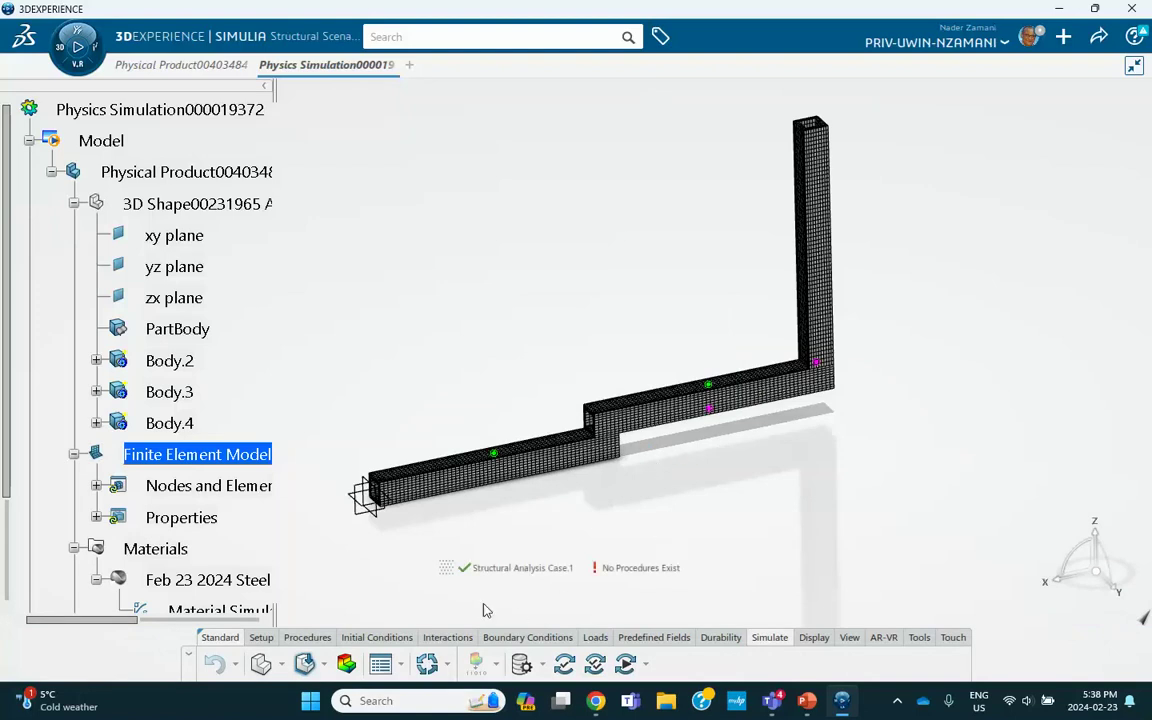
Add a Static Step with a step time of 1 s and the default incrementation, leaving geometric nonlinearity excluded
{"action": "middle_click_drag", "start_coordinate": [511, 463], "coordinate": [580, 318]}
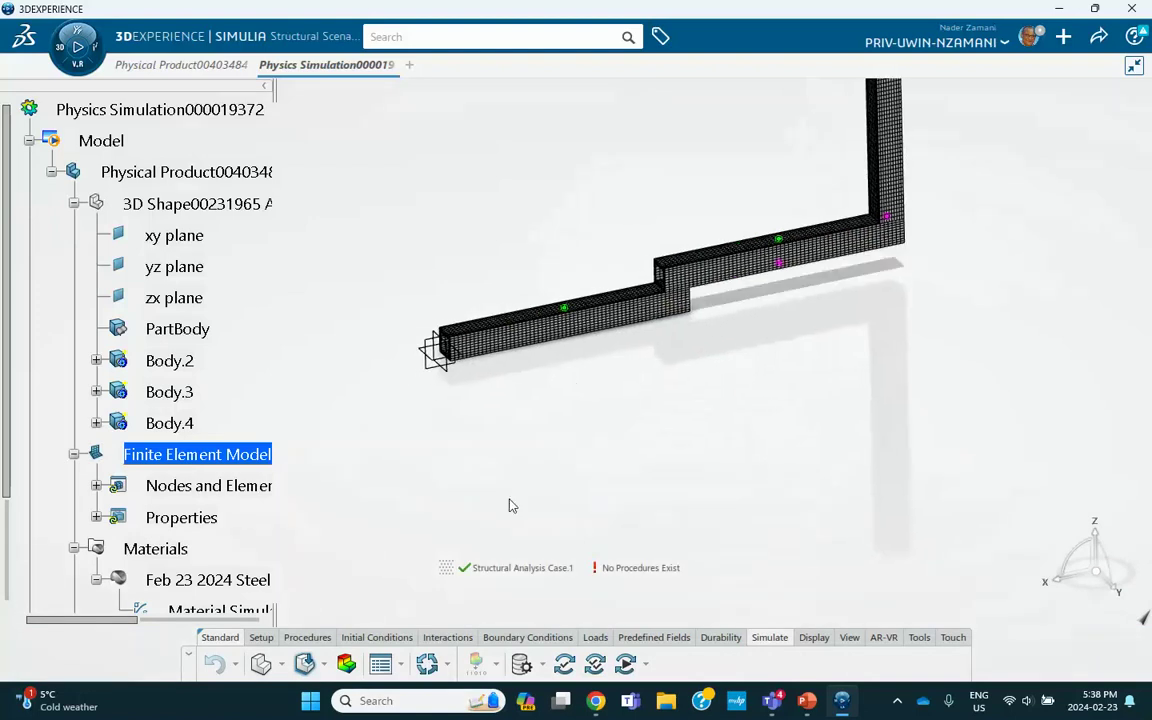
{"action": "left_click", "coordinate": [307, 637]}
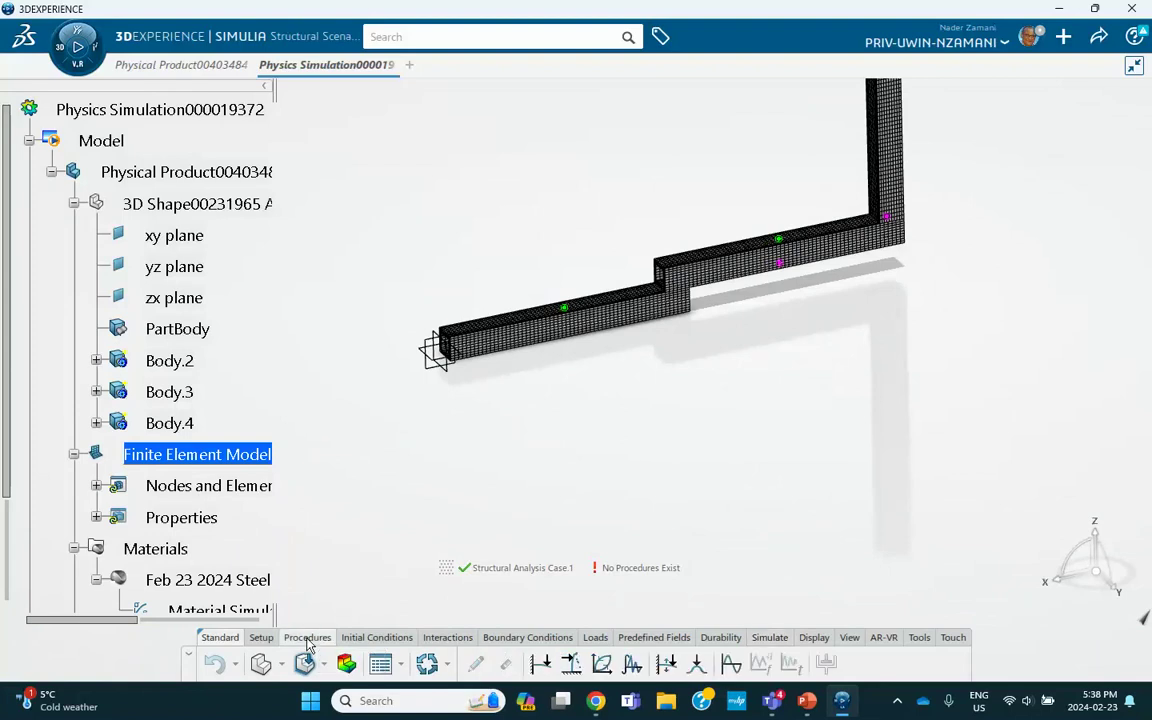
{"action": "left_click", "coordinate": [540, 664]}
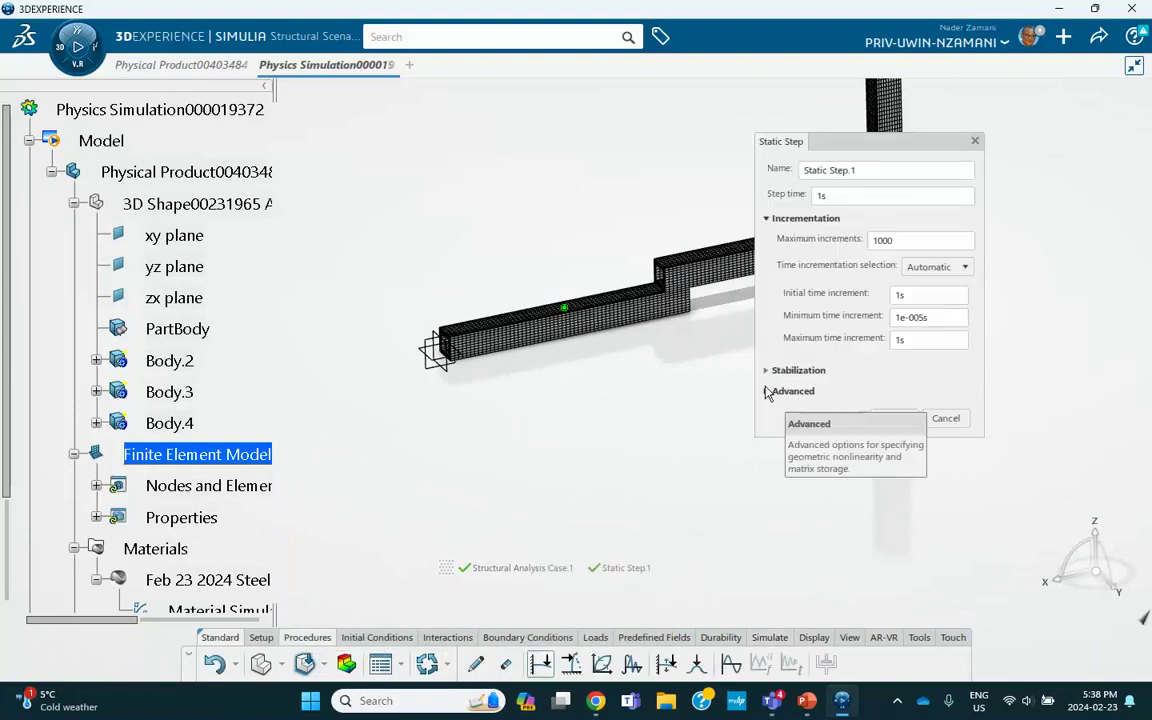
{"action": "left_click", "coordinate": [768, 394]}
{"action": "left_click", "coordinate": [780, 413]}
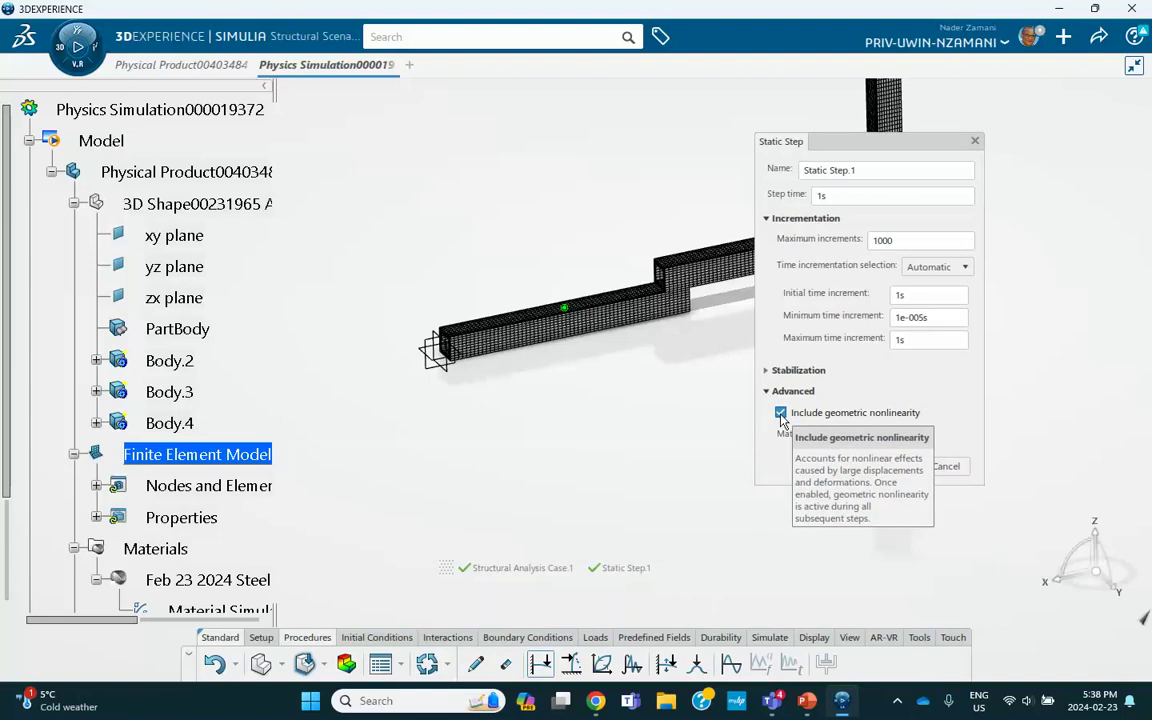
{"action": "left_click", "coordinate": [780, 413]}
{"action": "left_click", "coordinate": [893, 467]}
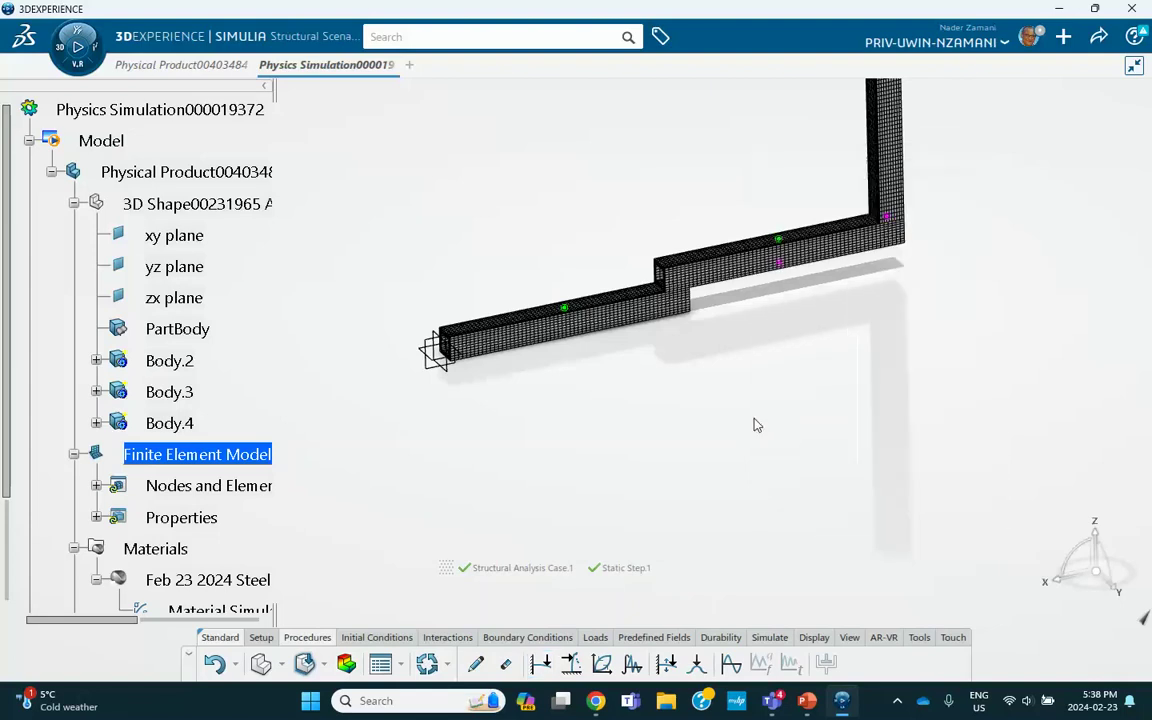
Hide all FE models and connections with the Visibility Manager, keeping the manager clear of the beams
{"action": "middle_click_drag", "start_coordinate": [753, 419], "coordinate": [728, 398]}
{"action": "right_click", "coordinate": [745, 378]}
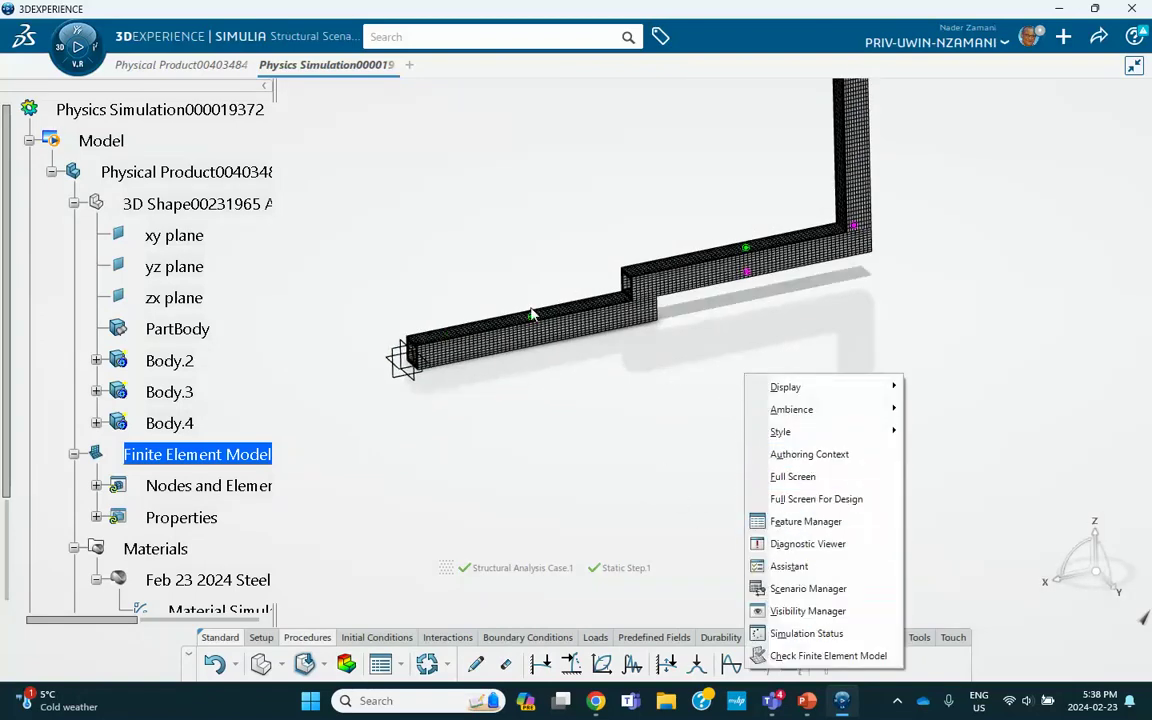
{"action": "left_click", "coordinate": [785, 611]}
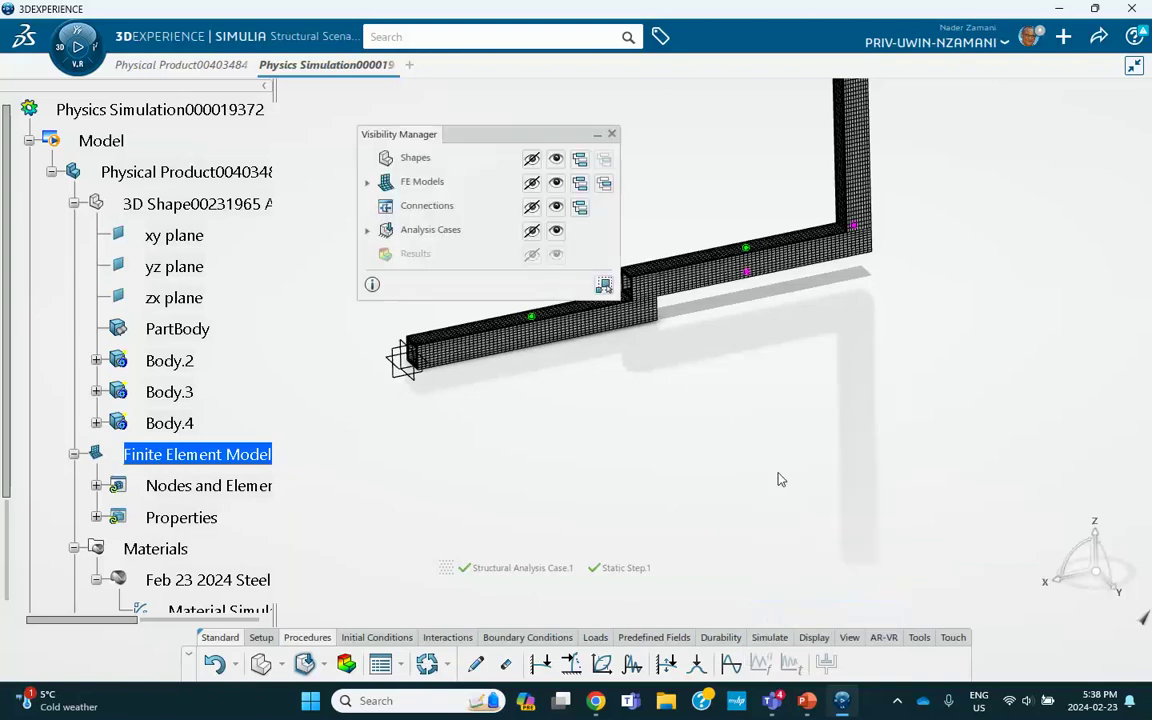
{"action": "left_click", "coordinate": [531, 182]}
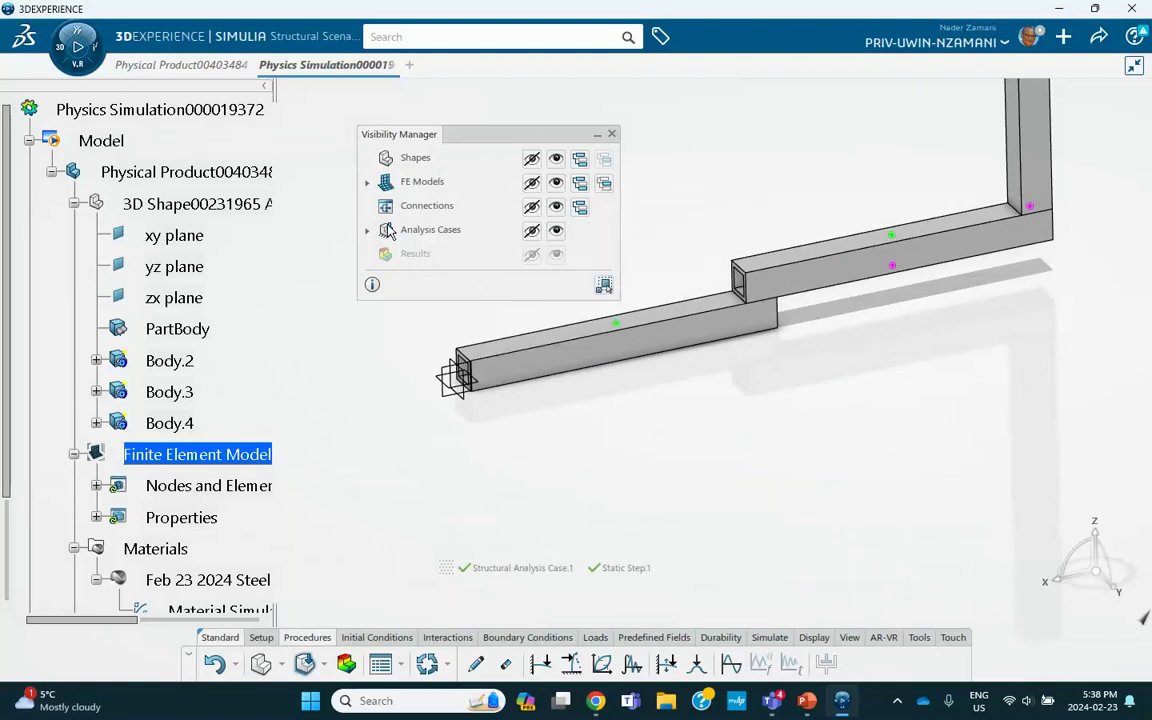
{"action": "left_click", "coordinate": [531, 207]}
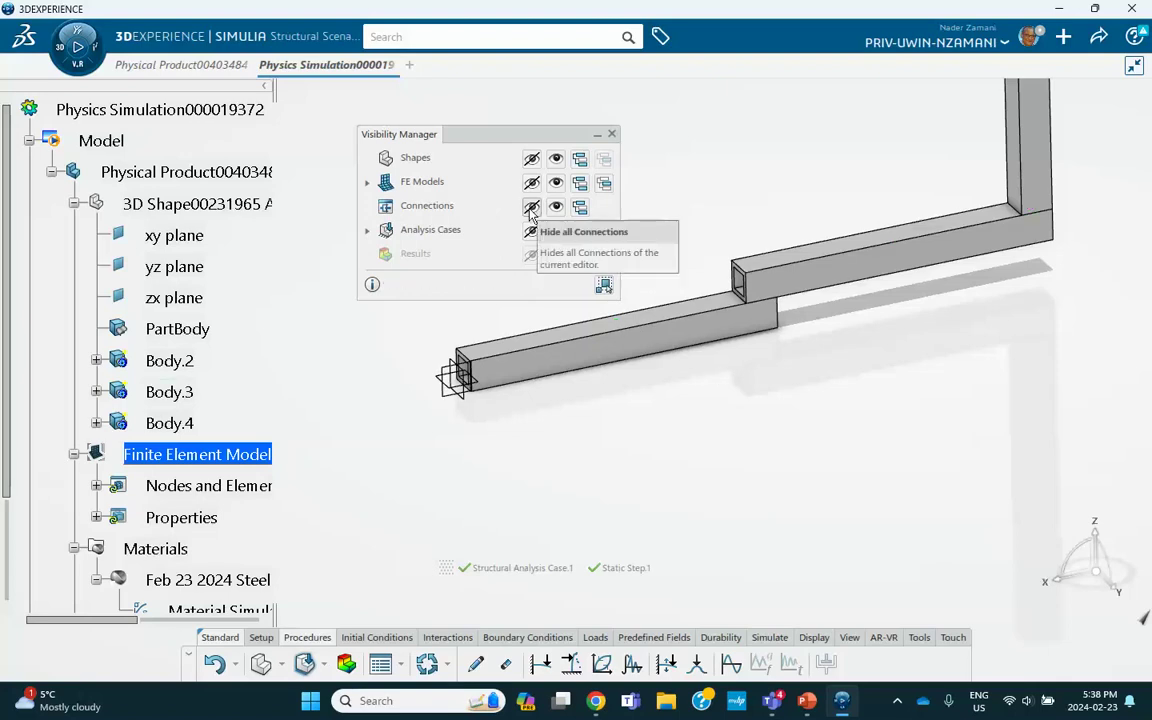
{"action": "scroll", "coordinate": [710, 355], "scroll_direction": "up", "scroll_amount": 2}
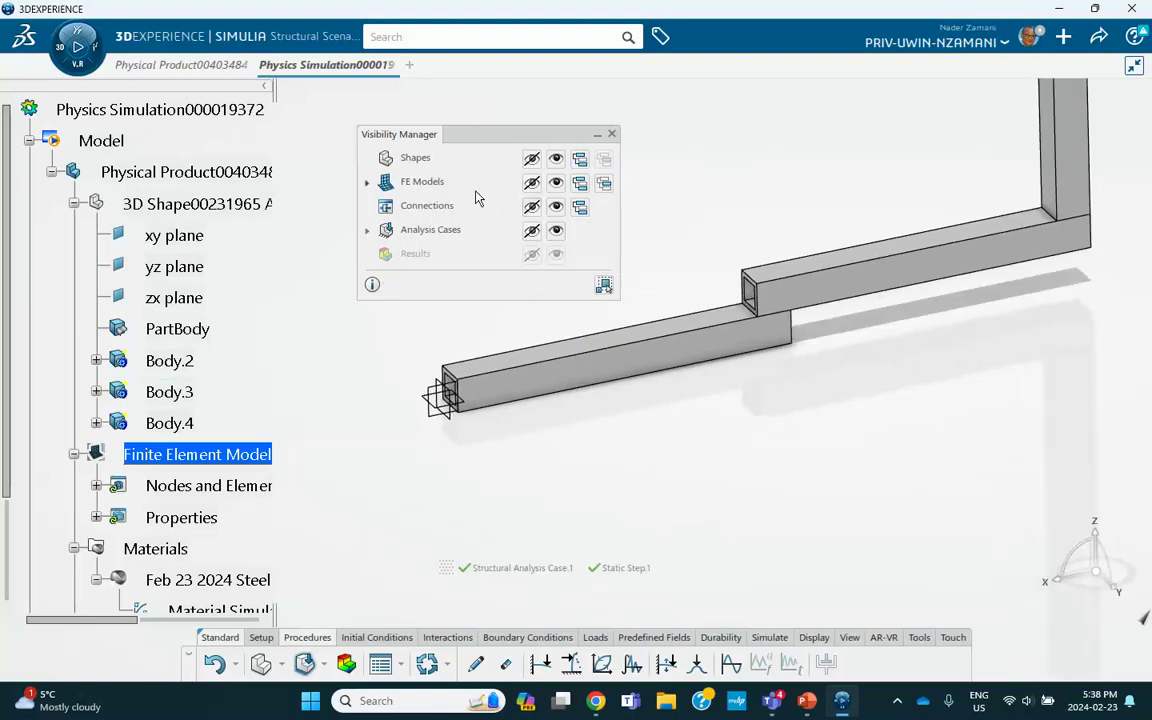
{"action": "left_click_drag", "start_coordinate": [421, 134], "coordinate": [410, 117]}
Apply a Clamp to the hollow end face at the free end of the lowest beam, Body.2
{"action": "middle_click_drag", "start_coordinate": [470, 300], "coordinate": [521, 331]}
{"action": "scroll", "coordinate": [524, 340], "scroll_direction": "up", "scroll_amount": 3}
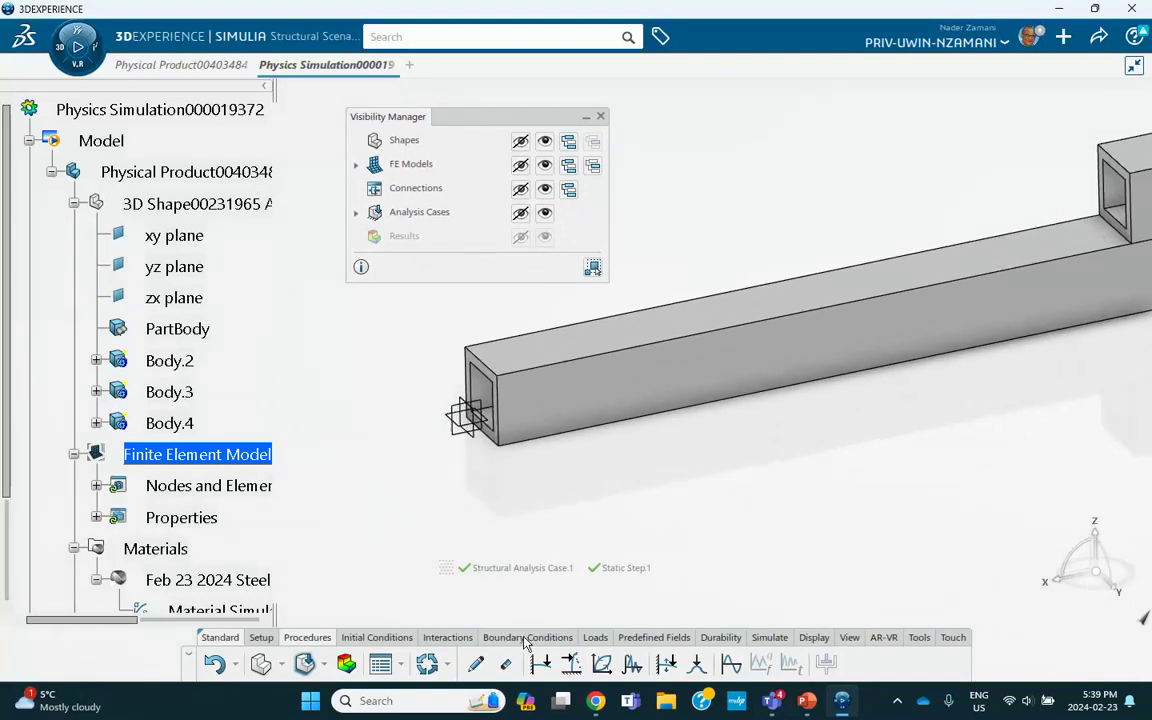
{"action": "left_click", "coordinate": [527, 638]}
{"action": "left_click", "coordinate": [495, 663]}
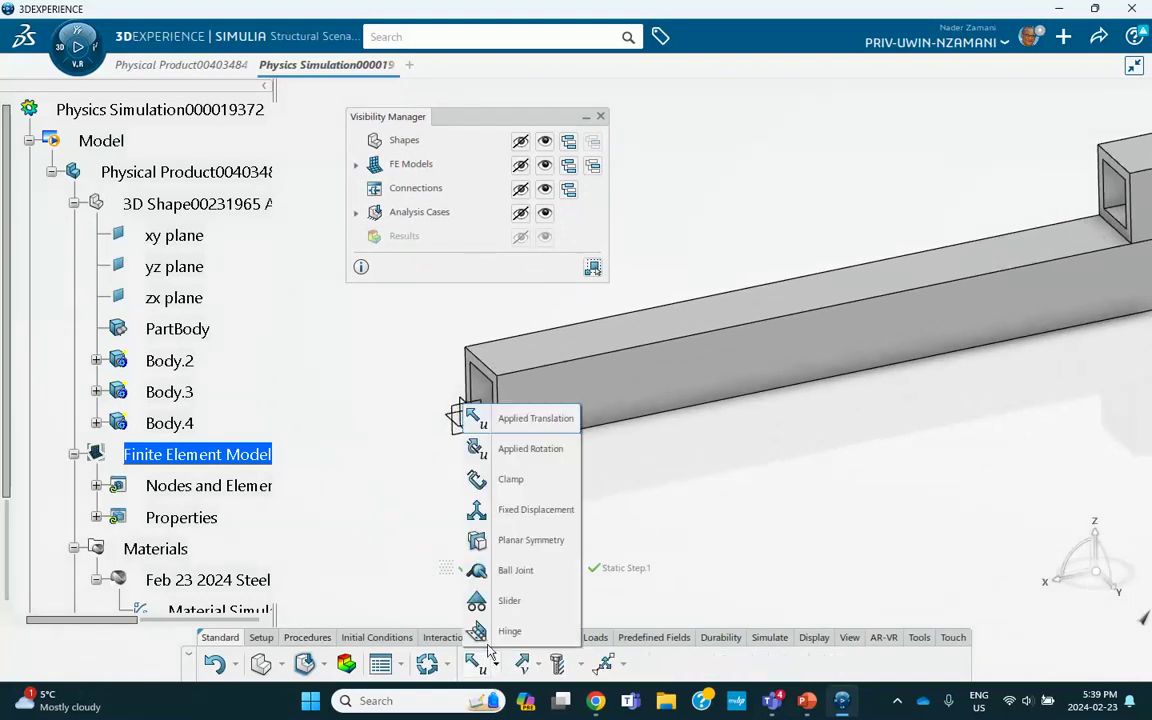
{"action": "left_click", "coordinate": [492, 494]}
{"action": "scroll", "coordinate": [382, 450], "scroll_direction": "up", "scroll_amount": 3}
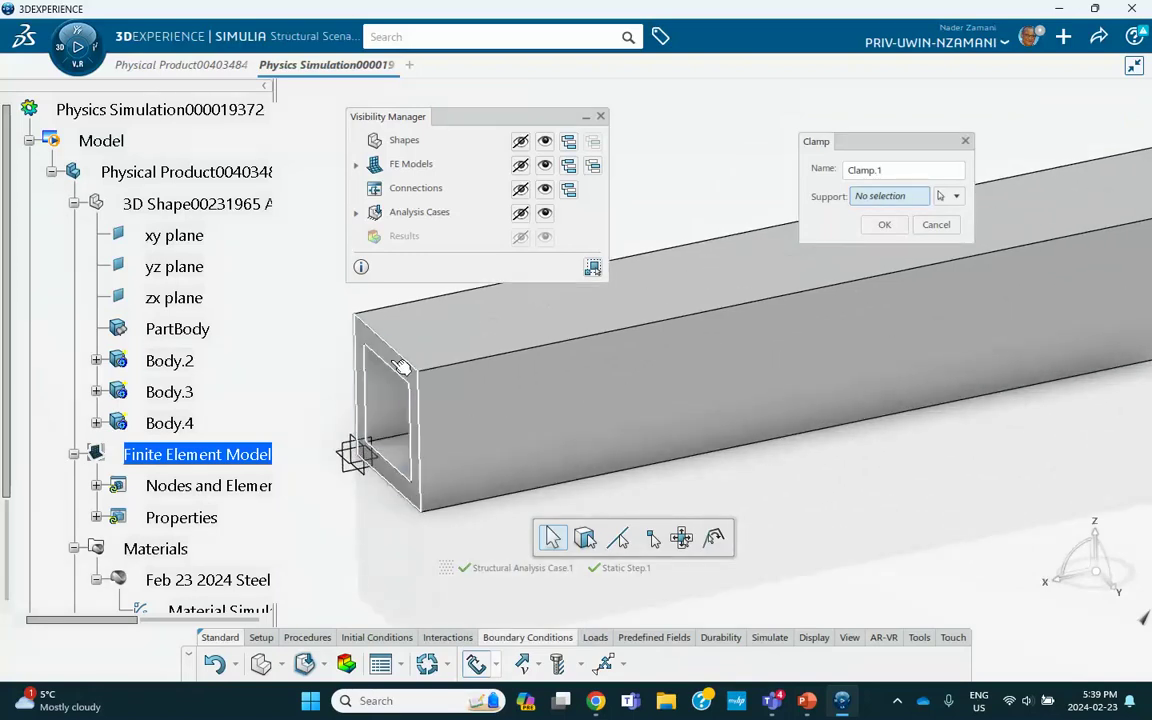
{"action": "left_click", "coordinate": [400, 367]}
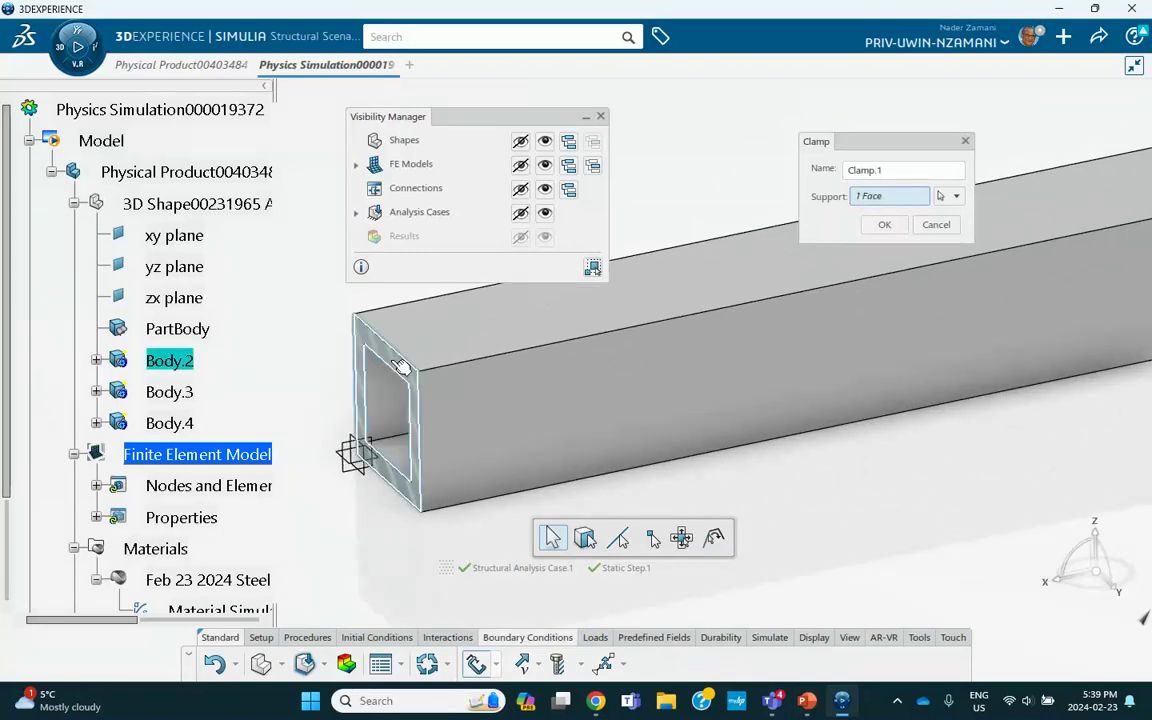
{"action": "left_click", "coordinate": [884, 224]}
Define a Force on the upper end face of the vertical beam, Body.4, with Force Z set to -2000 N in the global axis system
{"action": "scroll", "coordinate": [900, 375], "scroll_direction": "down", "scroll_amount": 5}
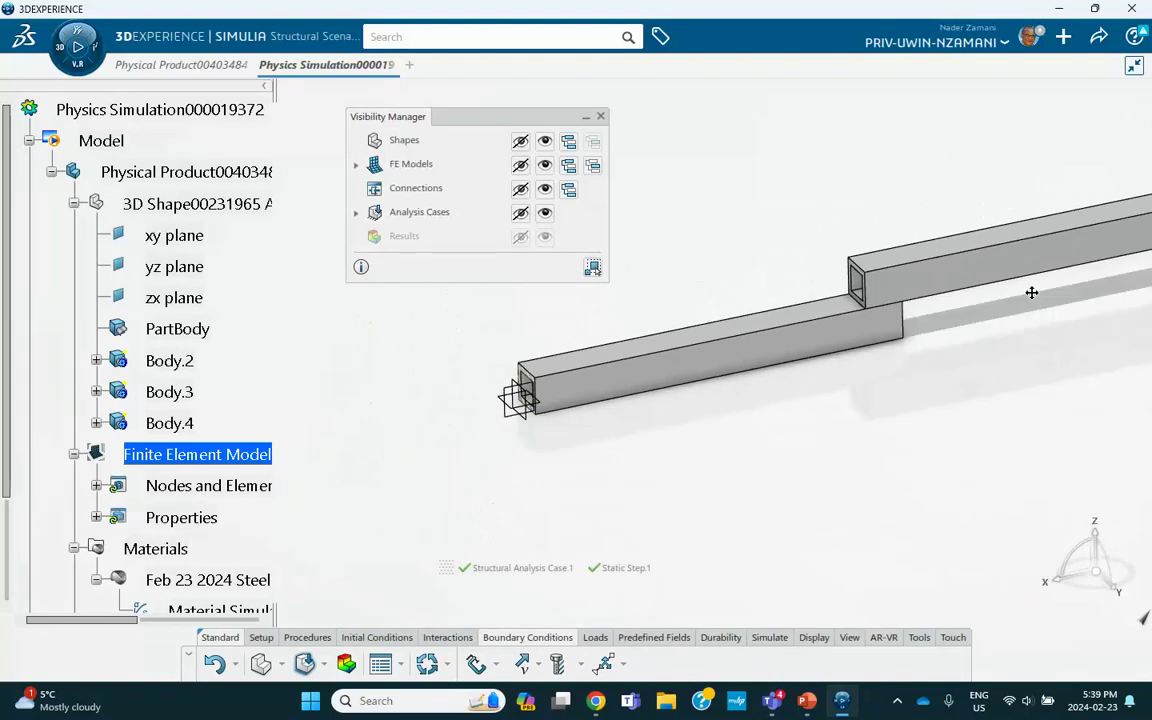
{"action": "middle_click_drag", "start_coordinate": [1012, 309], "coordinate": [779, 432]}
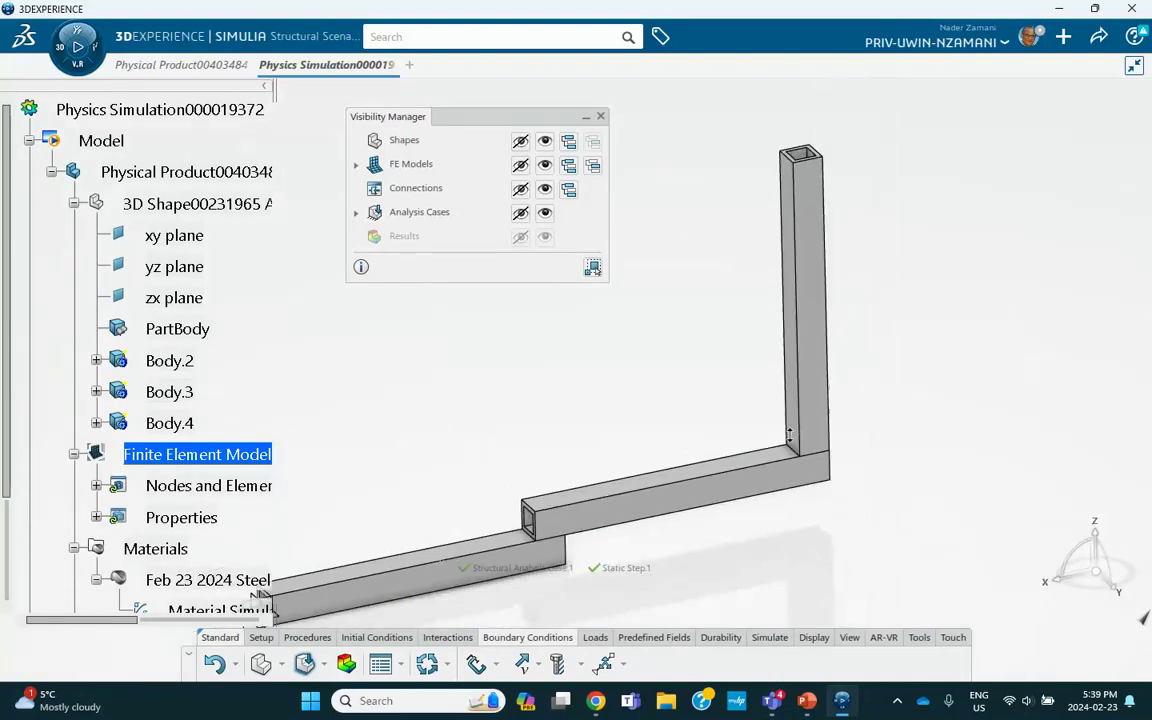
{"action": "scroll", "coordinate": [780, 400], "scroll_direction": "up", "scroll_amount": 5}
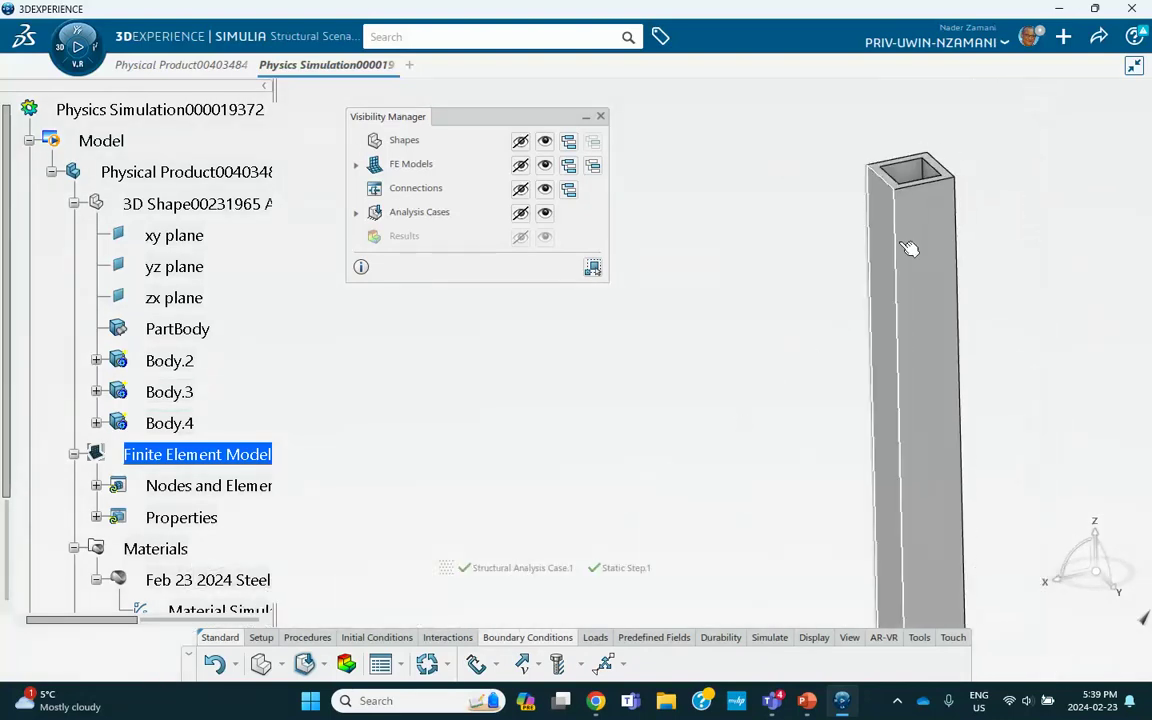
{"action": "left_click", "coordinate": [595, 638]}
{"action": "left_click", "coordinate": [475, 666]}
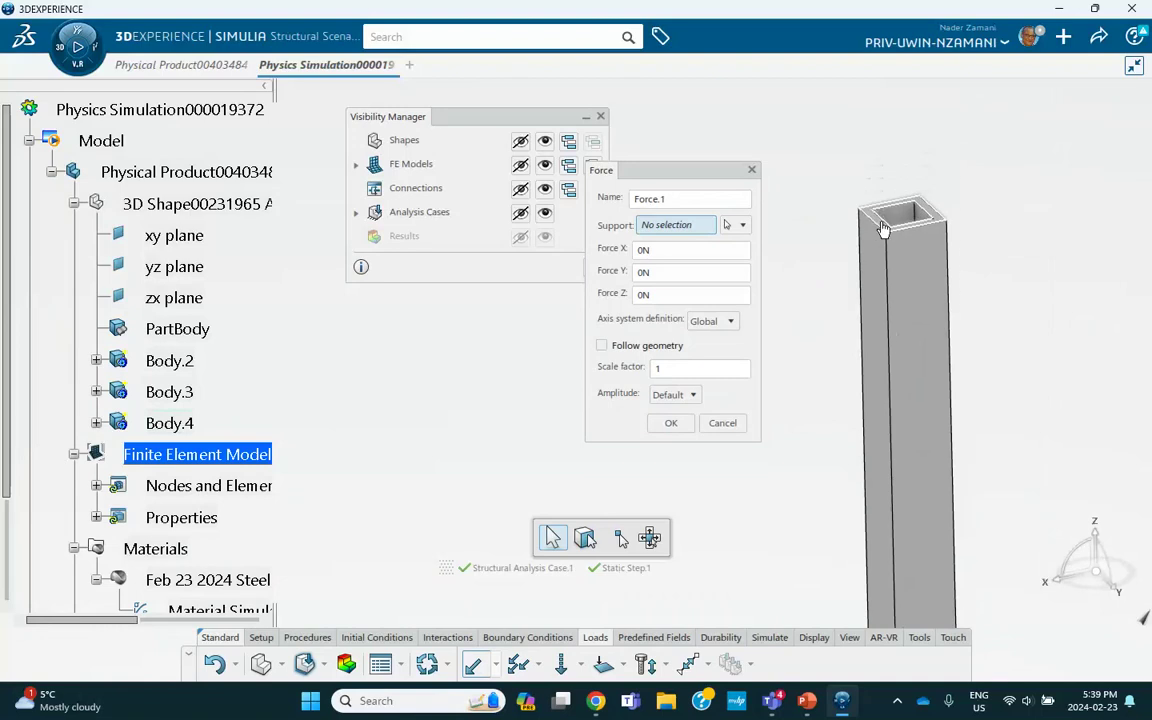
{"action": "scroll", "coordinate": [895, 282], "scroll_direction": "up", "scroll_amount": 3}
{"action": "scroll", "coordinate": [895, 282], "scroll_direction": "down", "scroll_amount": 3}
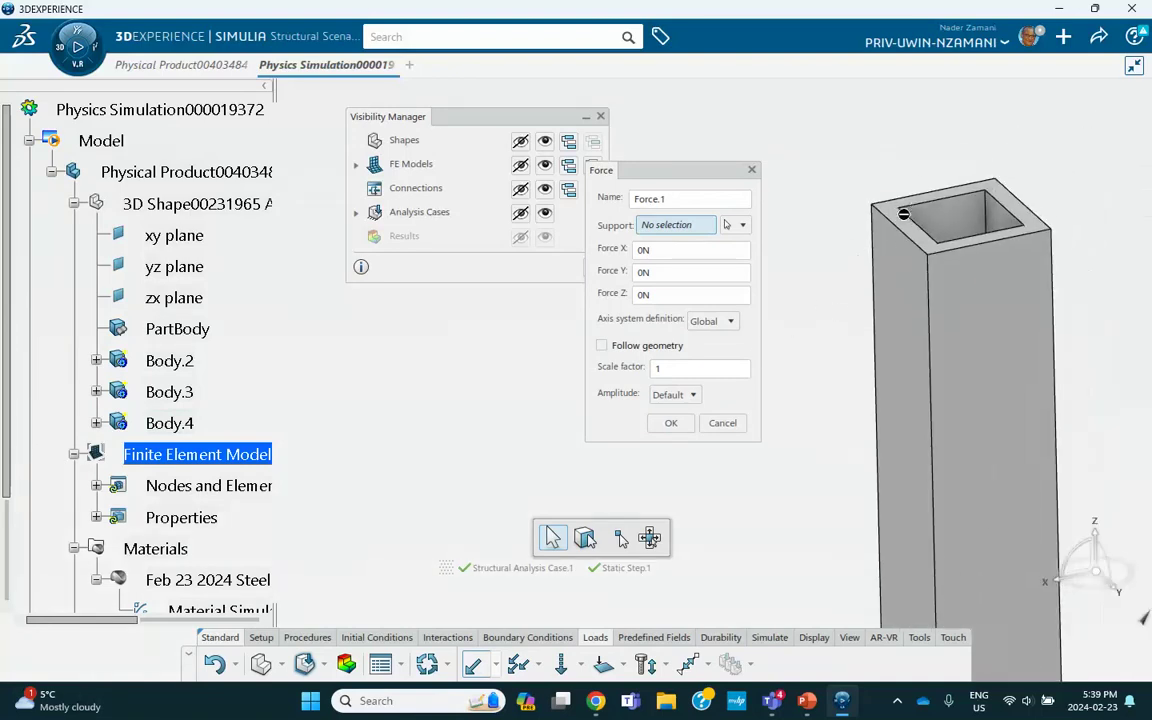
{"action": "left_click", "coordinate": [904, 225]}
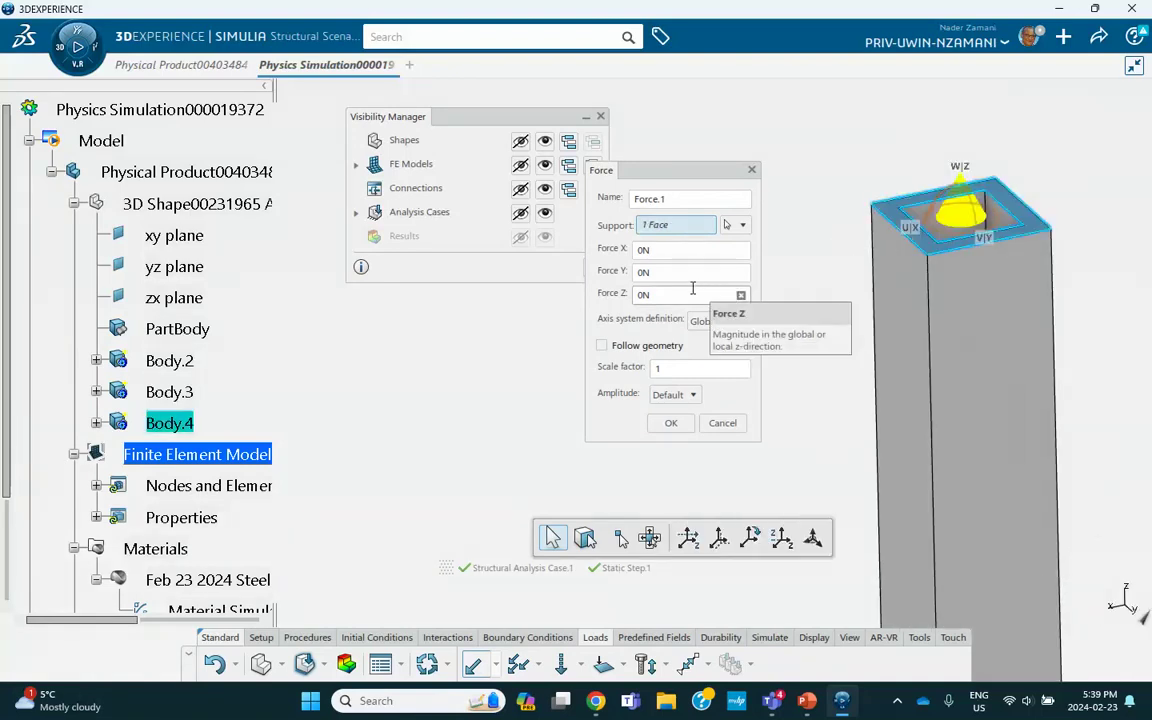
{"action": "left_click", "coordinate": [690, 294]}
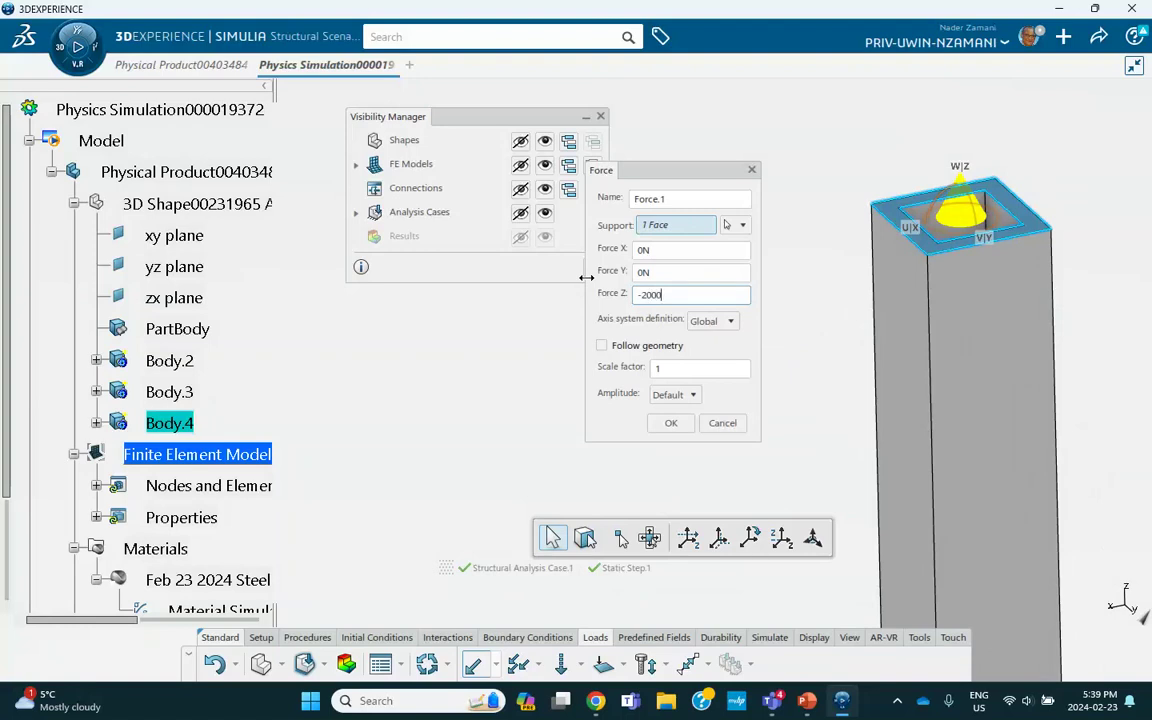
Check the load definition on slide 1 of the PowerPoint presentation, return to 3DEXPERIENCE, and confirm the force
{"action": "left_click", "coordinate": [806, 703]}
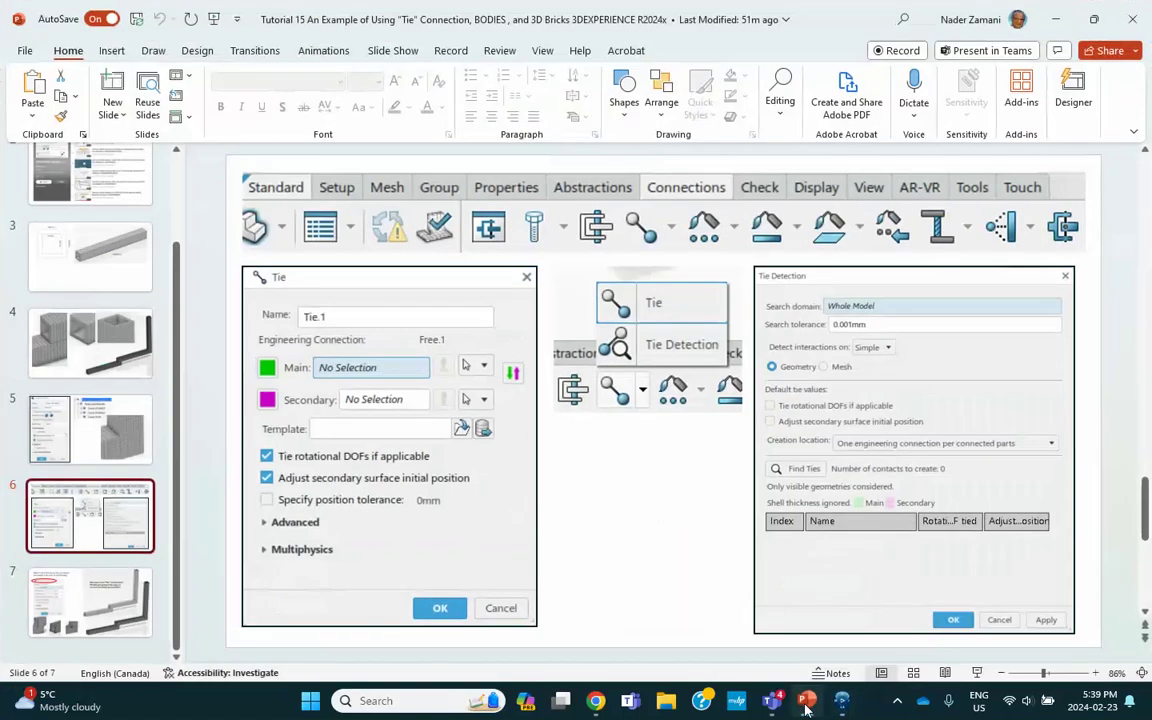
{"action": "scroll", "coordinate": [85, 240], "scroll_direction": "up", "scroll_amount": 3}
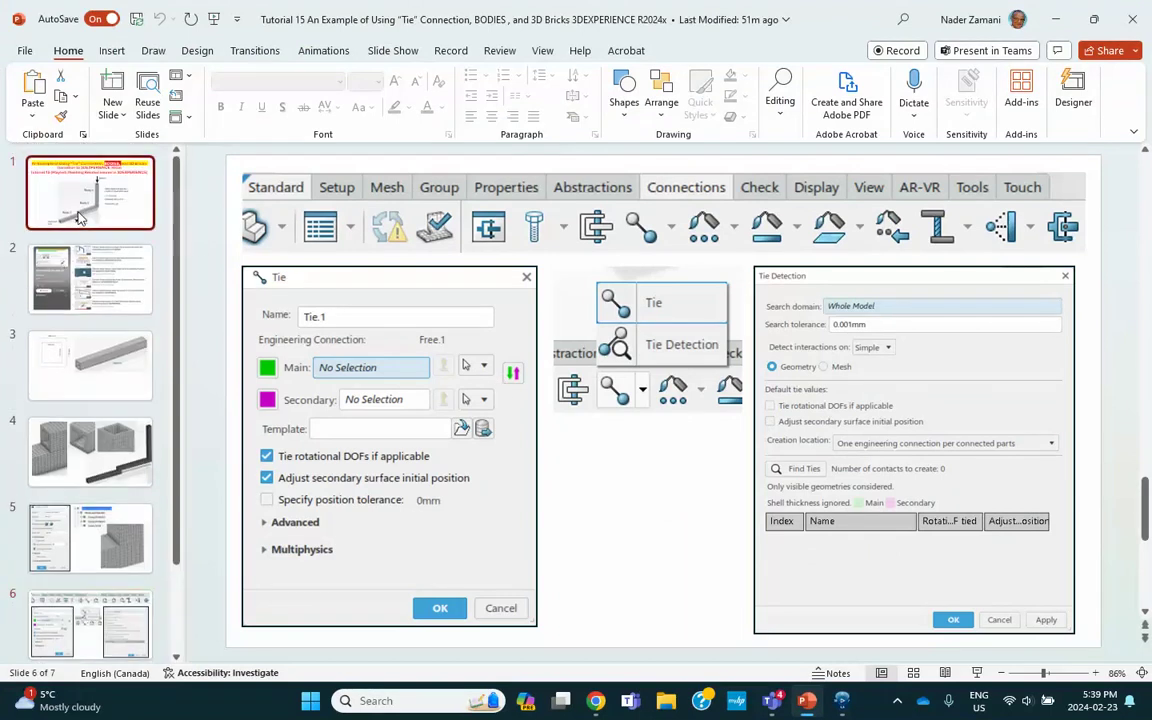
{"action": "left_click", "coordinate": [82, 218]}
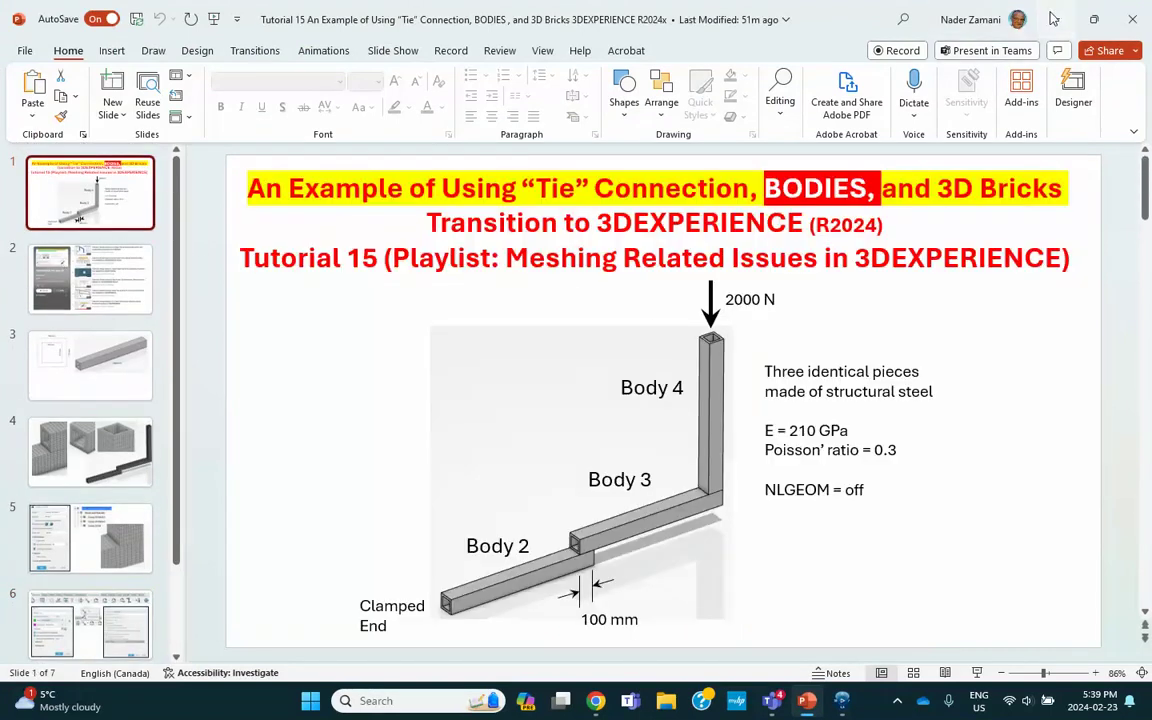
{"action": "double_click", "coordinate": [950, 18]}
{"action": "left_click", "coordinate": [1036, 54]}
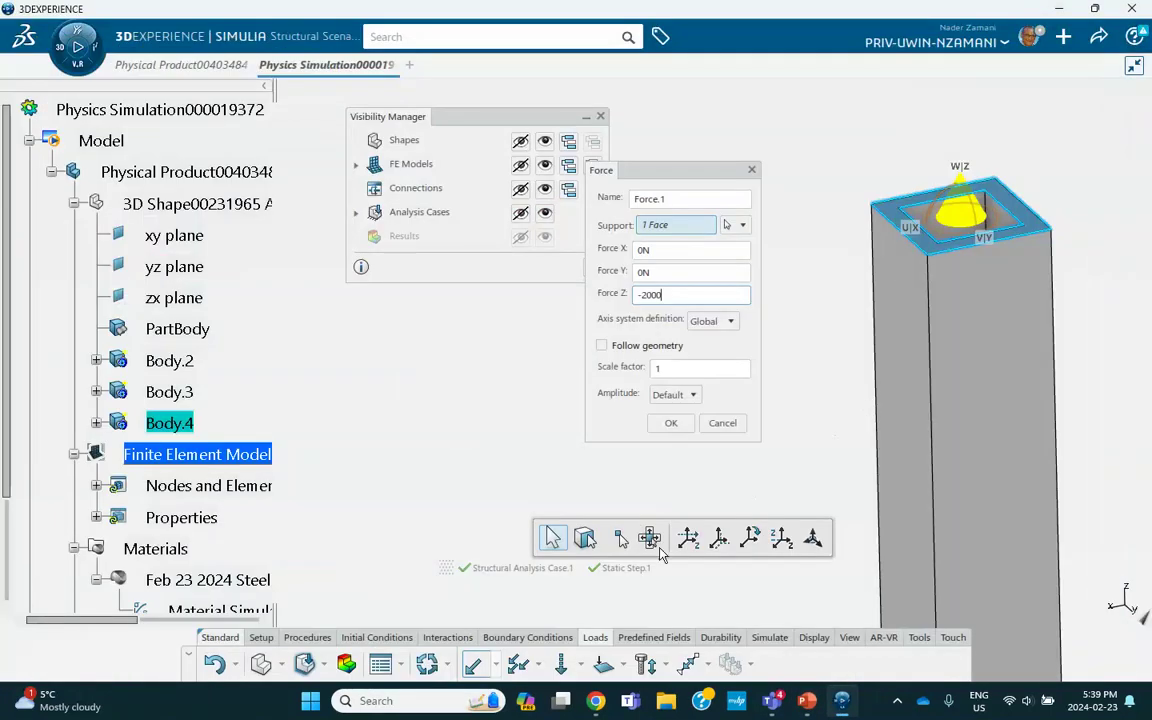
{"action": "left_click", "coordinate": [671, 423]}
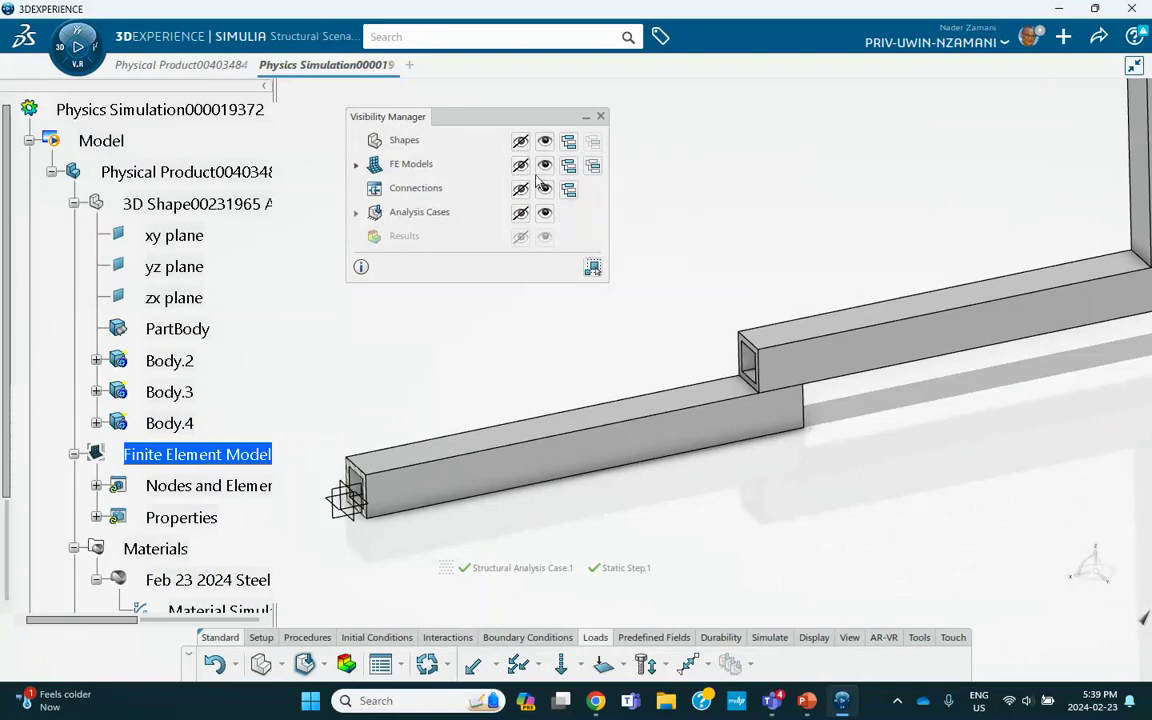
Show all FE models again with the Visibility Manager and inspect the brick mesh on the three beams
{"action": "left_click", "coordinate": [544, 166]}
{"action": "scroll", "coordinate": [714, 325], "scroll_direction": "up", "scroll_amount": 5}
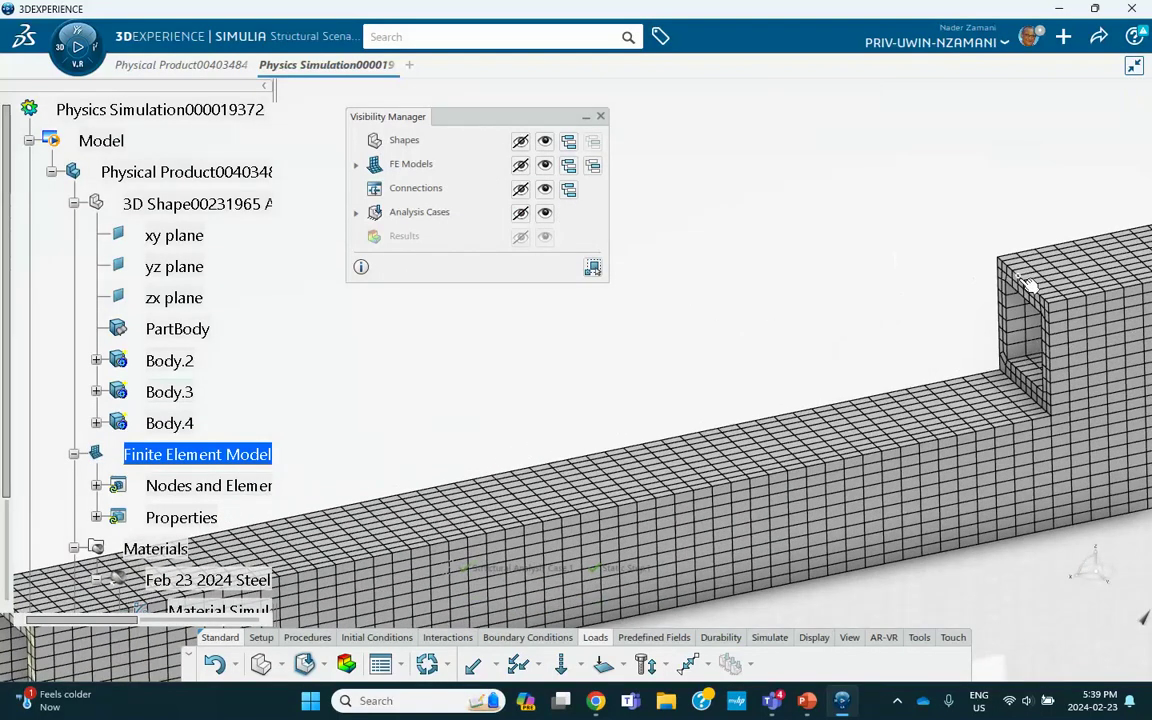
{"action": "scroll", "coordinate": [846, 251], "scroll_direction": "down", "scroll_amount": 5}
{"action": "middle_click_drag", "start_coordinate": [604, 403], "coordinate": [733, 319]}
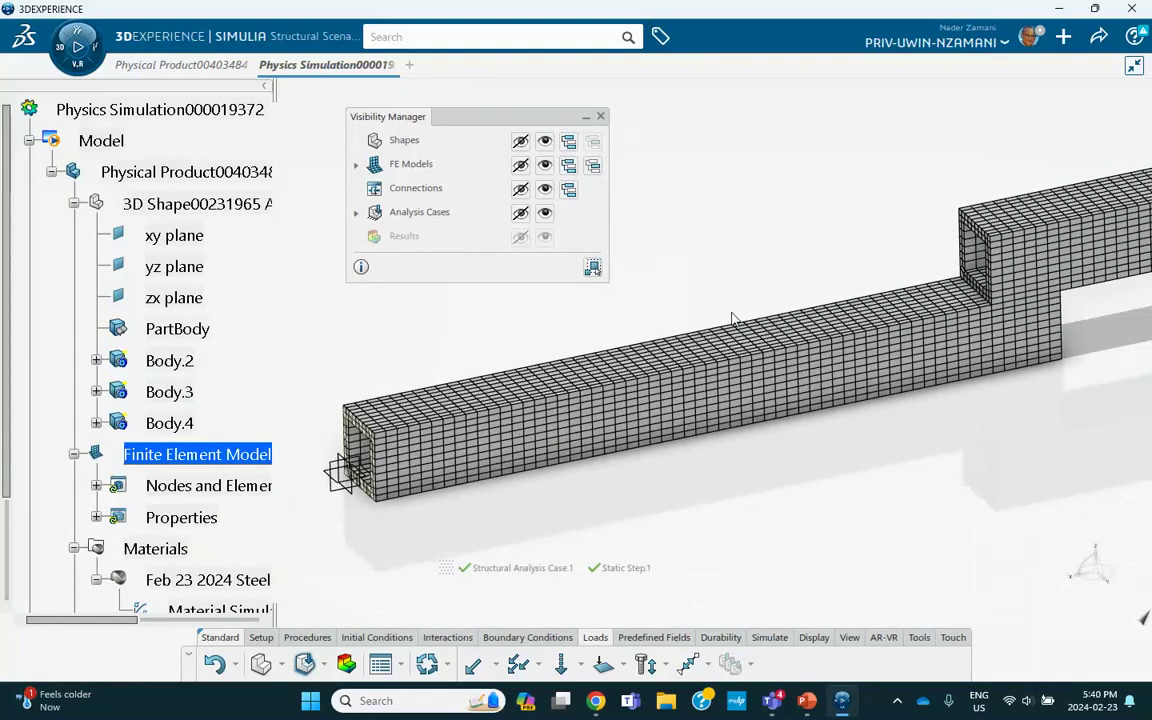
{"action": "scroll", "coordinate": [930, 250], "scroll_direction": "down", "scroll_amount": 5}
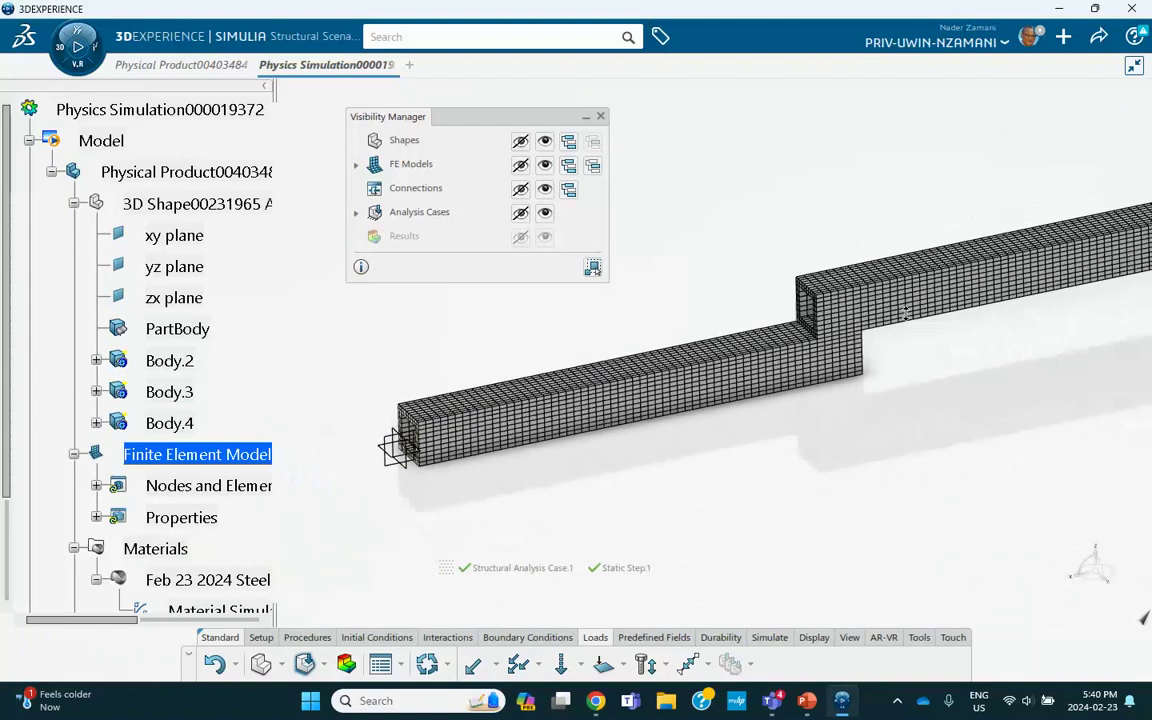
{"action": "middle_click_drag", "start_coordinate": [893, 366], "coordinate": [864, 447]}
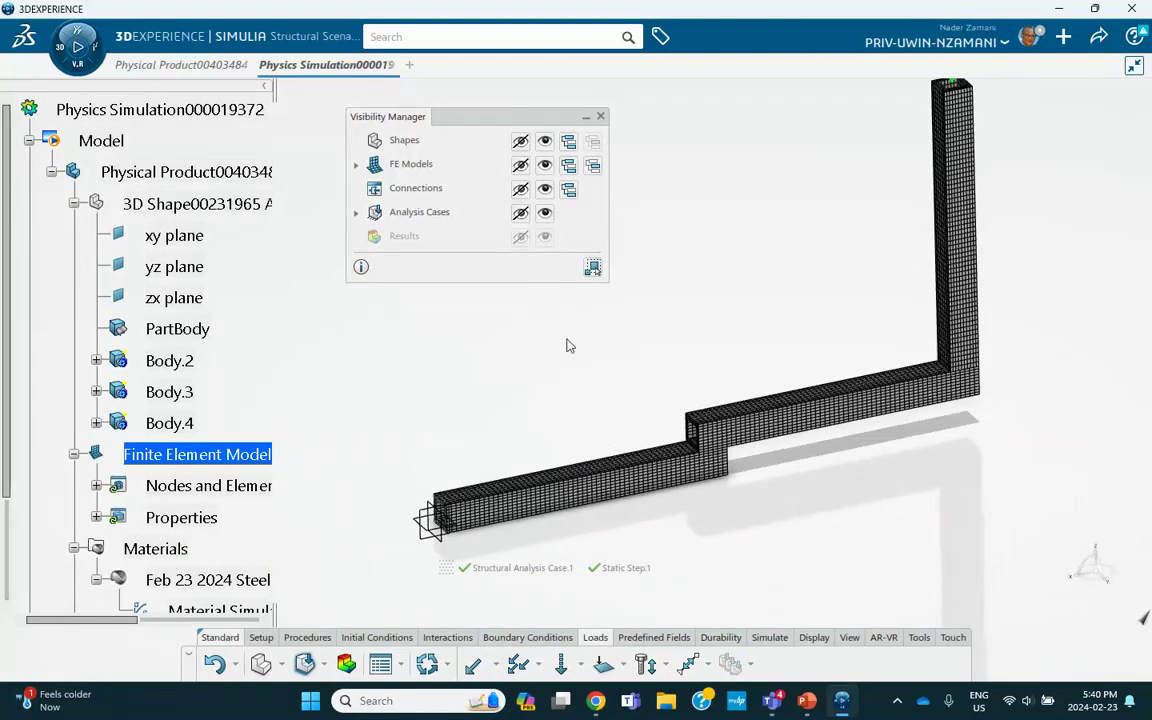
Run the model and scenario checks, followed by the simulation checks for the structural analysis case in Local interactive mode with 4 cores
{"action": "mouse_move", "coordinate": [806, 708]}
{"action": "left_click", "coordinate": [771, 639]}
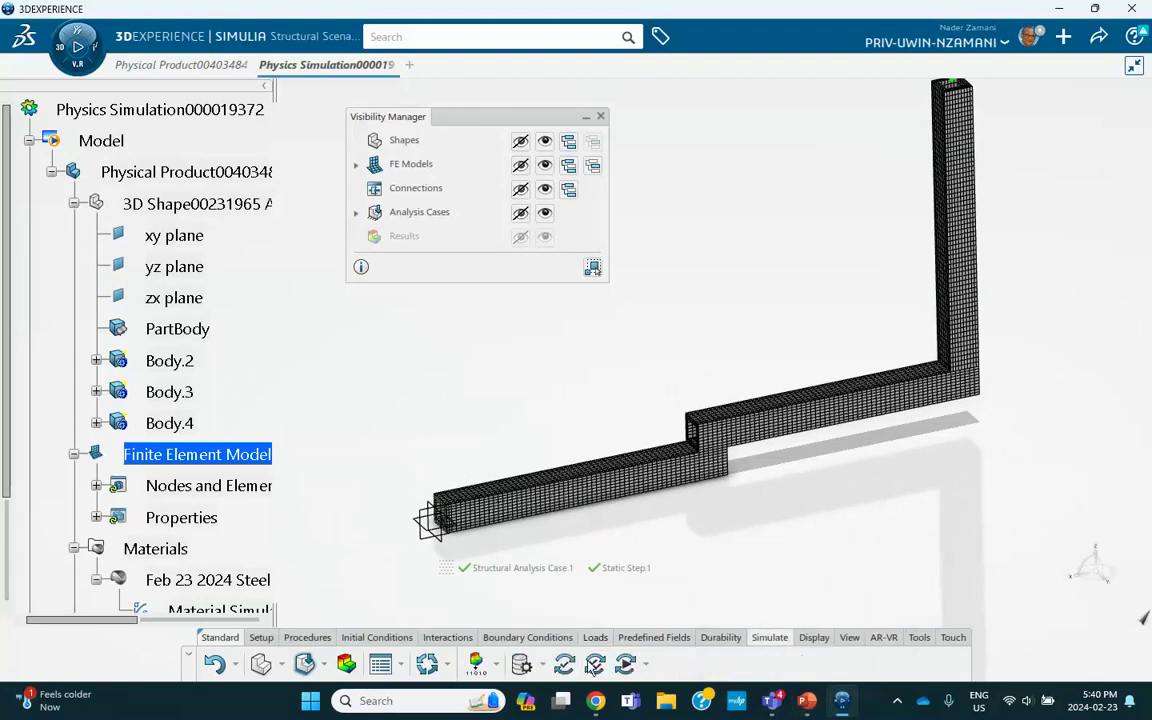
{"action": "left_click", "coordinate": [564, 664]}
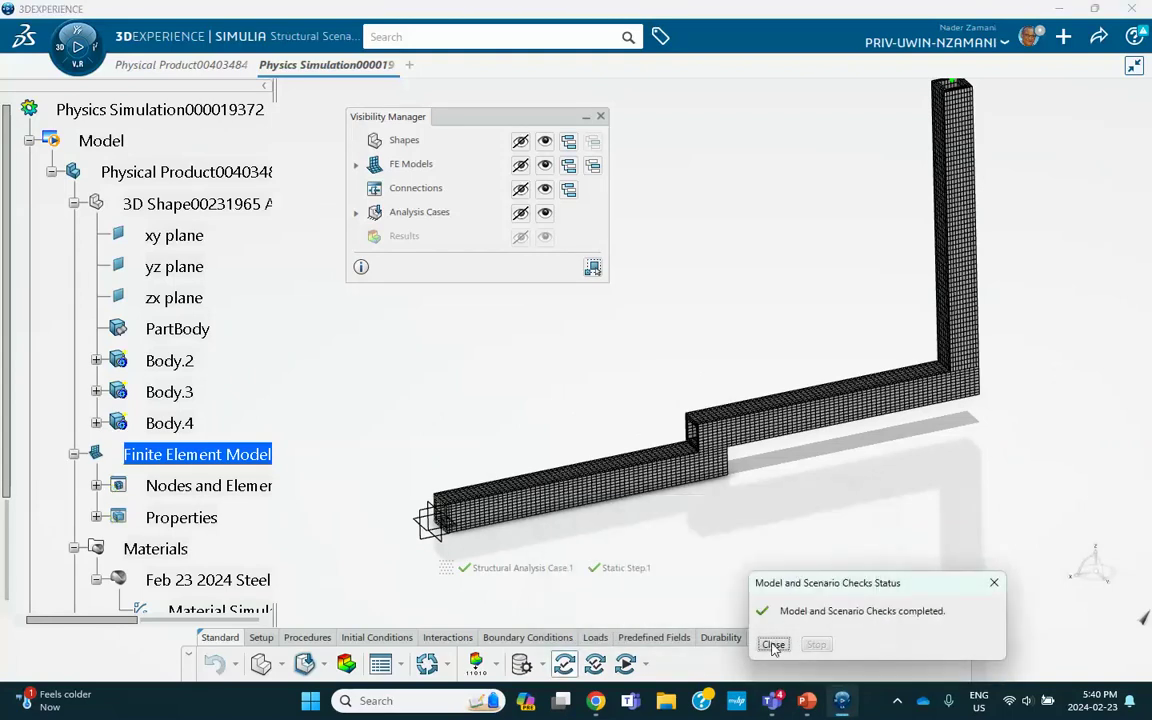
{"action": "left_click", "coordinate": [774, 645]}
{"action": "left_click", "coordinate": [594, 665]}
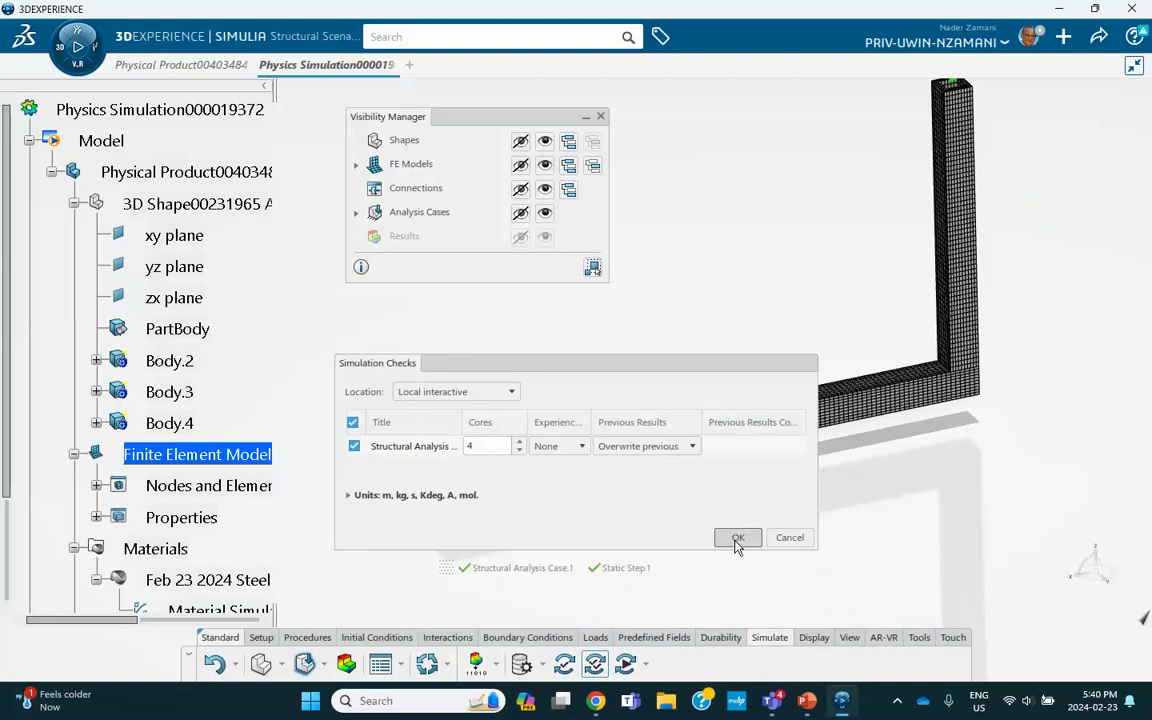
{"action": "left_click", "coordinate": [737, 539]}
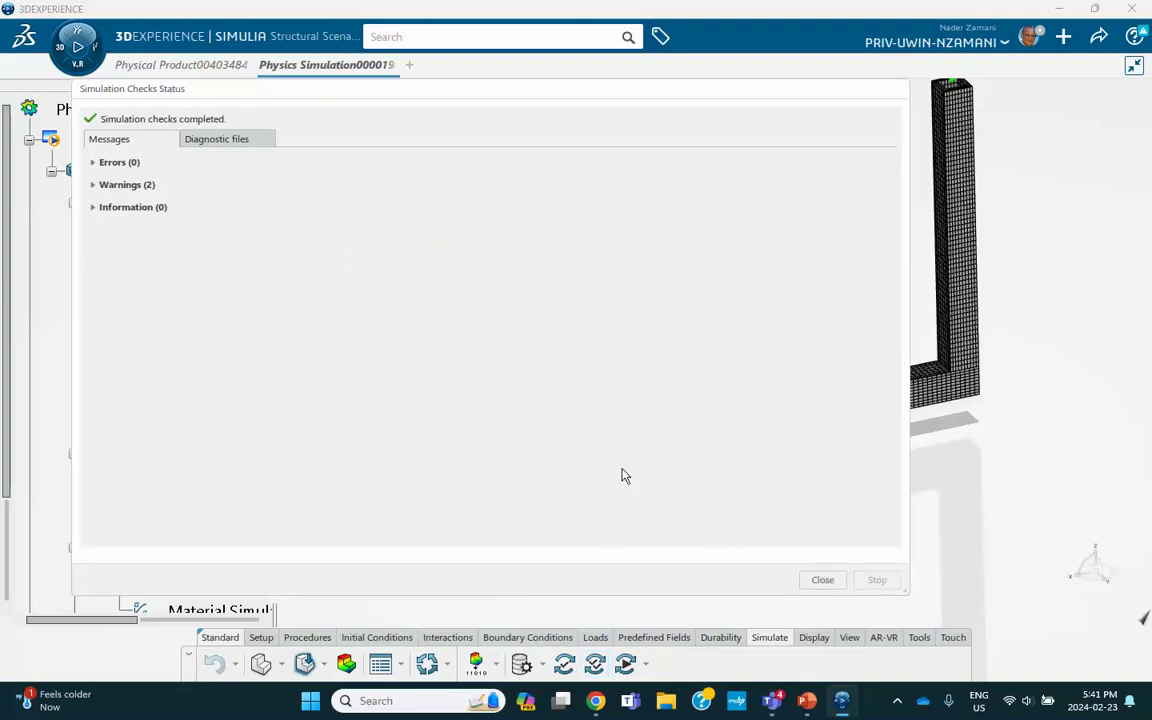
{"action": "left_click", "coordinate": [823, 582]}
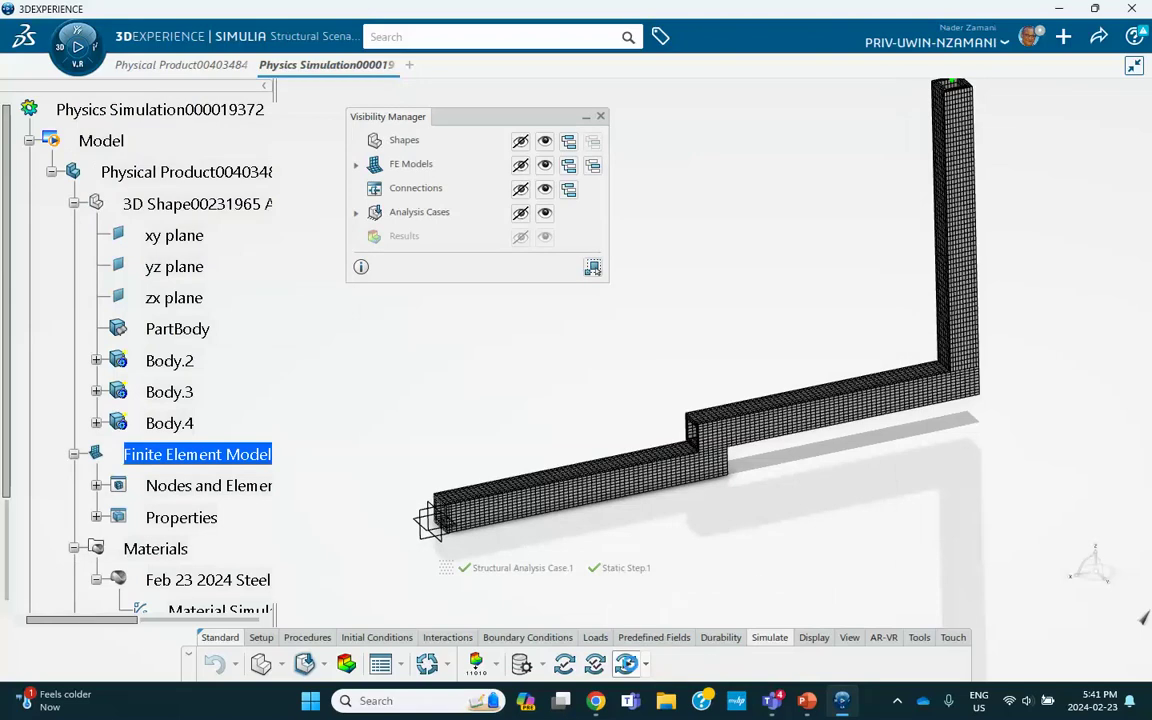
Run the structural analysis case in Local interactive mode on 4 cores and display the Von Mises stress plot for frame 2 at 1 s
{"action": "left_click", "coordinate": [627, 665]}
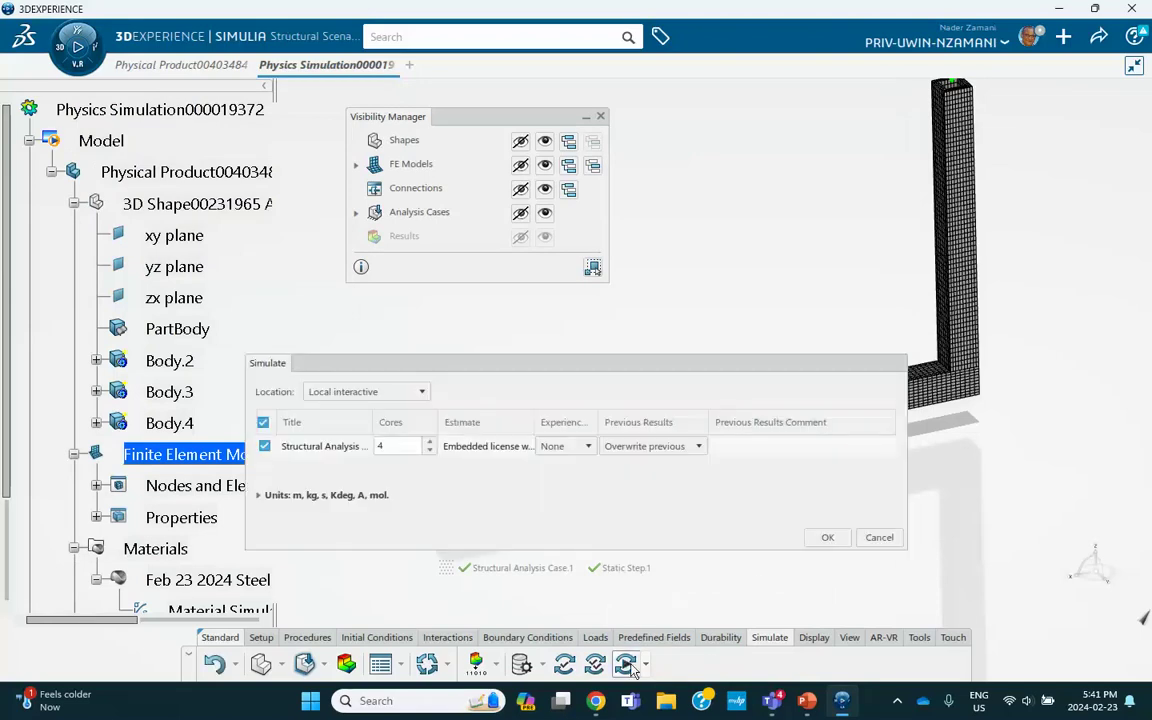
{"action": "left_click", "coordinate": [826, 540]}
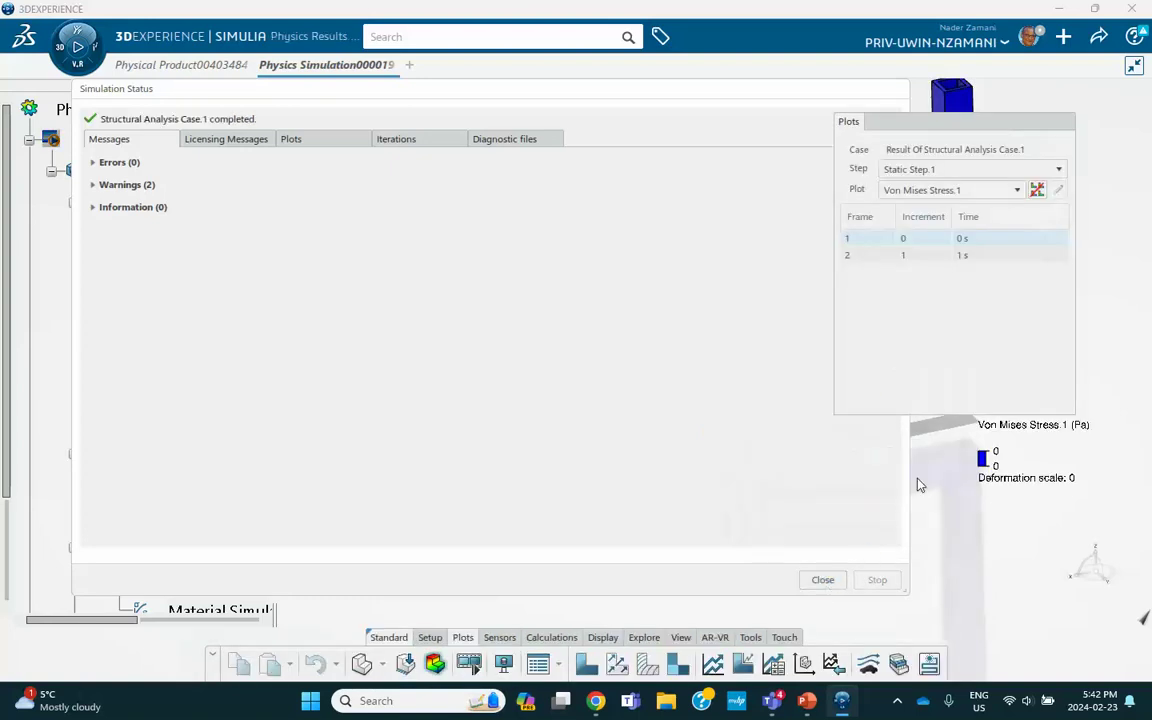
{"action": "left_click", "coordinate": [821, 581]}
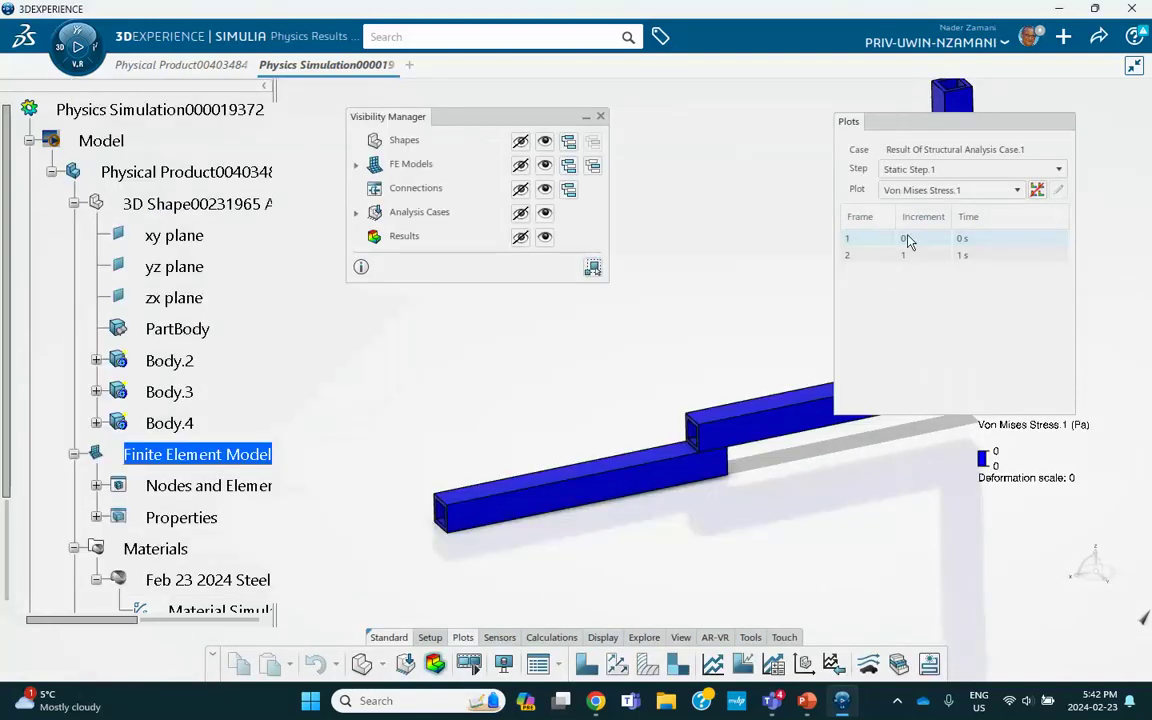
{"action": "middle_click_drag", "start_coordinate": [671, 328], "coordinate": [622, 378]}
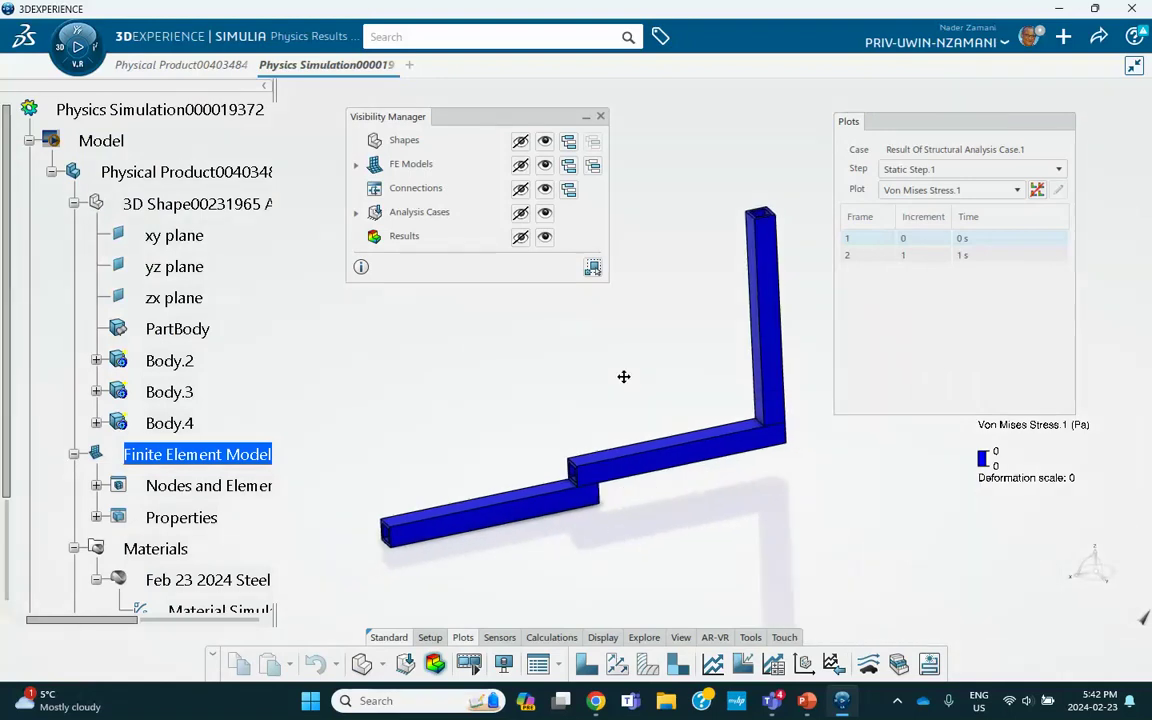
{"action": "left_click", "coordinate": [900, 255]}
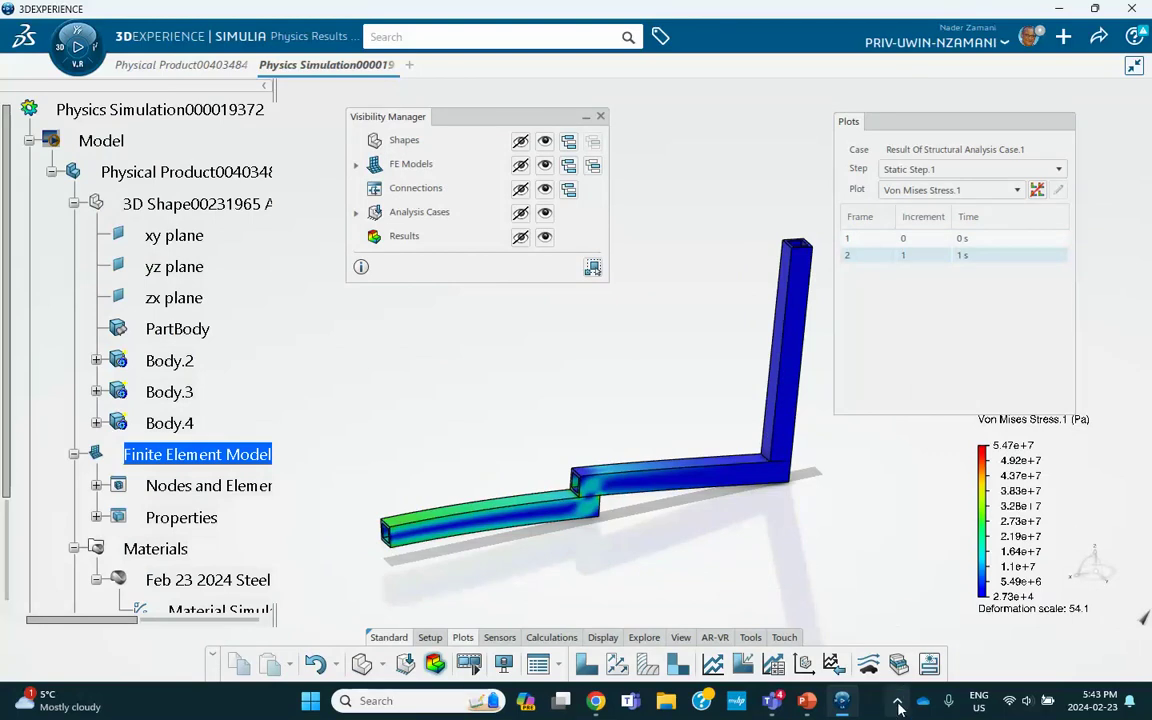
Review the problem, cross-section, mesh, sweep, tie and hex-dominant slides of the PowerPoint presentation up to slide 7, and return to 3DEXPERIENCE
{"action": "left_click", "coordinate": [807, 700]}
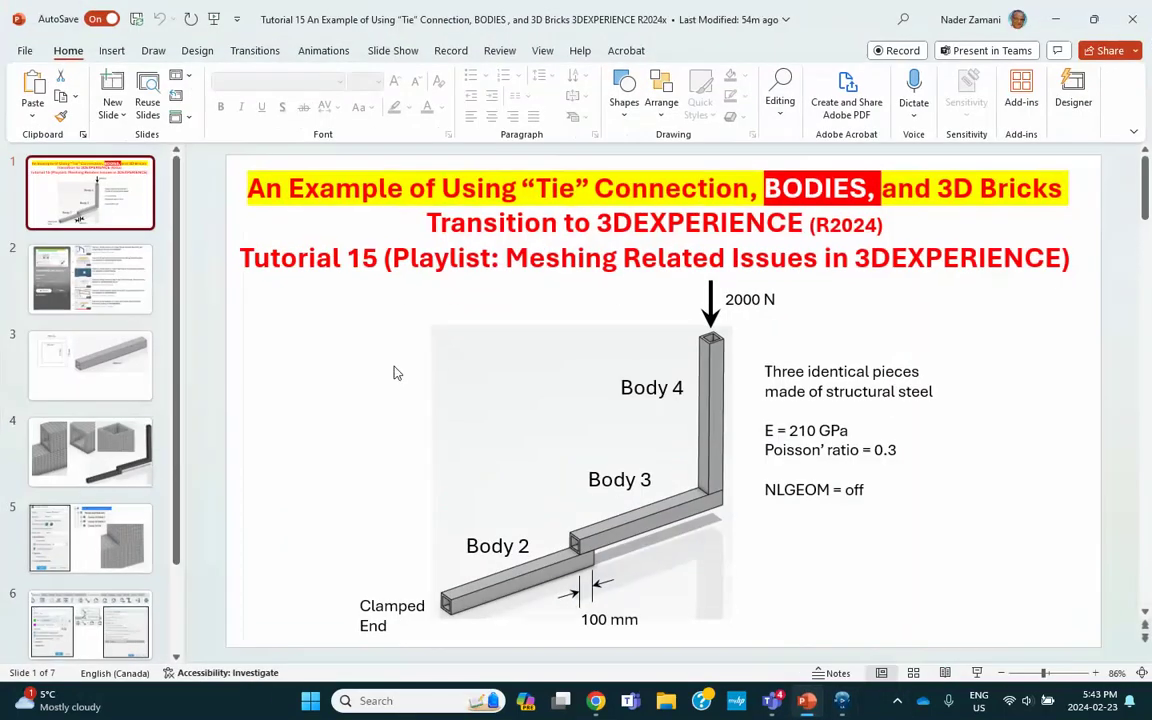
{"action": "left_click", "coordinate": [106, 326]}
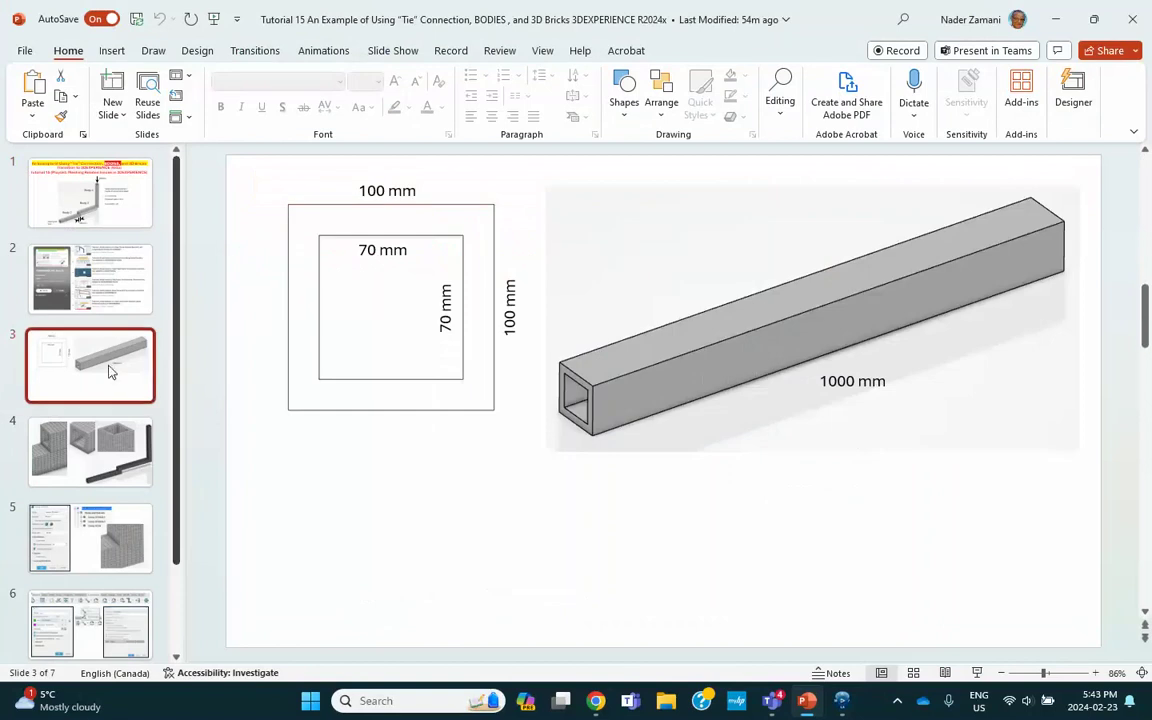
{"action": "key", "text": "Up"}
{"action": "key", "text": "Up"}
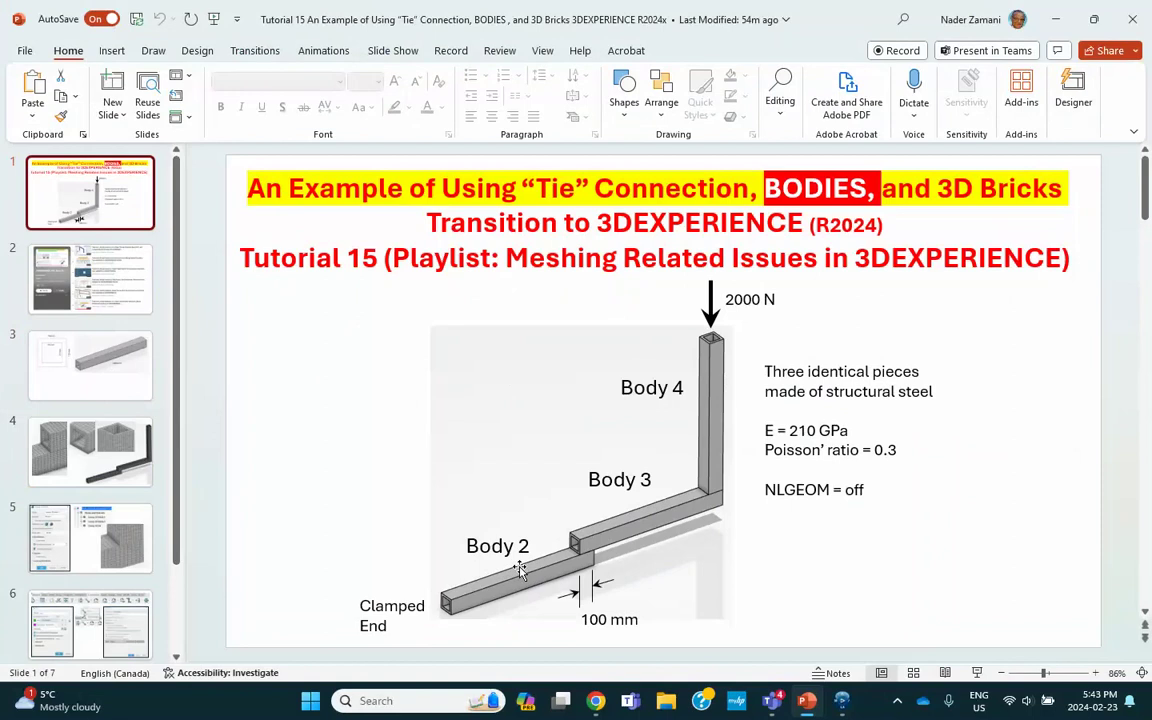
{"action": "left_click", "coordinate": [116, 384]}
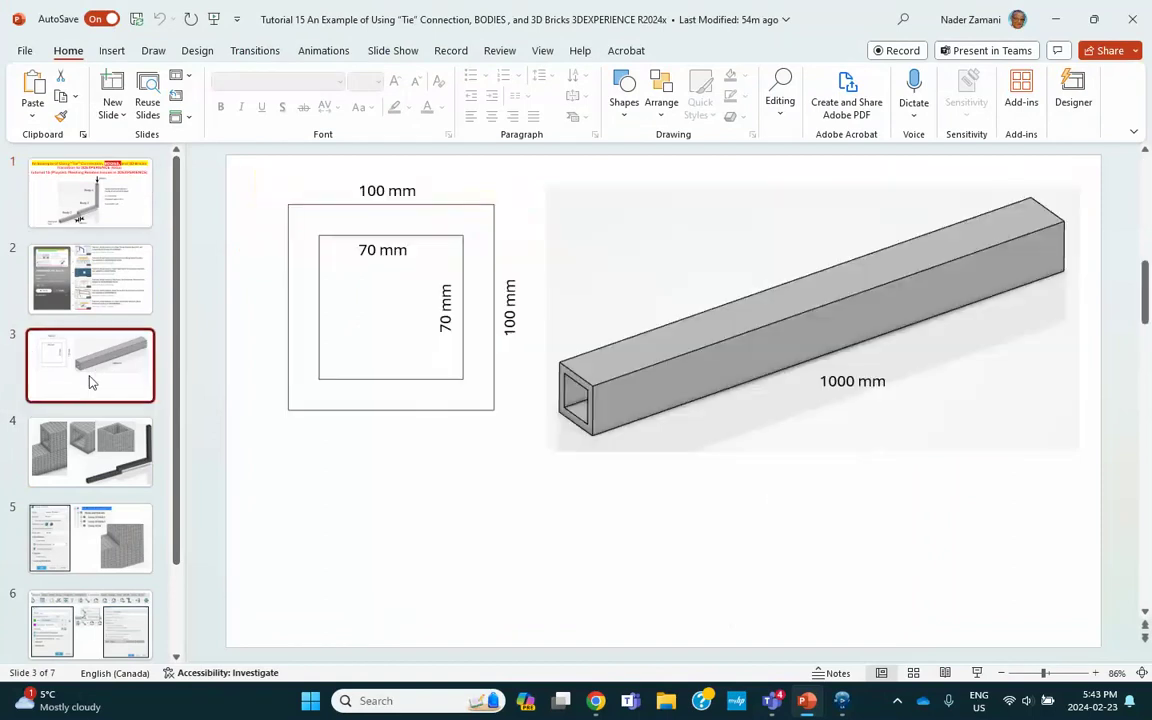
{"action": "left_click", "coordinate": [100, 450]}
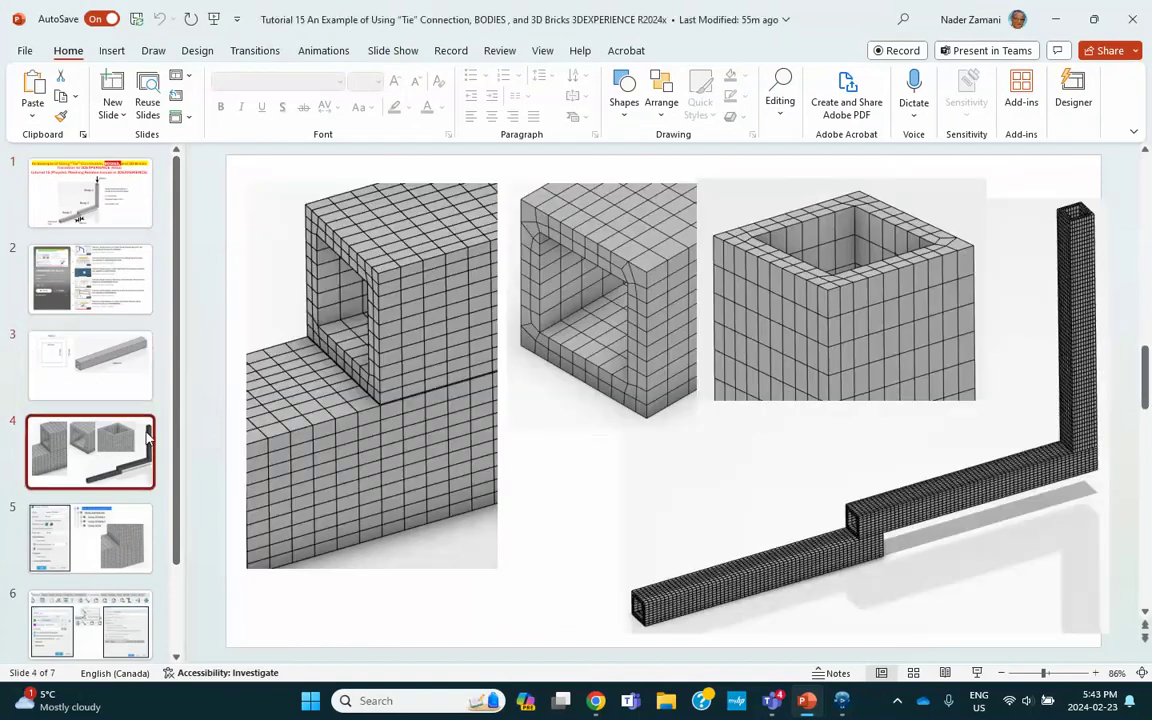
{"action": "left_click", "coordinate": [90, 520]}
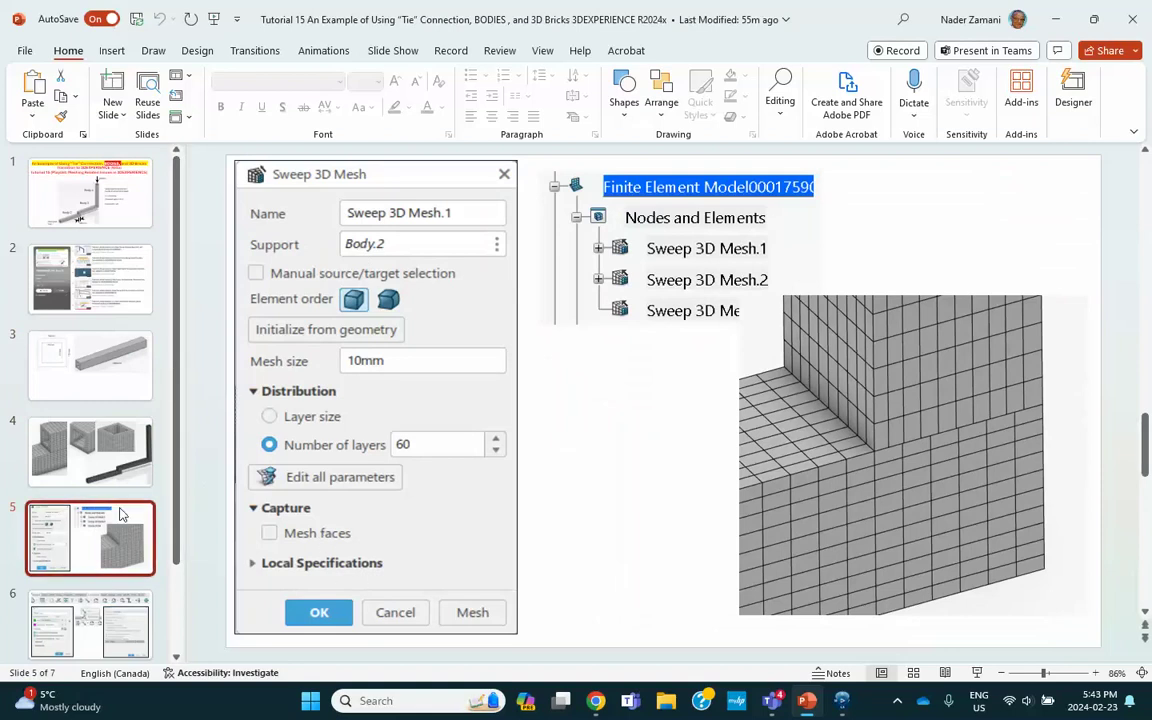
{"action": "left_click", "coordinate": [50, 612]}
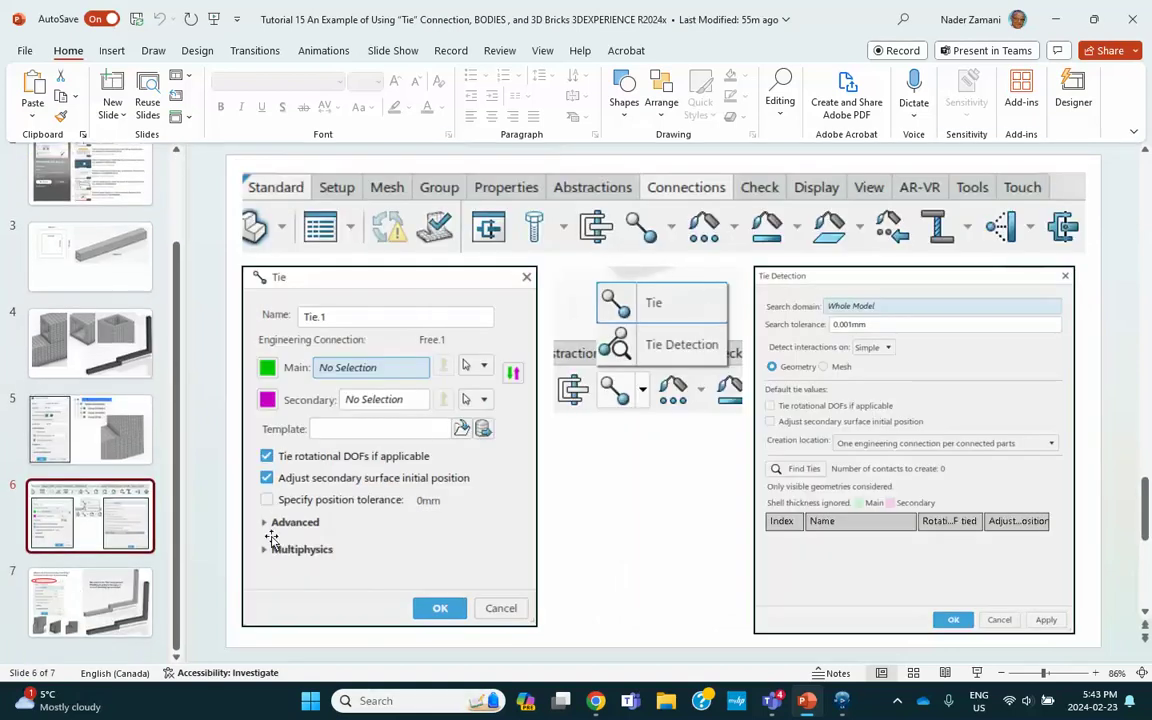
{"action": "left_click", "coordinate": [110, 600]}
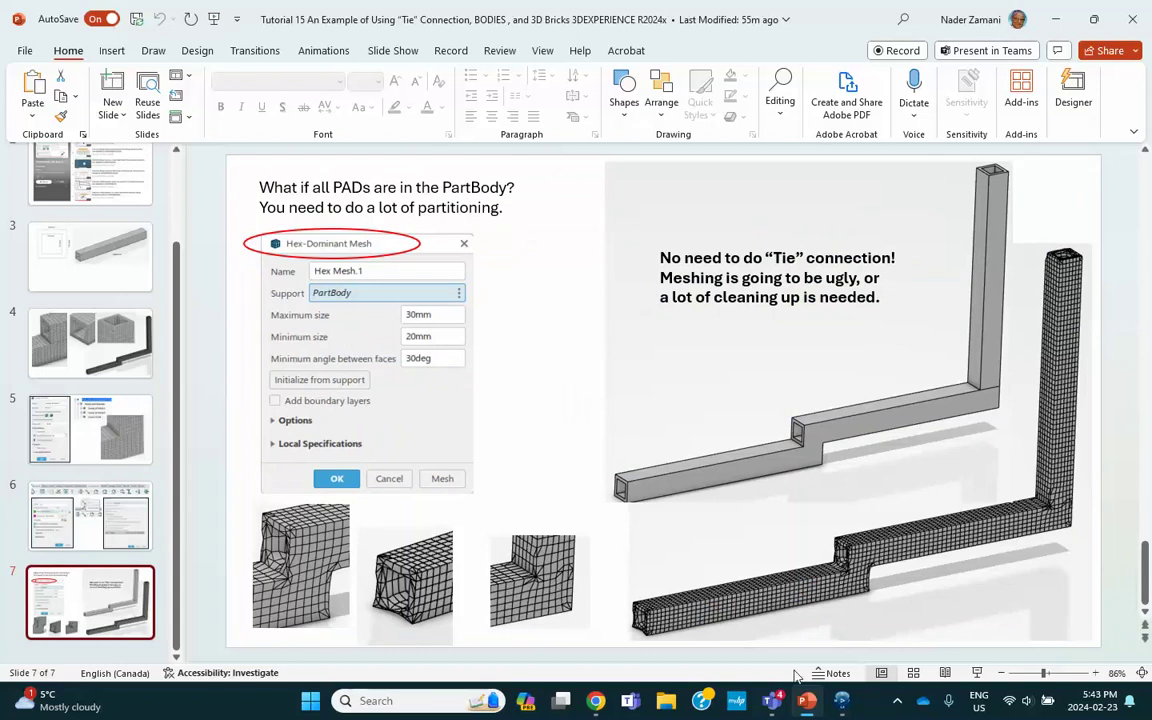
{"action": "left_click", "coordinate": [842, 700]}
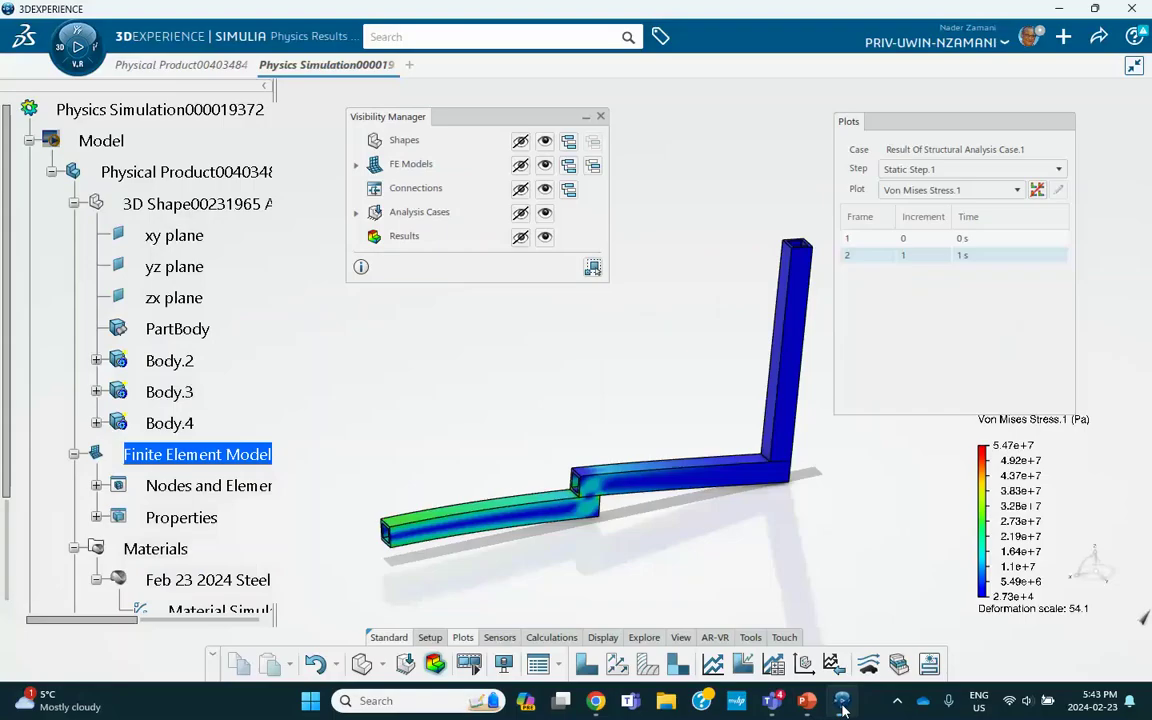
{"action": "left_click", "coordinate": [898, 704]}
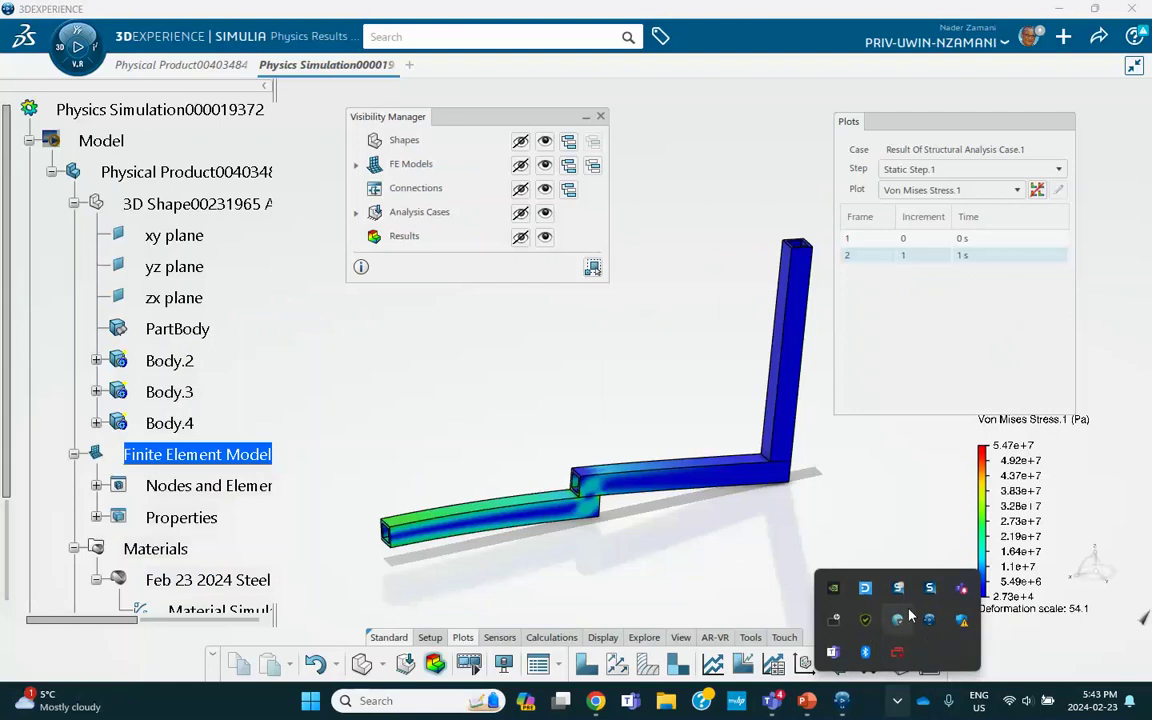